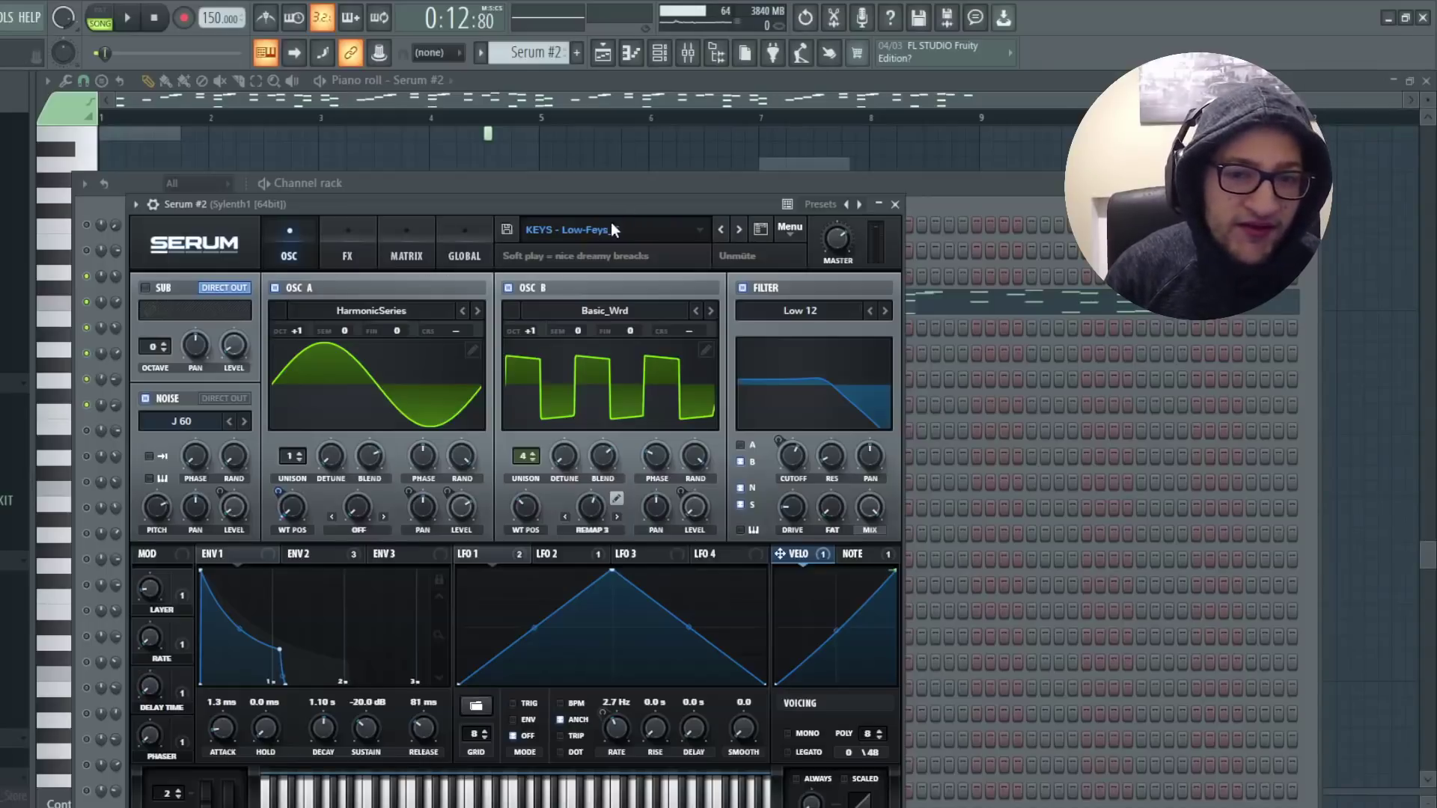
View the Serum #2 melody in the piano roll and play its soloed playlist track
click(134, 113)
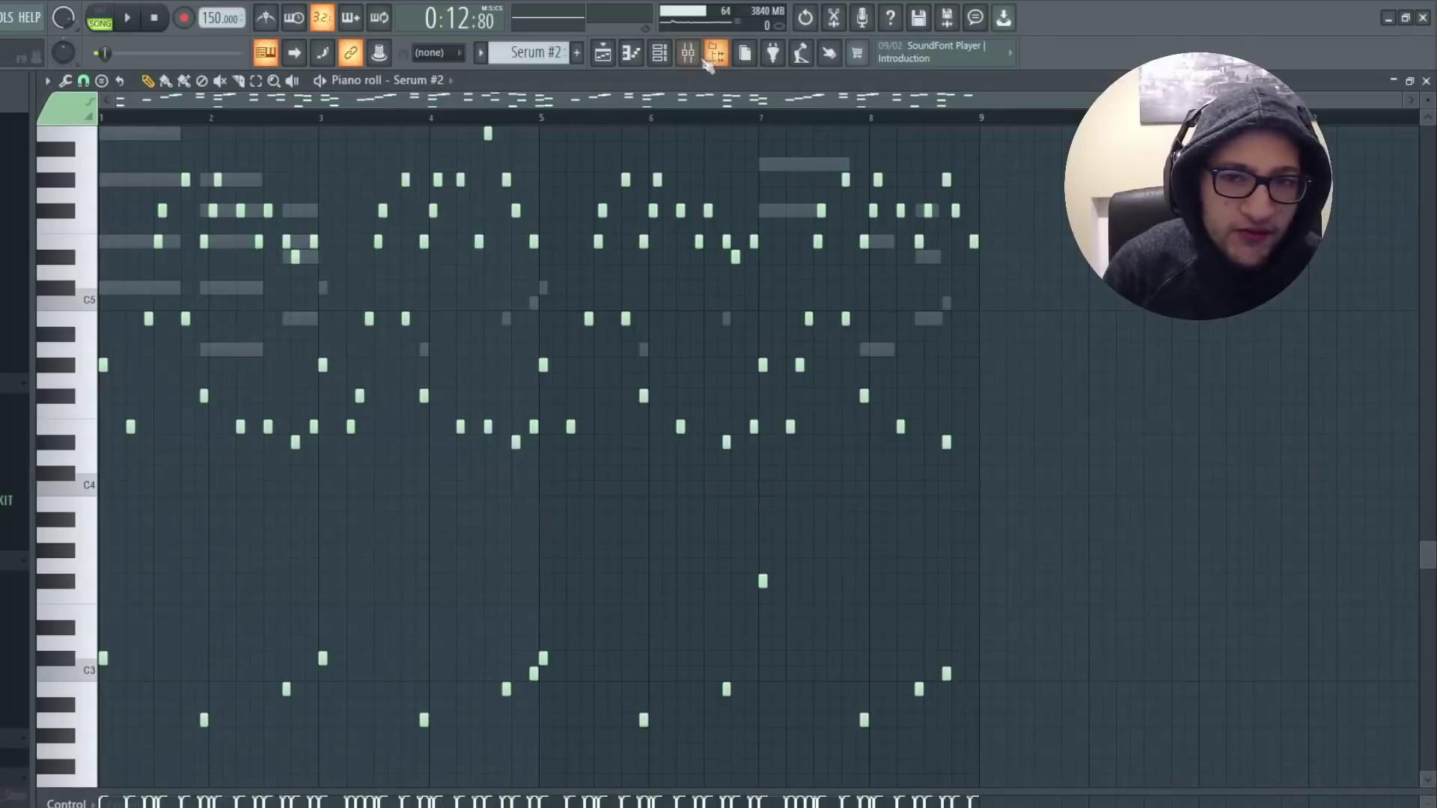
key(space)
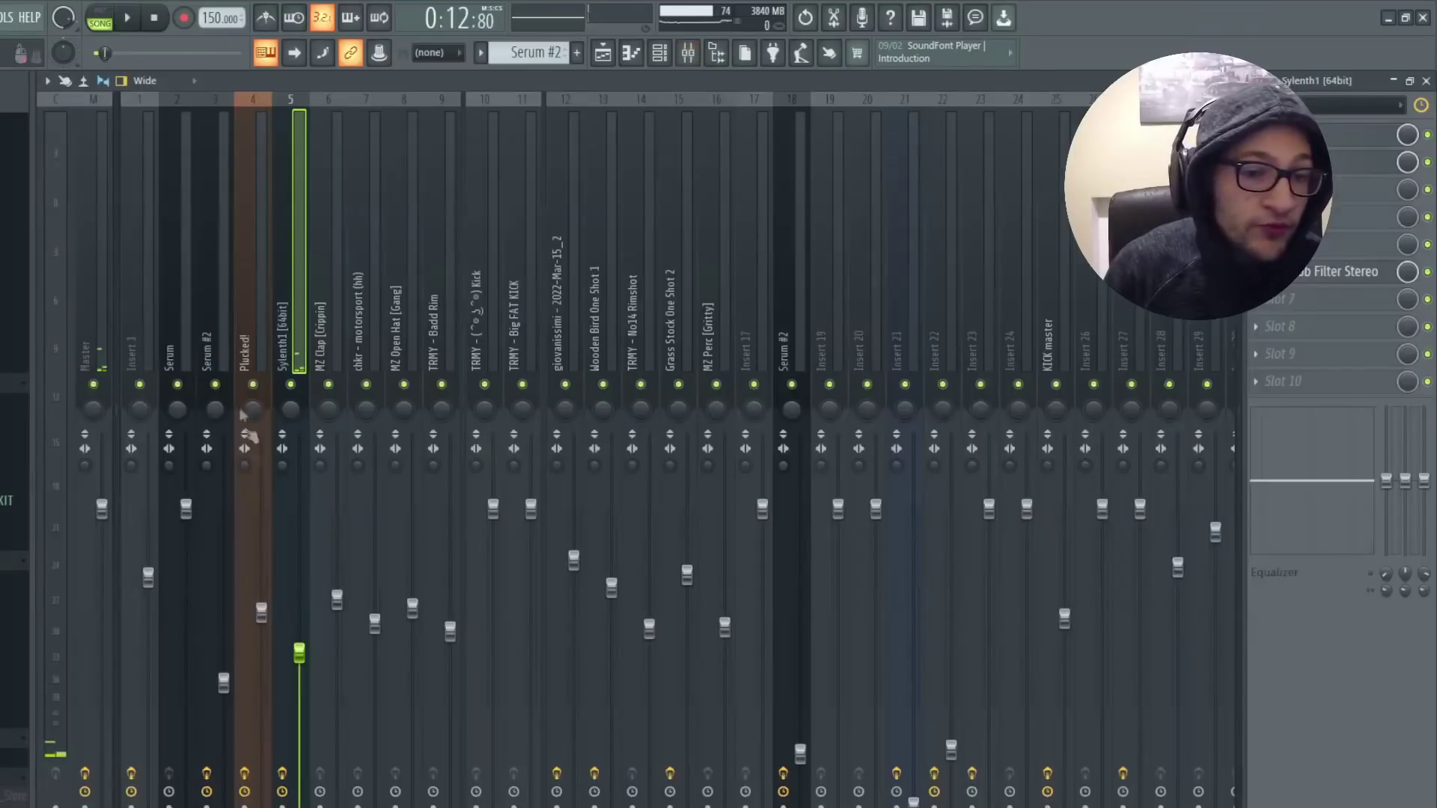
click(660, 53)
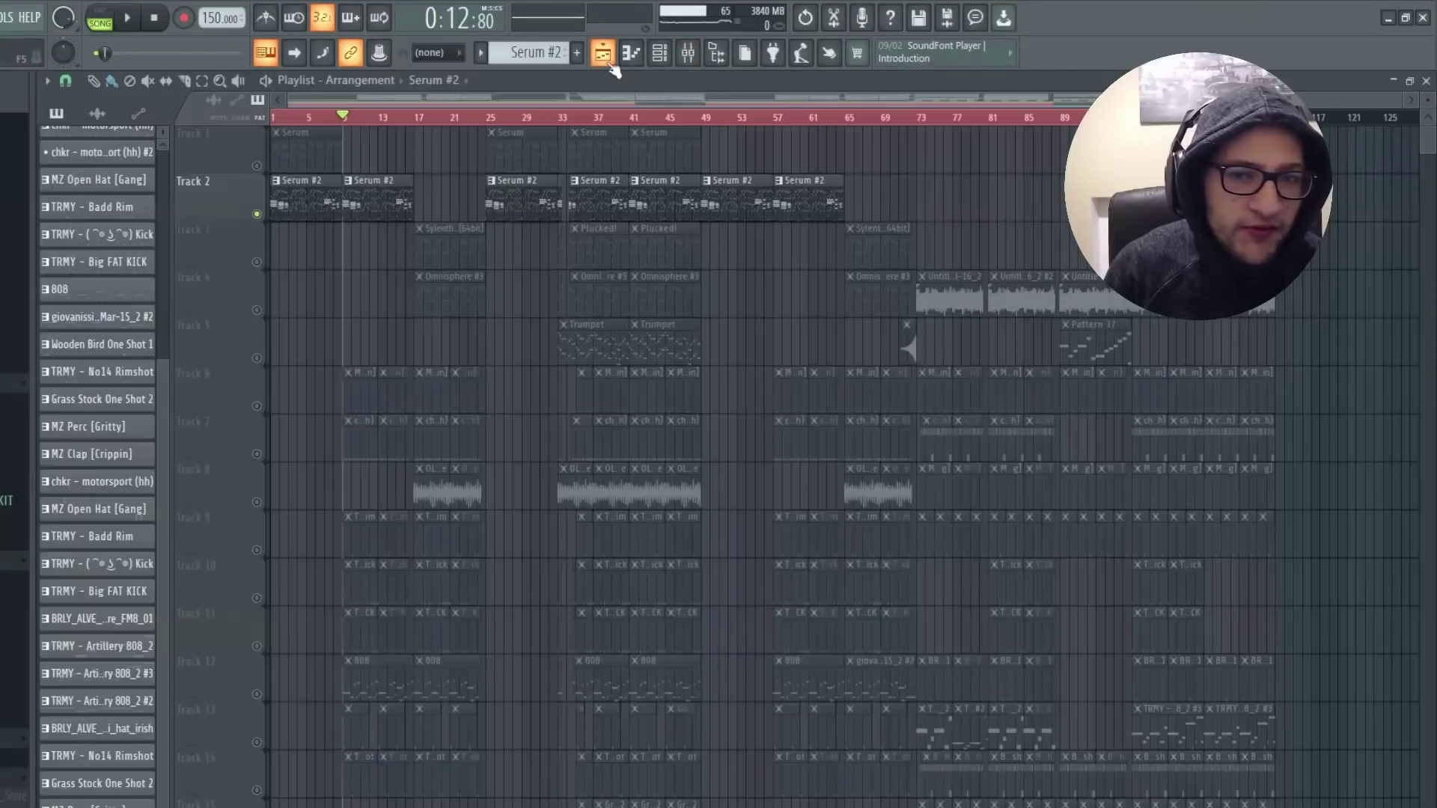
key(space)
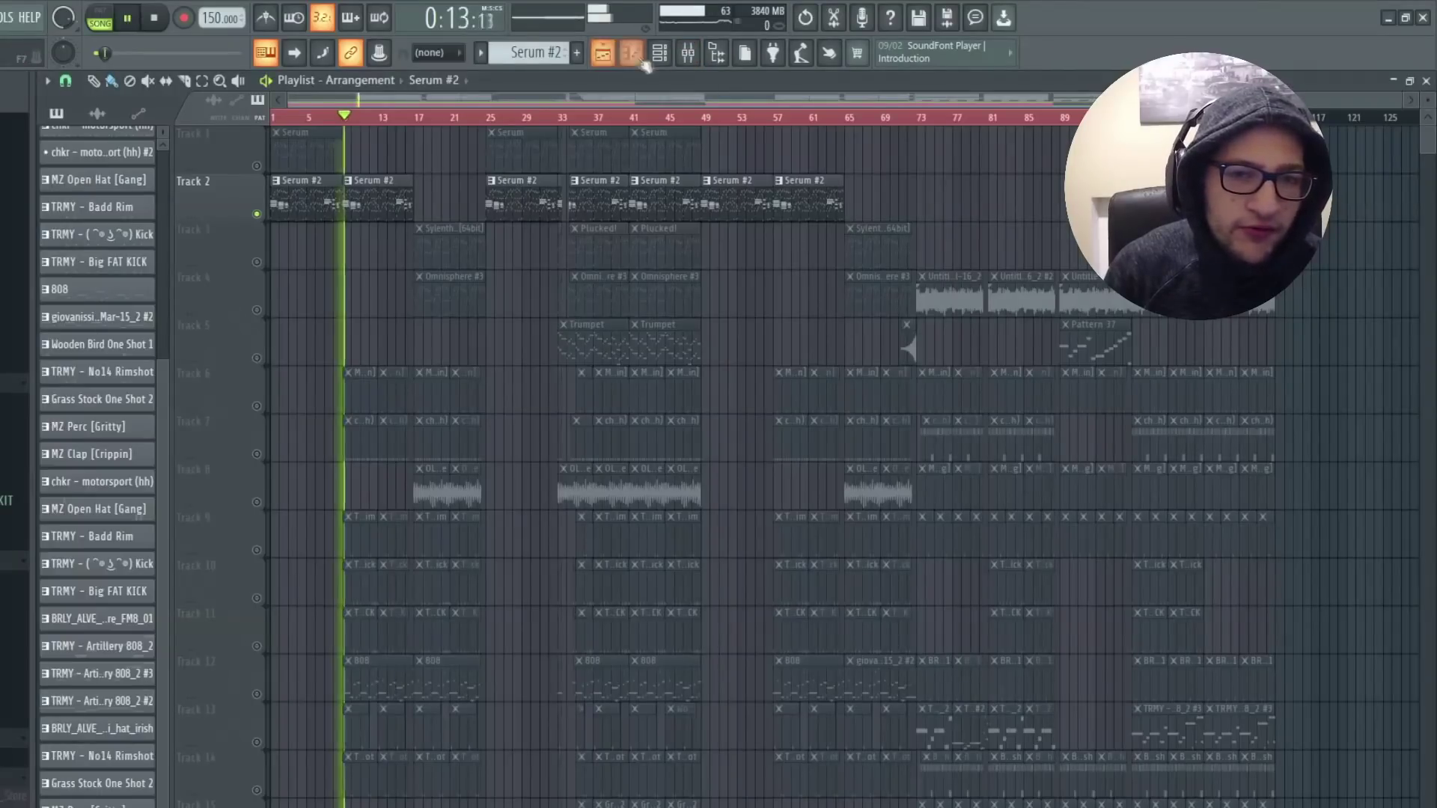
Inspect the Thermal and Pro-Q 3 effects on the Sylenth1 mixer track during playback, stopping playback at the end
click(688, 52)
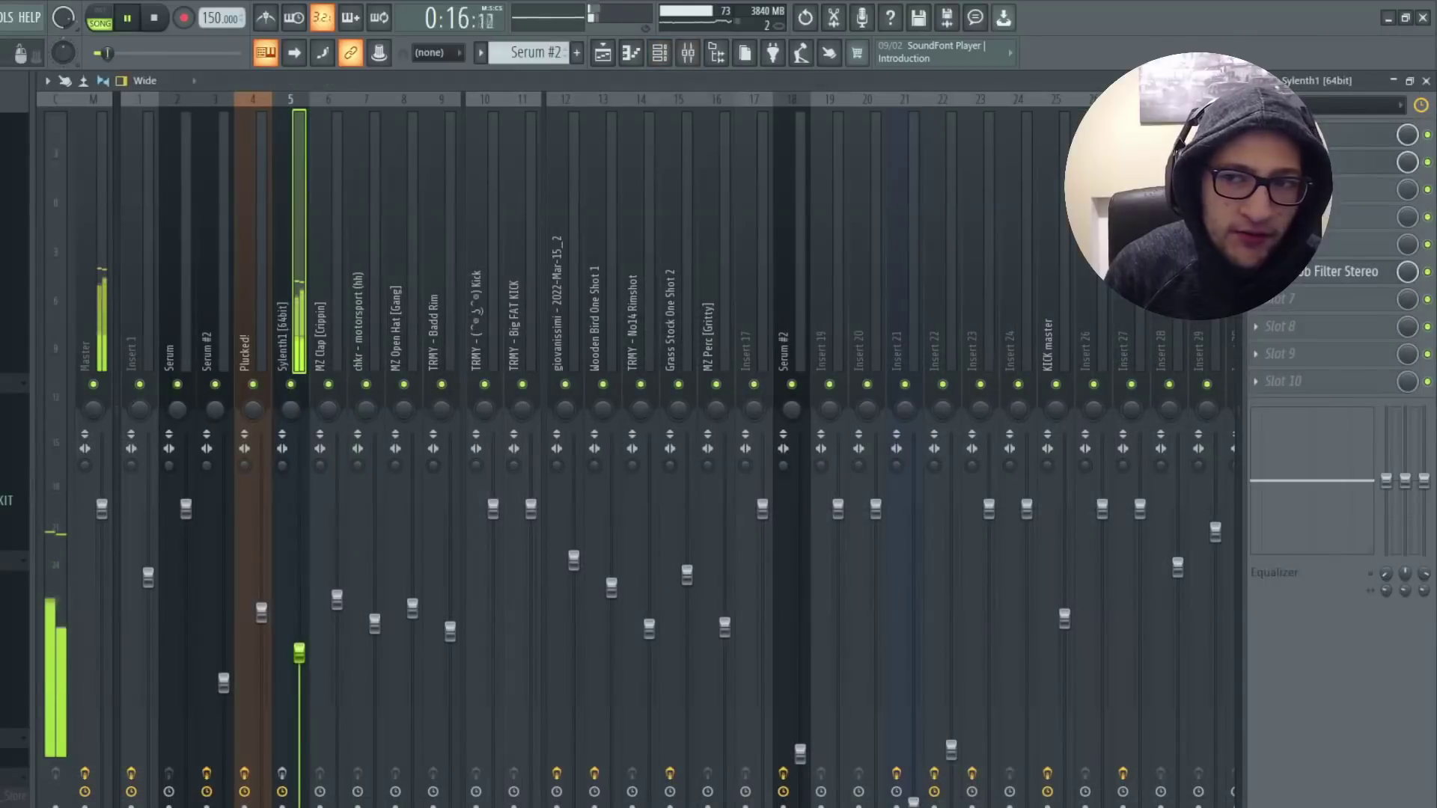
click(1302, 163)
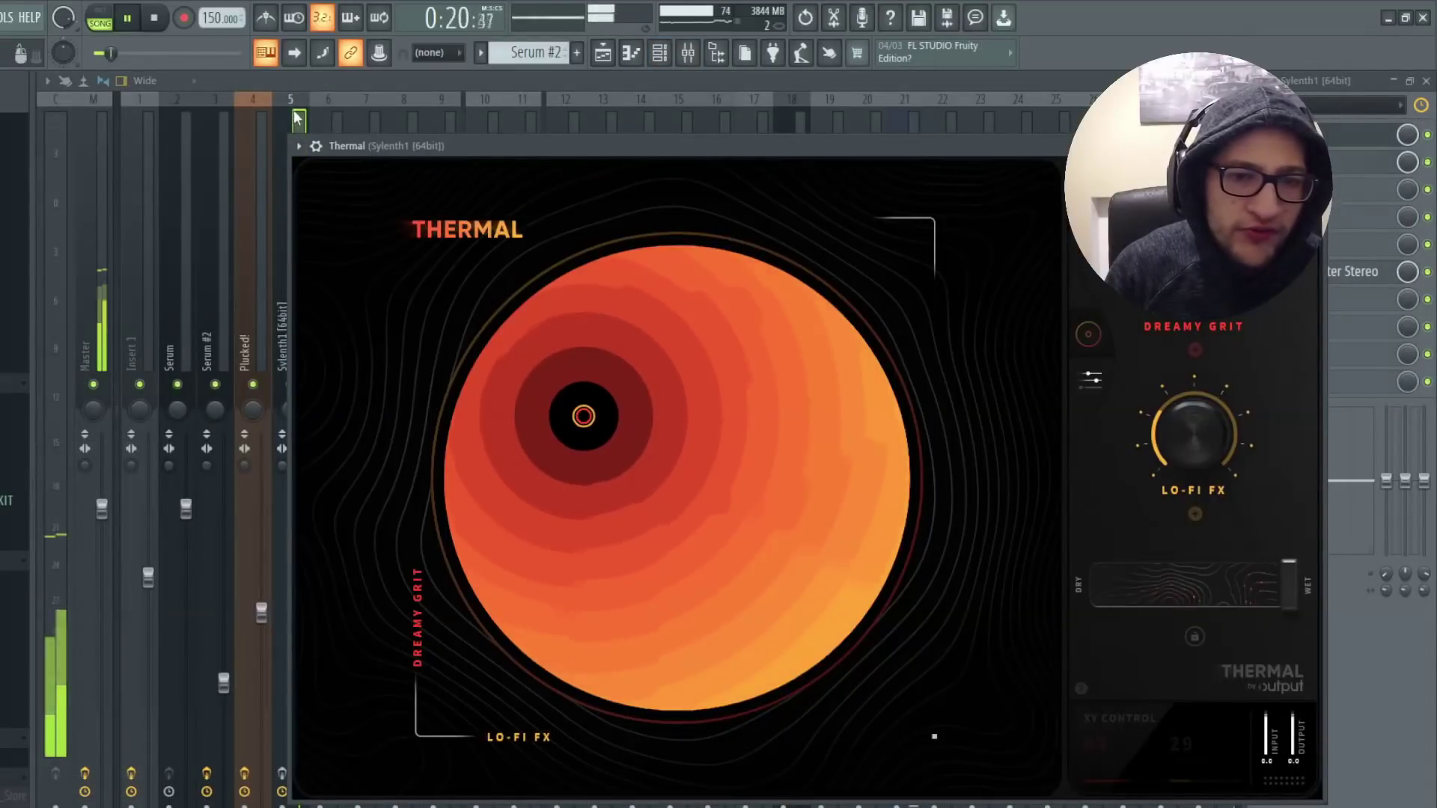
click(1310, 146)
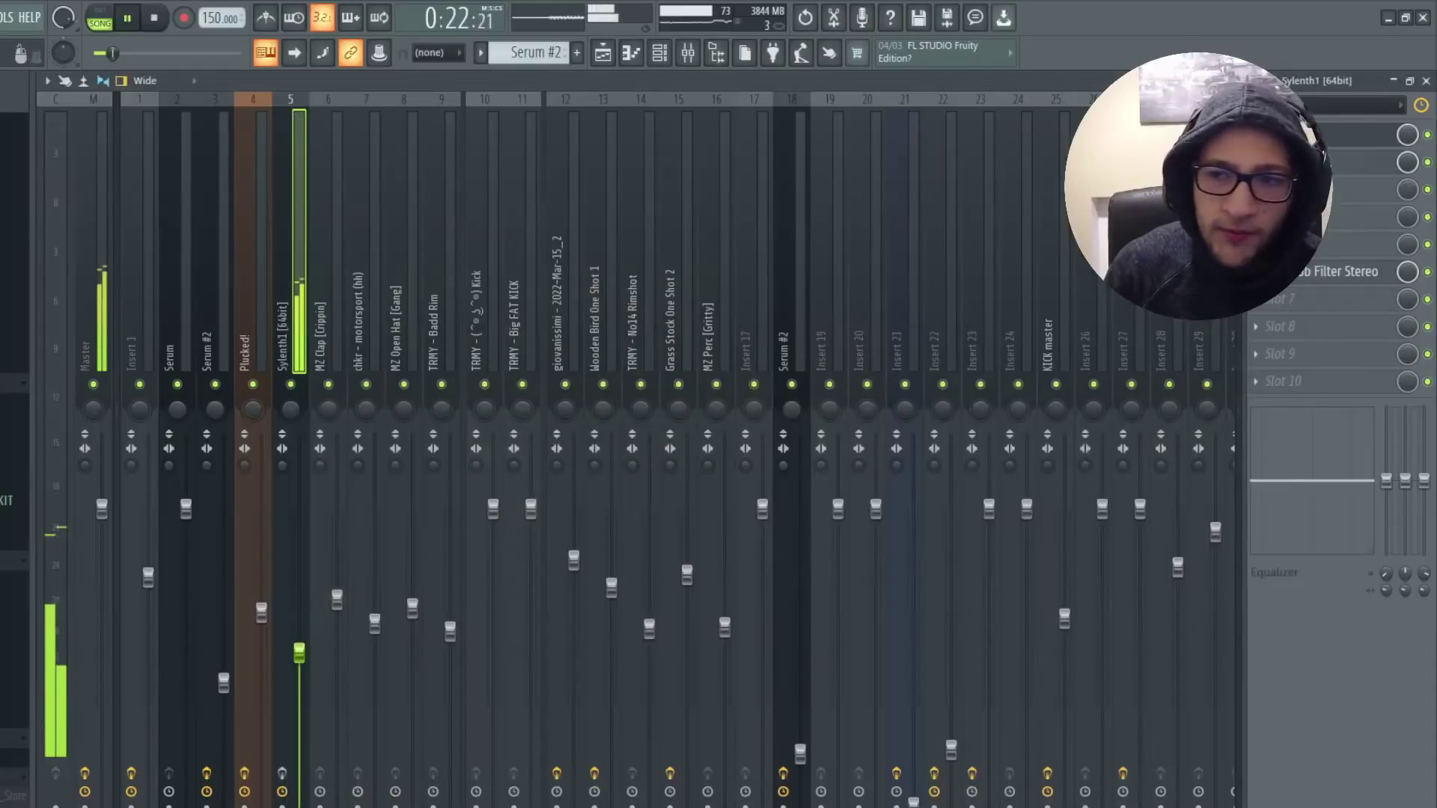
click(1303, 134)
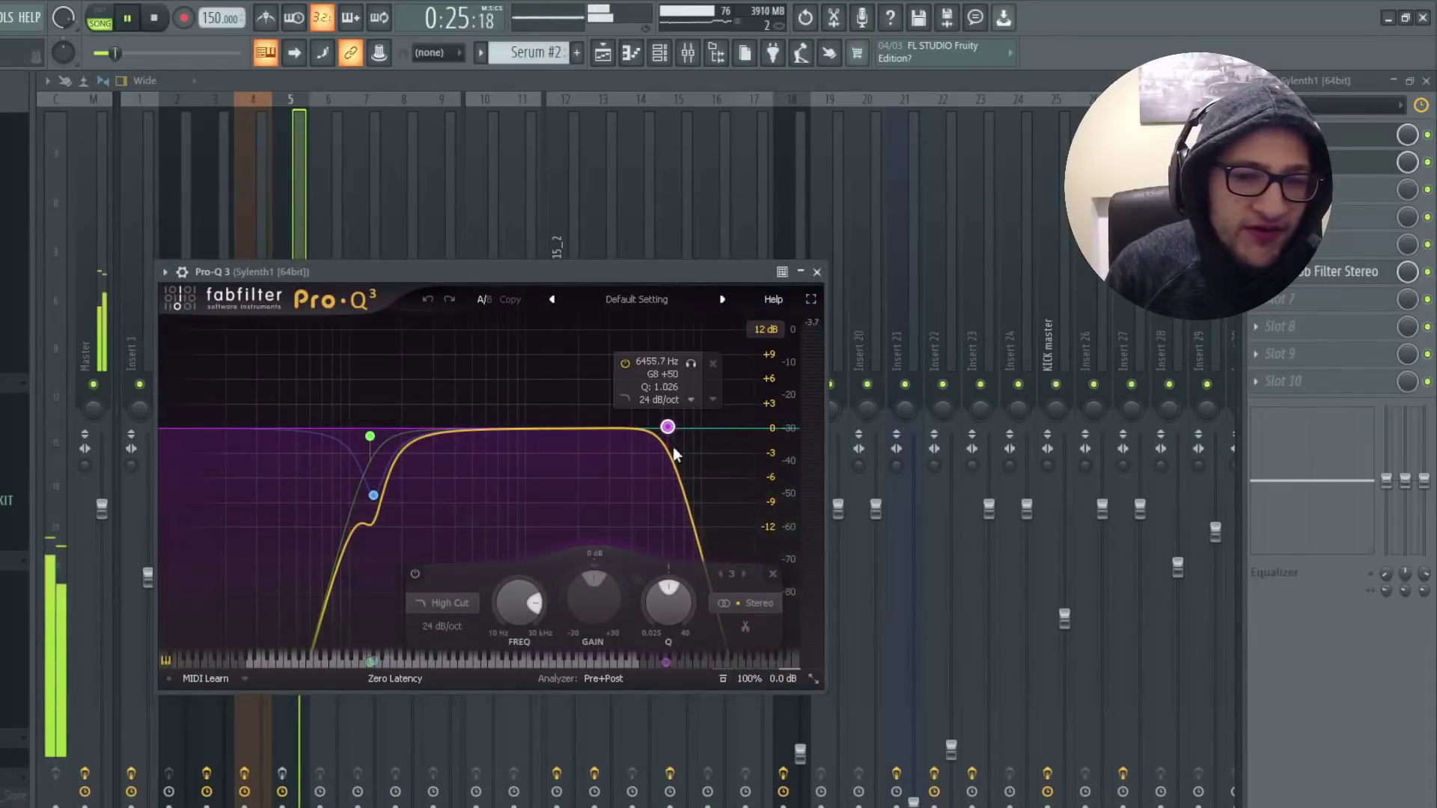
key(space)
click(300, 173)
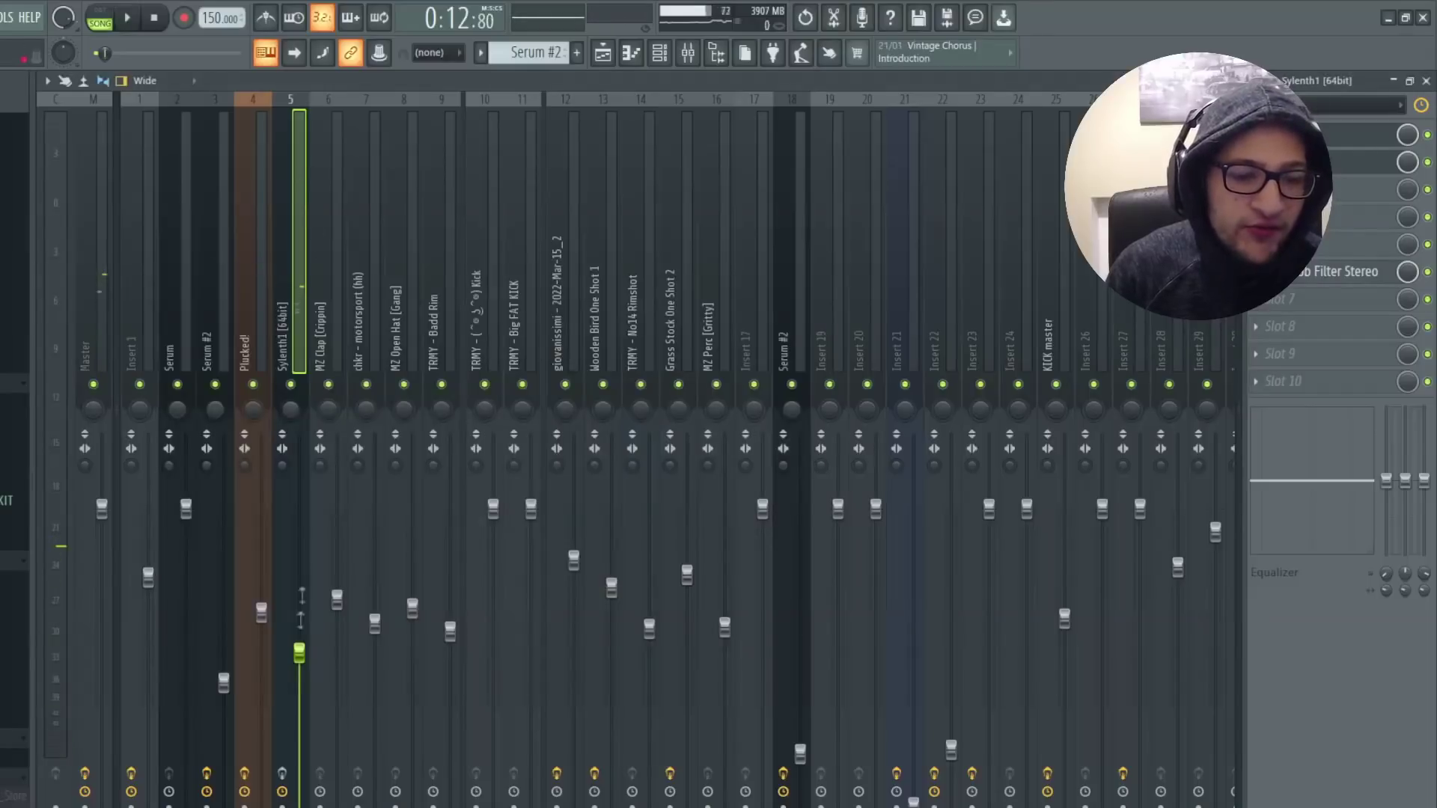
Play the Serum #2 pattern while checking its channel and the mixer levels, and stop playback
click(603, 54)
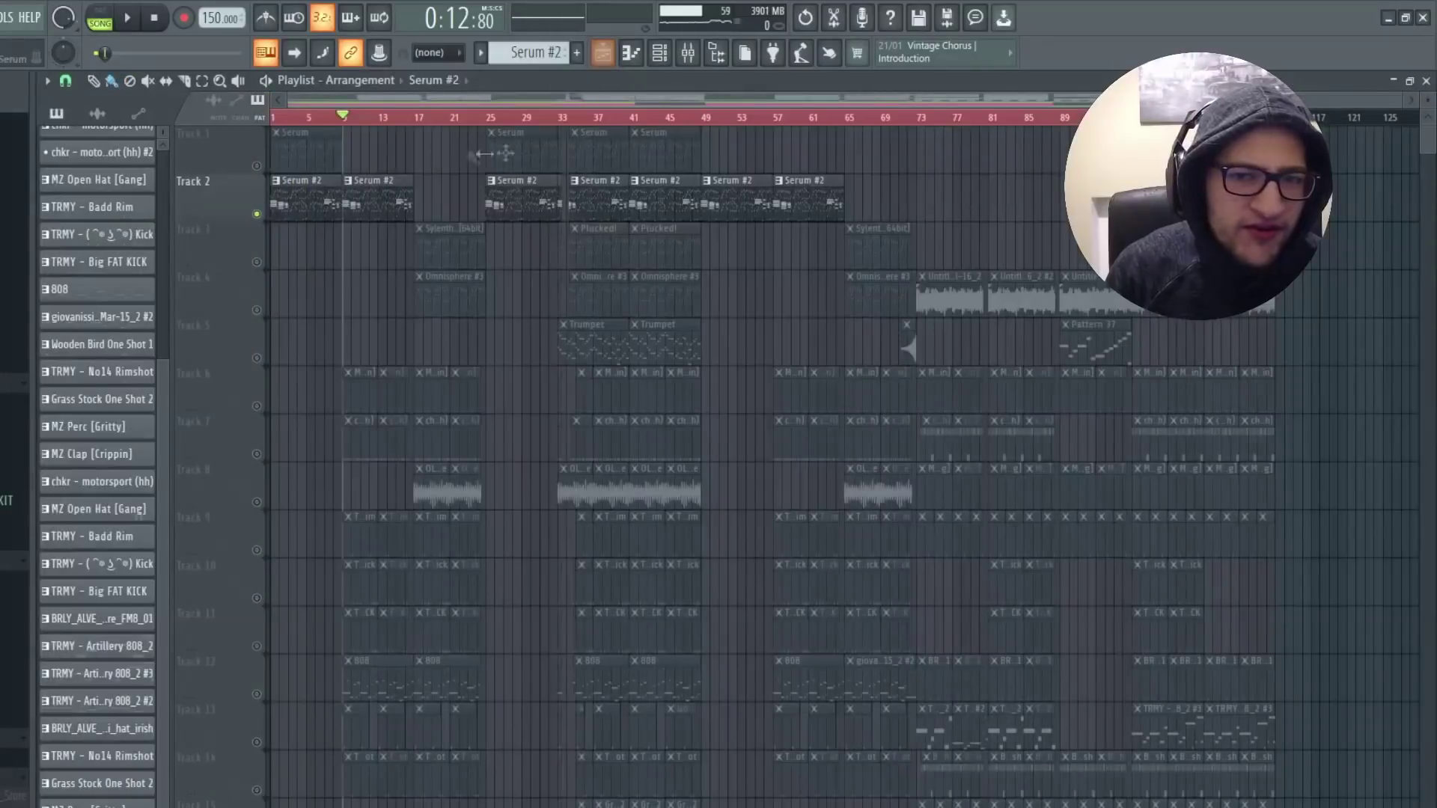
click(662, 58)
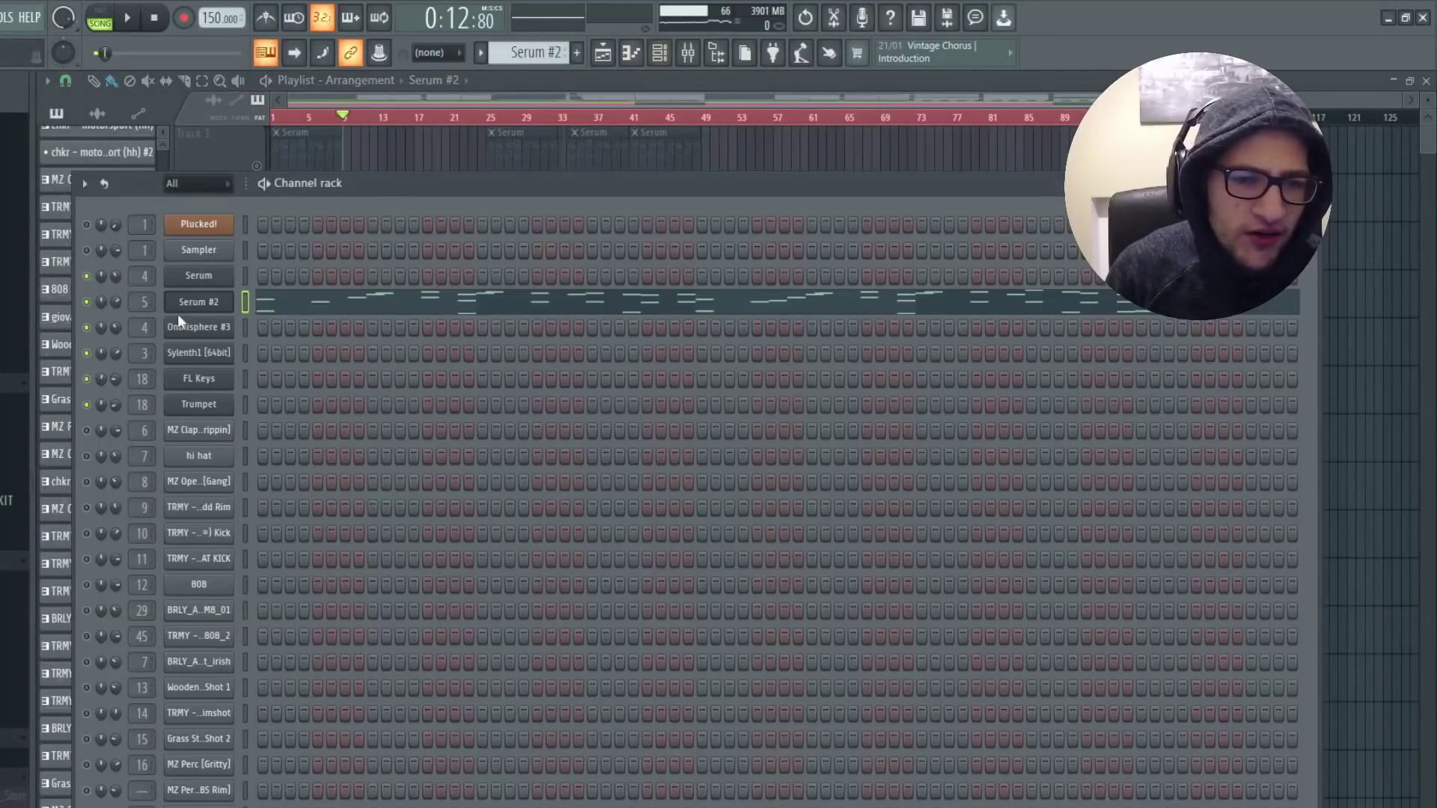
key(space)
click(688, 53)
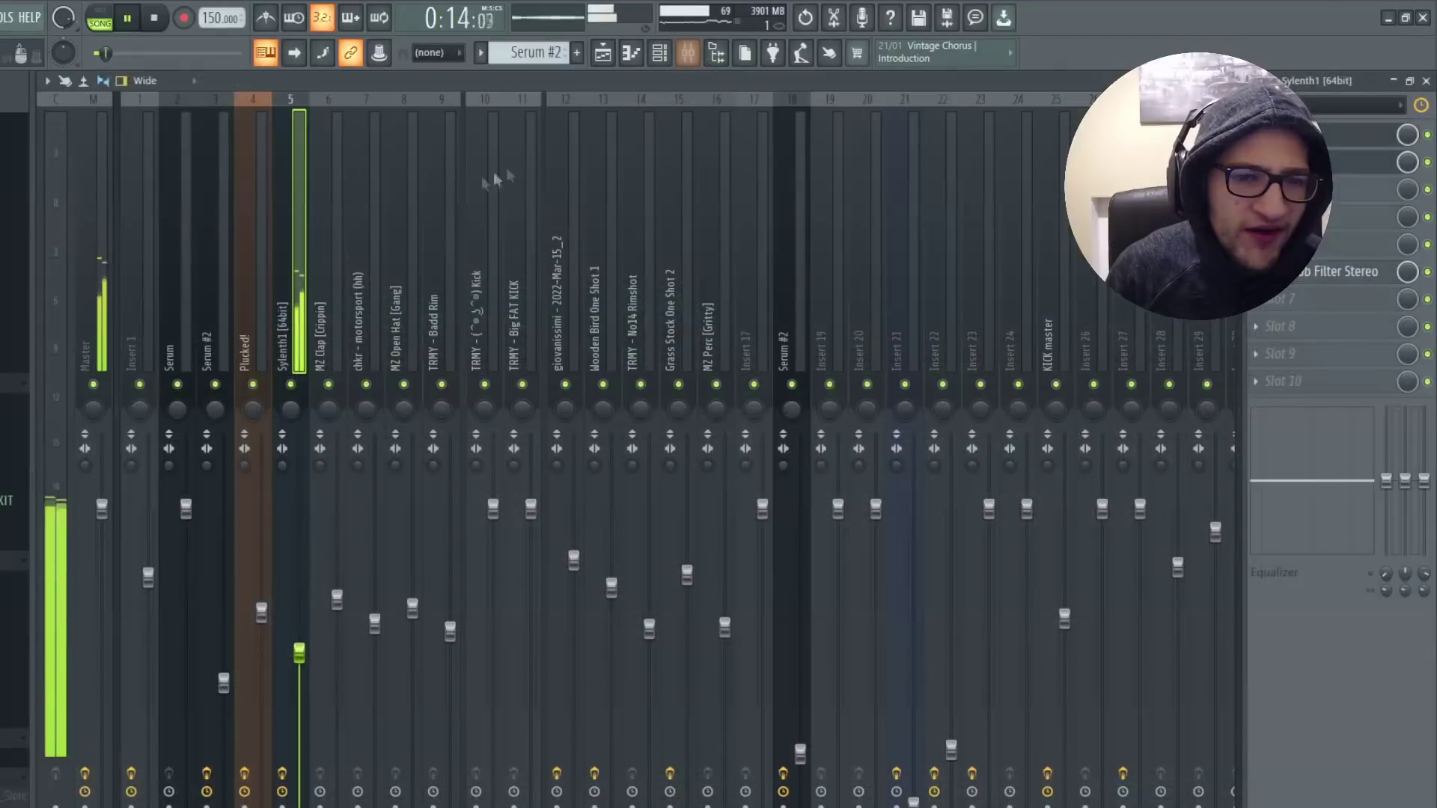
click(659, 54)
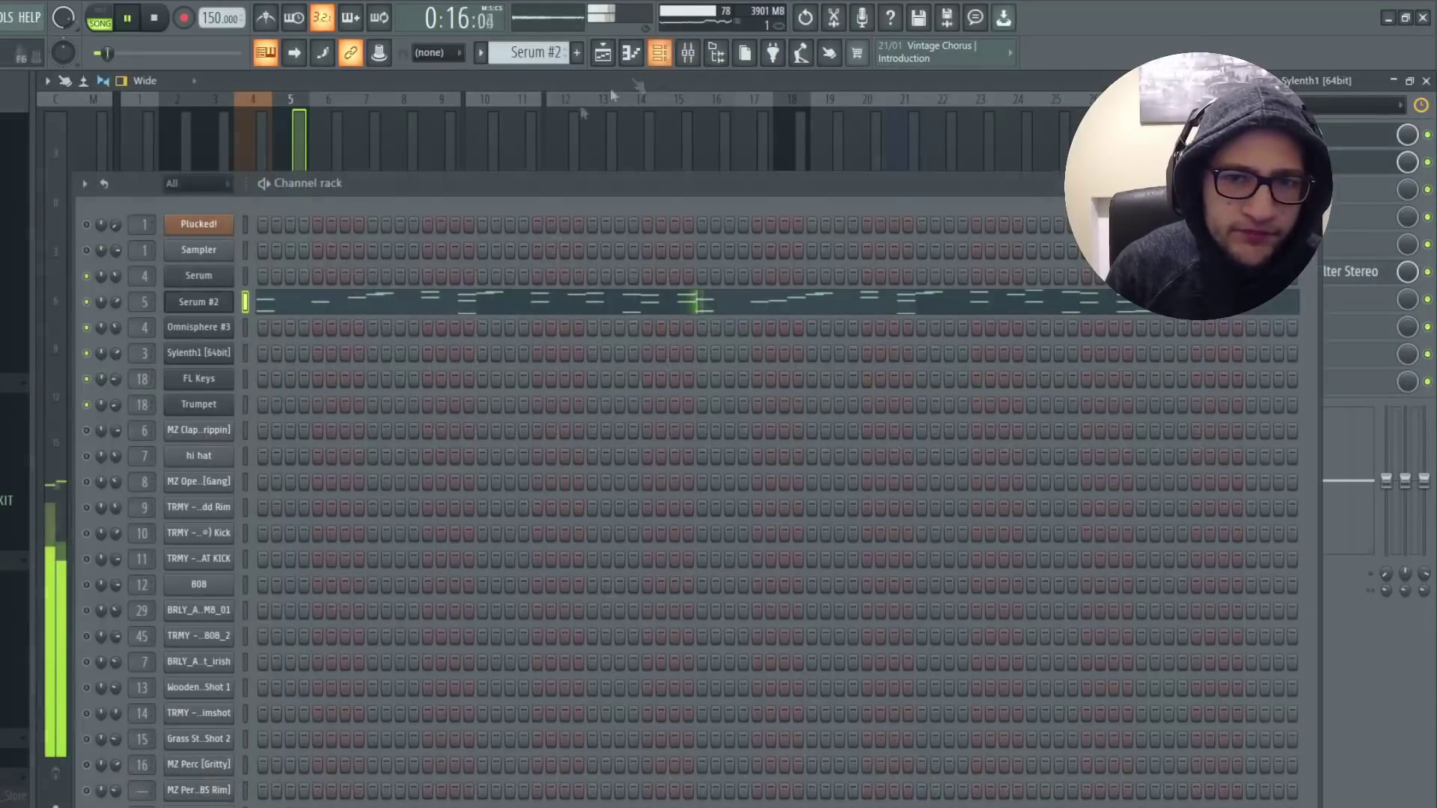
key(space)
Open the Serum #2 piano roll and highlight the low bass notes of bars 1 to 3 and the one just before bar 5
click(236, 303)
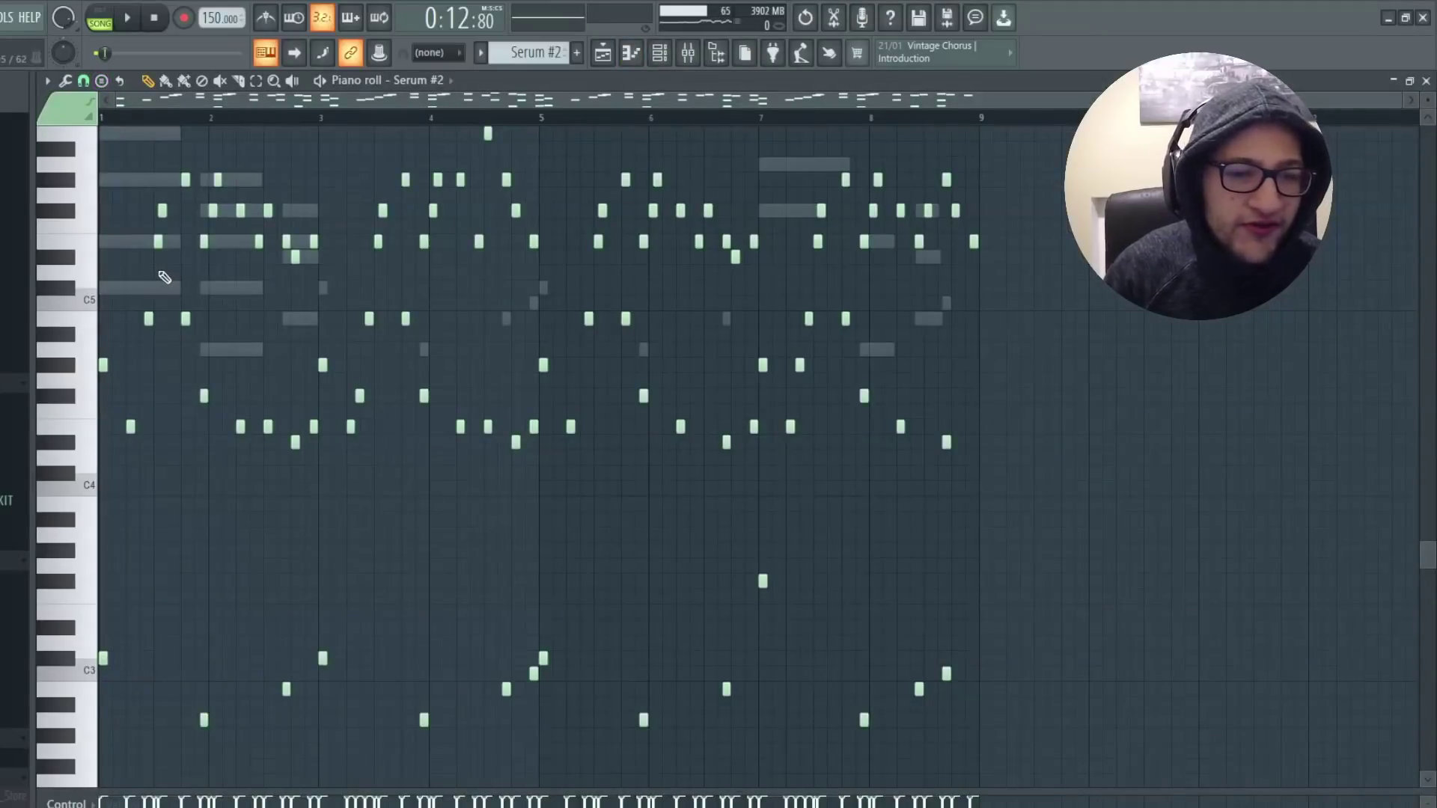
scroll(184, 321, down, 3)
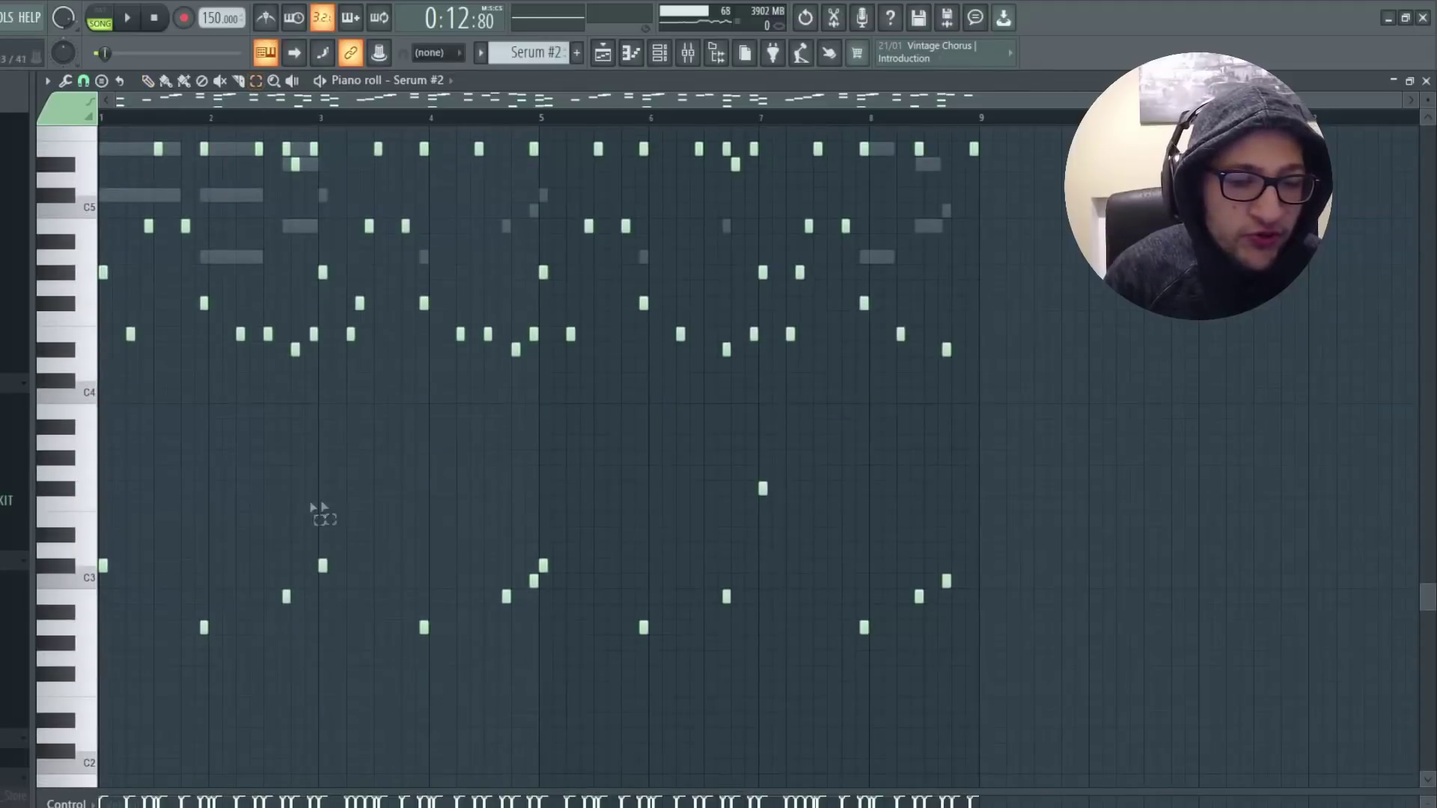
drag(376, 487, 98, 681)
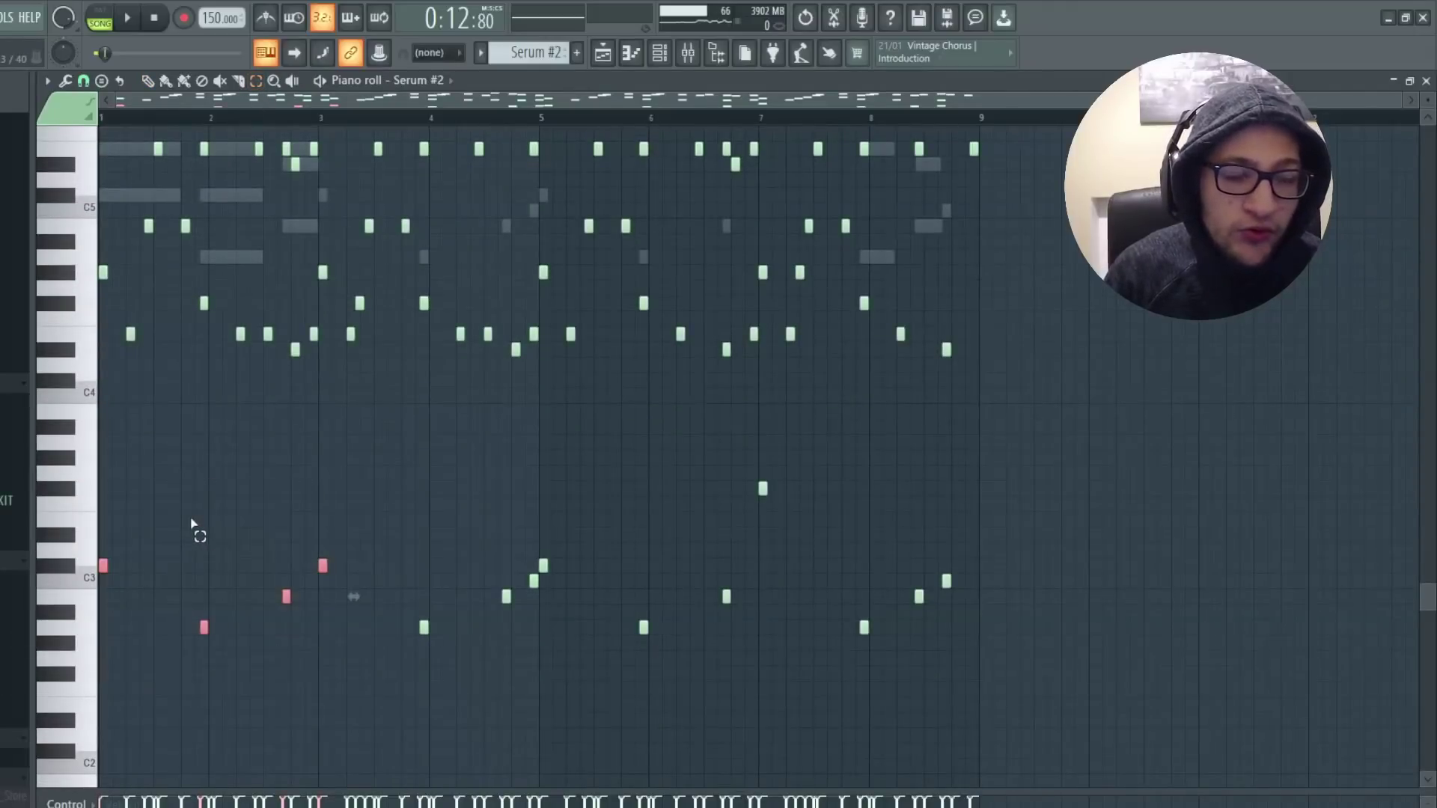
click(535, 584)
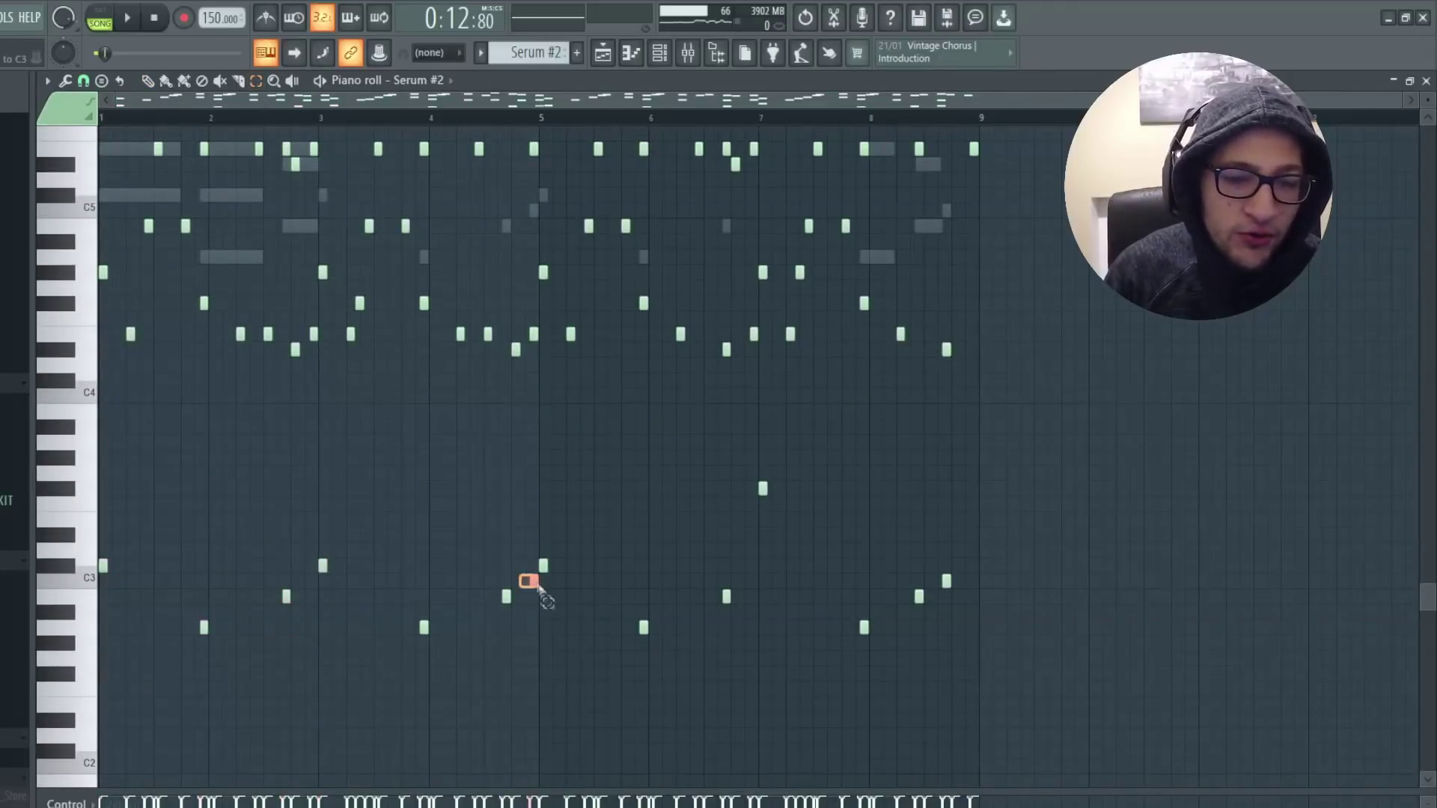
mouse_move(544, 593)
mouse_down()
mouse_move(581, 606)
mouse_move(519, 583)
mouse_up()
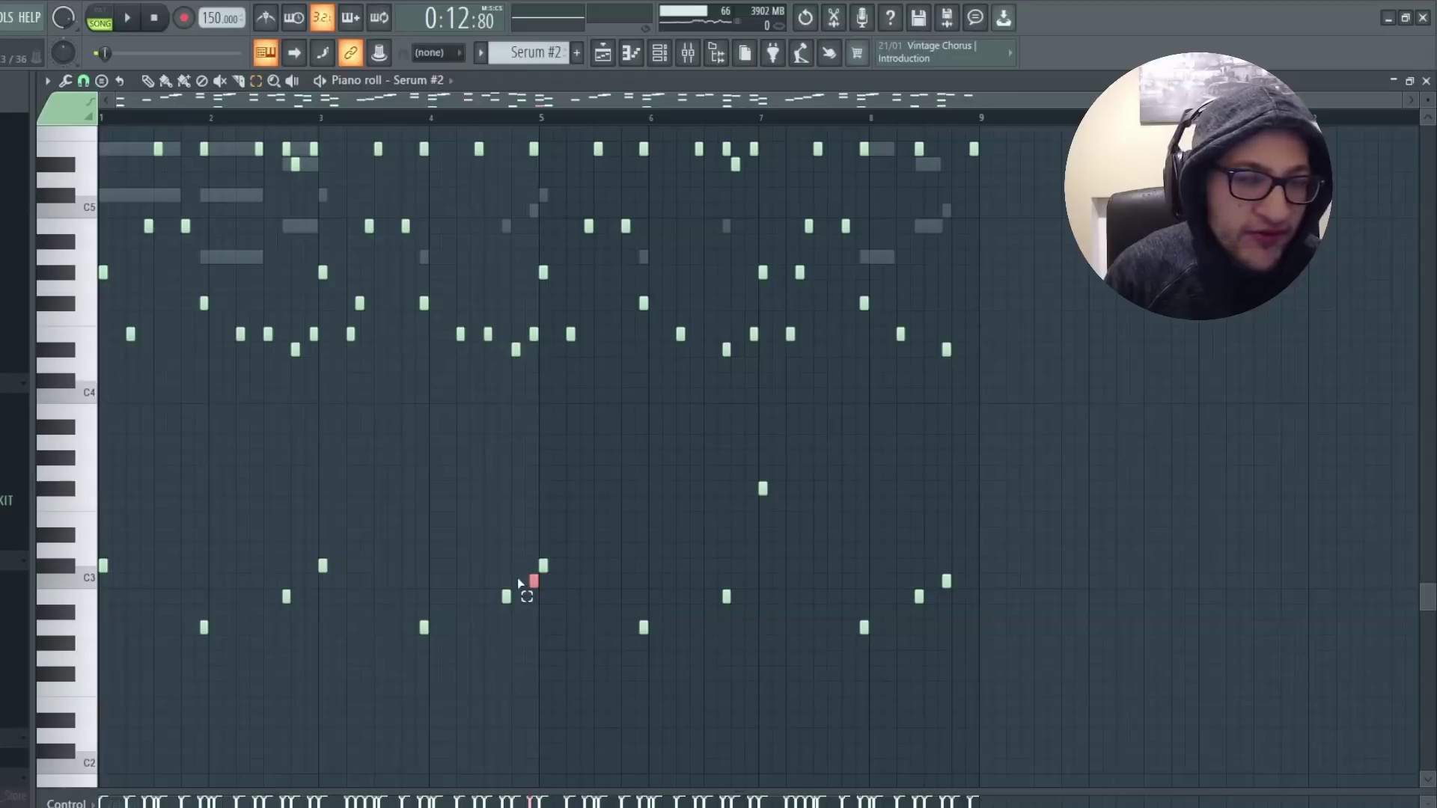
Try moving the single low note at the start of bar 7 down an octave and restore its pitch
drag(713, 435, 796, 539)
key(ctrl+Down)
key(ctrl+Up)
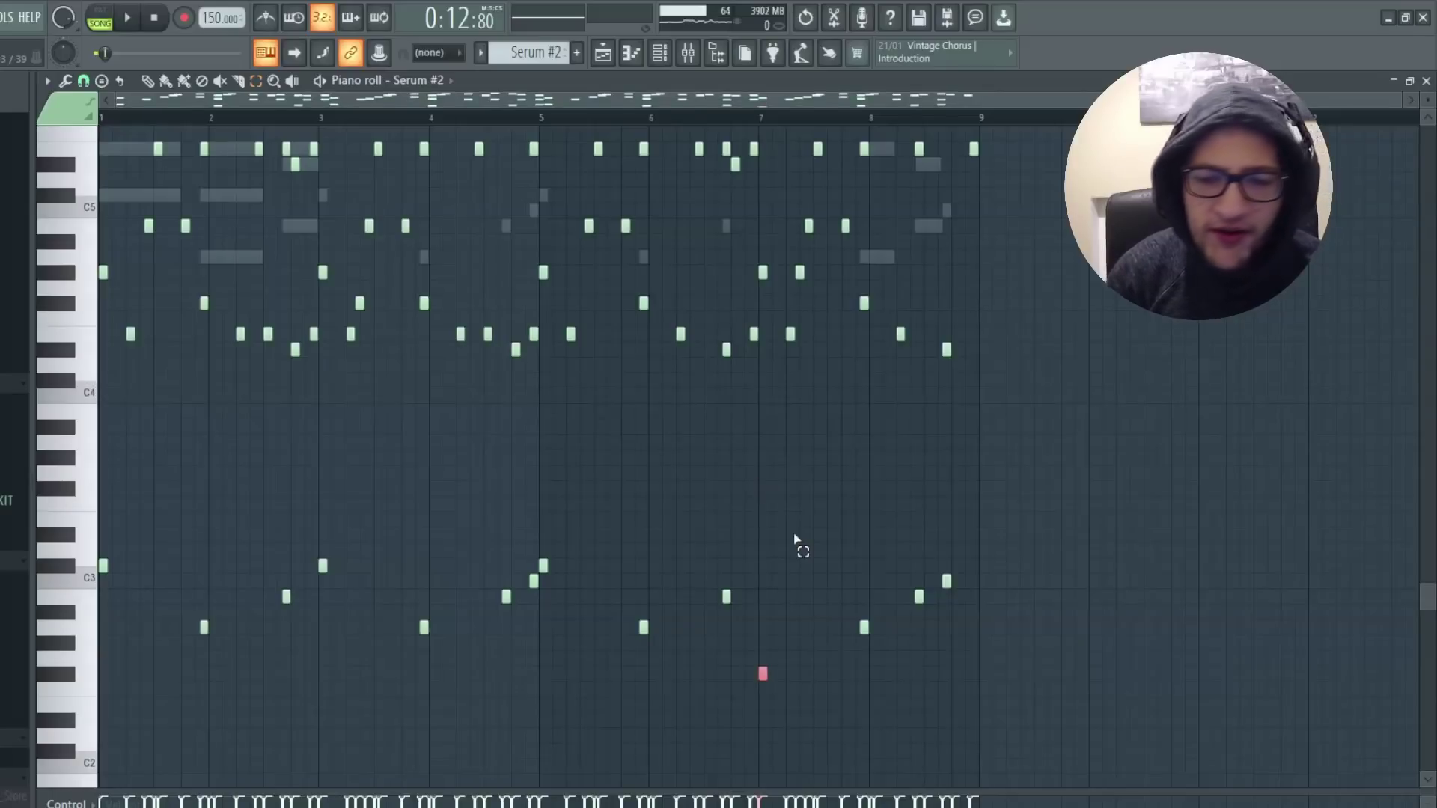
Highlight the low bass notes around bar 8 one after another
drag(834, 578, 877, 646)
mouse_move(882, 559)
mouse_down()
mouse_move(936, 629)
mouse_move(936, 605)
mouse_up()
drag(926, 533, 977, 586)
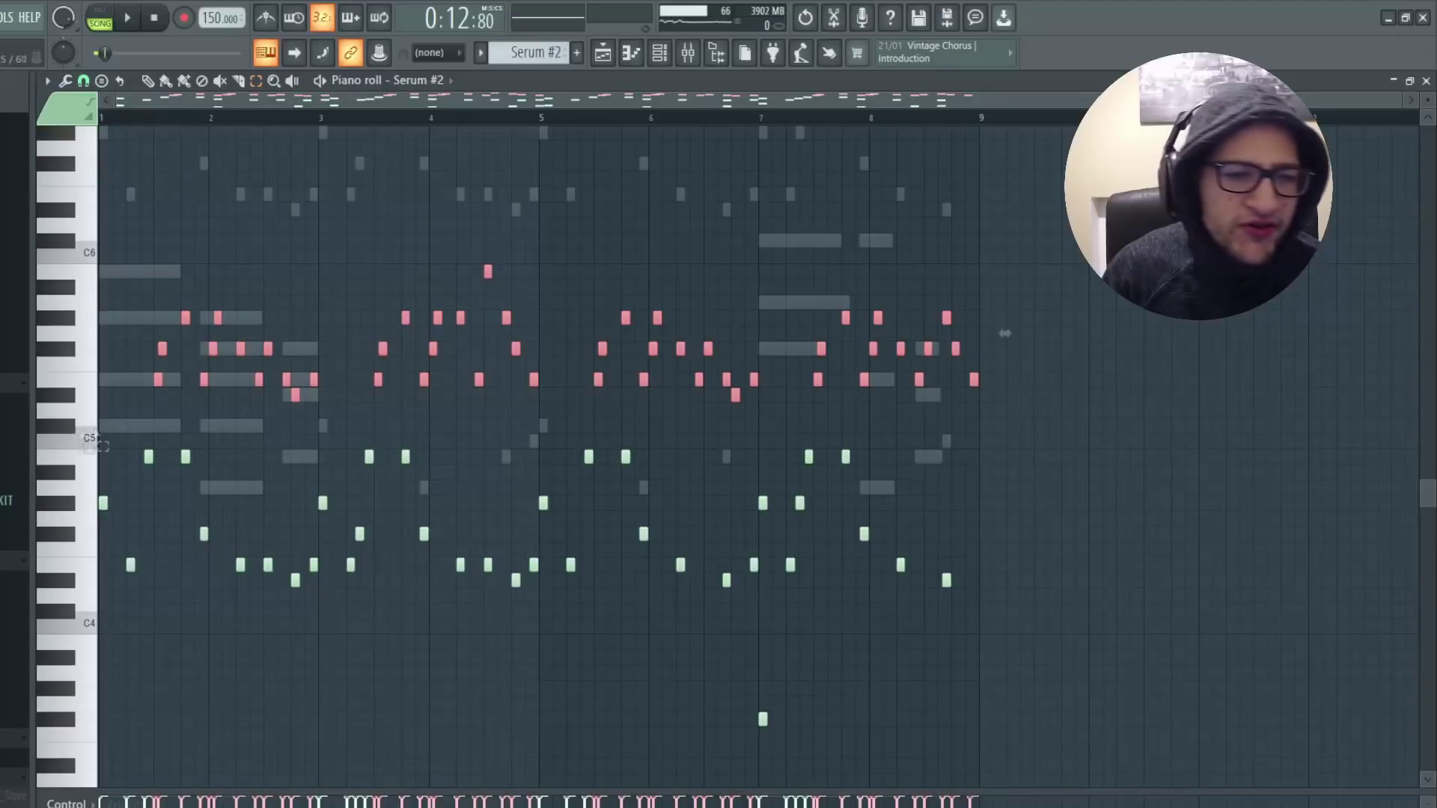
Highlight the full upper melody layer, and the lower and upper melody notes of the first two bars
drag(1051, 263, 101, 455)
scroll(318, 496, down, 1)
drag(319, 496, 105, 367)
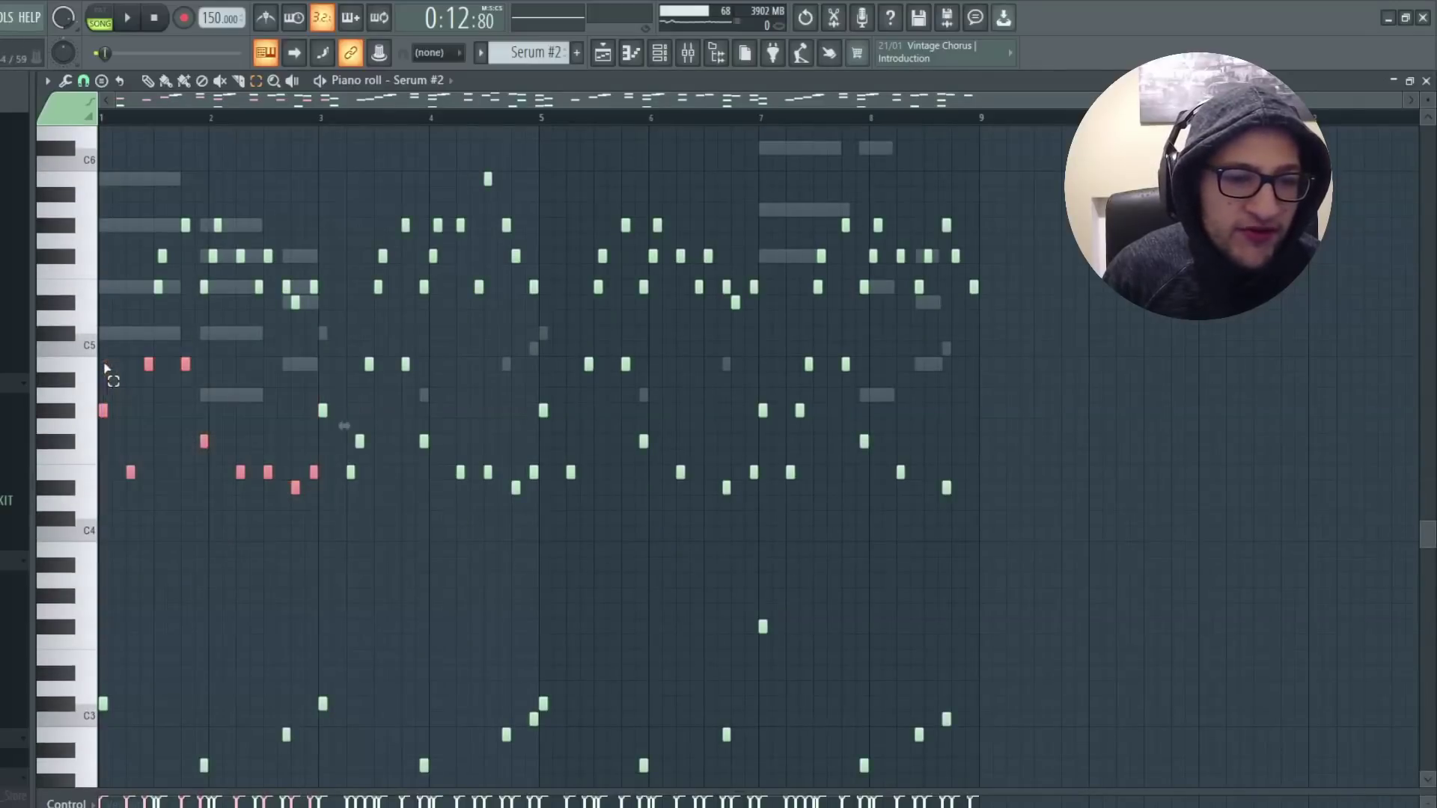
drag(138, 219, 334, 339)
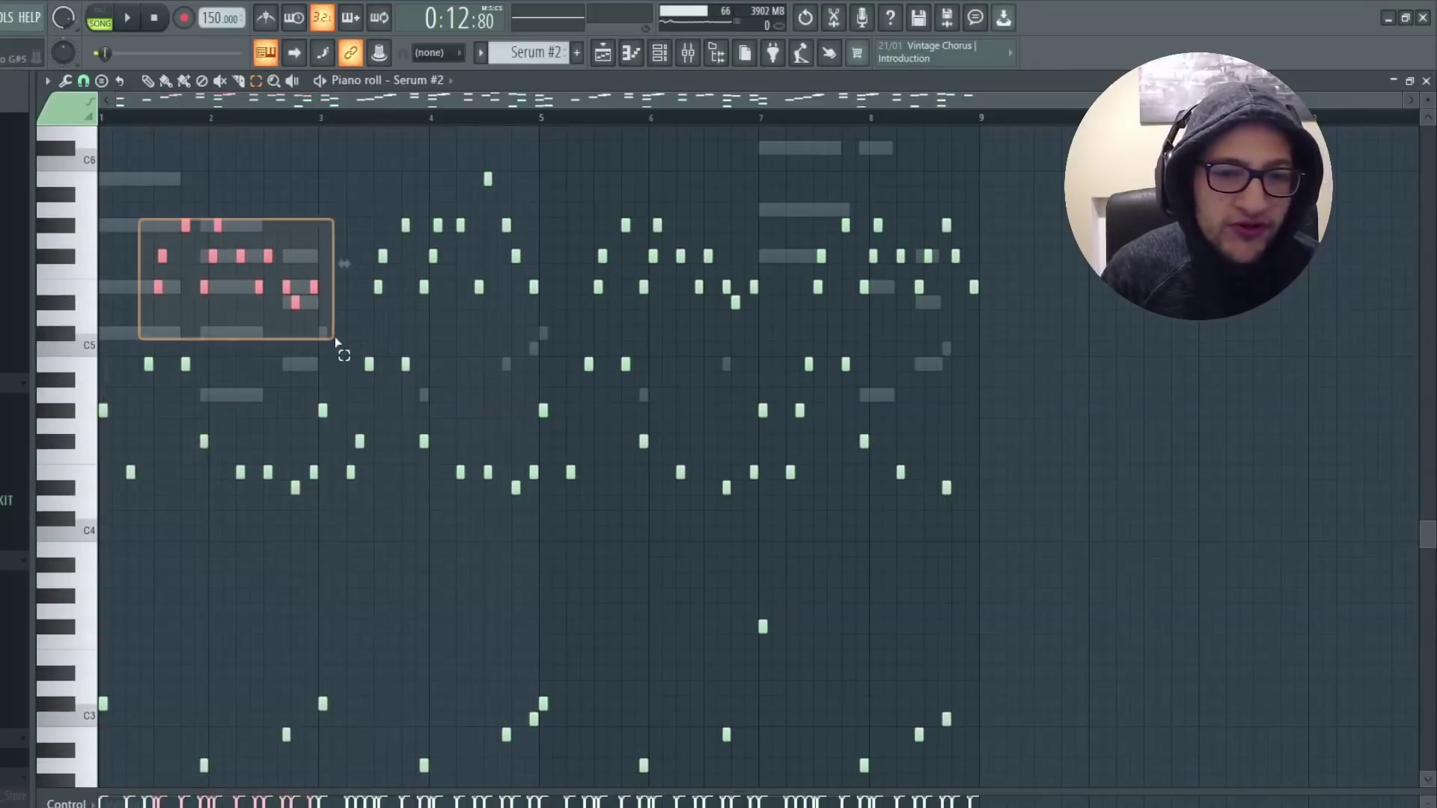
Deselect the melody notes and play the Serum #2 pattern briefly
click(318, 330)
key(space)
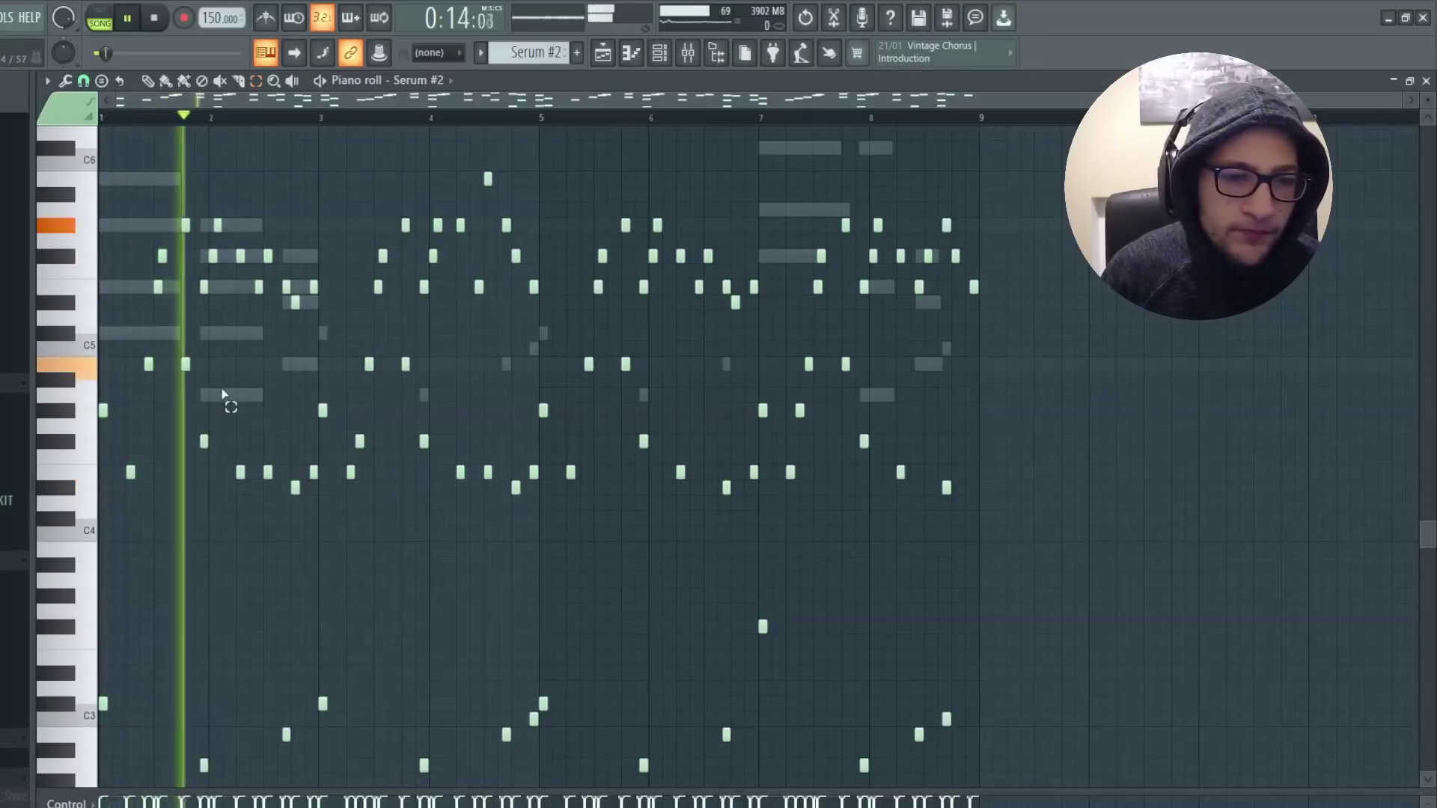
scroll(230, 461, up, 1)
key(space)
Open the Scaler 2 notes in the piano roll and look through the channel list and mixer
double_click(145, 232)
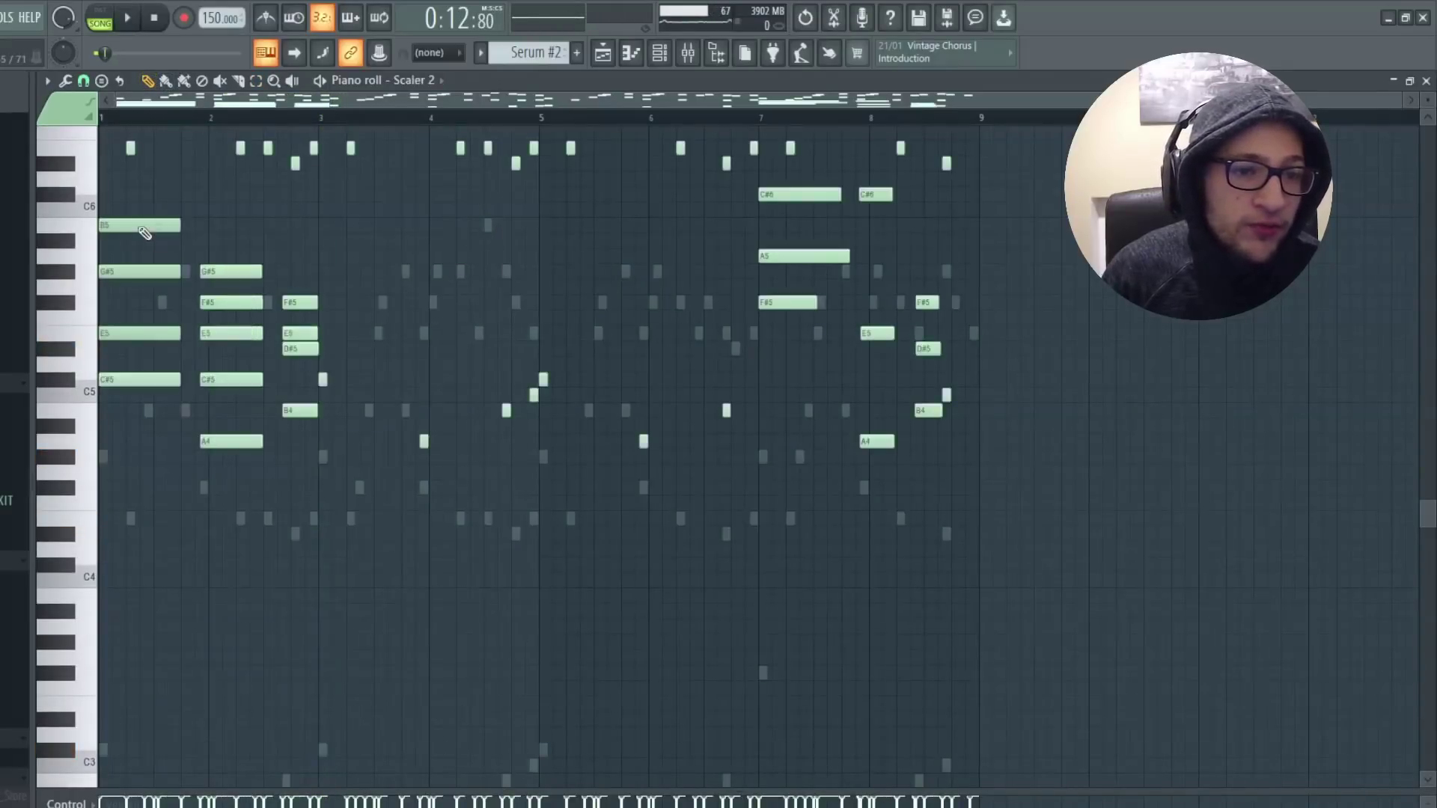
click(659, 53)
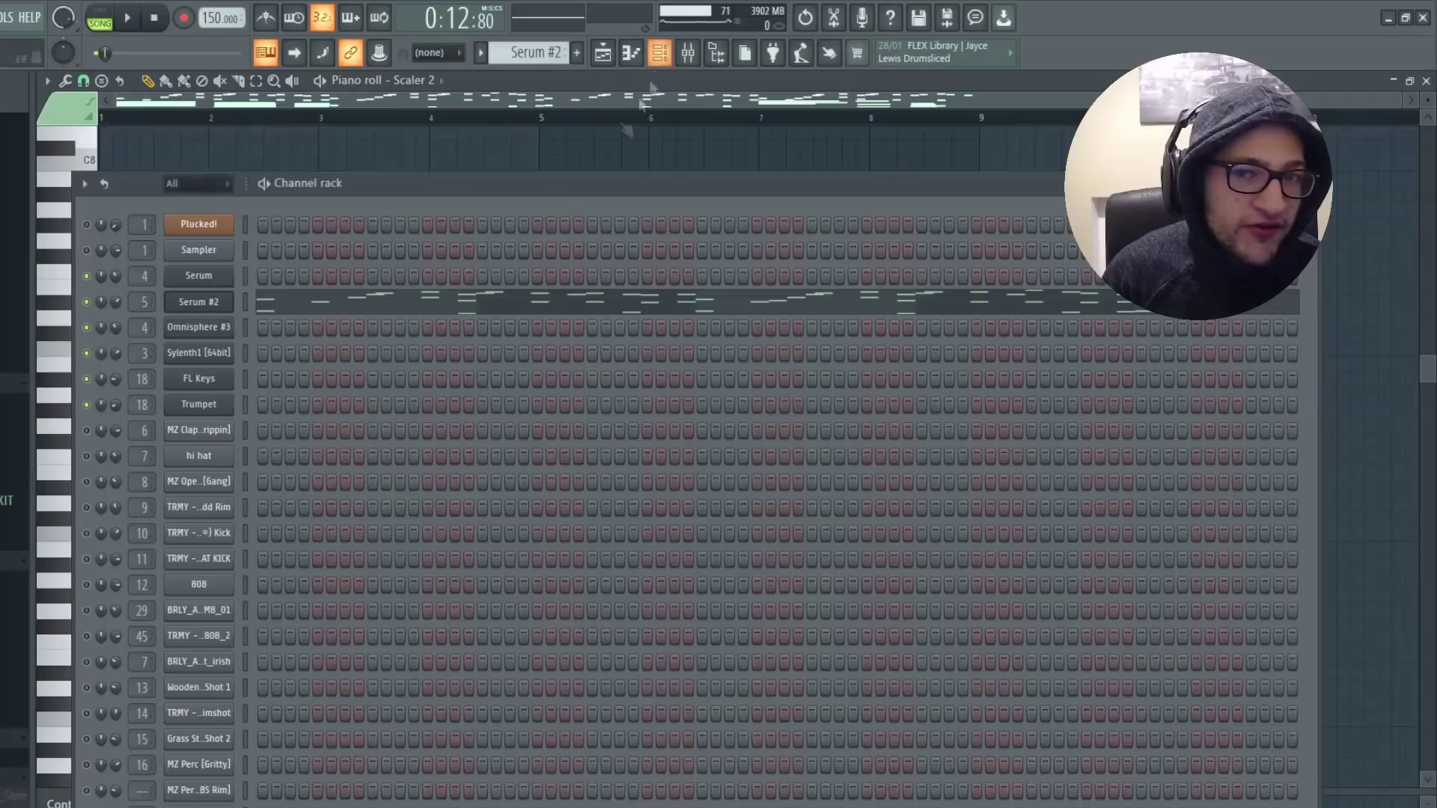
scroll(359, 524, down, 5)
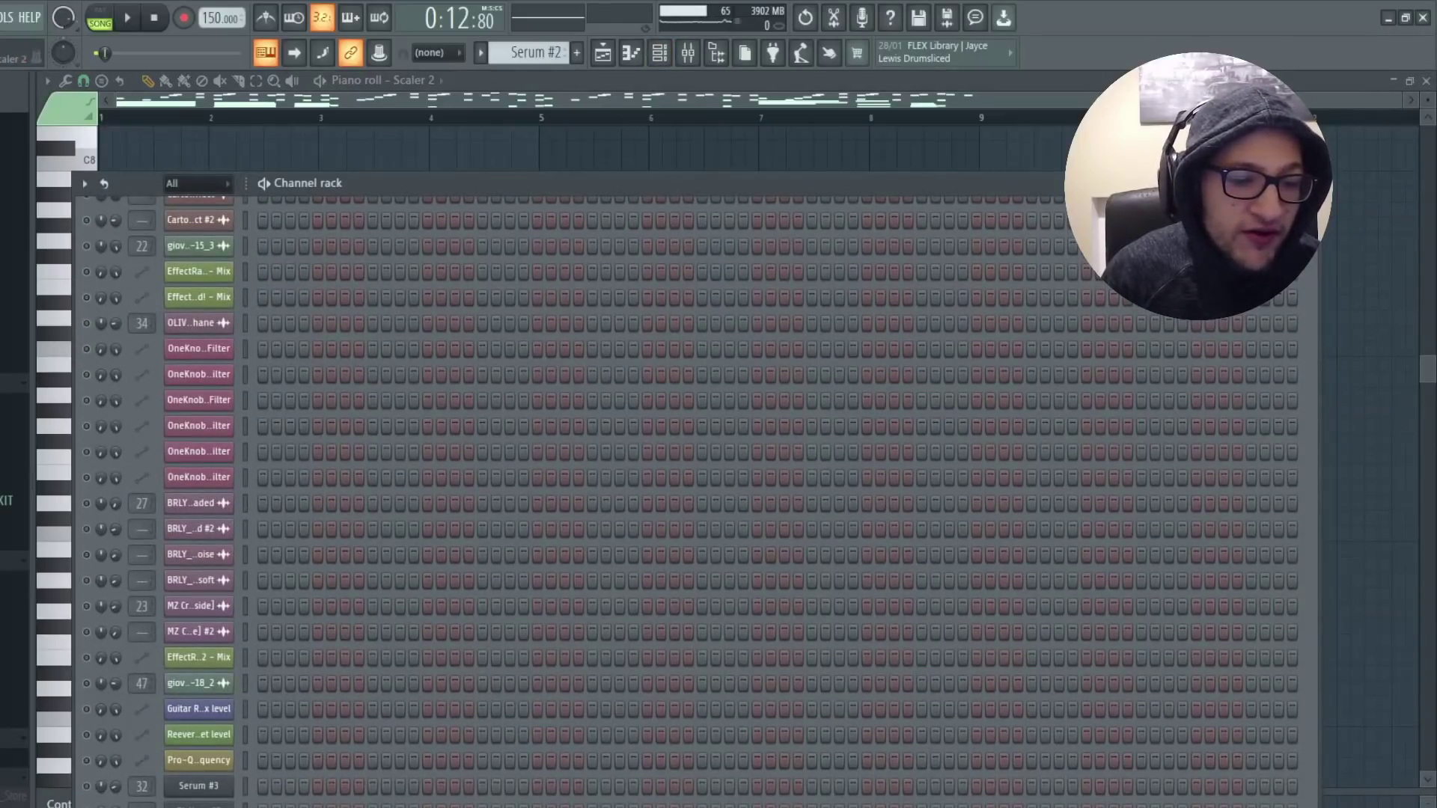
key(F7)
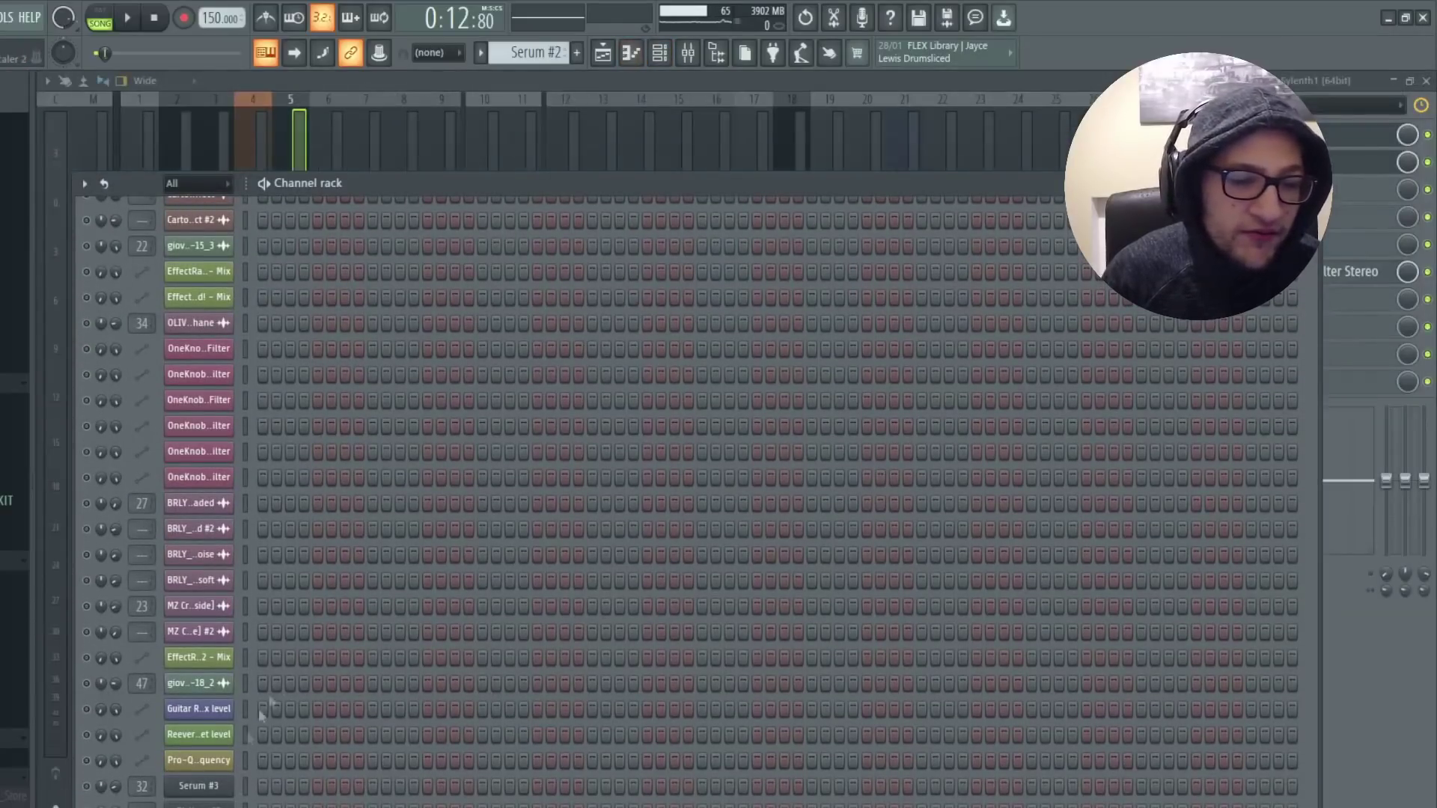
key(F7)
scroll(292, 144, down, 1)
Highlight the B5, G#5 and E5 notes of the first Scaler 2 chord
drag(162, 466, 129, 543)
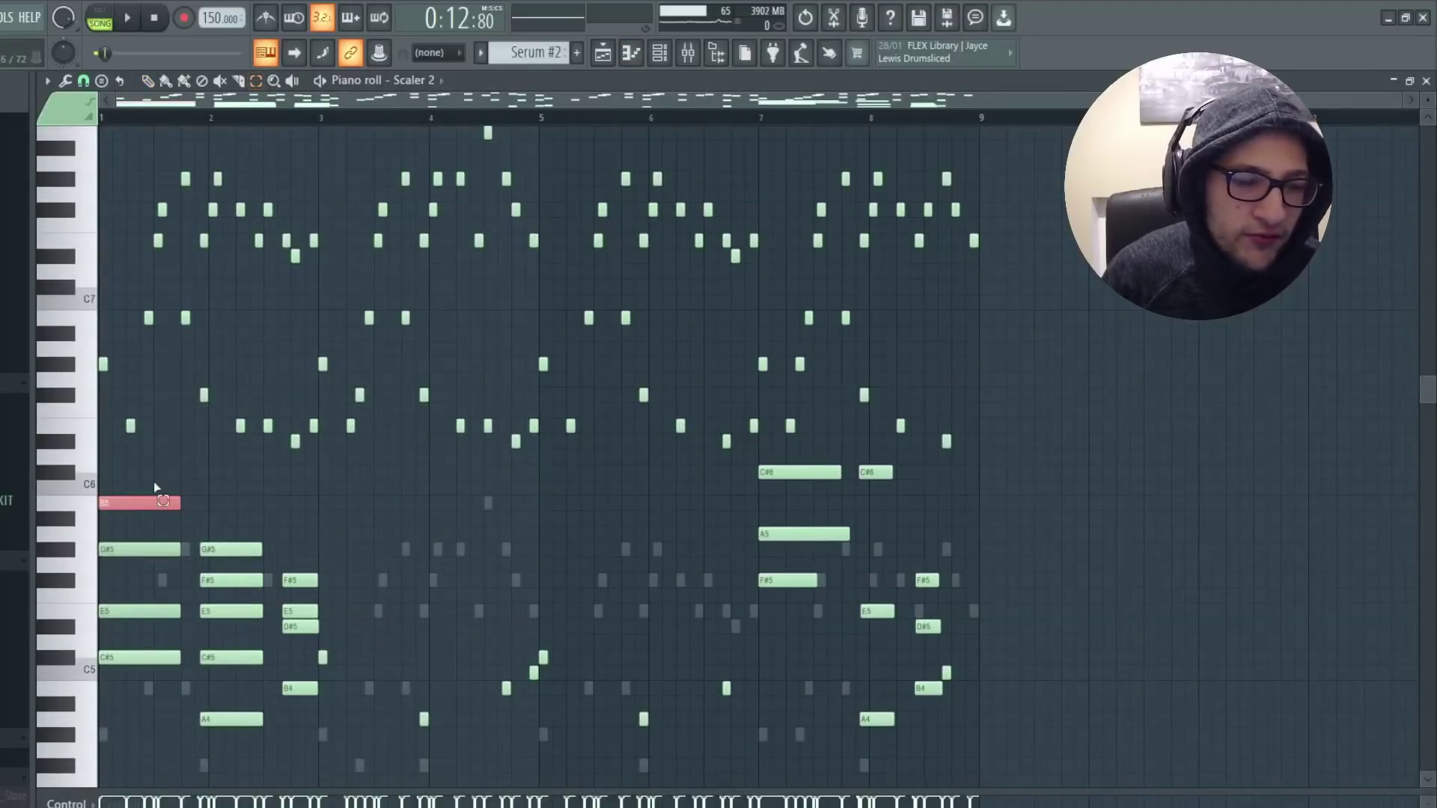
click(178, 518)
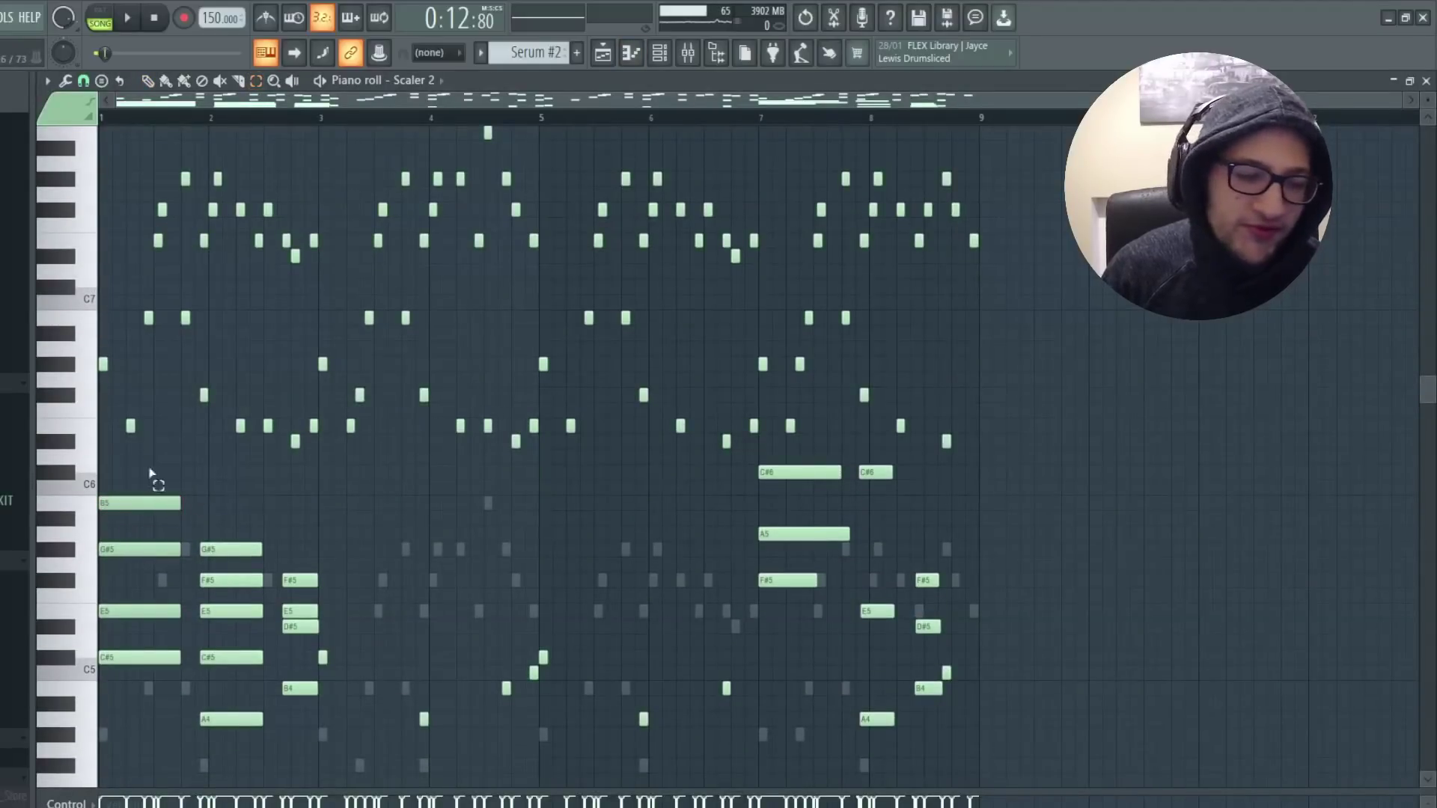
scroll(150, 473, up, 3)
drag(217, 474, 172, 533)
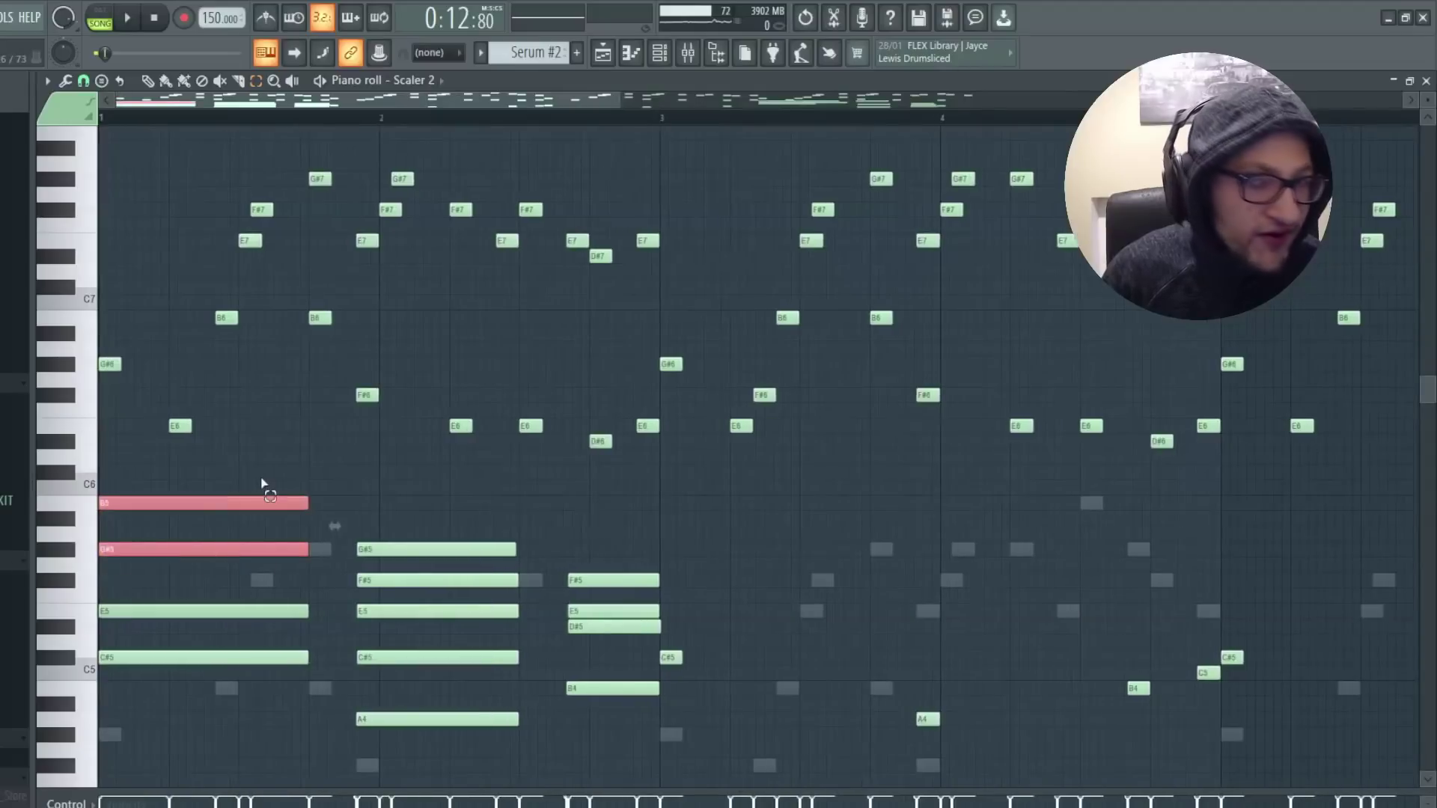
drag(322, 466, 135, 620)
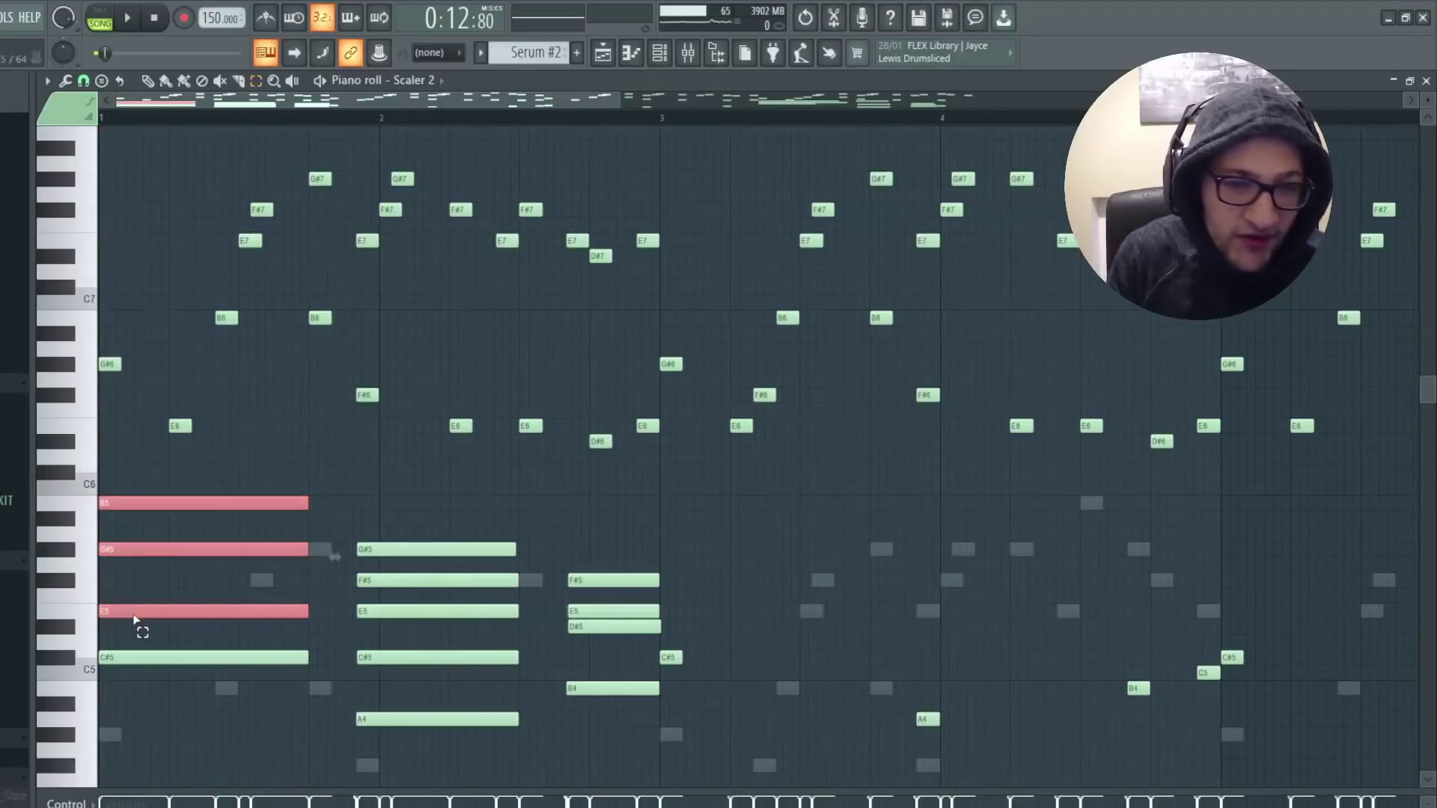
Highlight the upper notes of the first two Scaler 2 chords, including G#5, F#5 and E5 of the second
drag(209, 189, 222, 343)
click(366, 395)
drag(438, 629, 247, 479)
scroll(229, 286, down, 3)
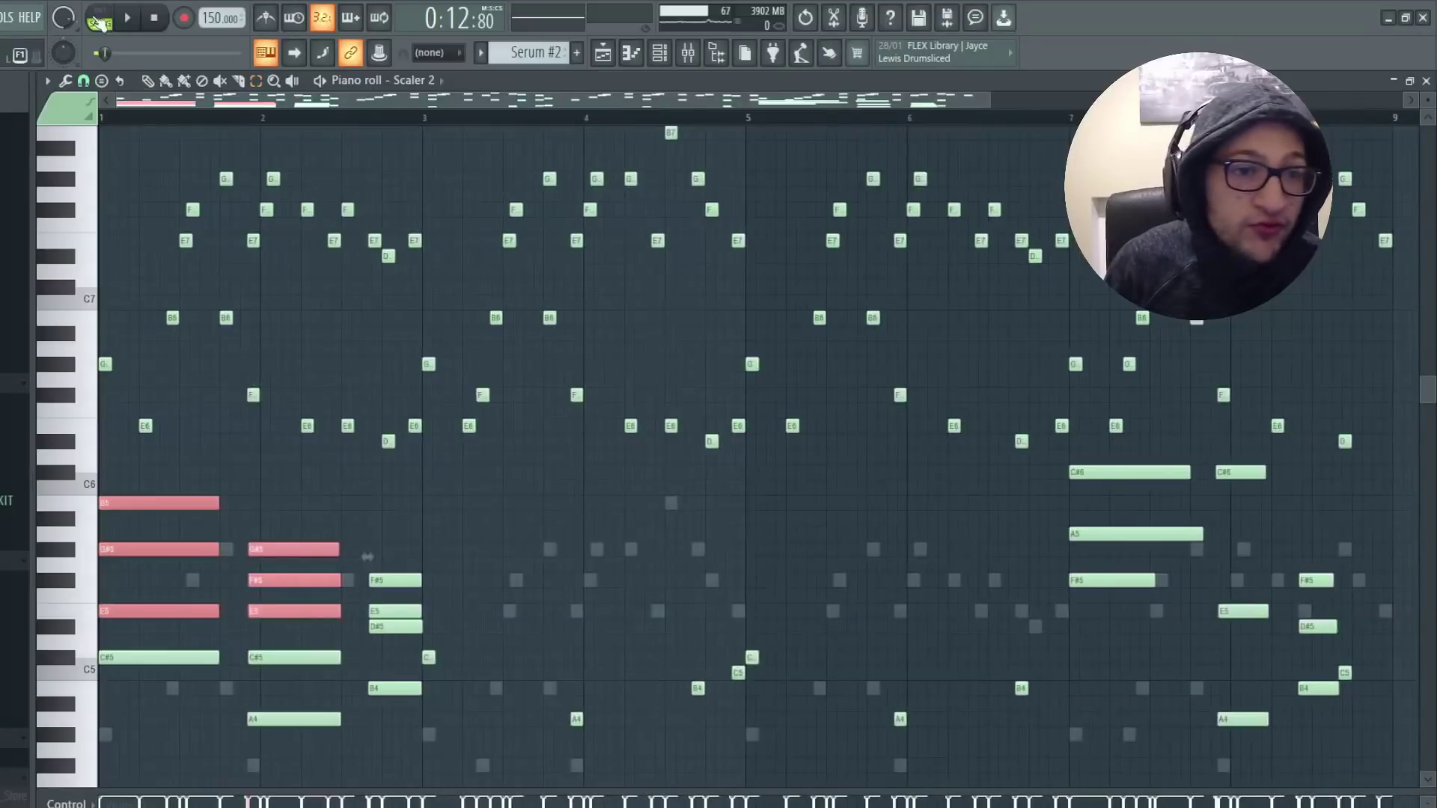
Play the melody against the Scaler 2 chords and follow the notes through bar 8
key(space)
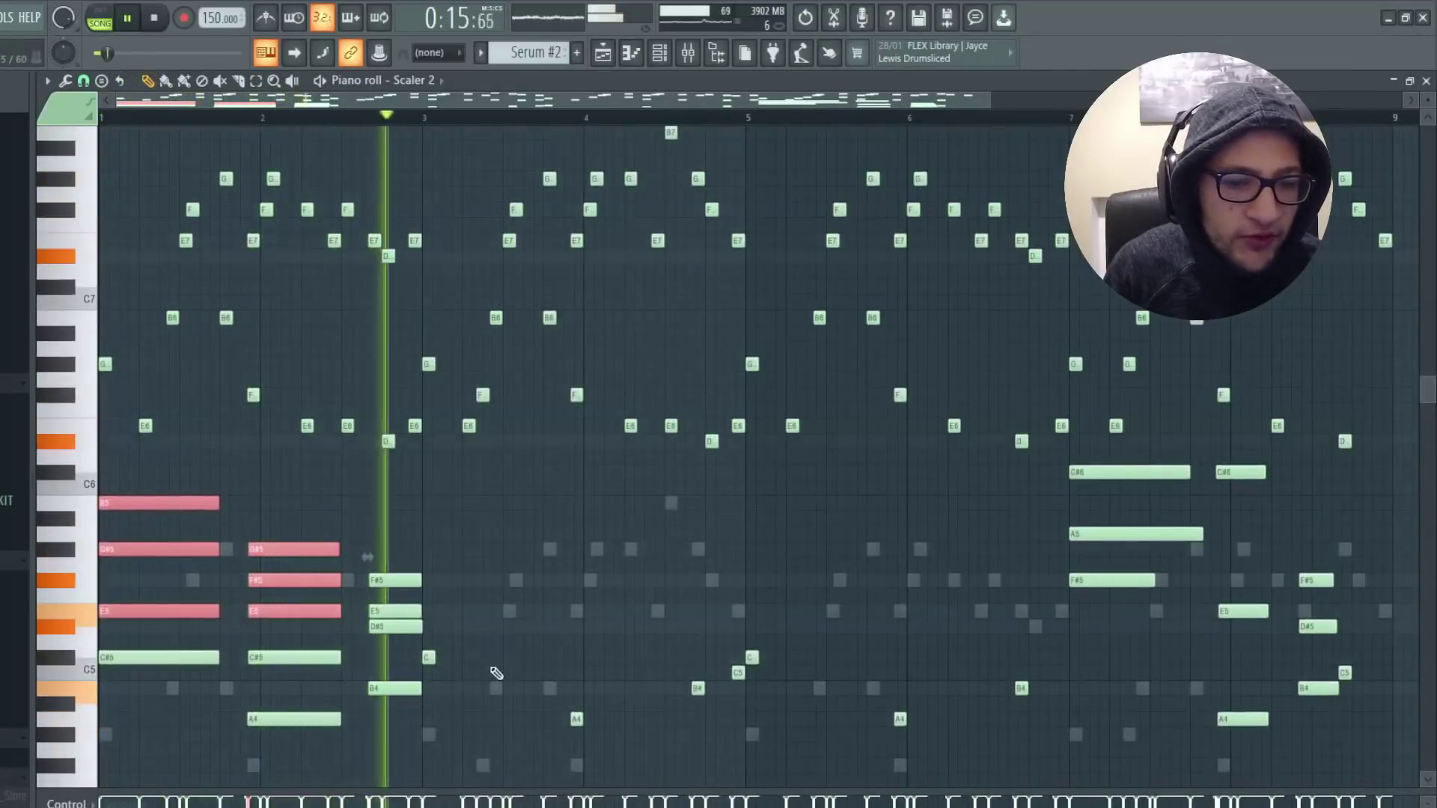
scroll(385, 561, down, 3)
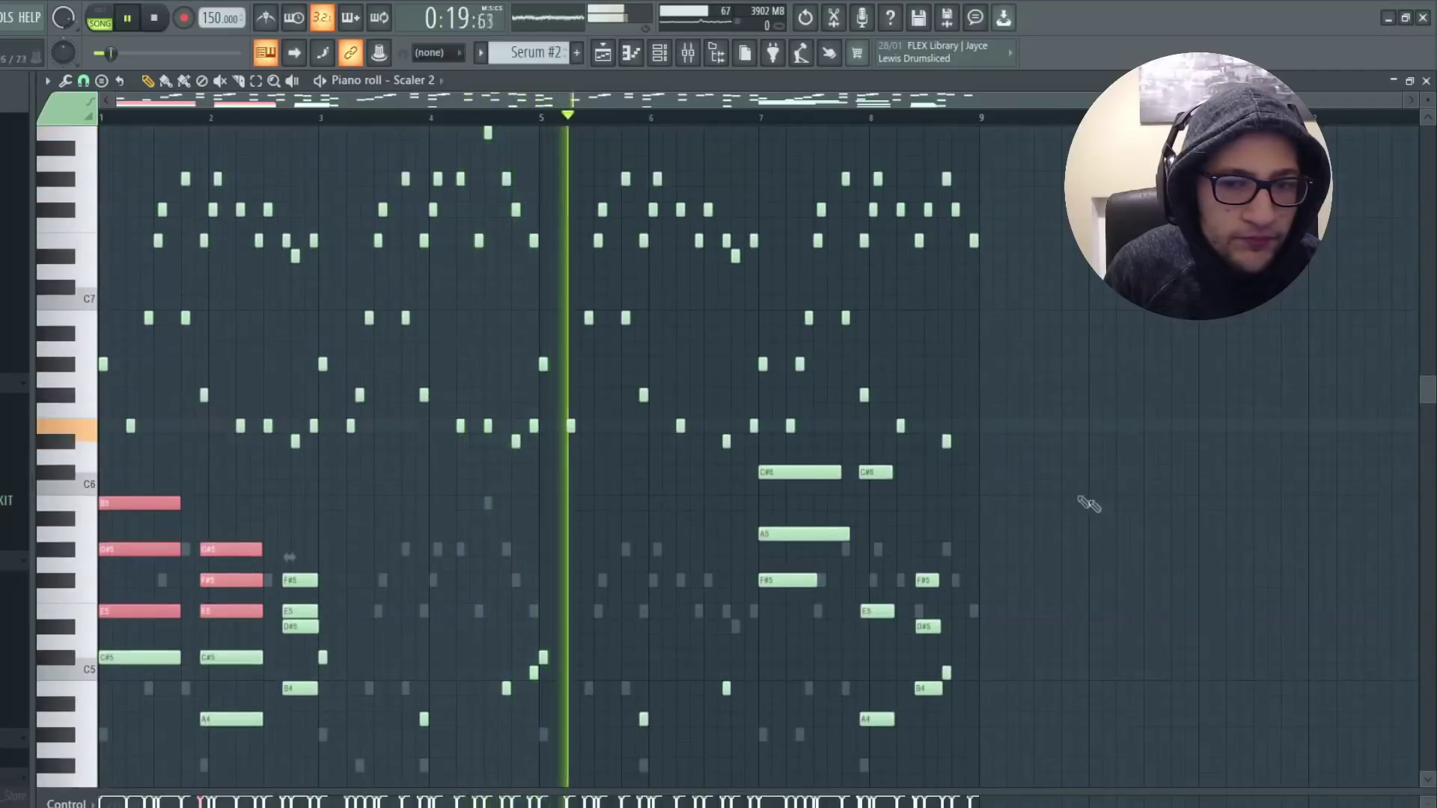
scroll(1091, 497, up, 3)
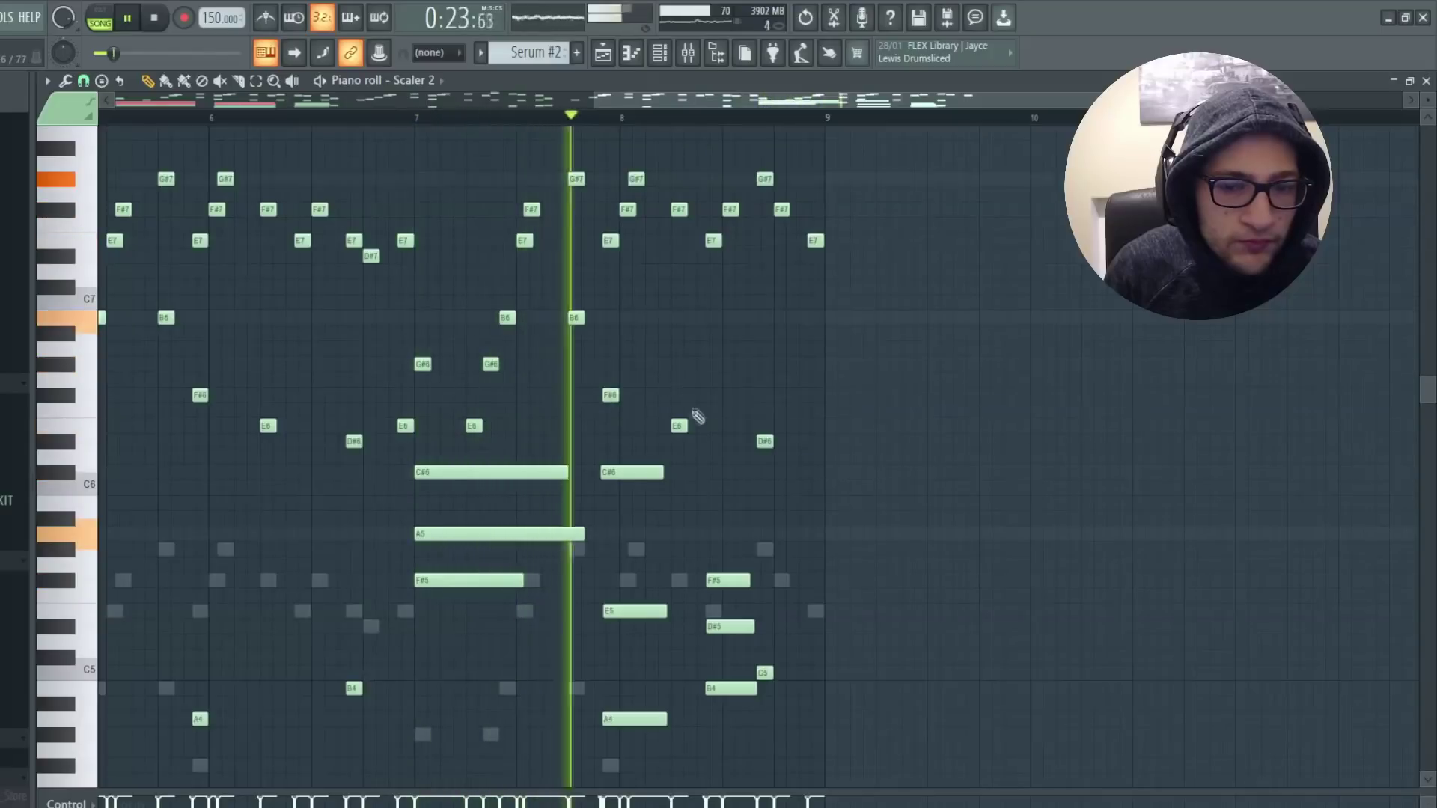
Highlight the first Scaler 2 chord's B5 note and each of the three opening chords in turn
scroll(642, 425, down, 3)
drag(102, 439, 243, 517)
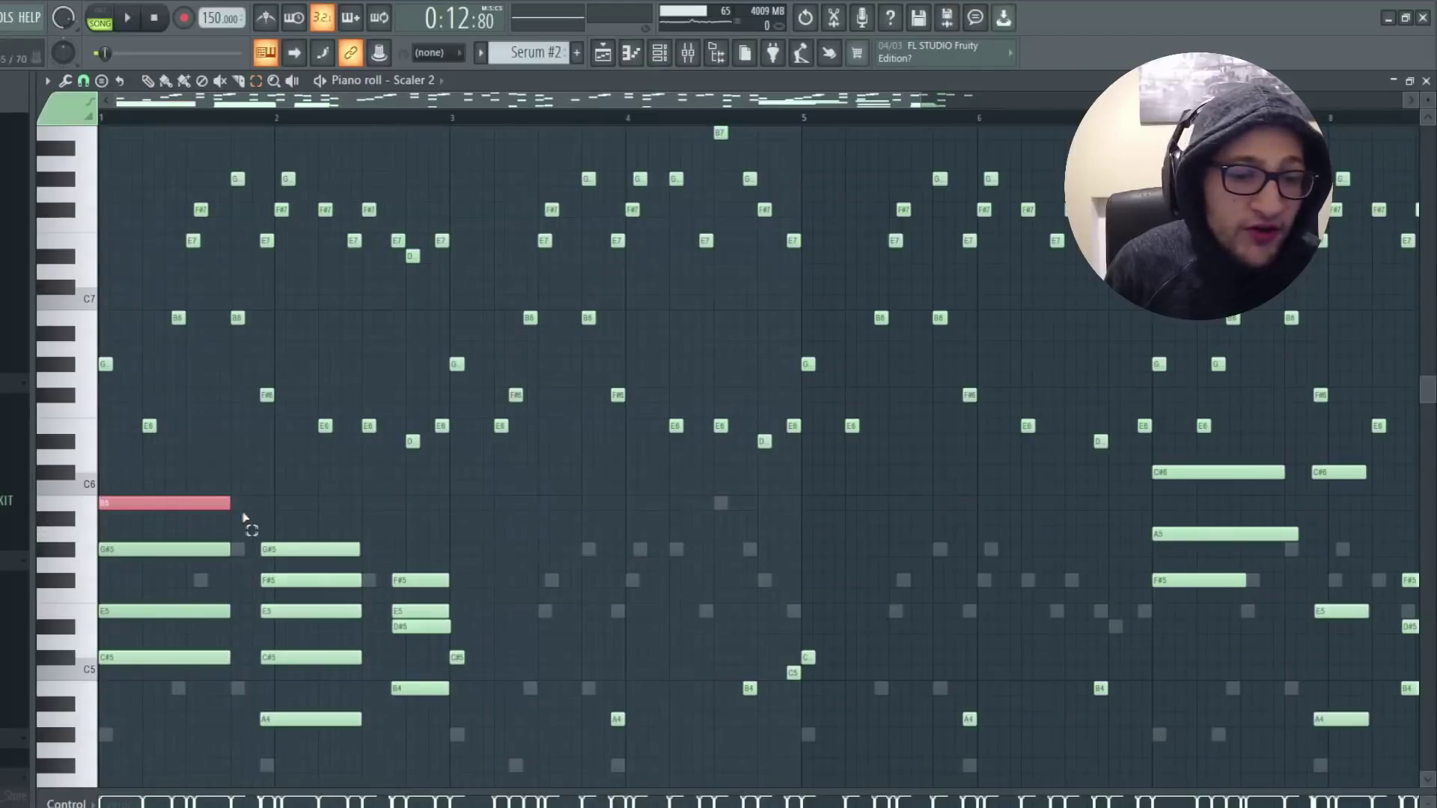
scroll(243, 517, down, 2)
drag(177, 618, 131, 444)
drag(318, 693, 304, 507)
click(422, 627)
drag(423, 631, 415, 437)
Go over the three opening chords again, ending with the F#5, E5, D#5 and B4 notes of the third chord highlighted
drag(153, 406, 101, 633)
drag(197, 388, 121, 634)
drag(256, 417, 281, 491)
mouse_move(411, 617)
mouse_down()
mouse_move(410, 430)
mouse_move(414, 629)
mouse_up()
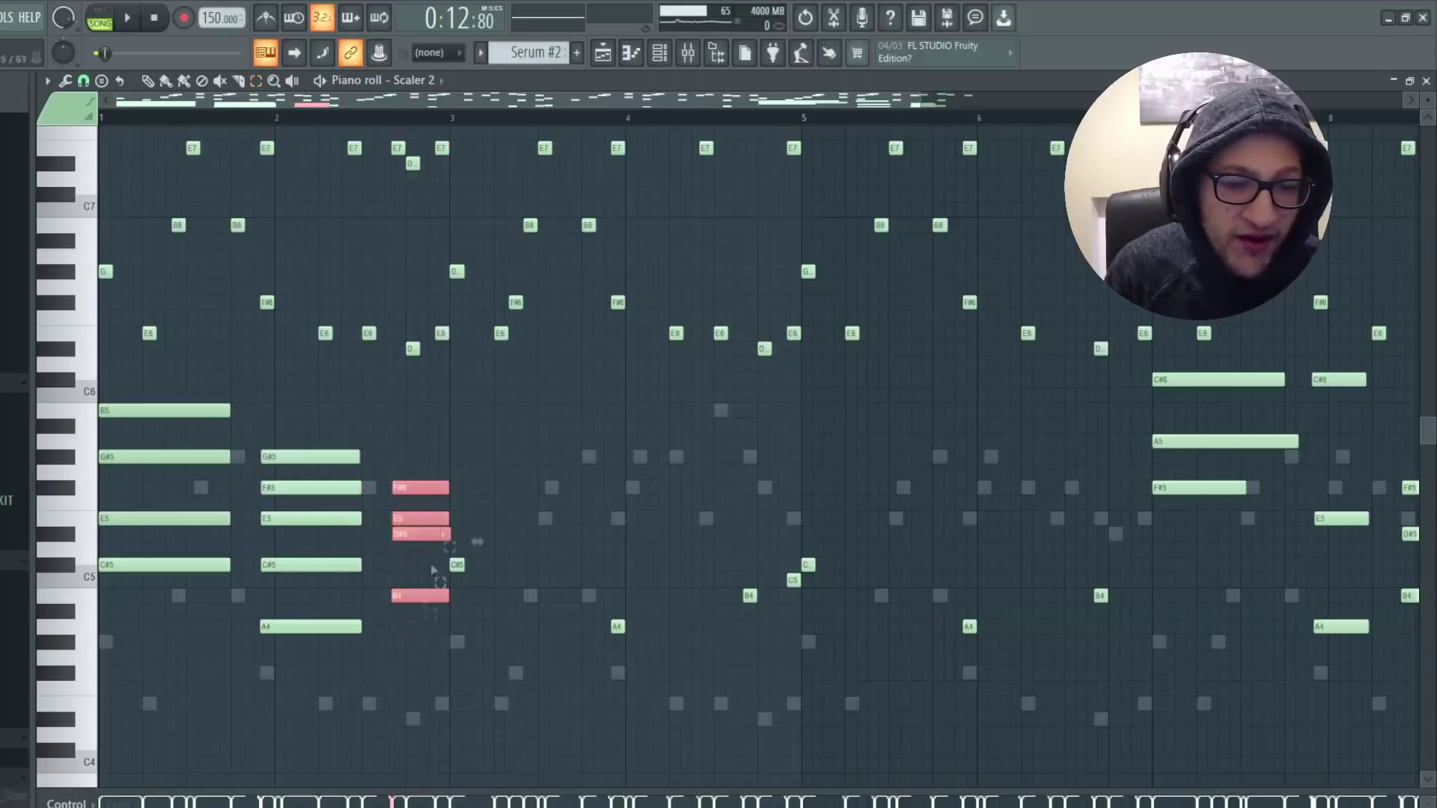
drag(389, 531, 487, 529)
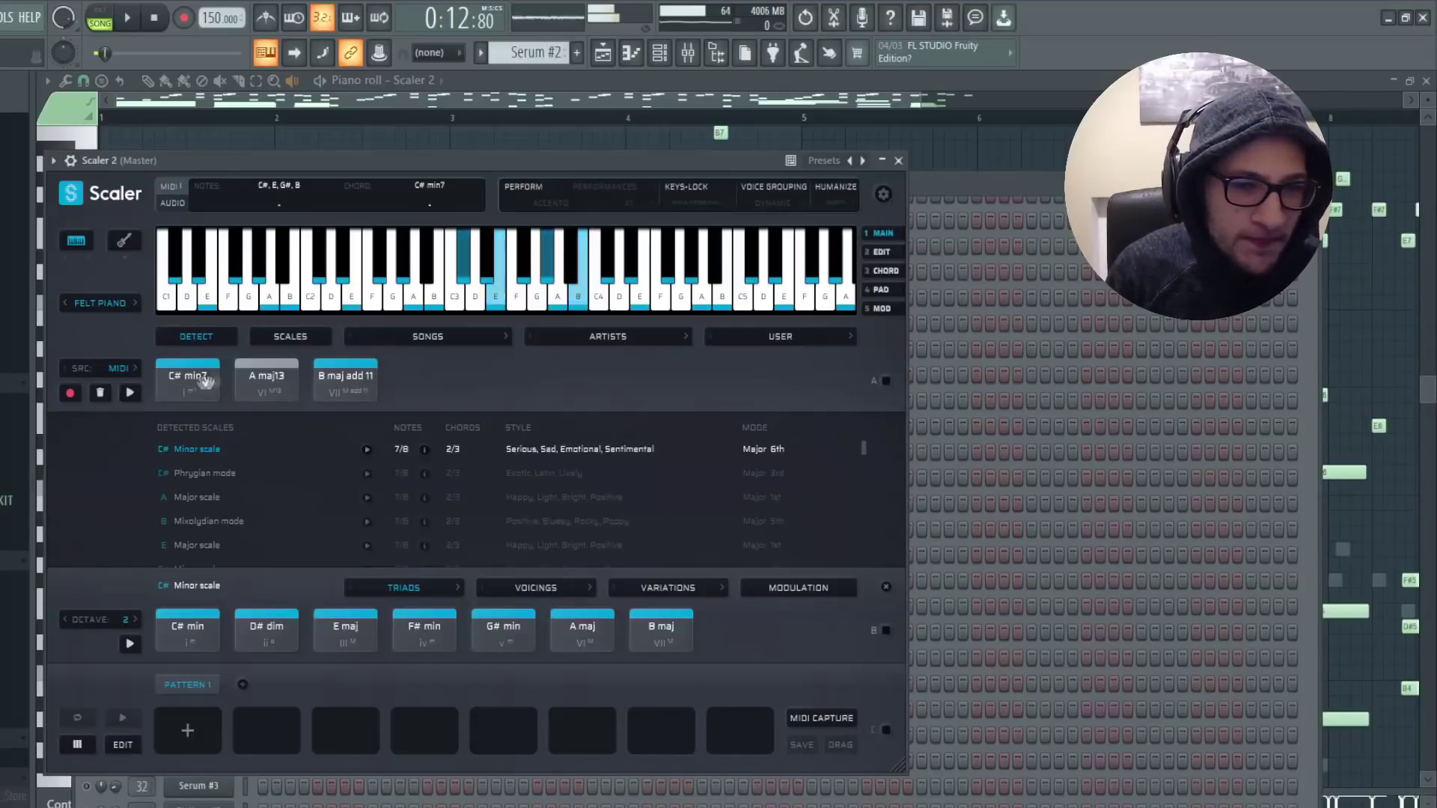
Audition the detected A maj13 chord in Scaler 2 several times
click(267, 378)
click(267, 378)
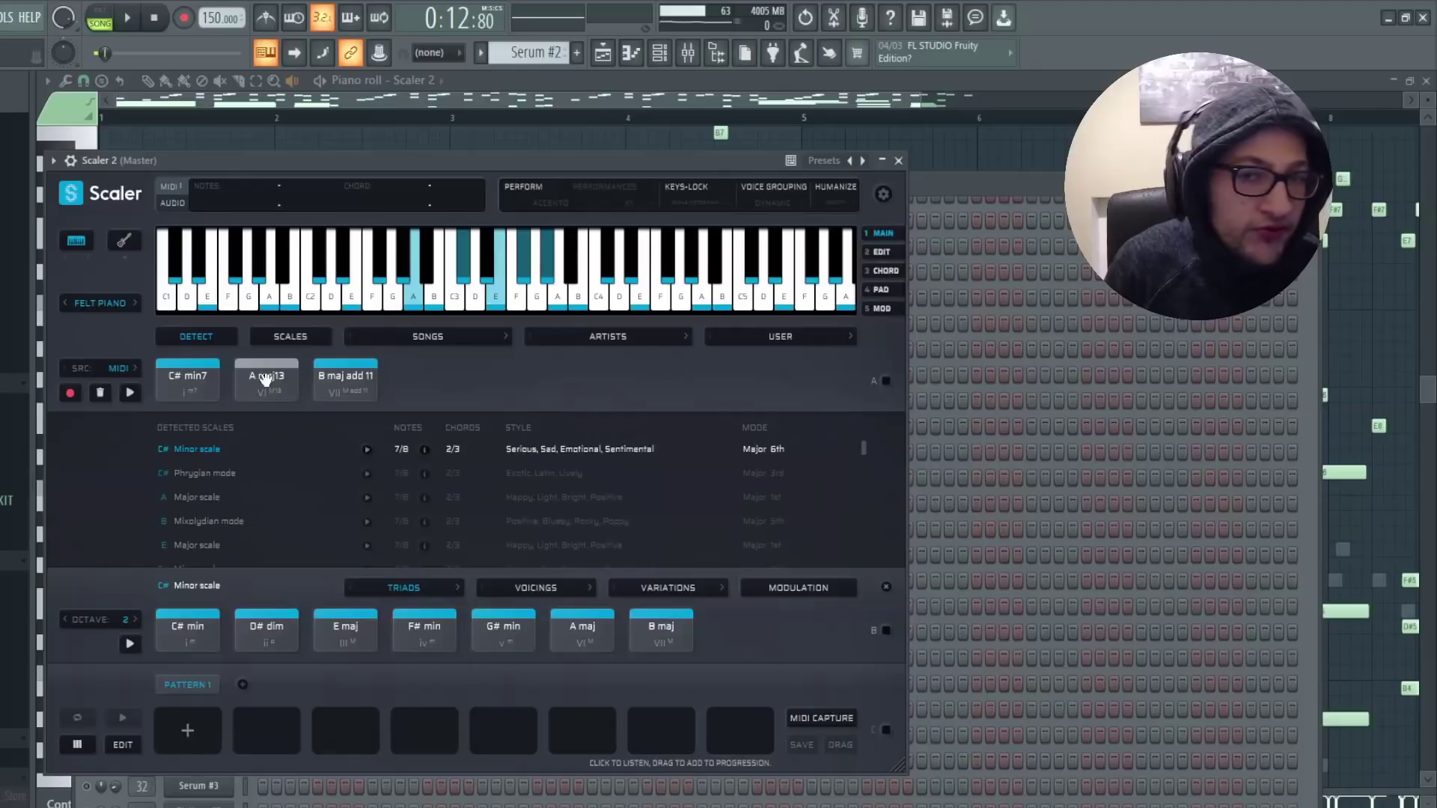
click(265, 380)
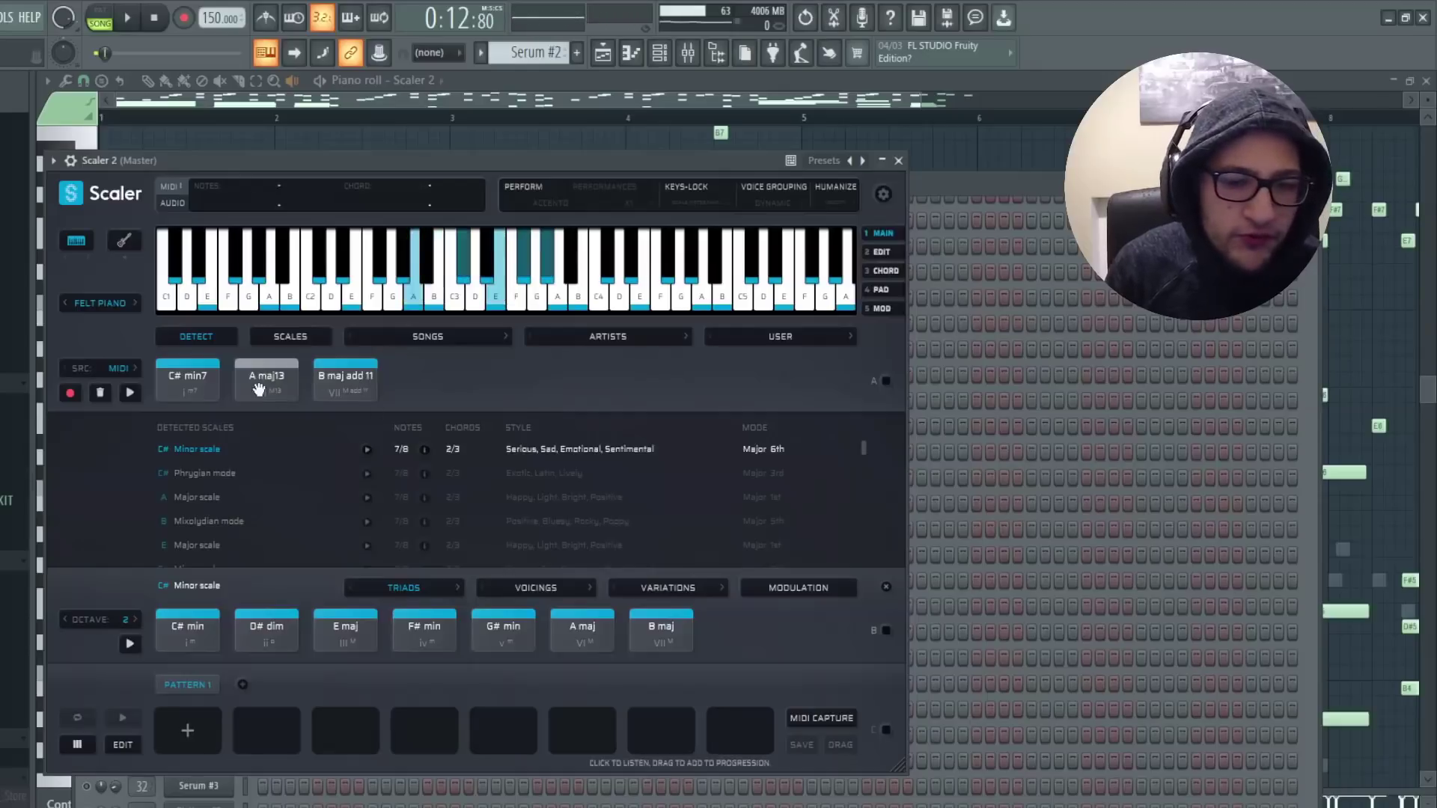
Back in the piano roll, highlight the F#7 and G#7 melody notes at bar 2 and the second chord's F#5 and G#5
click(224, 123)
drag(262, 157, 288, 289)
drag(273, 497, 280, 726)
drag(291, 230, 286, 200)
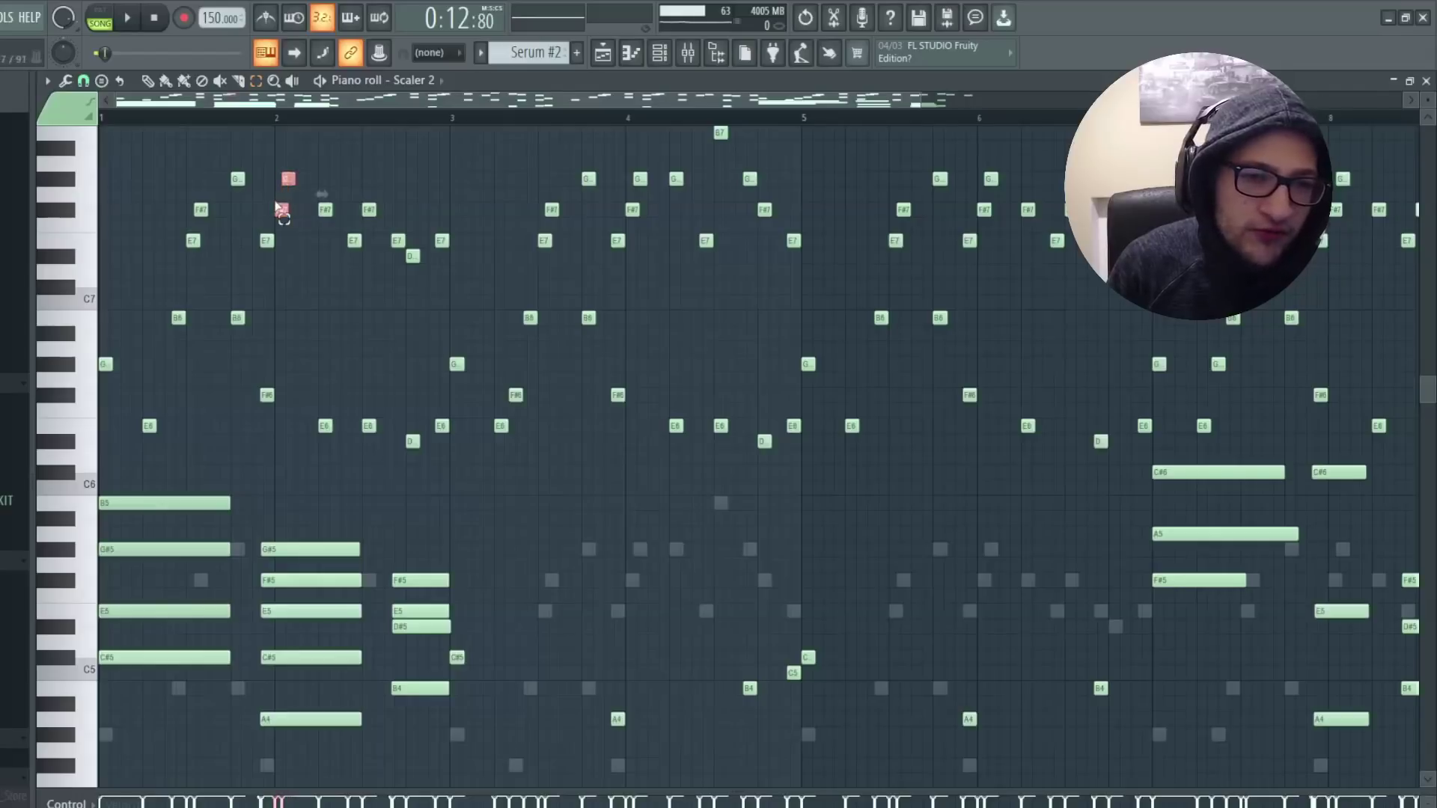
click(284, 580)
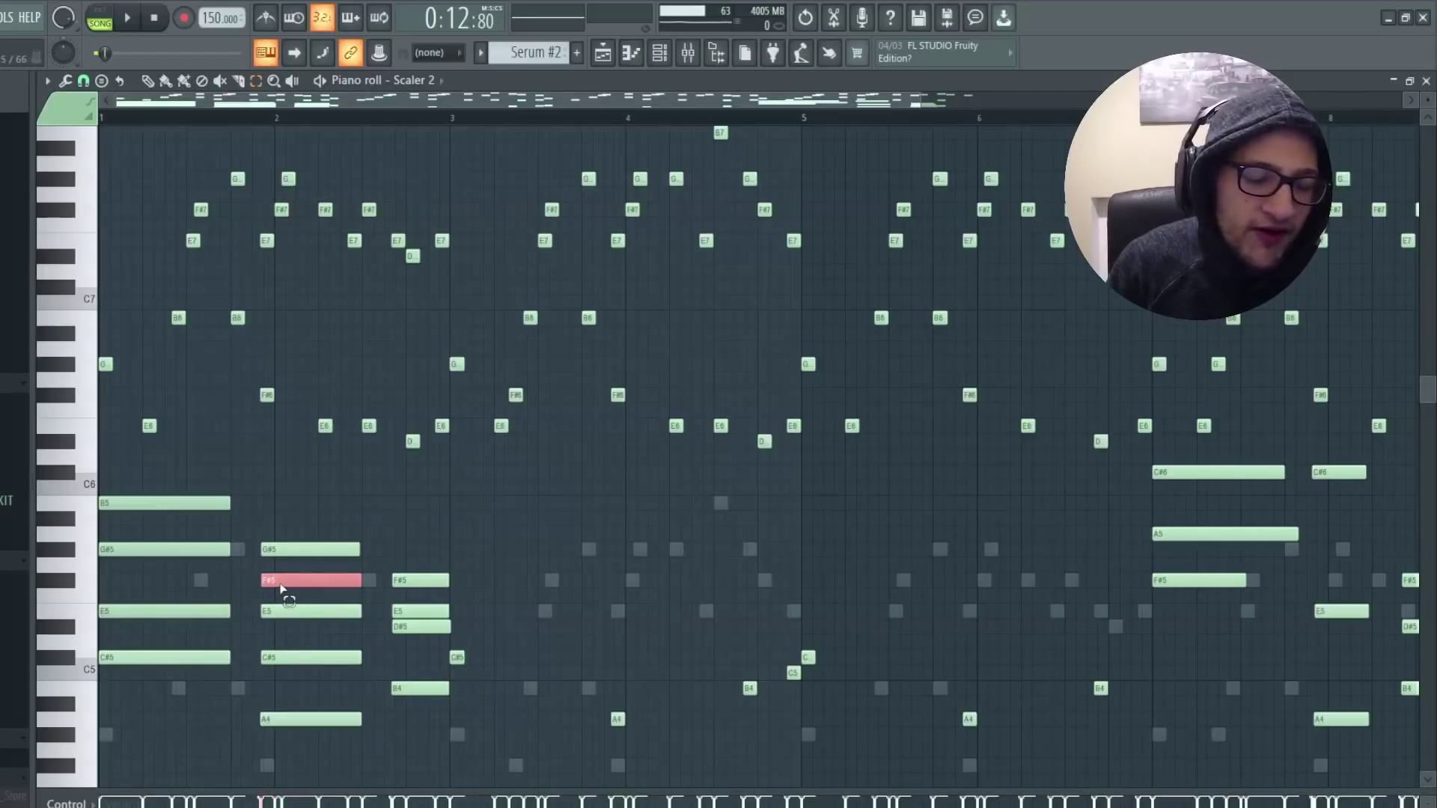
click(271, 549)
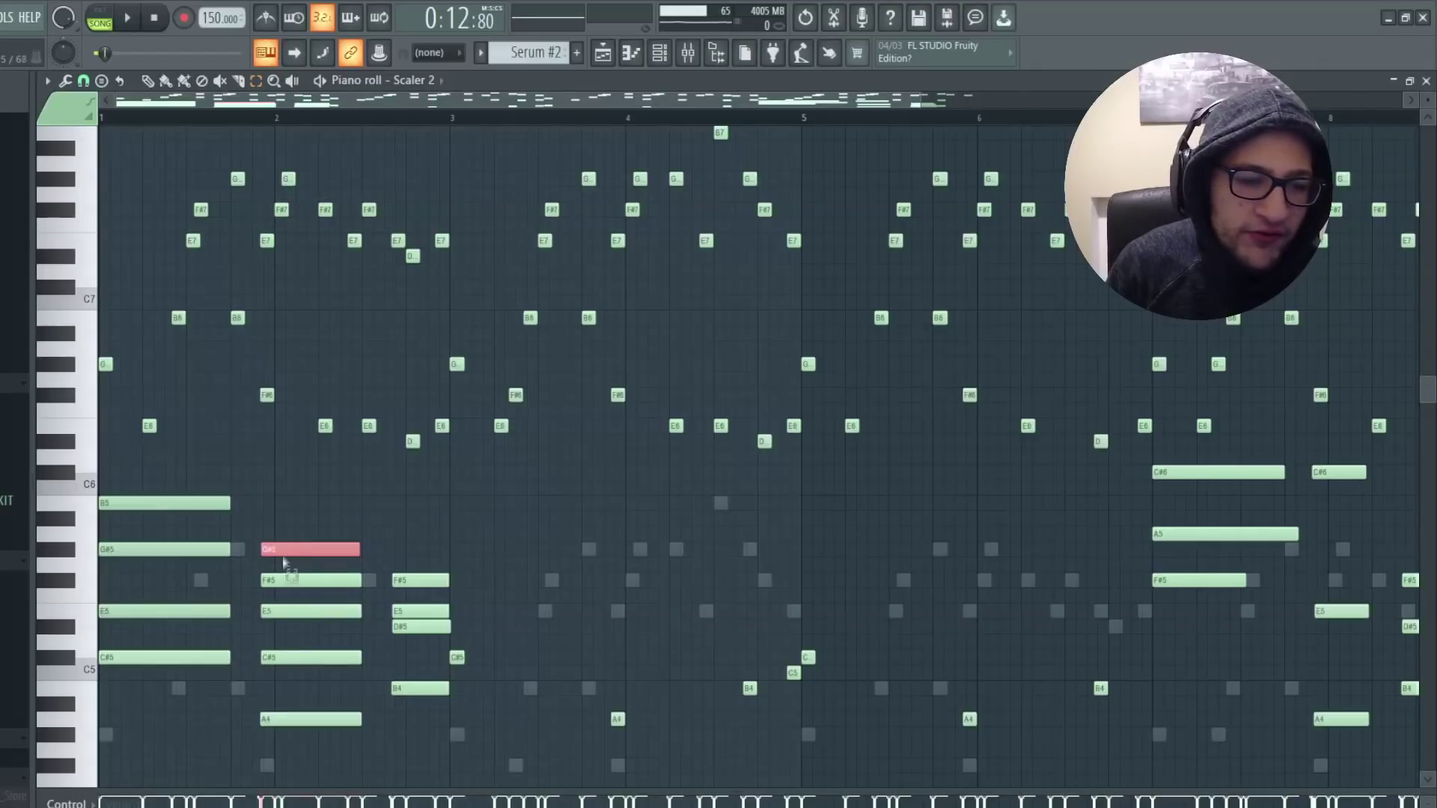
Open the Serum channel's instrument with the RKU_BME2_keys_plucky_organ preset and play the song from the start
key(F5)
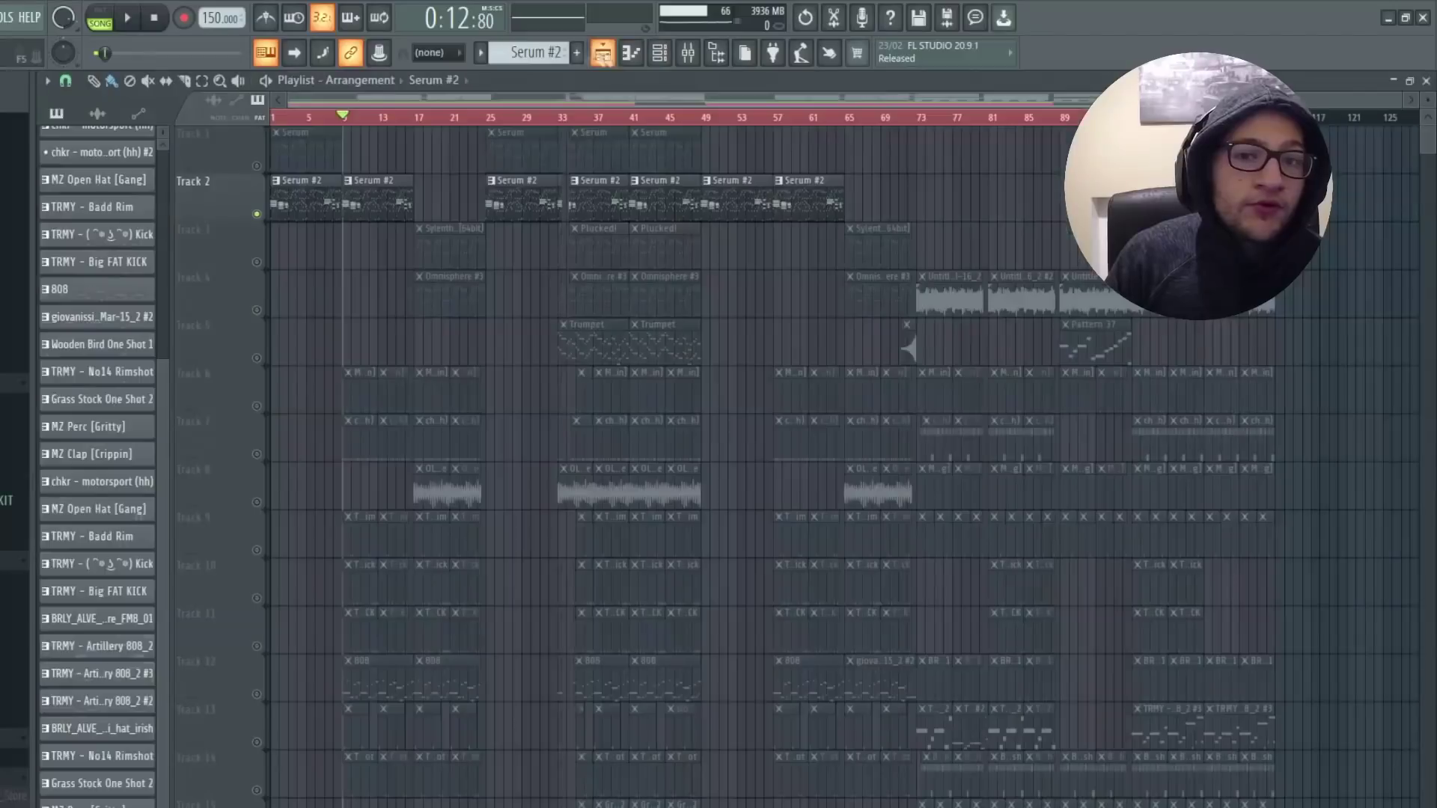
click(660, 52)
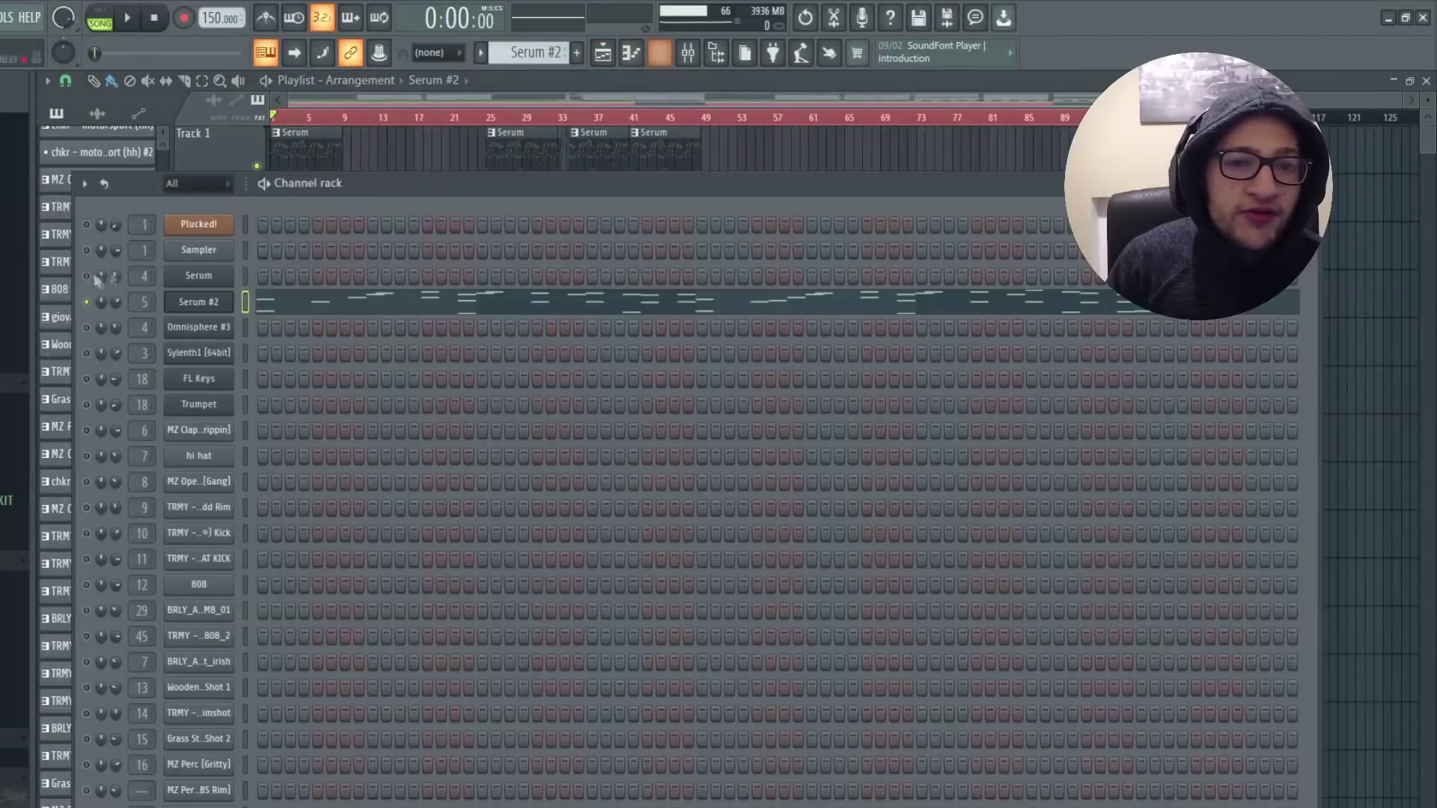
click(187, 276)
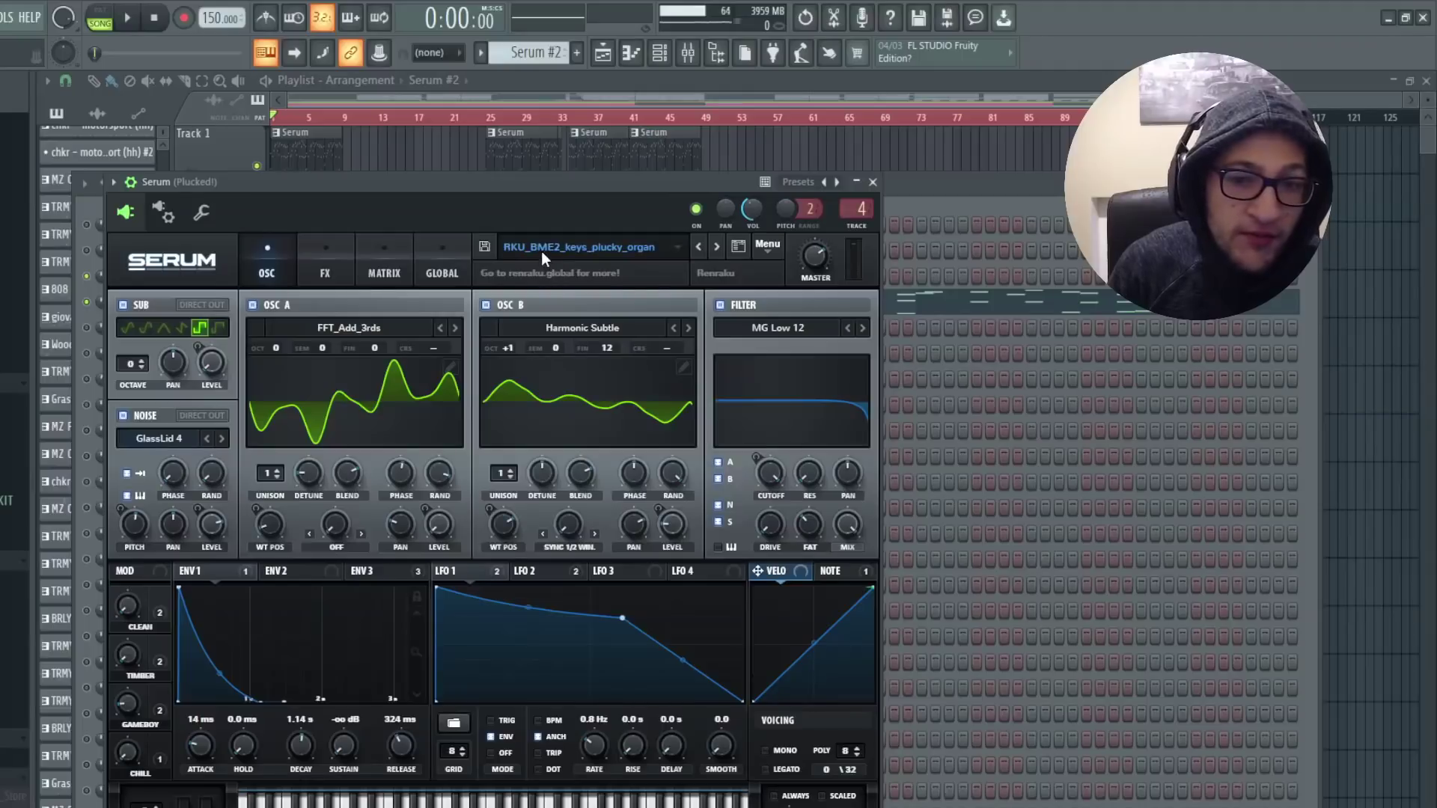
key(space)
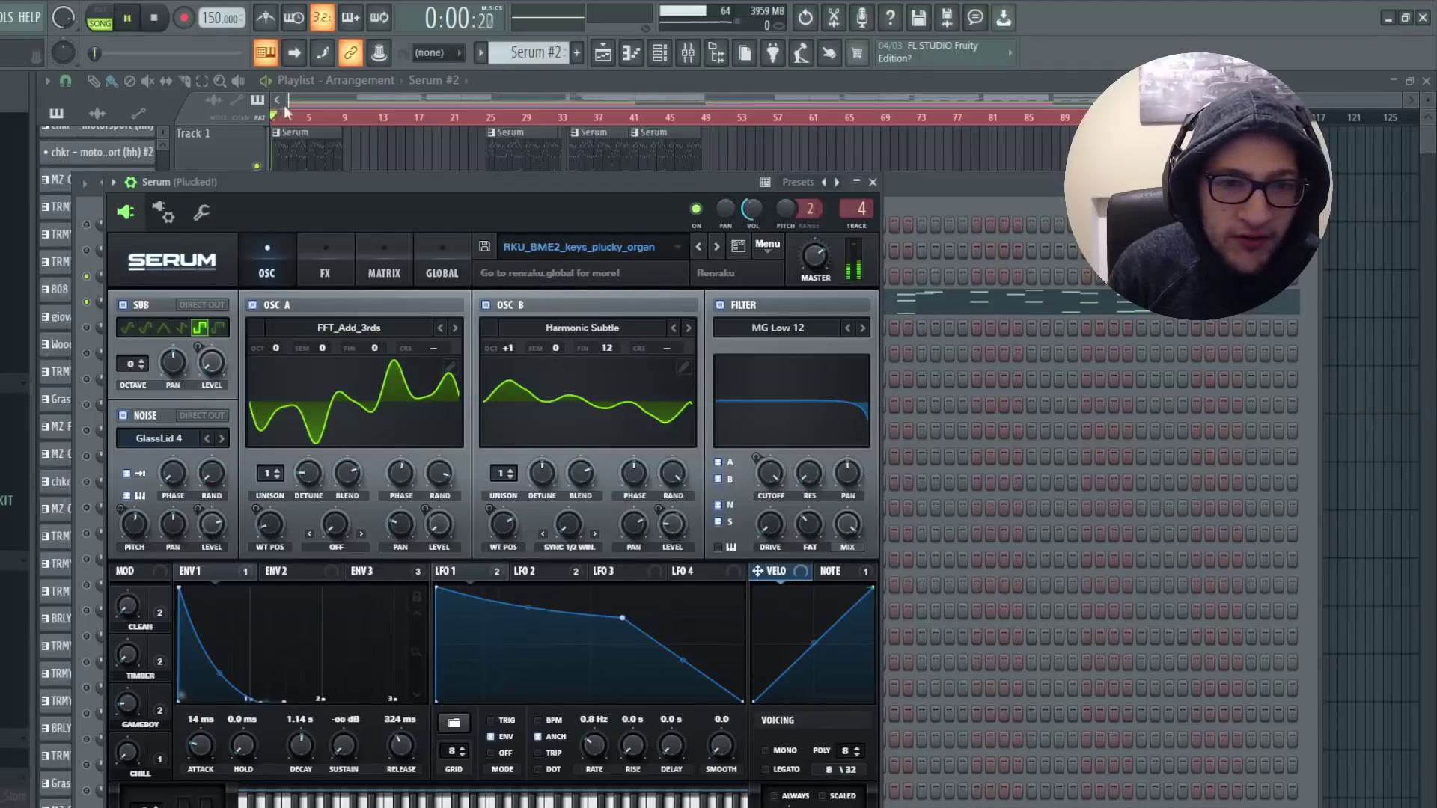
Inspect the Pro-Q 3 and EffectRack effects on the Plucked! mixer insert, with playback stopped
click(688, 53)
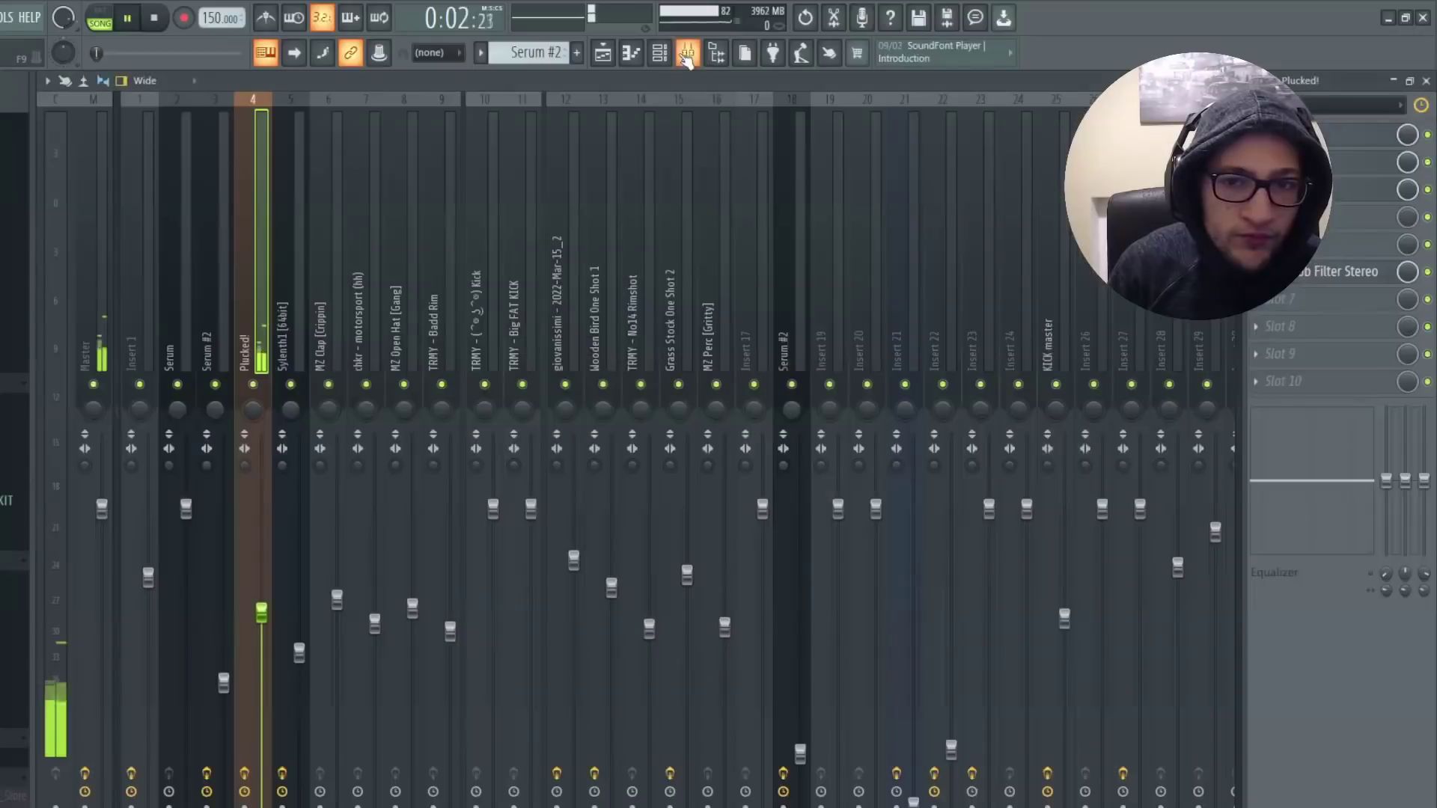
key(space)
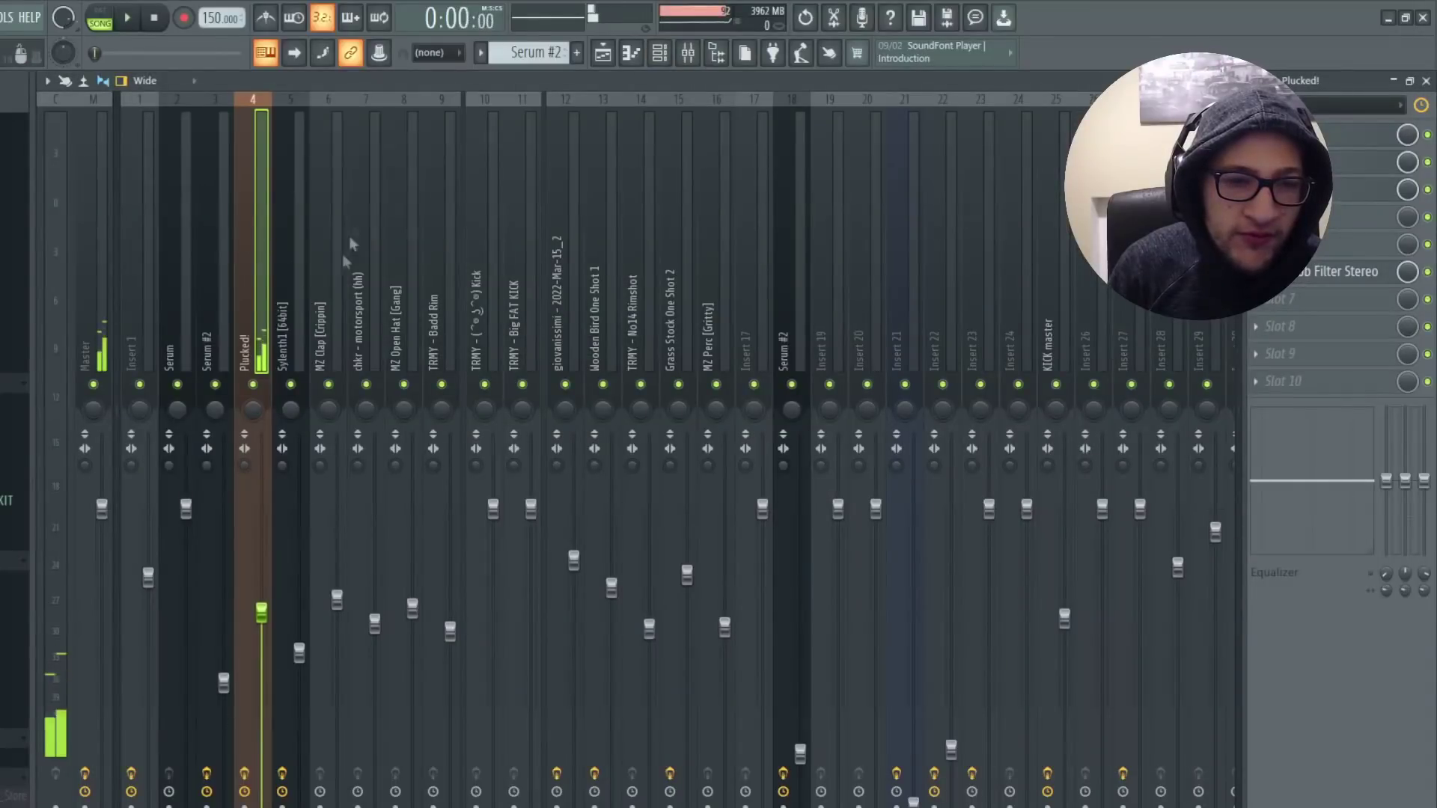
click(1302, 134)
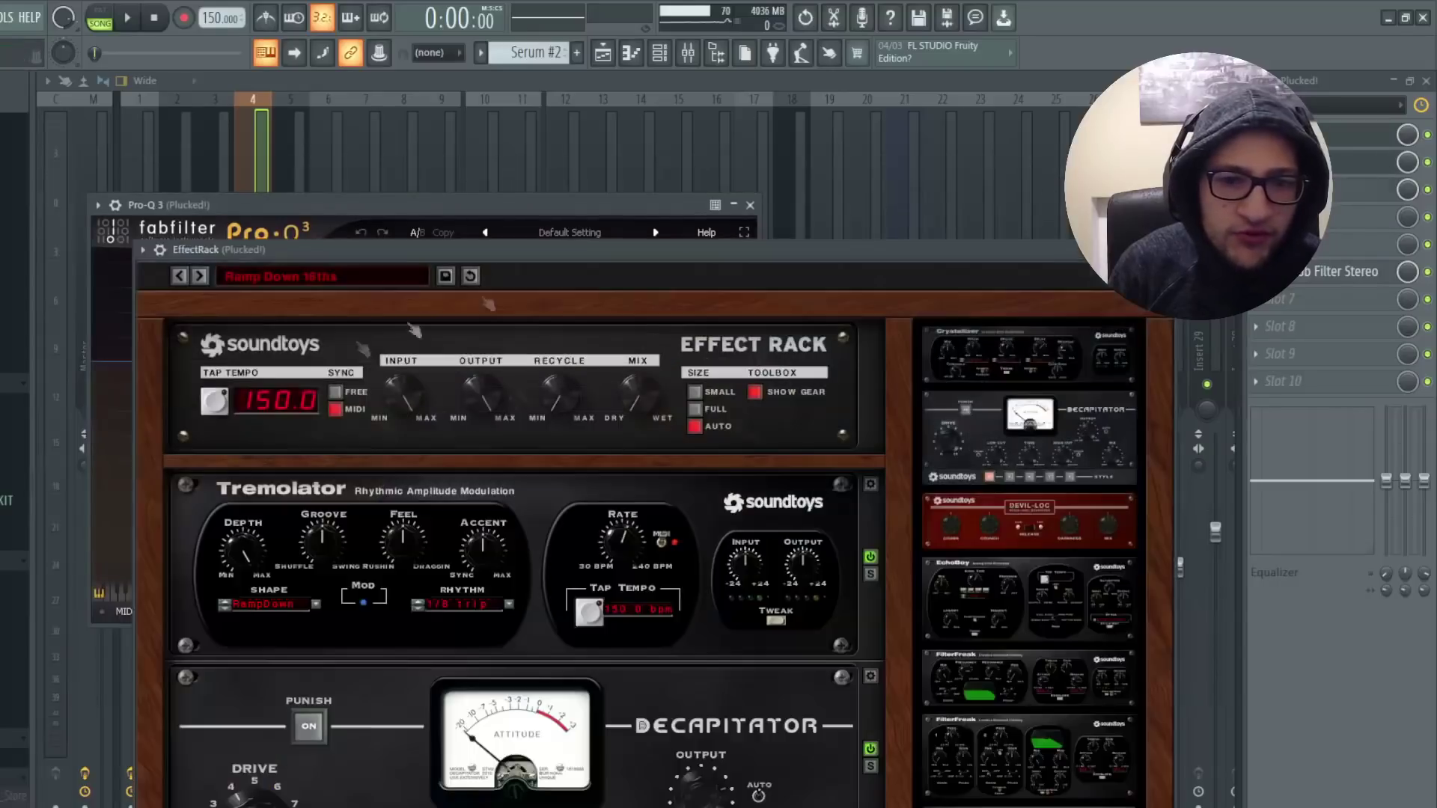
click(257, 172)
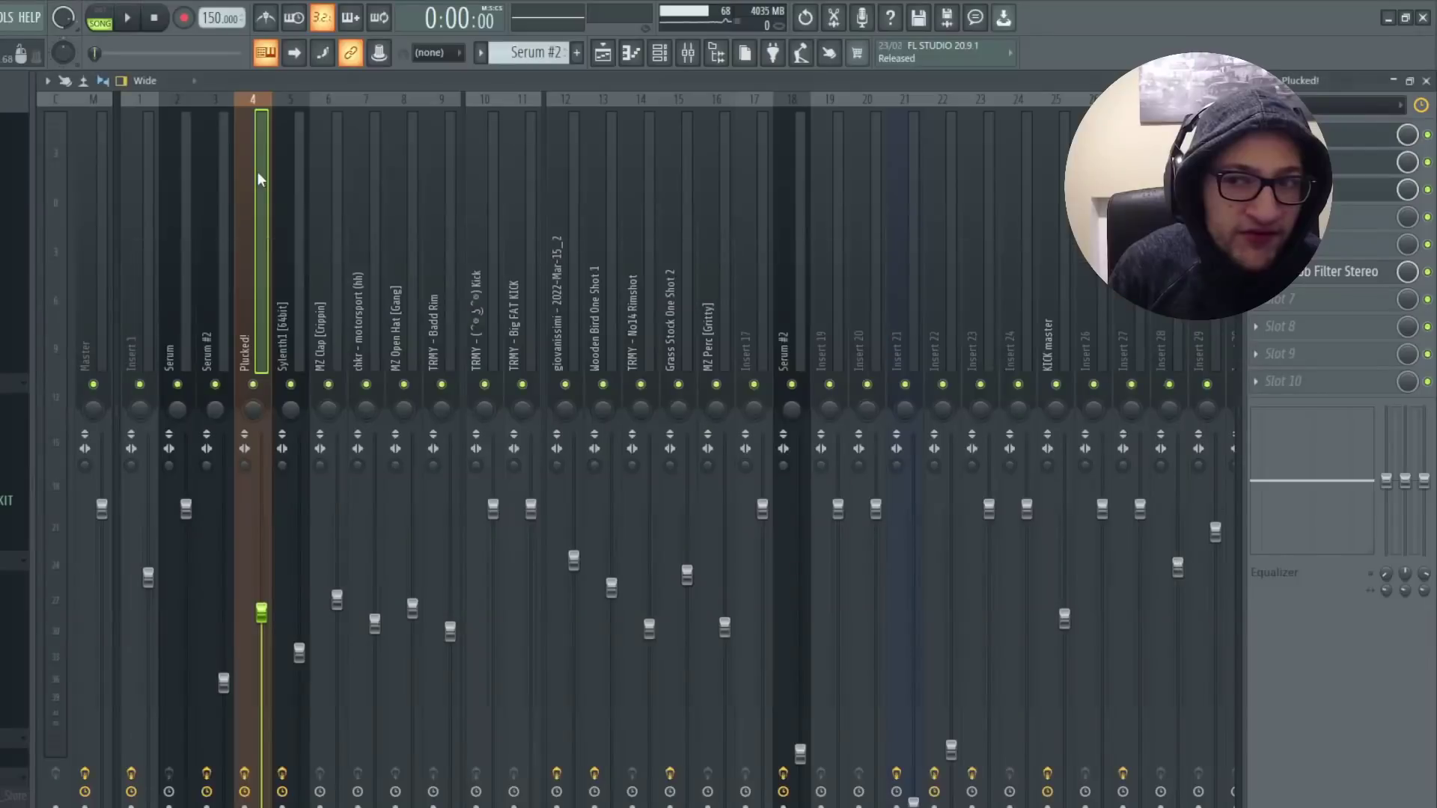
Choose the Sylenth1 [64bit] pattern at bar 17 of the playlist, then select and unmute its Sylenth1 channel
click(603, 53)
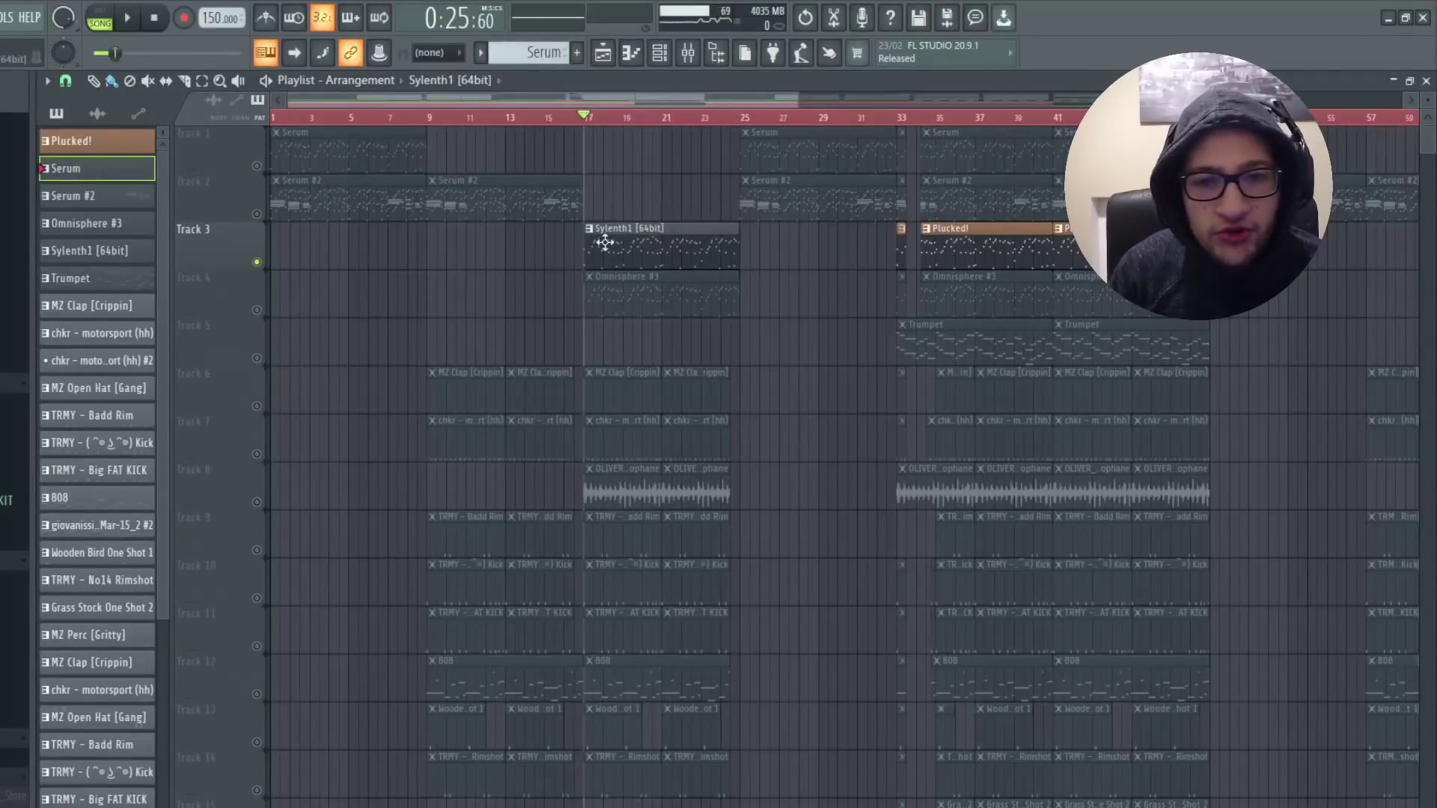
click(605, 242)
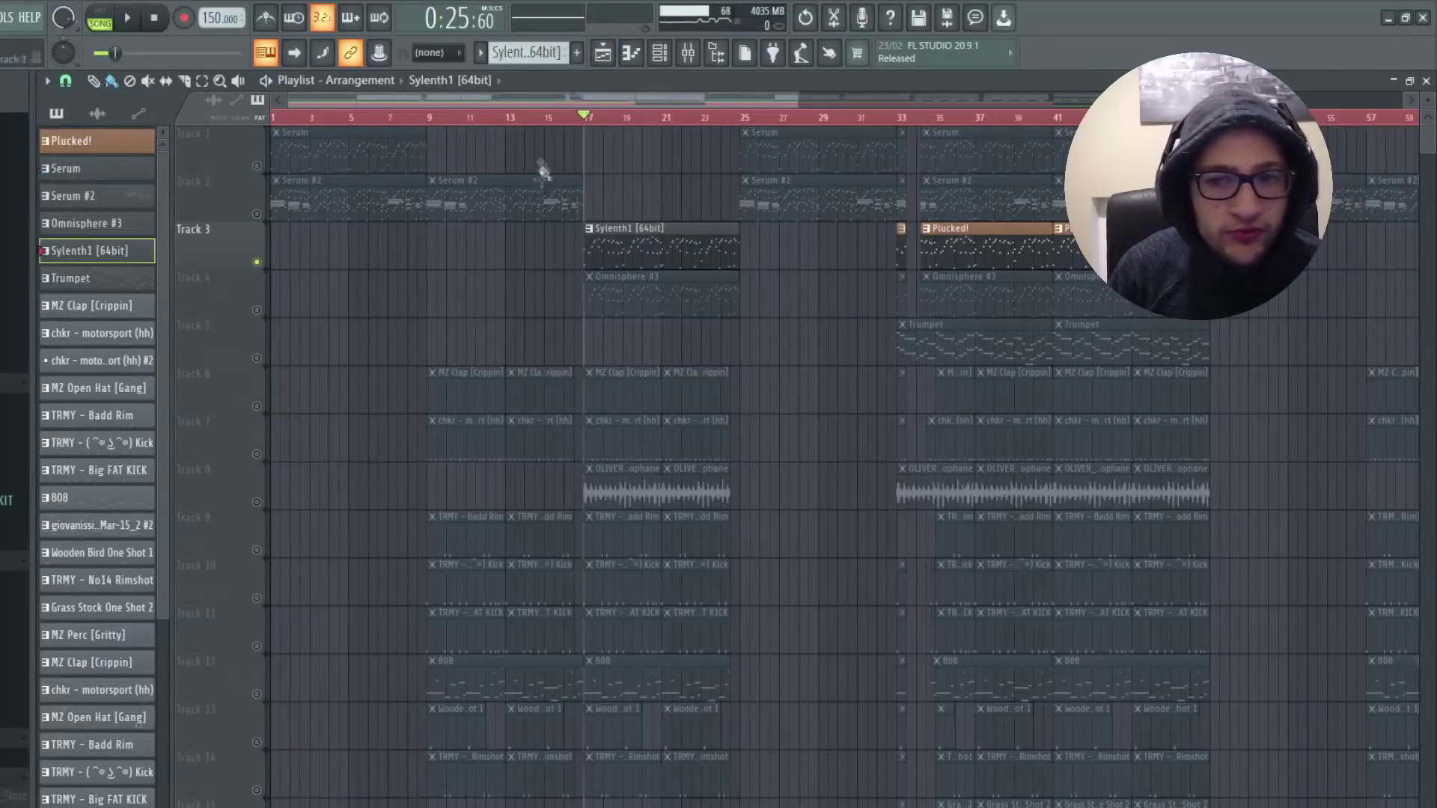
click(666, 60)
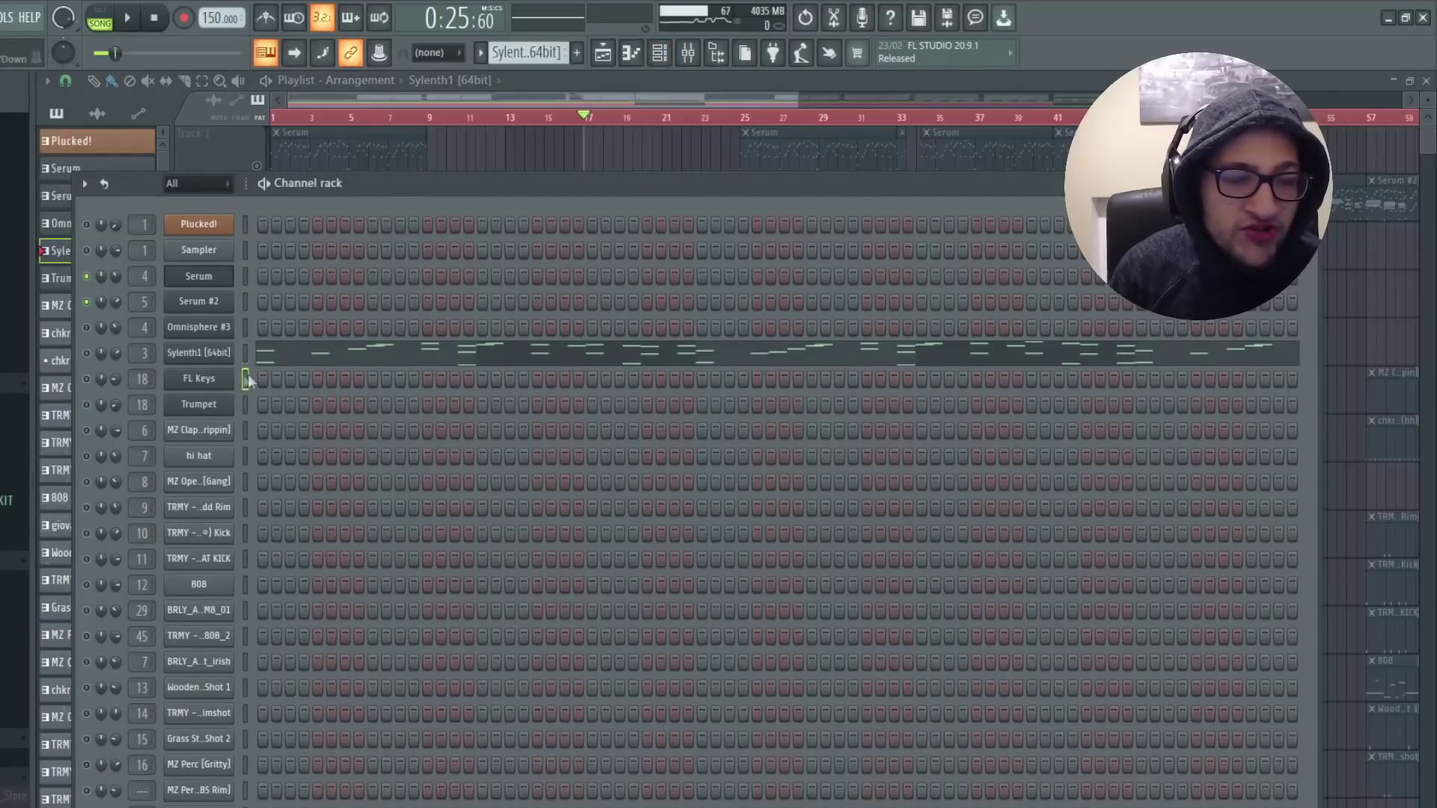
click(246, 379)
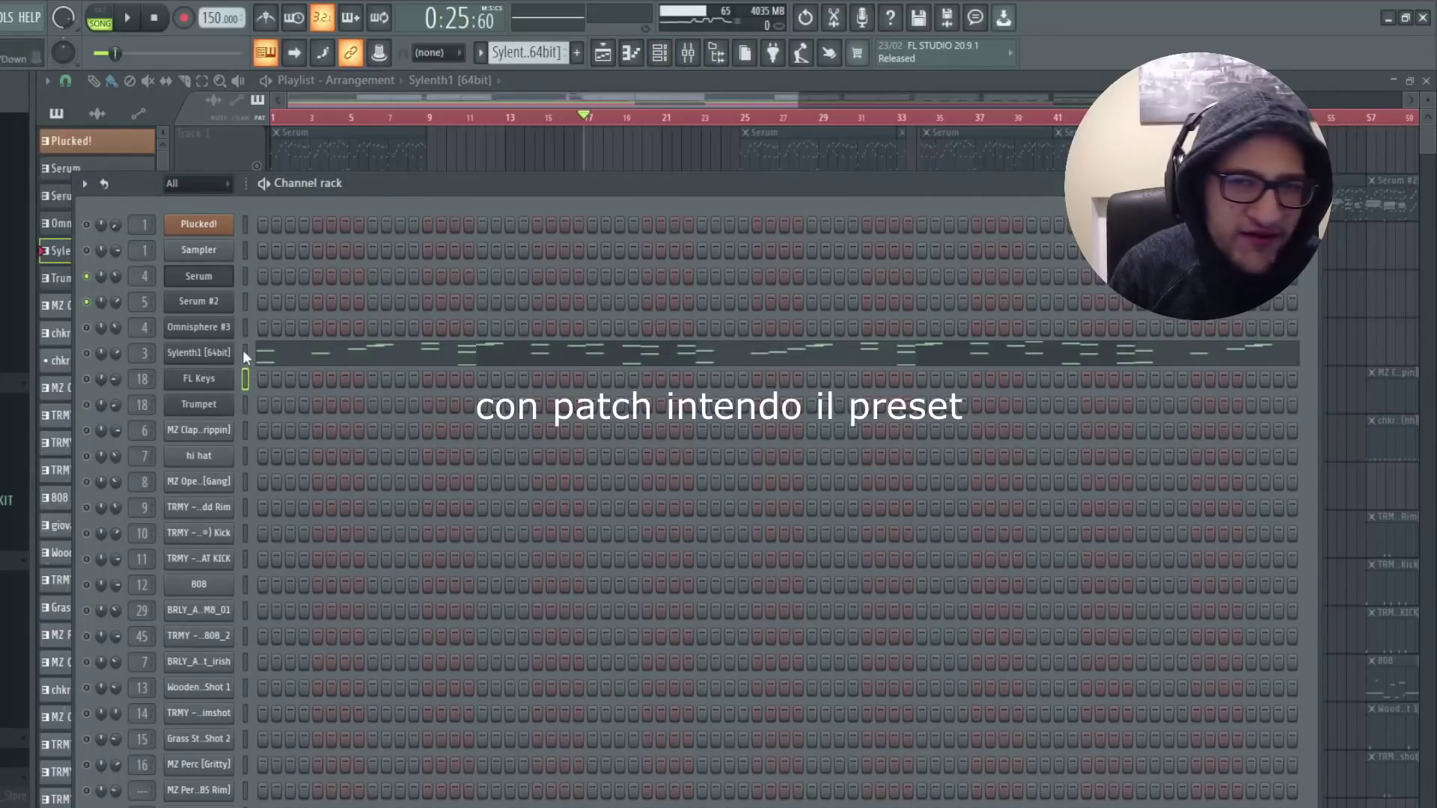
click(246, 330)
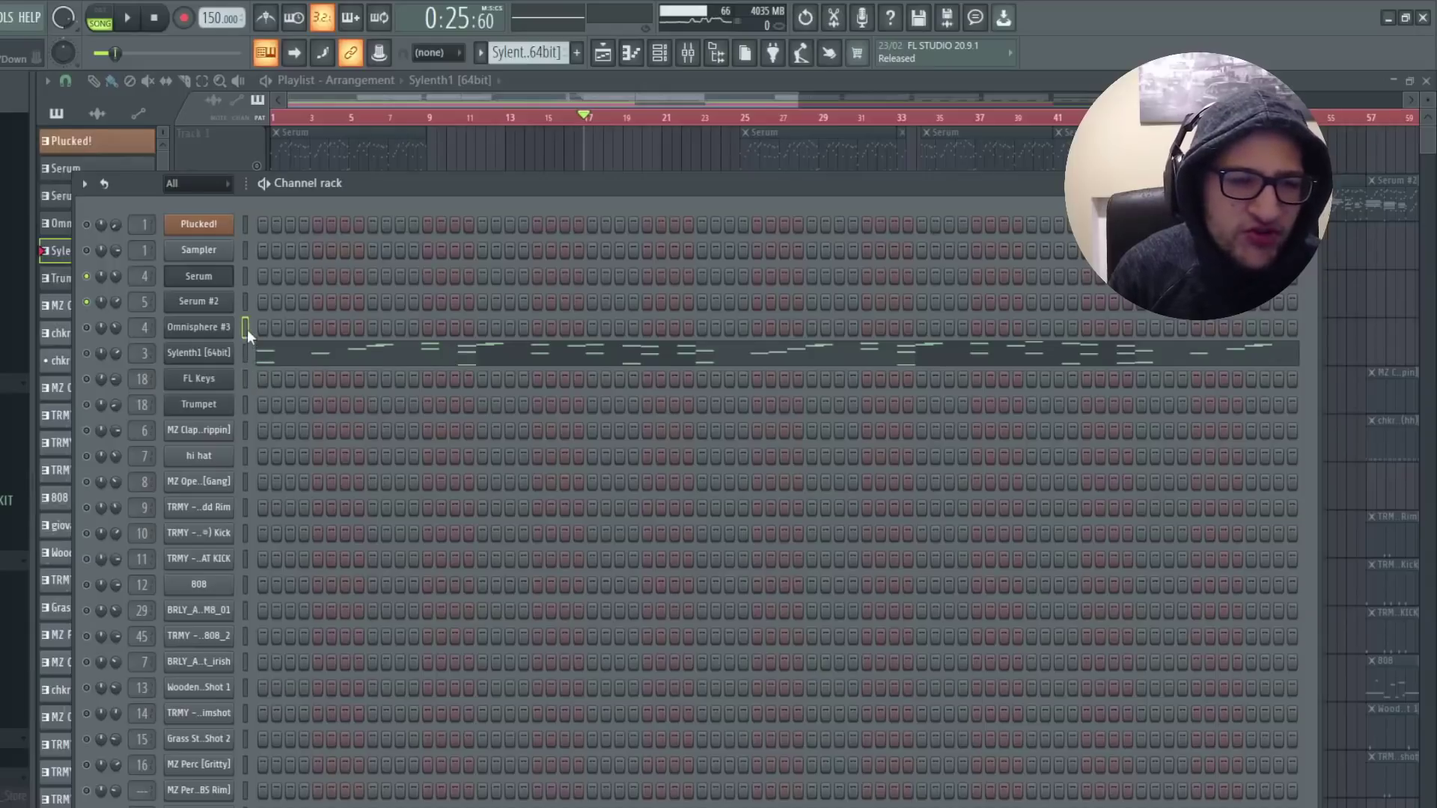
click(245, 352)
click(86, 353)
Select the Serum #2 mixer insert and listen to the Sylenth1 pattern from bar 17 through it
key(F9)
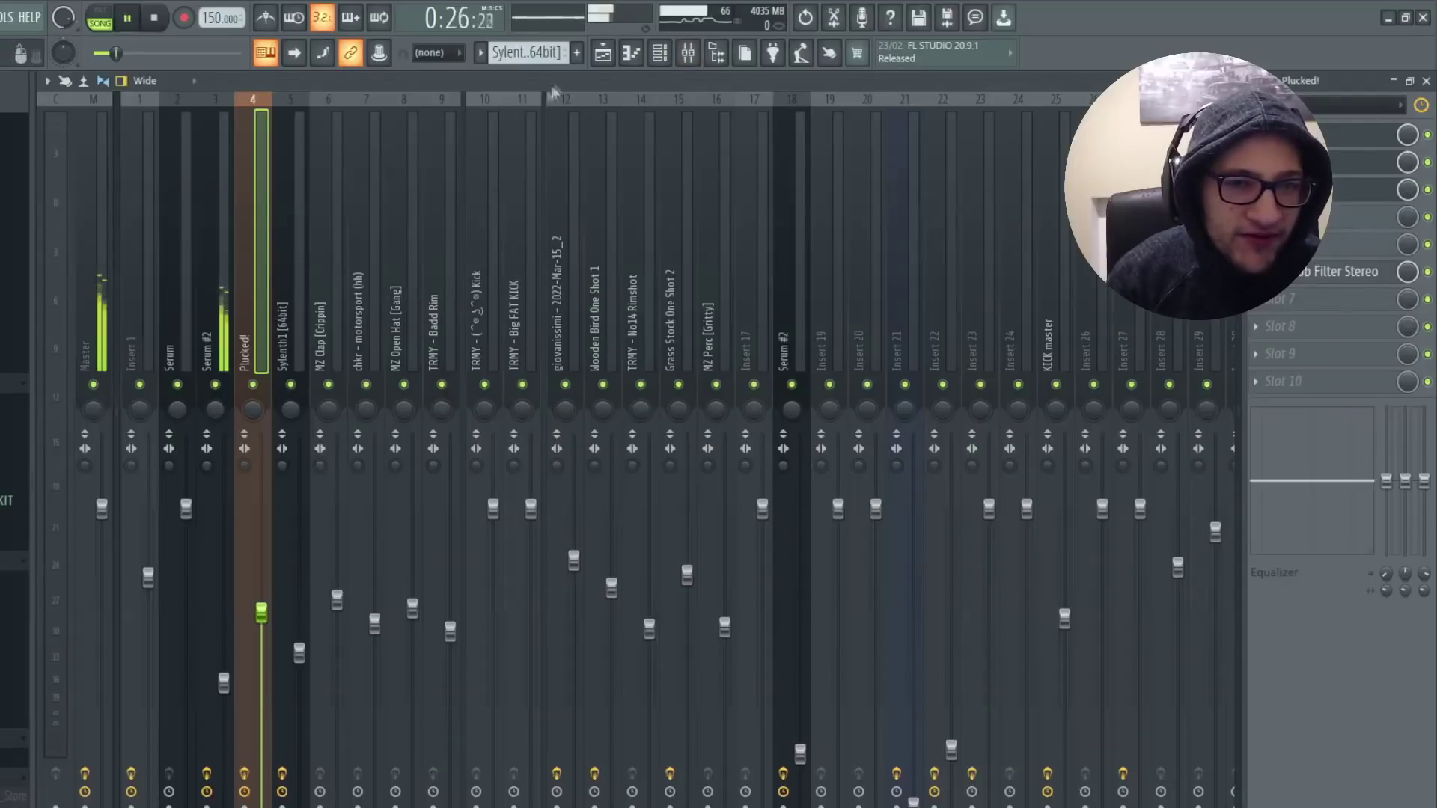
click(231, 208)
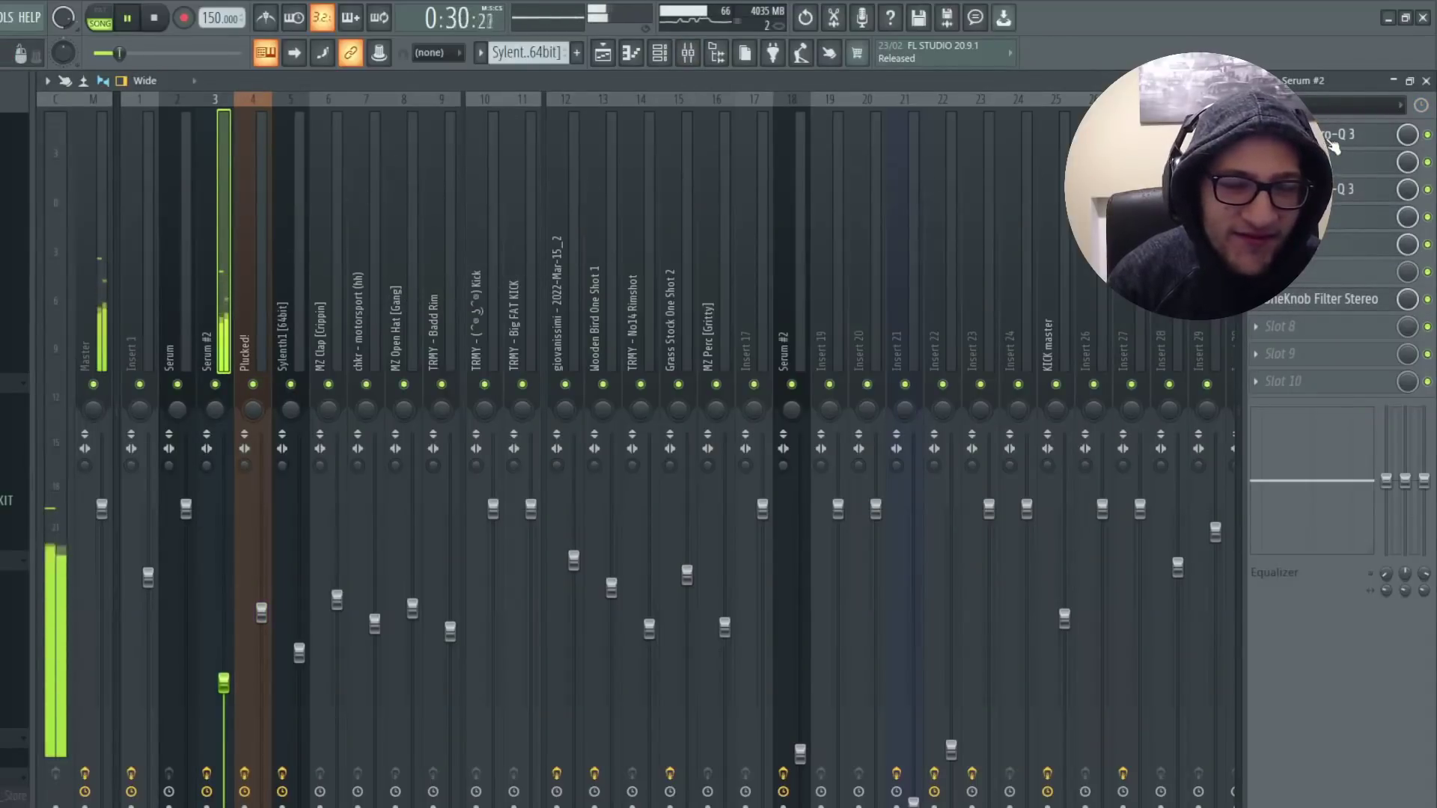
key(space)
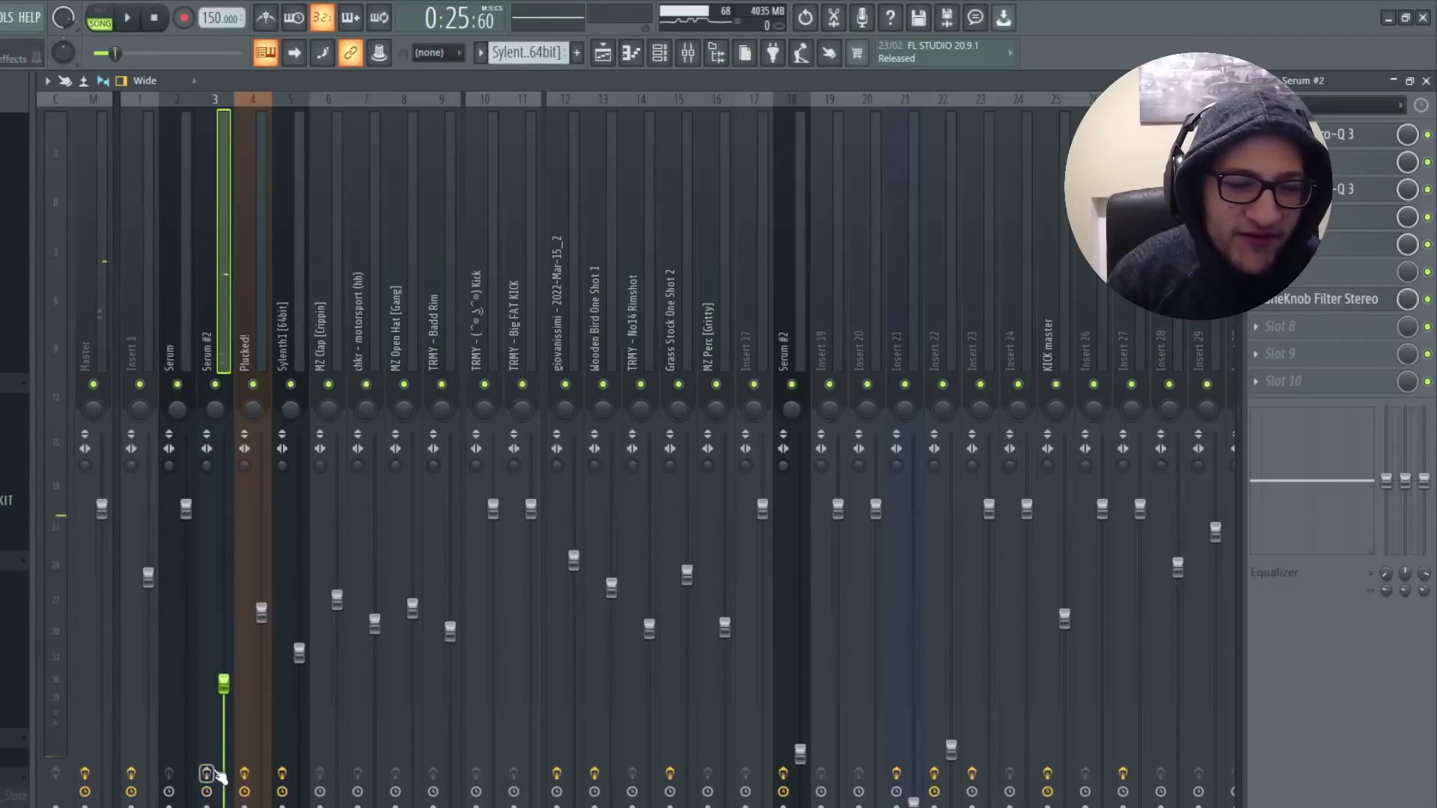
key(space)
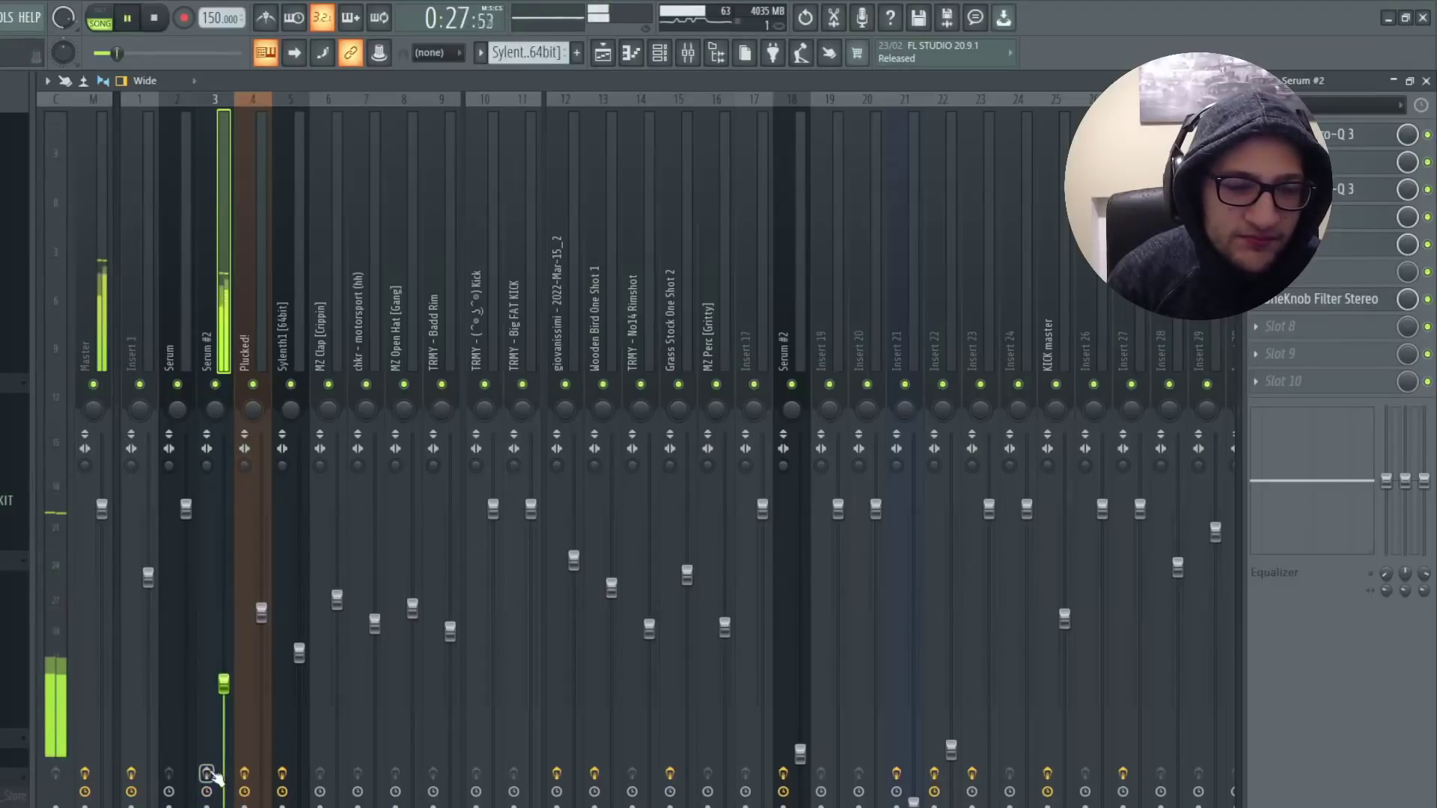
key(space)
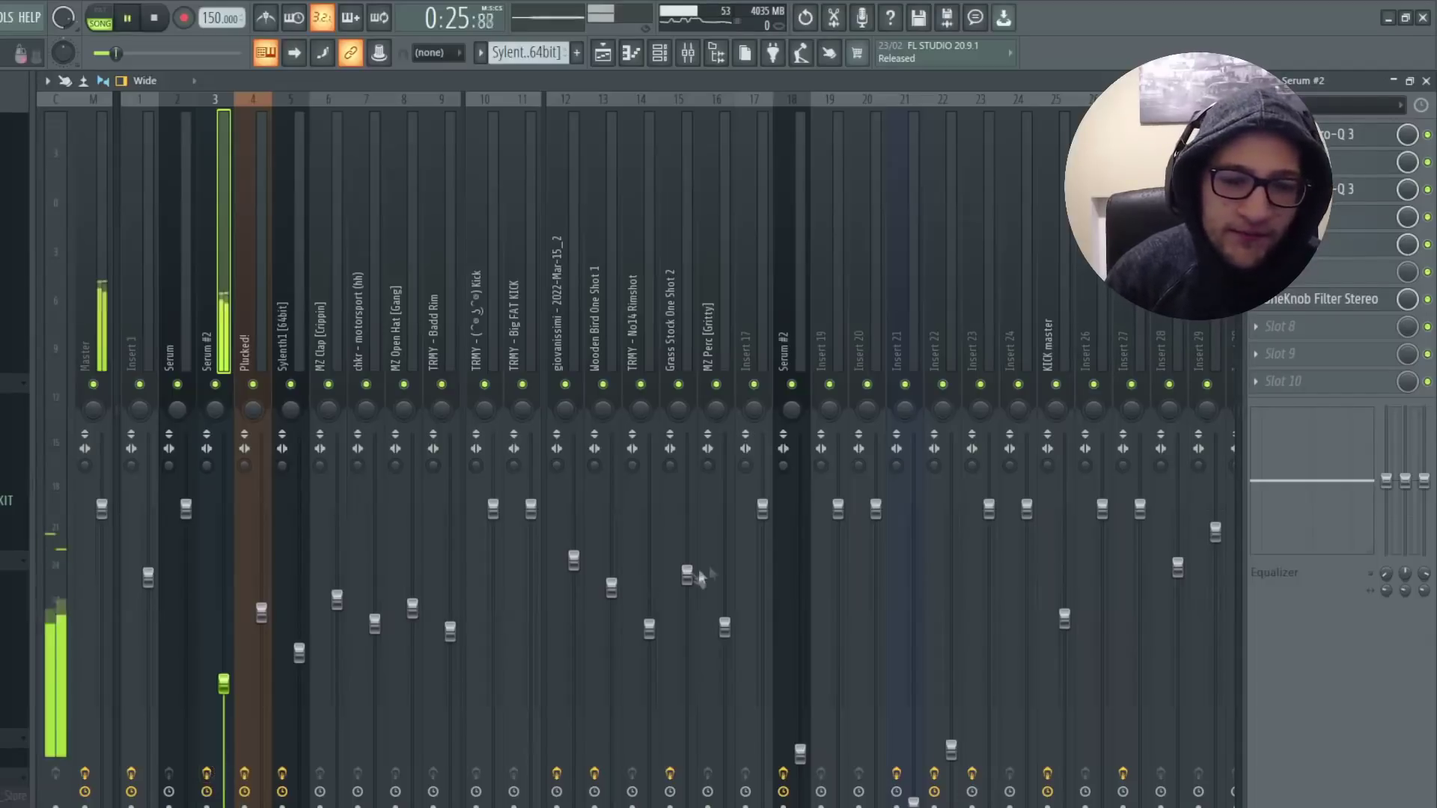
Inspect the Serum #2 insert's effects, including both Pro-Q 3 equalizers, Thermal and EffectRack
click(1316, 134)
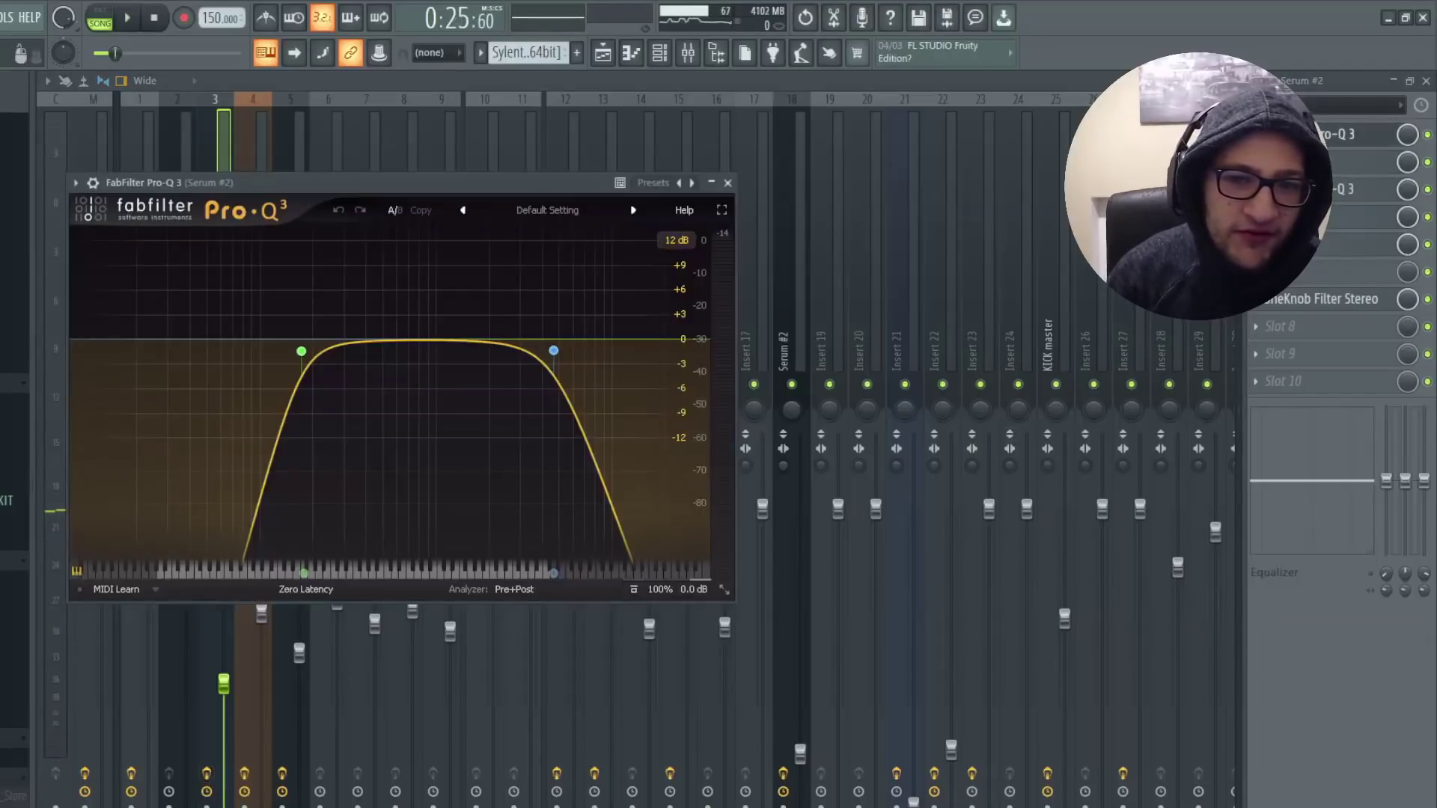
click(1316, 162)
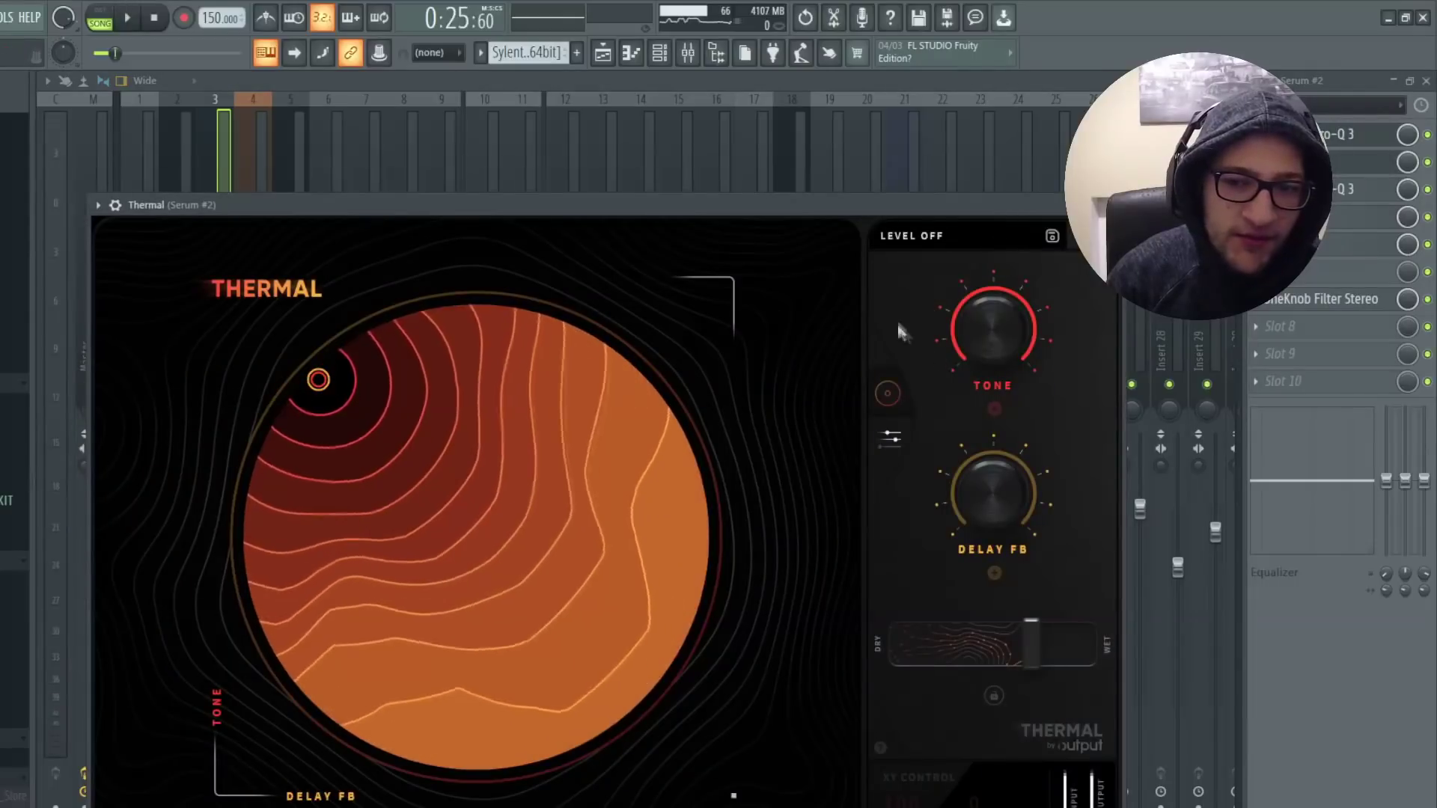
click(1316, 217)
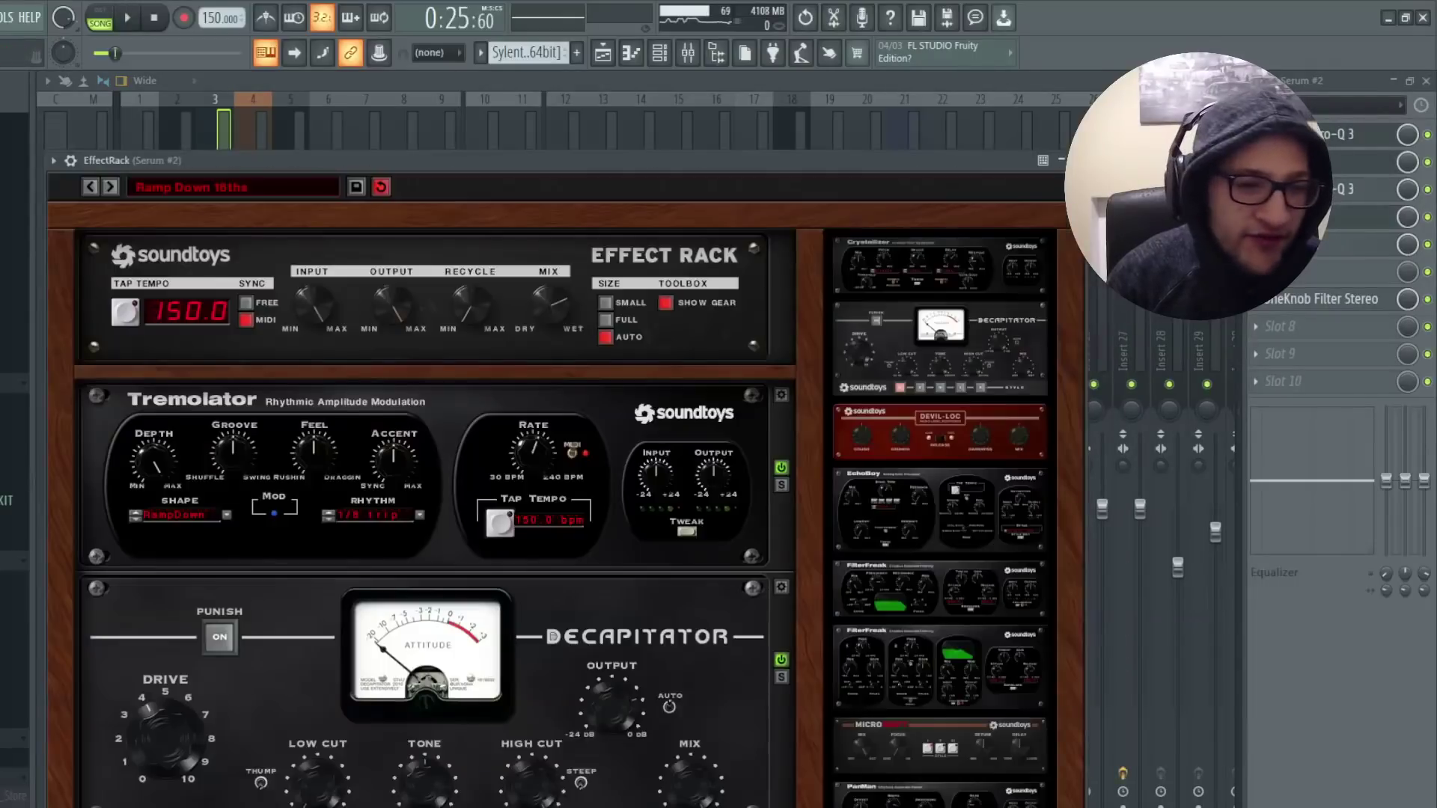
click(1316, 189)
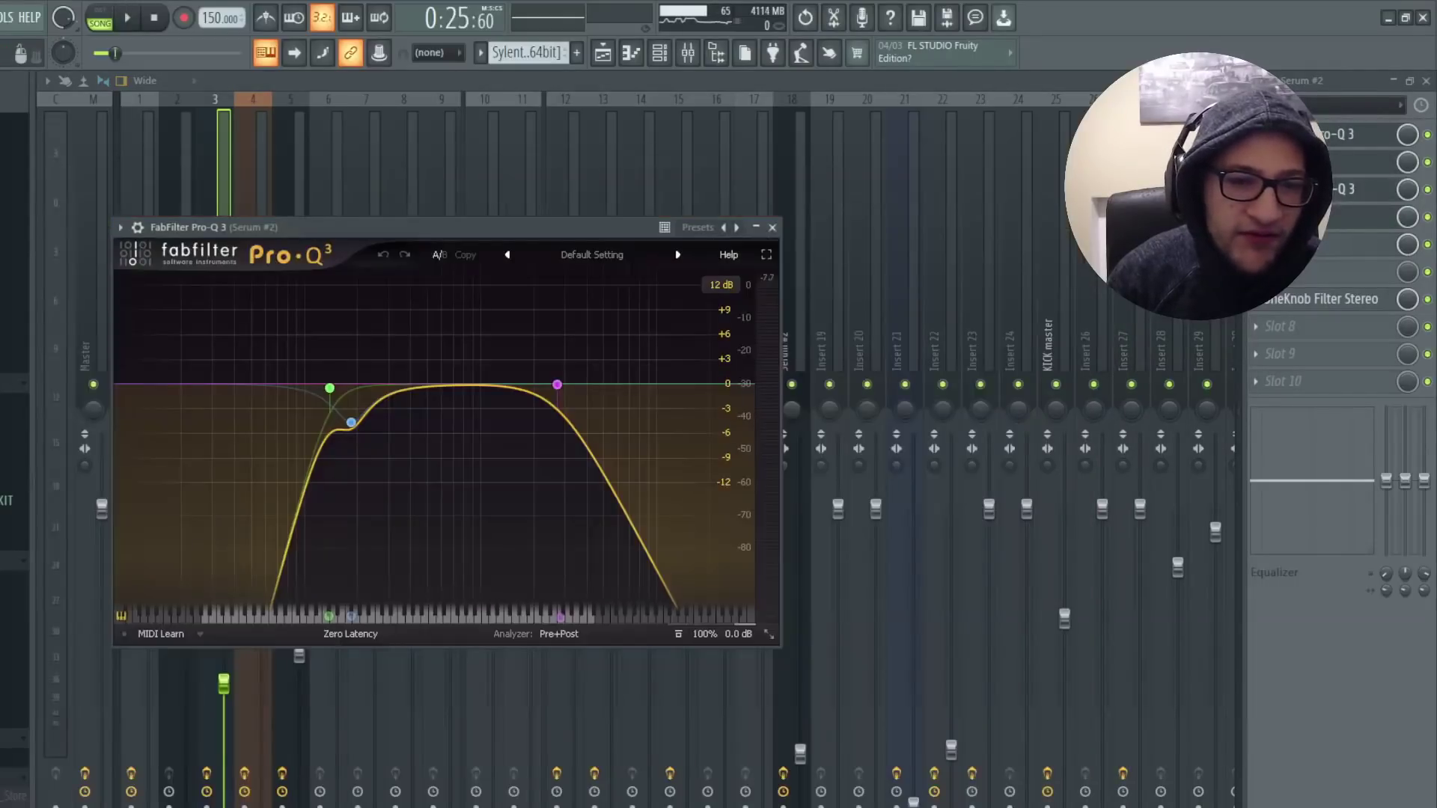
click(1302, 188)
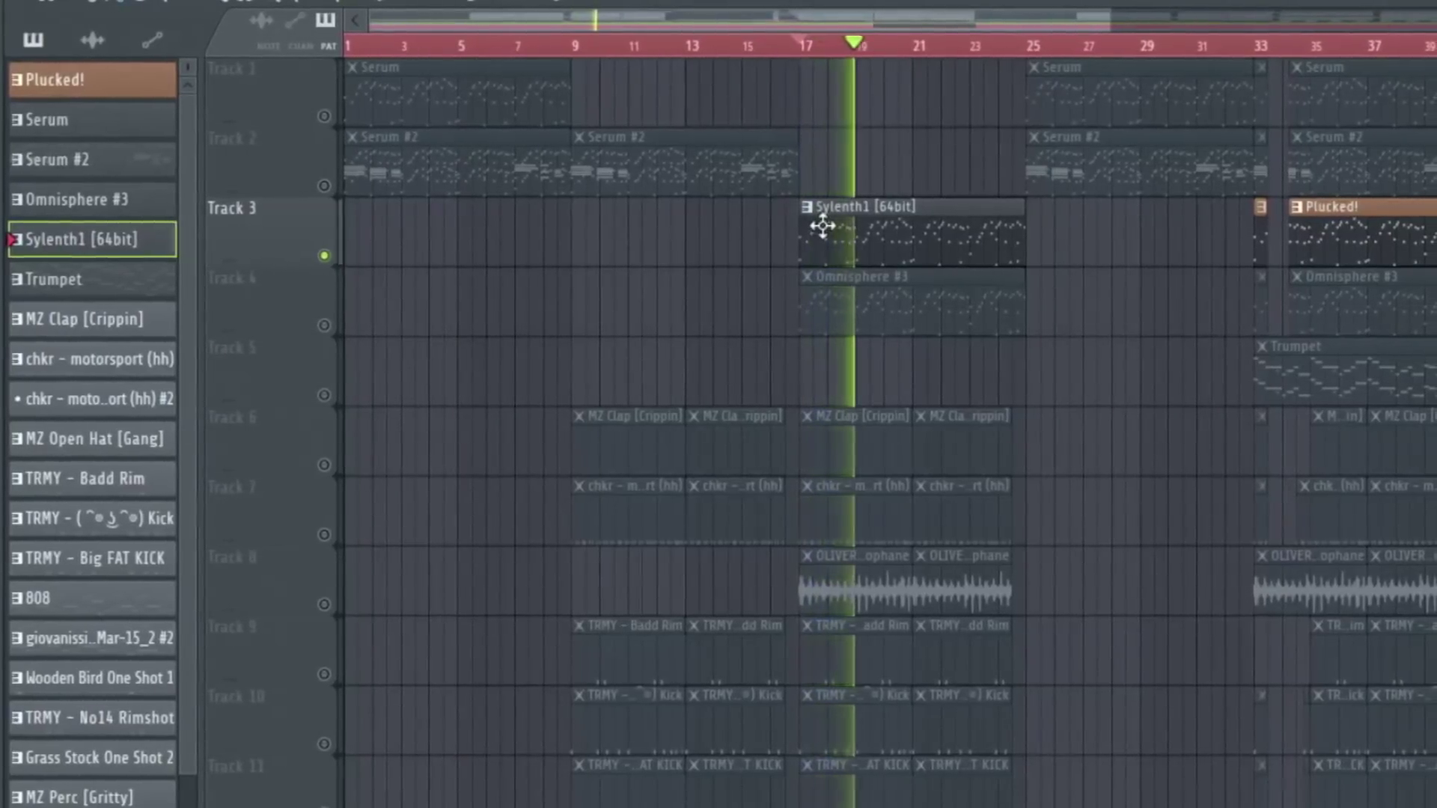
Unmute playlist tracks 21 to 23, which hold the Pro-Q 3 frequency and EffectRack mix automation
scroll(821, 225, down, 5)
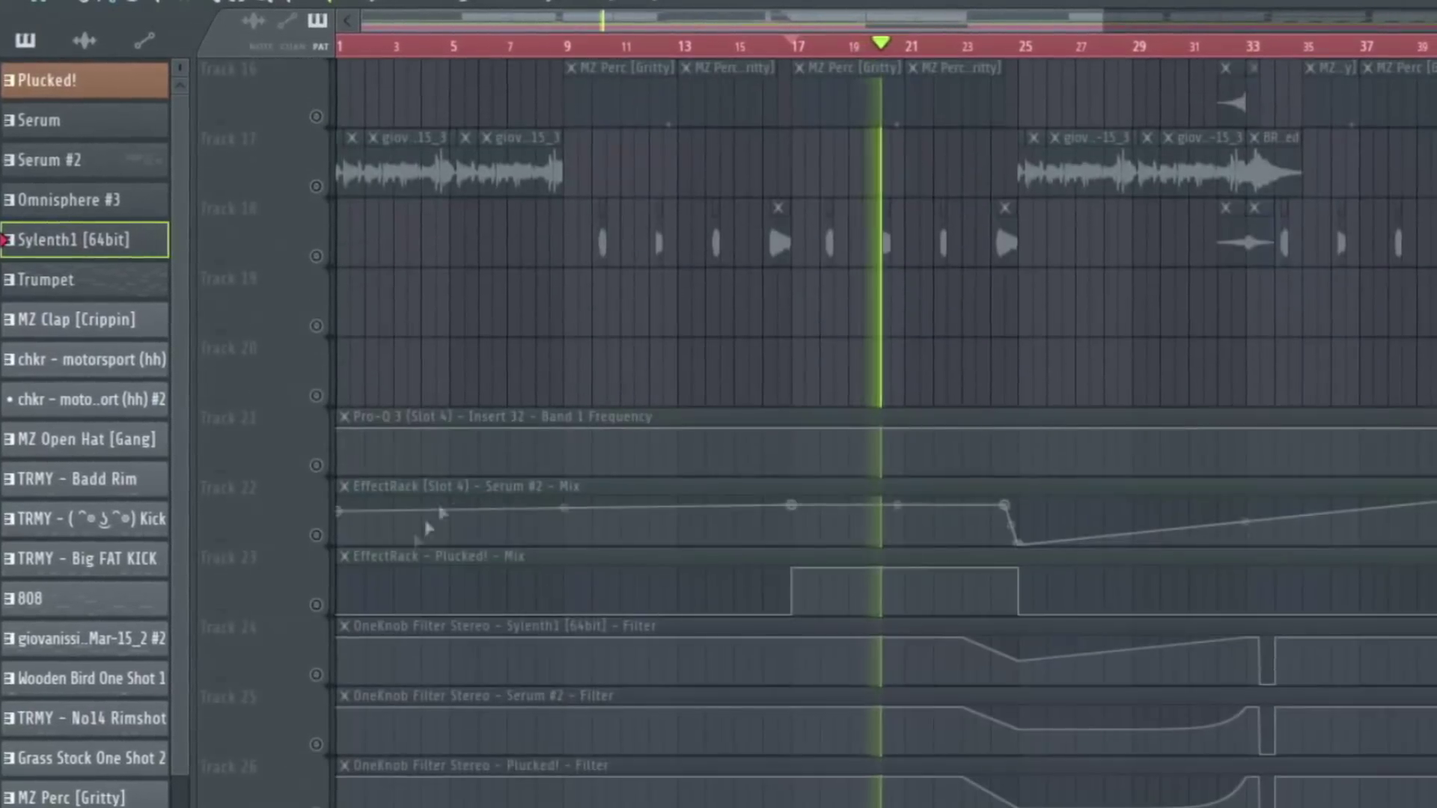
click(315, 605)
click(315, 535)
click(315, 466)
scroll(626, 417, up, 8)
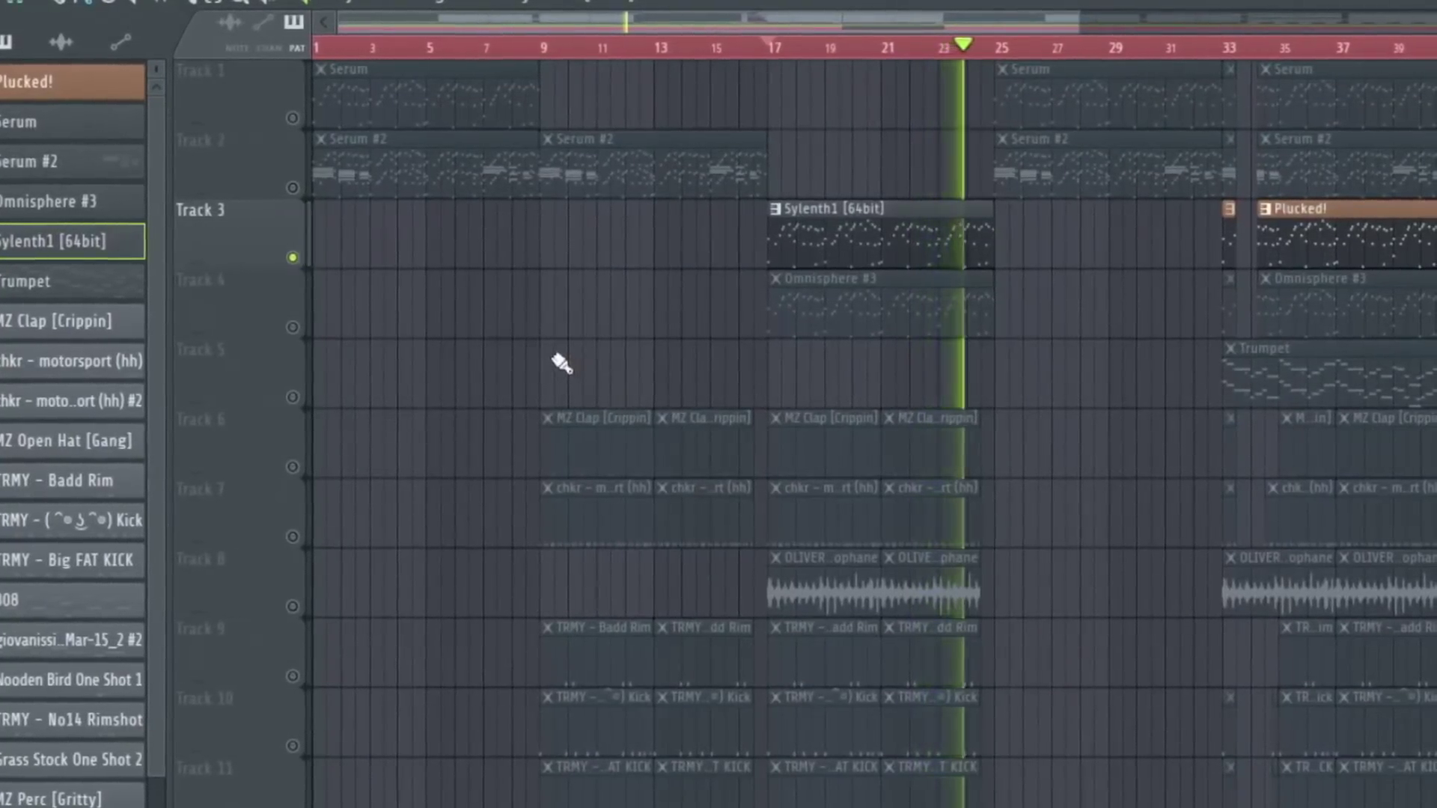
Stop playback, unmute playlist track 4 and open the Omnisphere #3 channel's instrument
key(space)
click(282, 328)
key(F6)
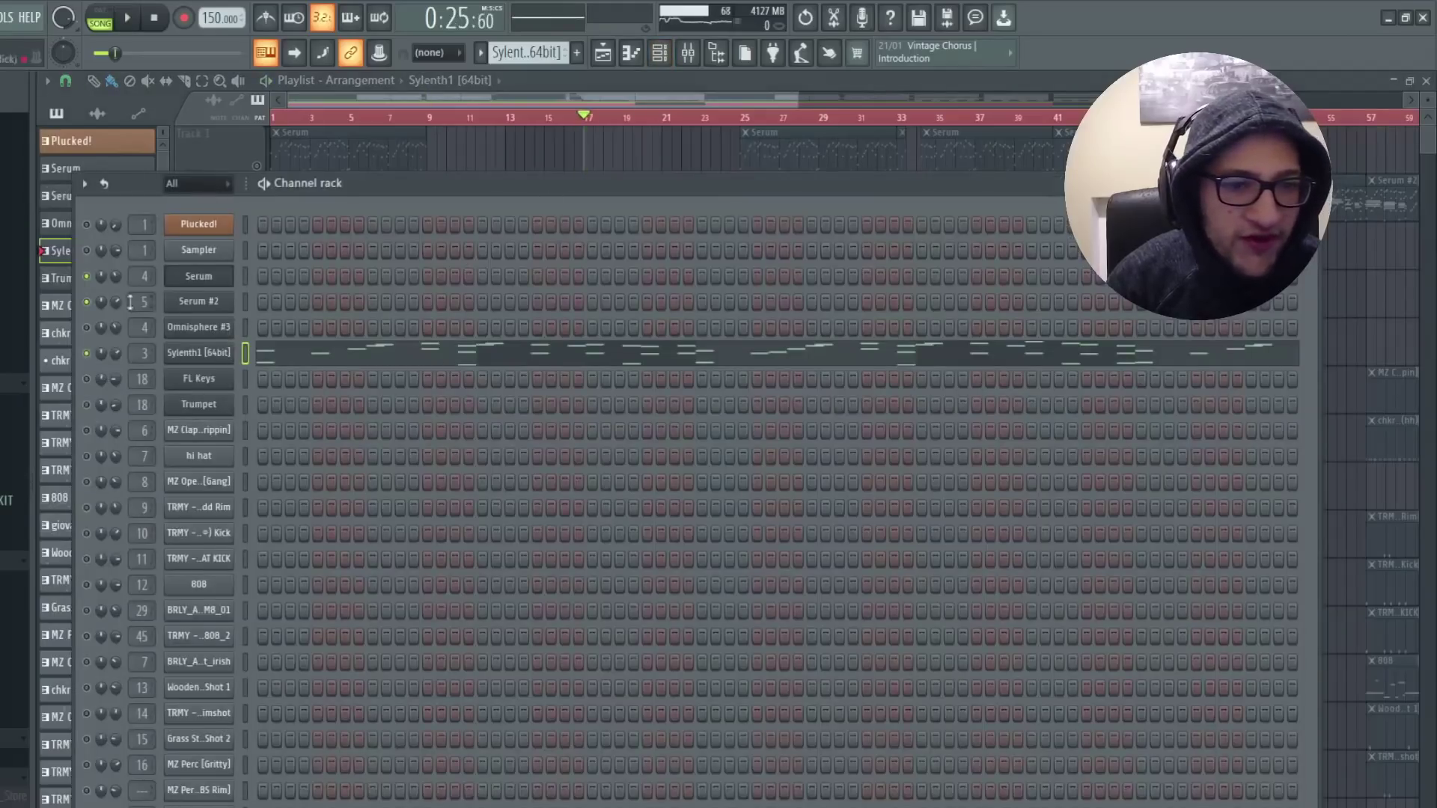
click(186, 325)
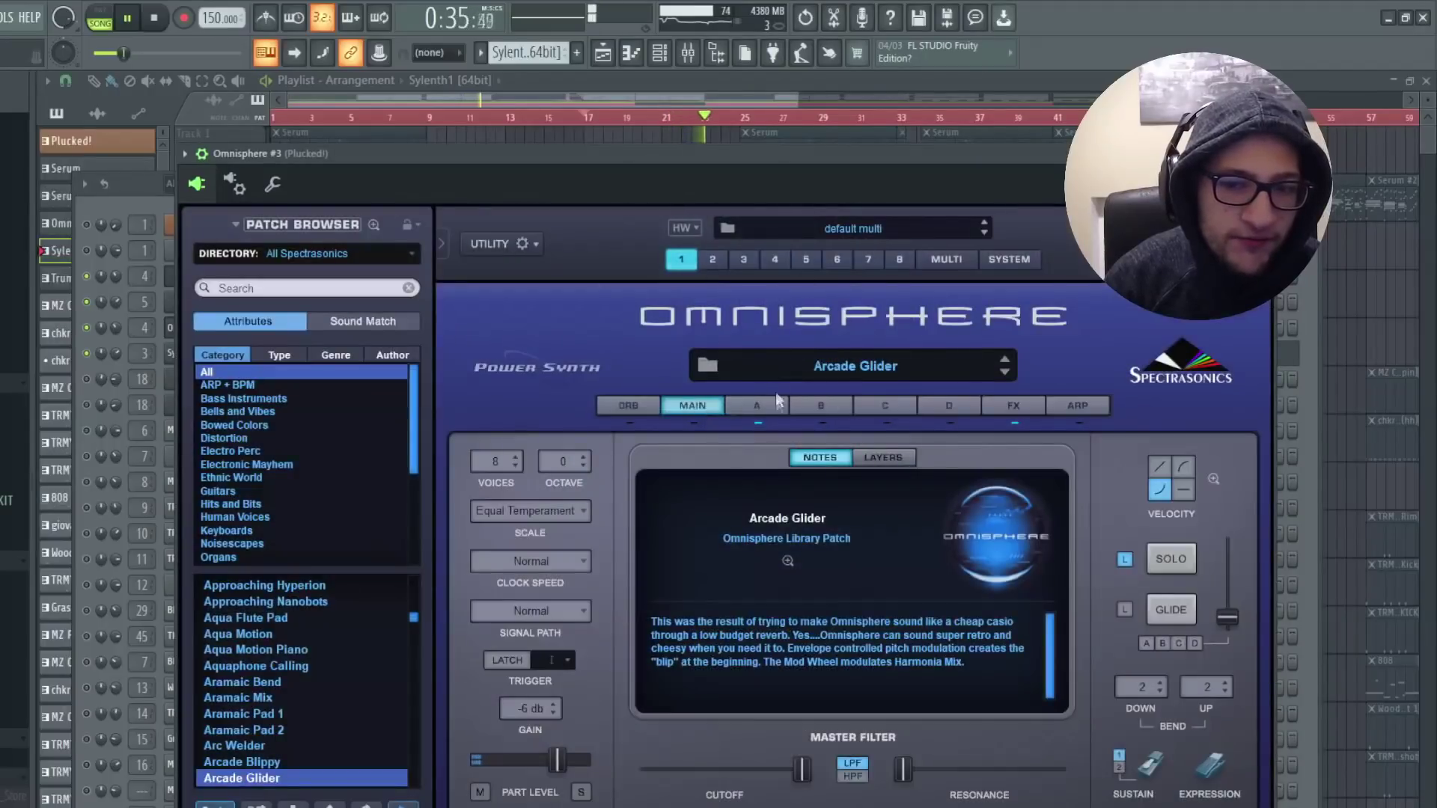
Stop playback and examine the layers and common effects of the Arcade Glider patch in Omnisphere #3
click(758, 404)
click(536, 97)
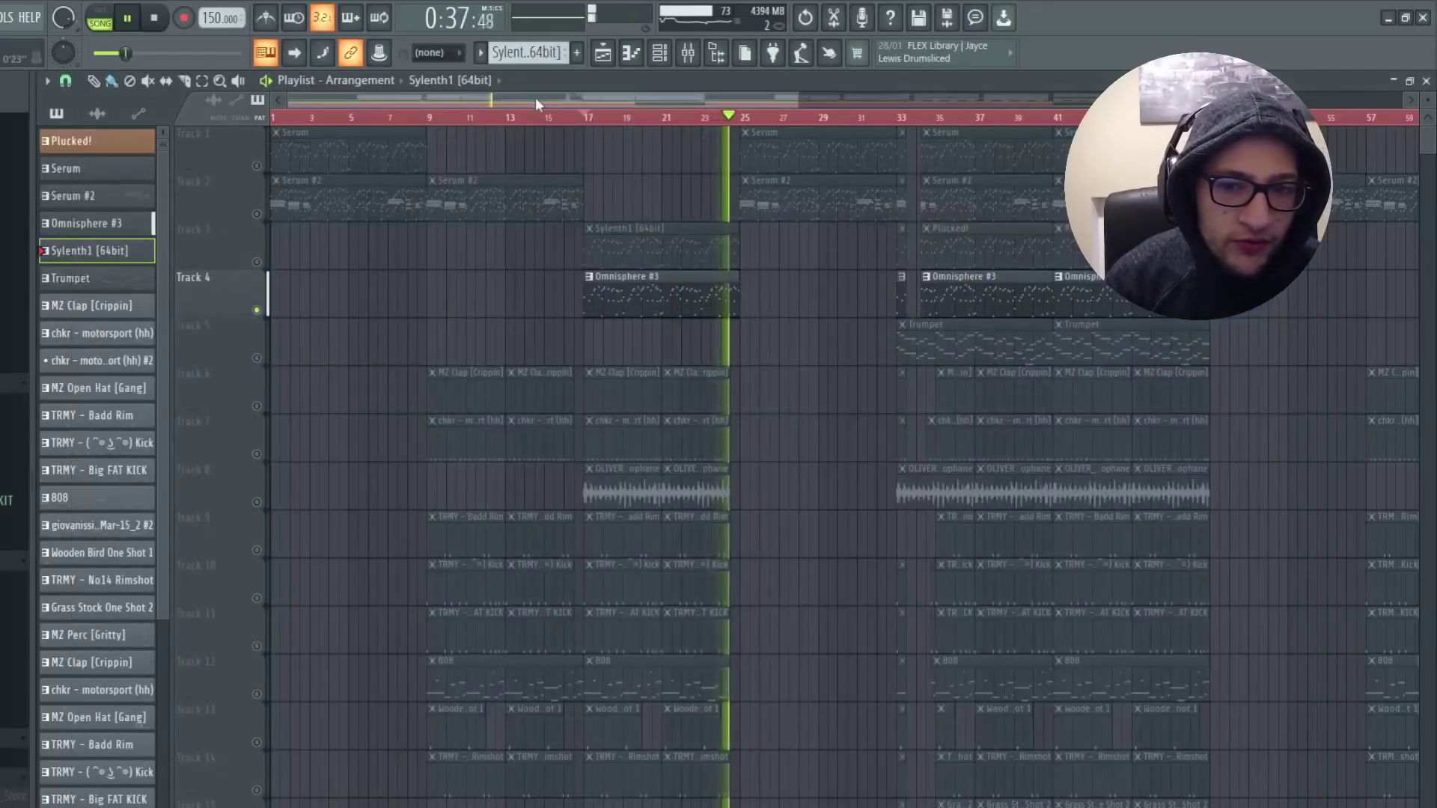
key(space)
key(F6)
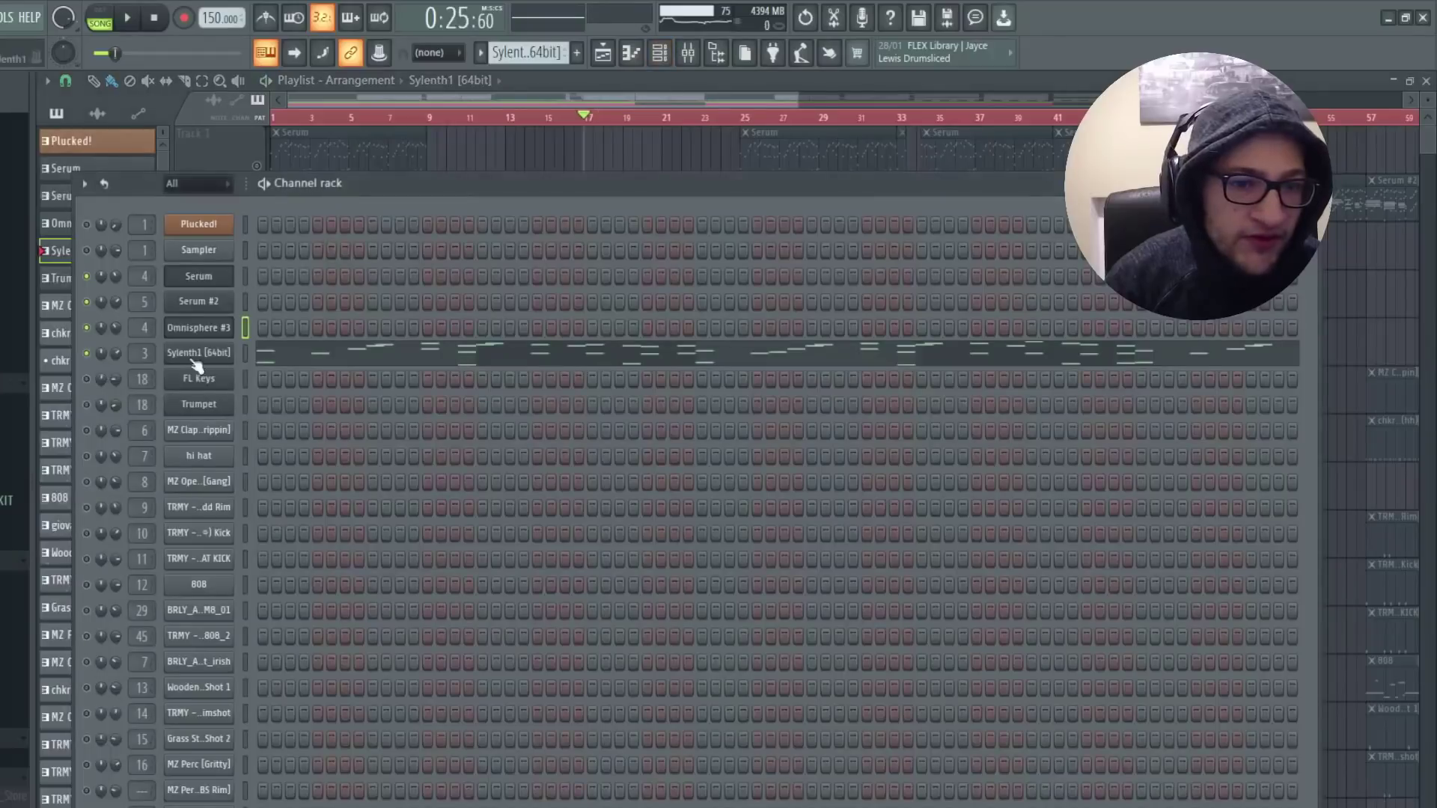
click(201, 329)
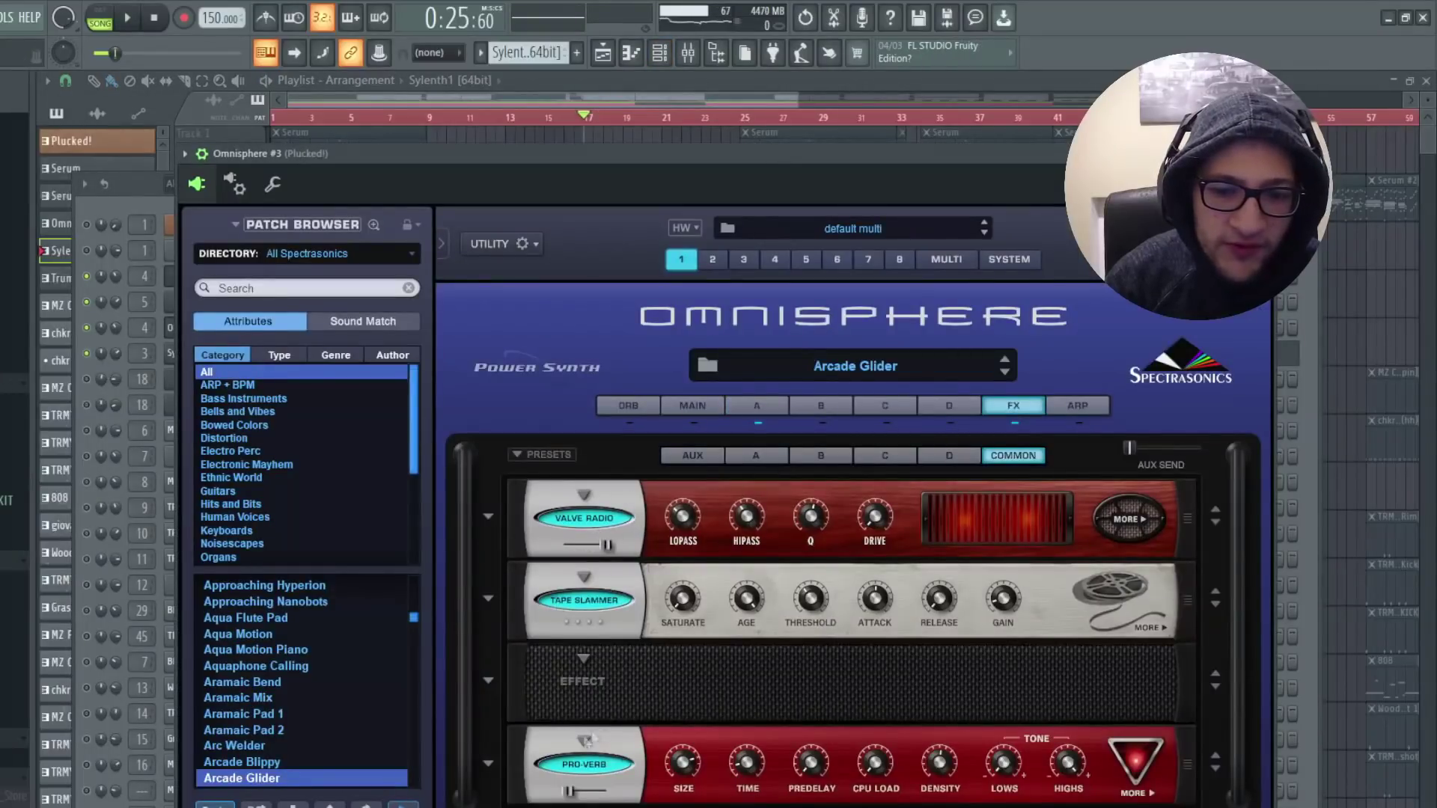
click(484, 92)
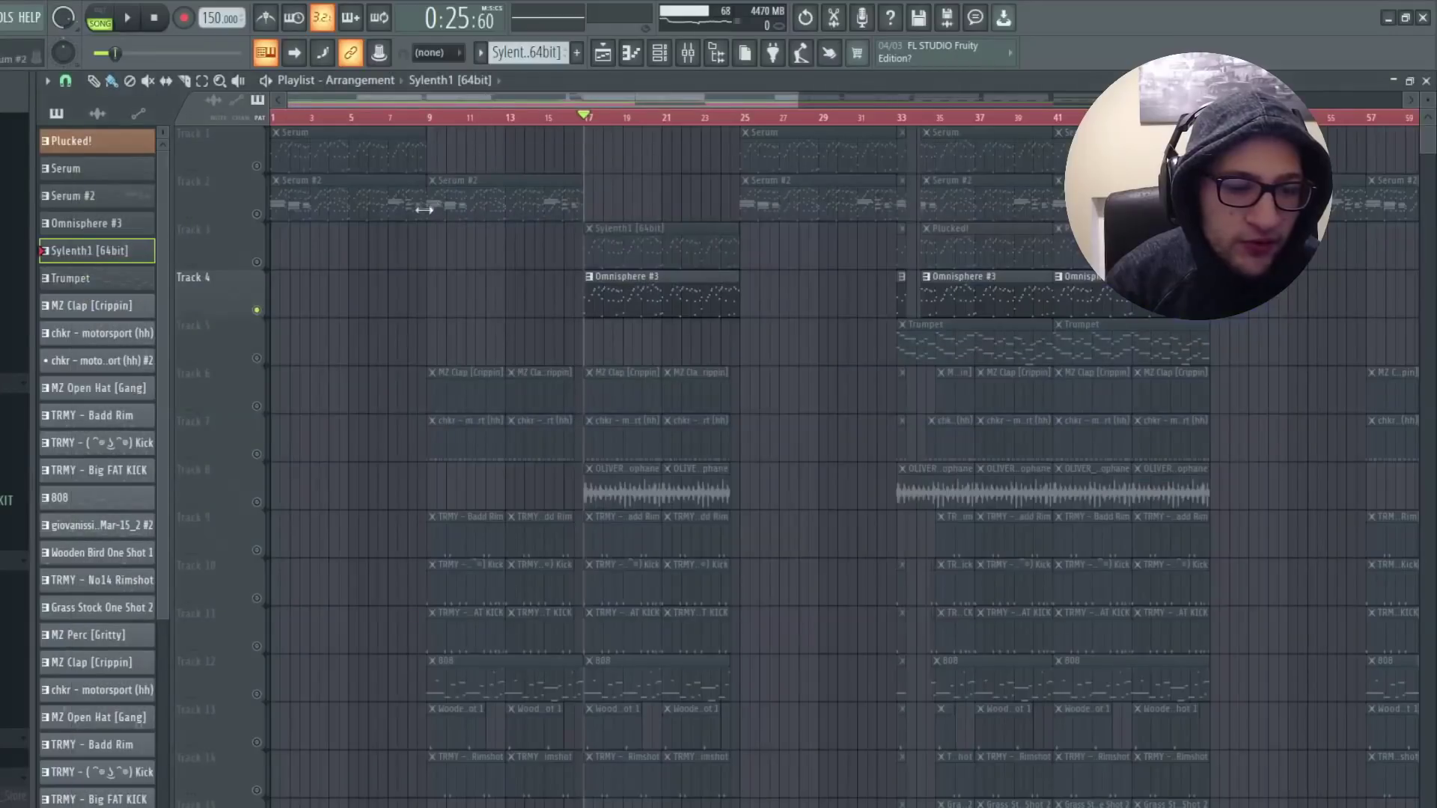
Play the Omnisphere #3 pattern from bar 17 and unmute playlist track 3 to layer Sylenth1 with it
key(space)
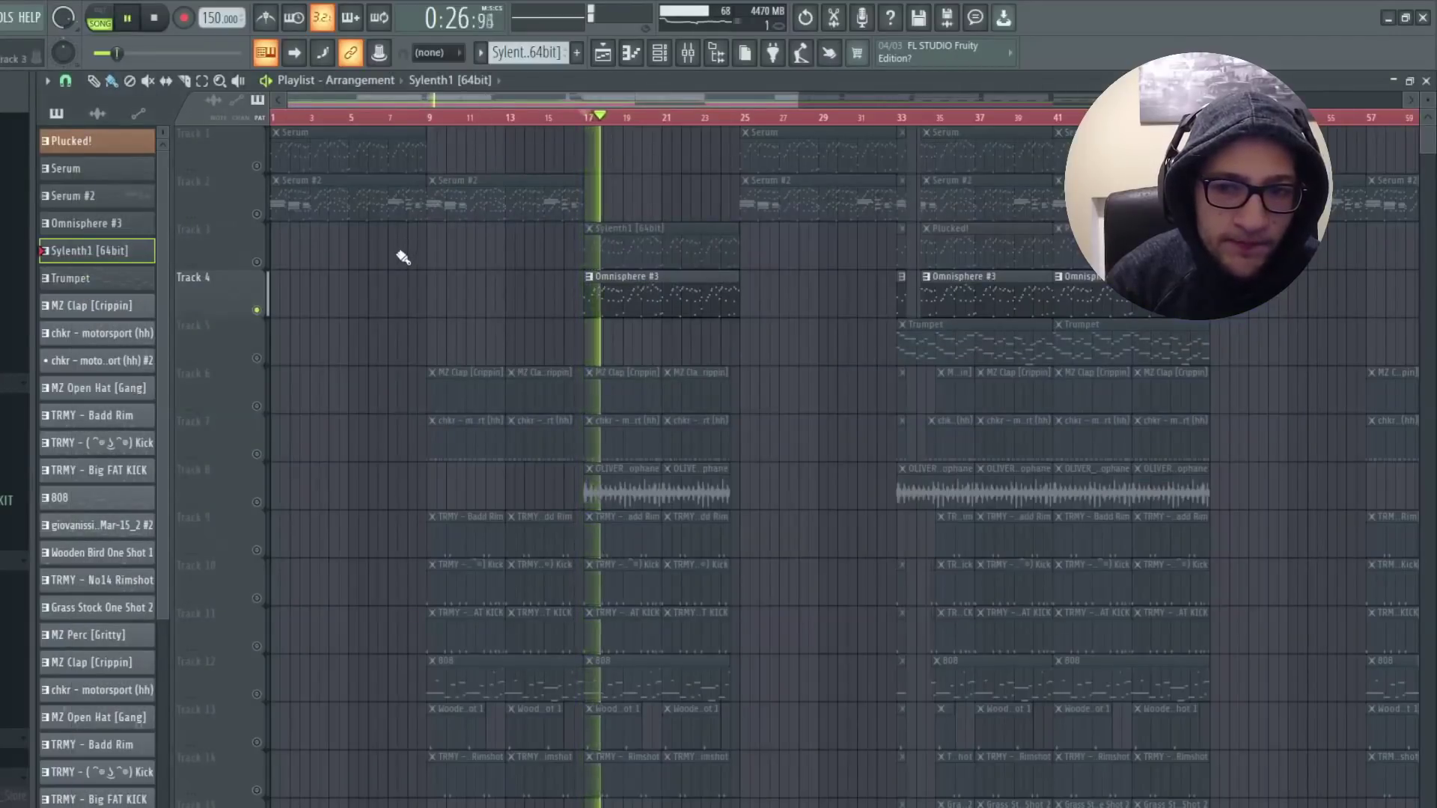
click(258, 262)
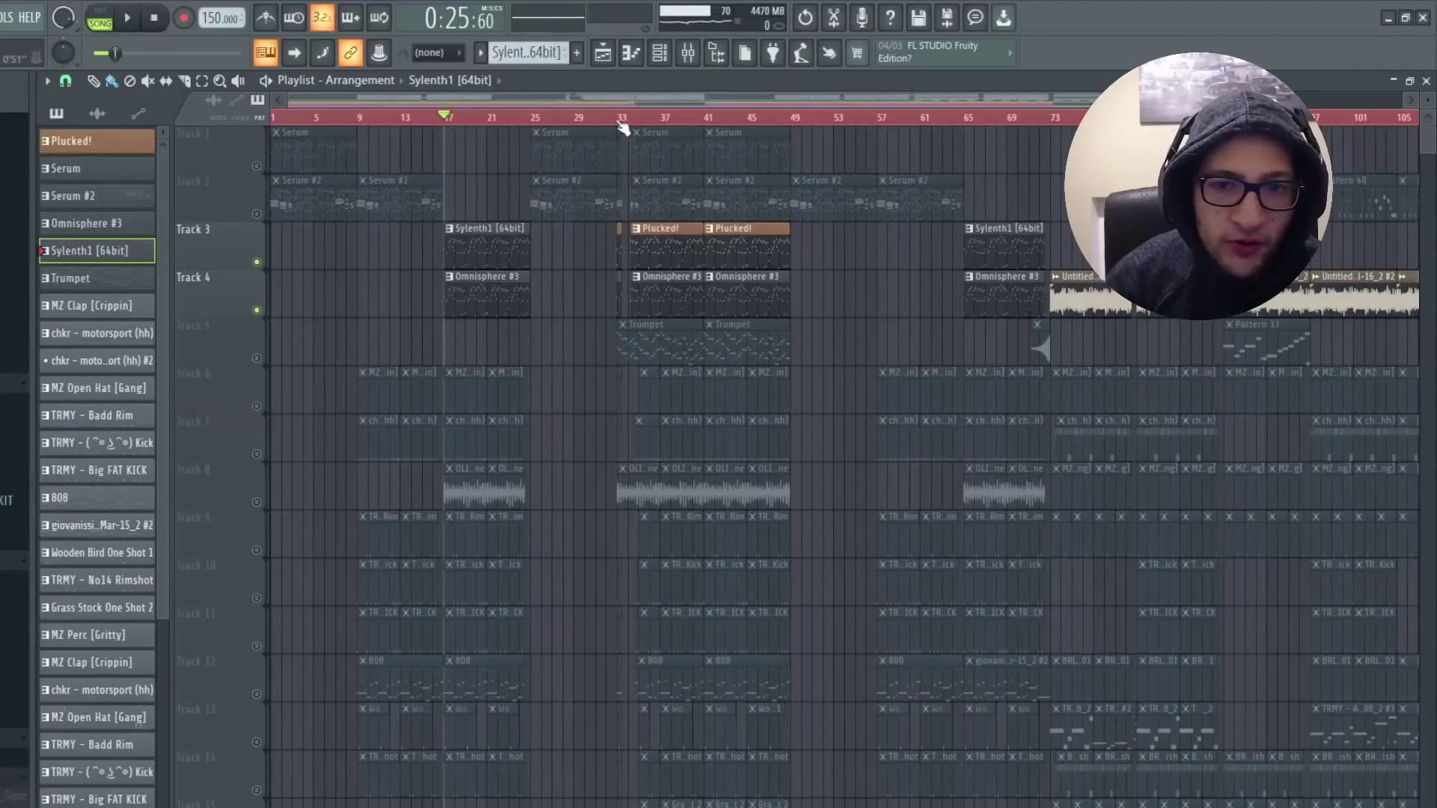
Solo playlist track 3, play its Plucked! pattern from bar 33 and open the Plucked! channel's instrument
click(621, 122)
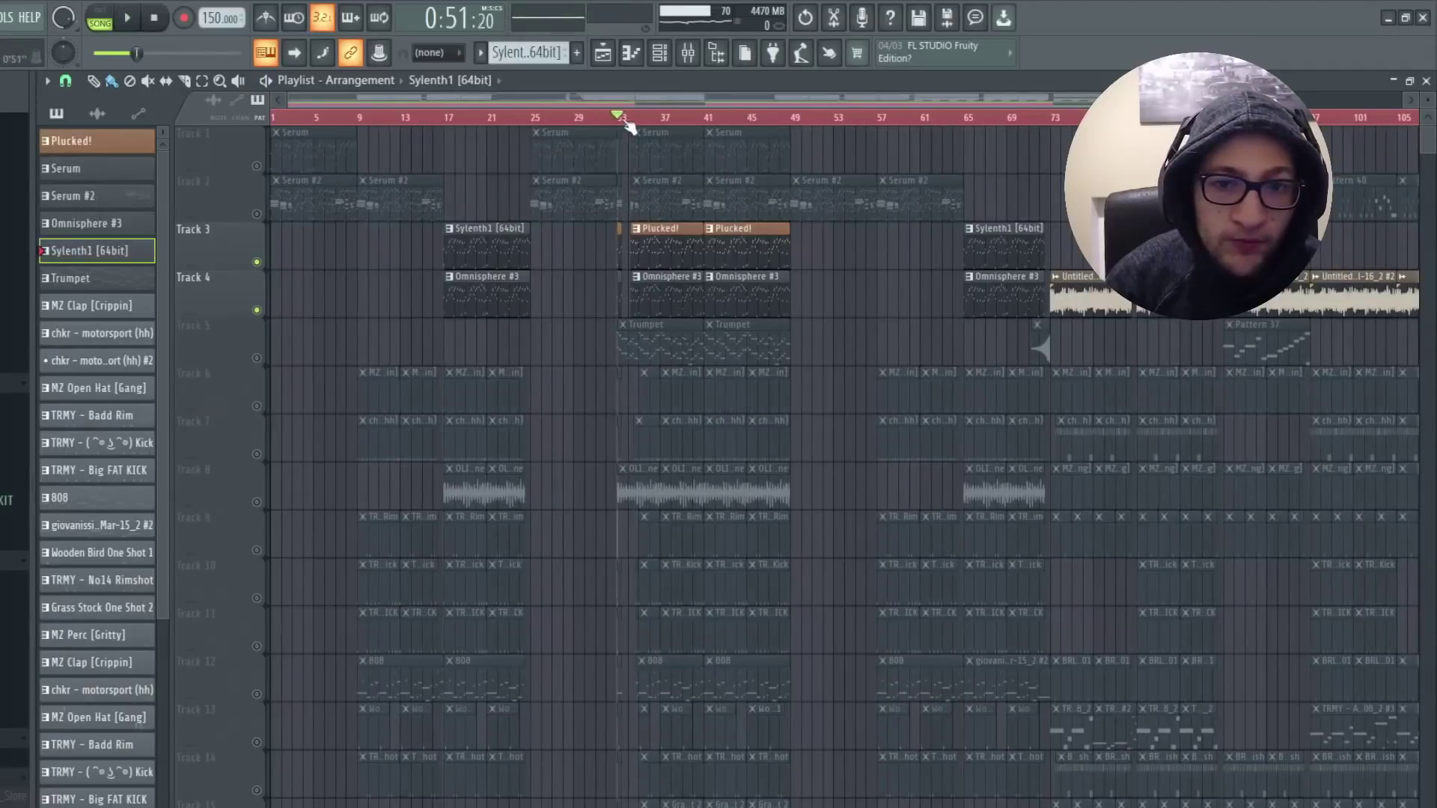
right_click(257, 261)
click(632, 120)
key(space)
click(660, 228)
key(space)
click(659, 52)
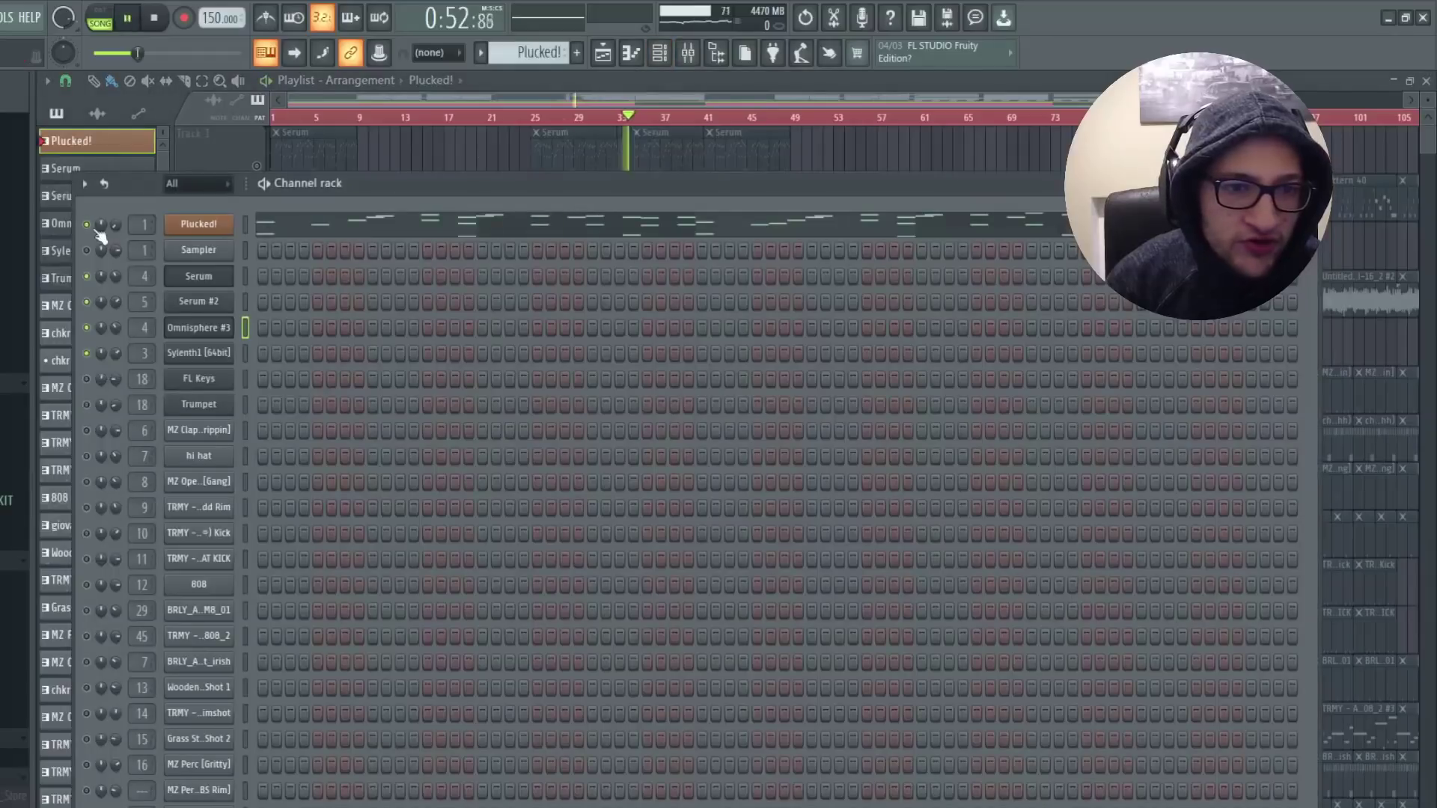
click(193, 227)
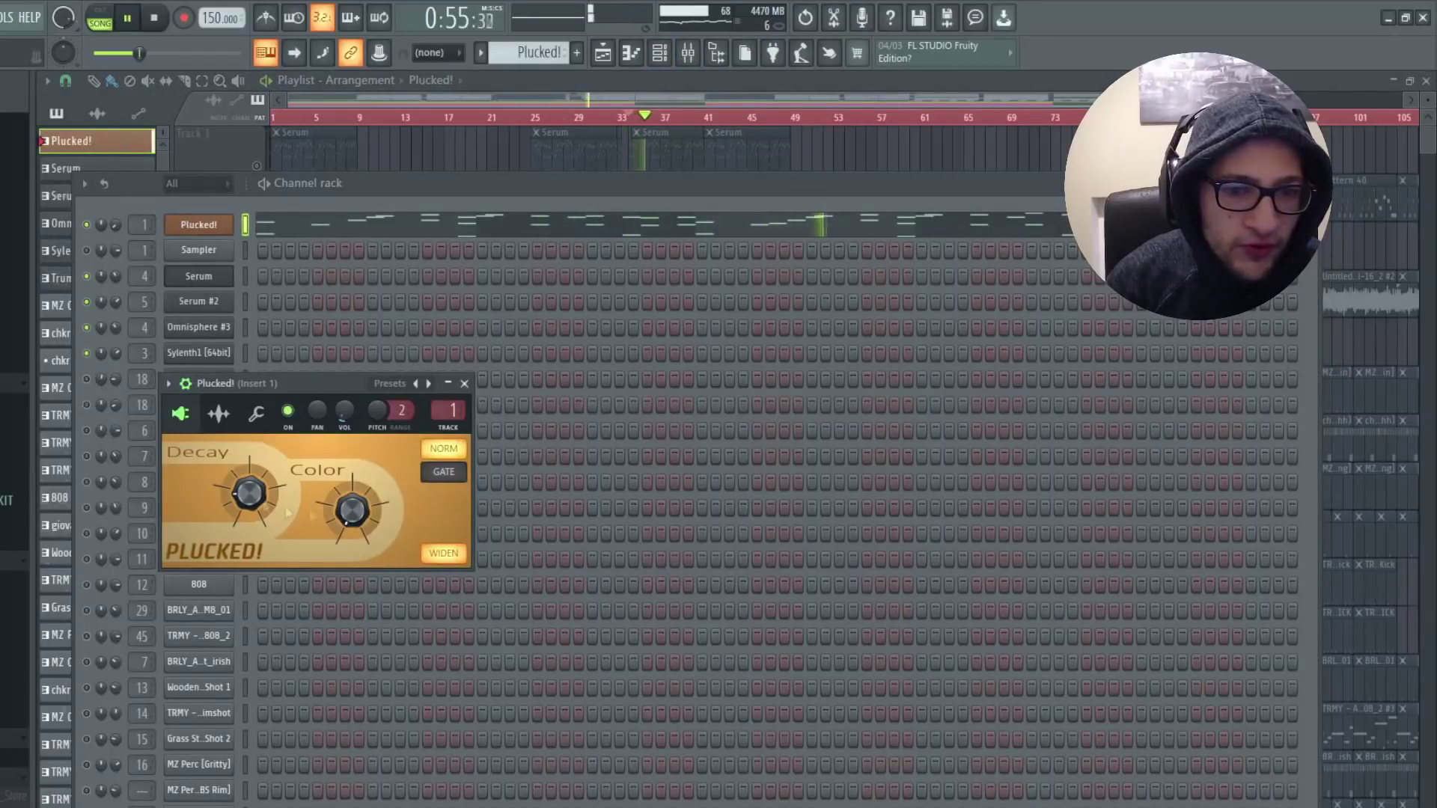
Inspect the effects on the Plucked! channel's mixer insert, including EchoBoy, and return to the playlist
click(689, 55)
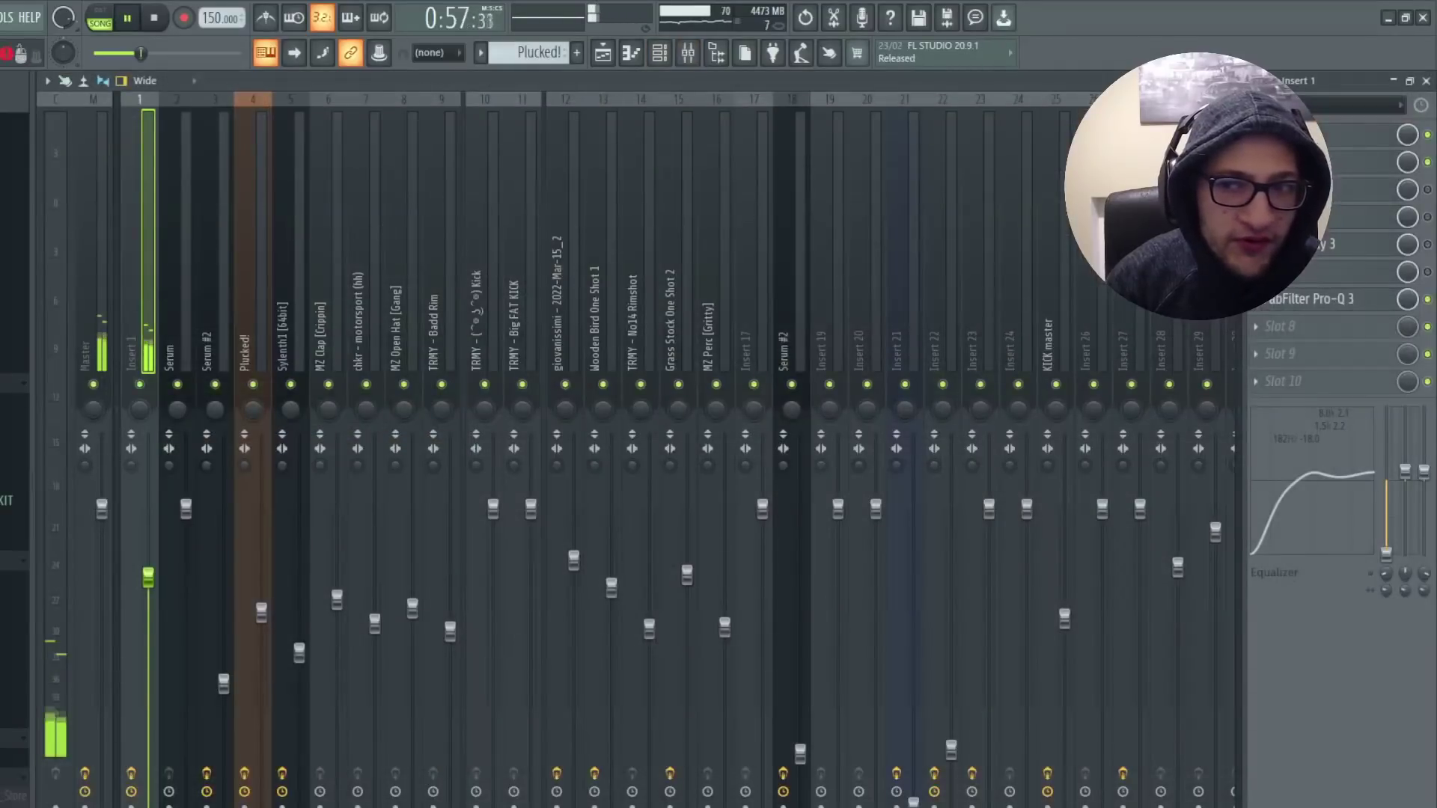
click(1318, 135)
click(1317, 135)
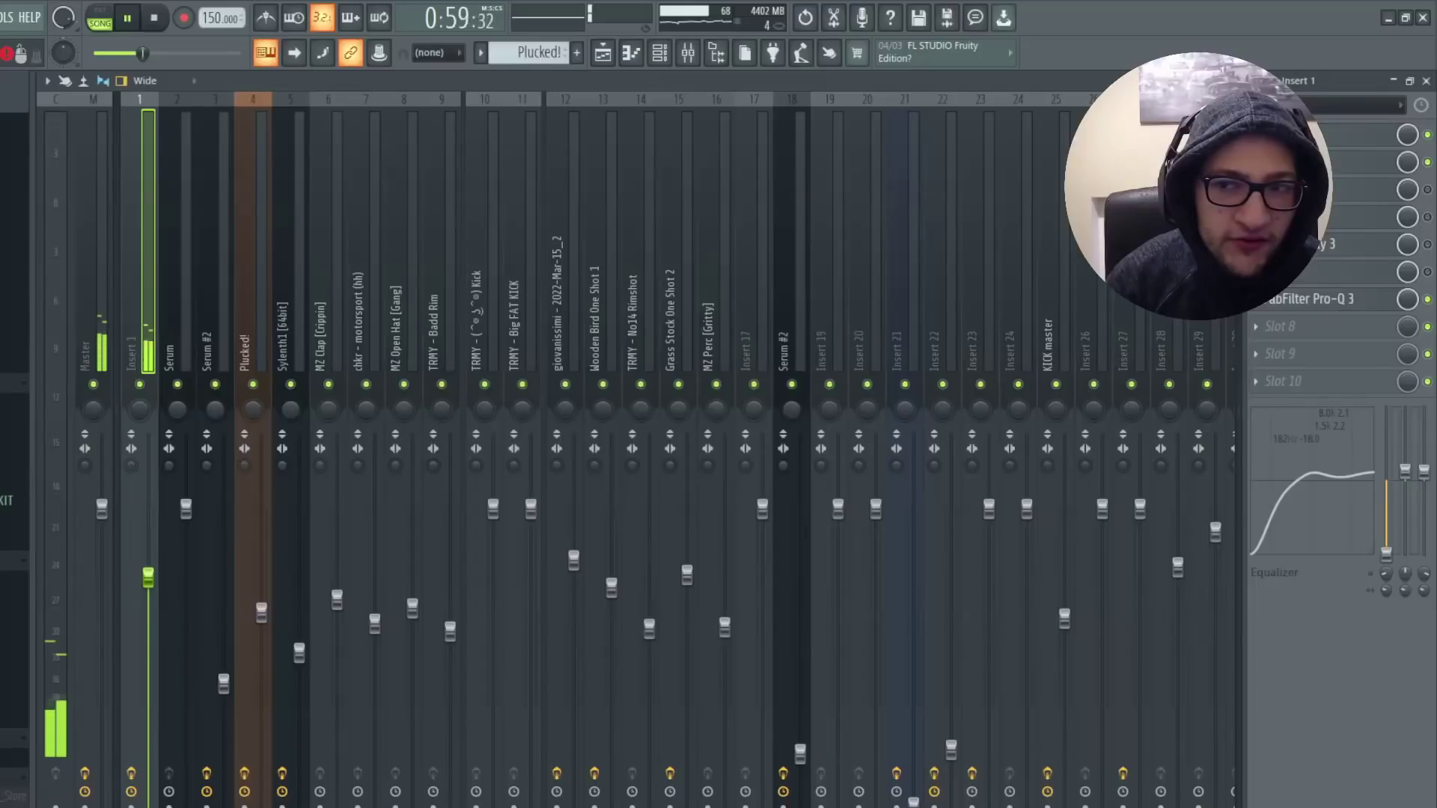
click(1317, 162)
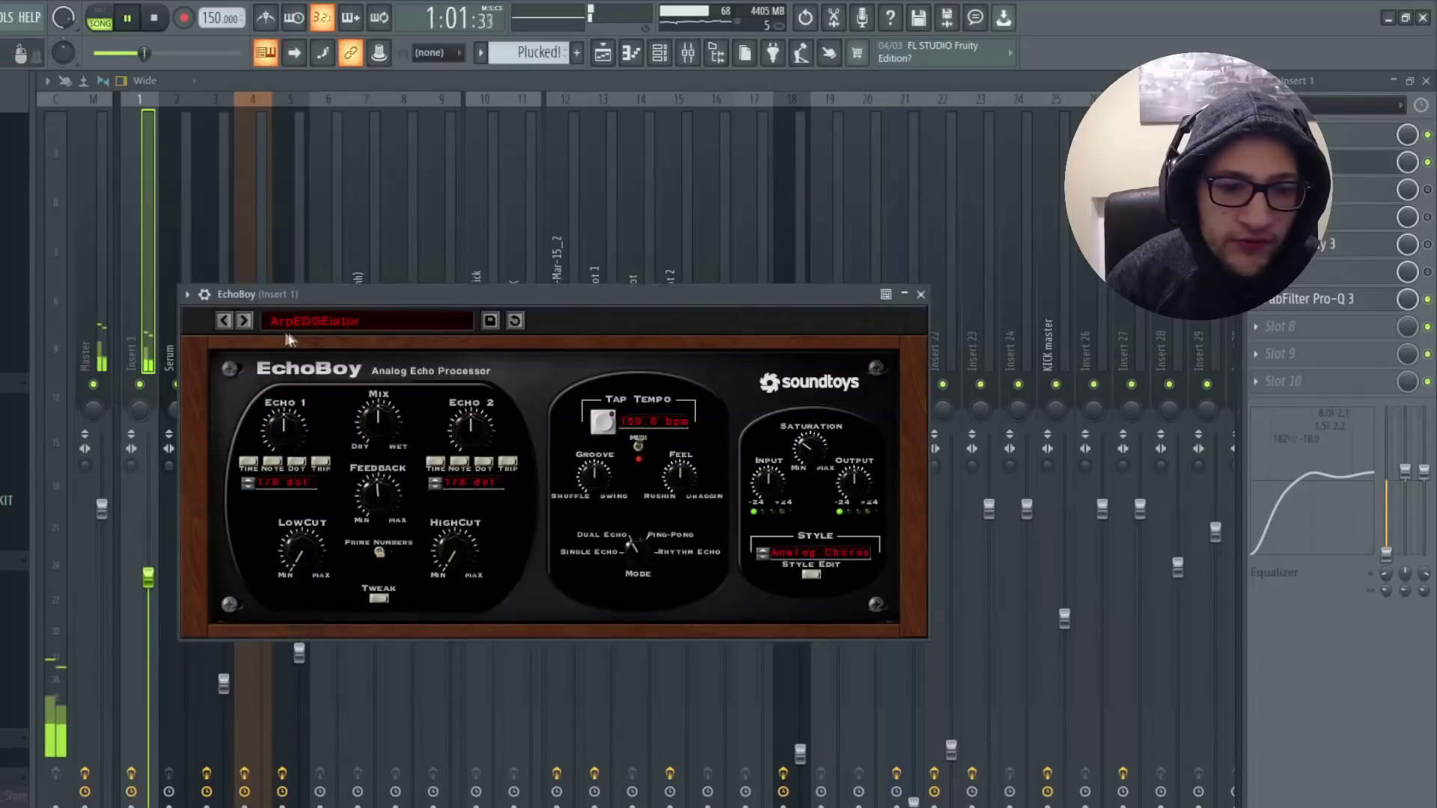
click(608, 55)
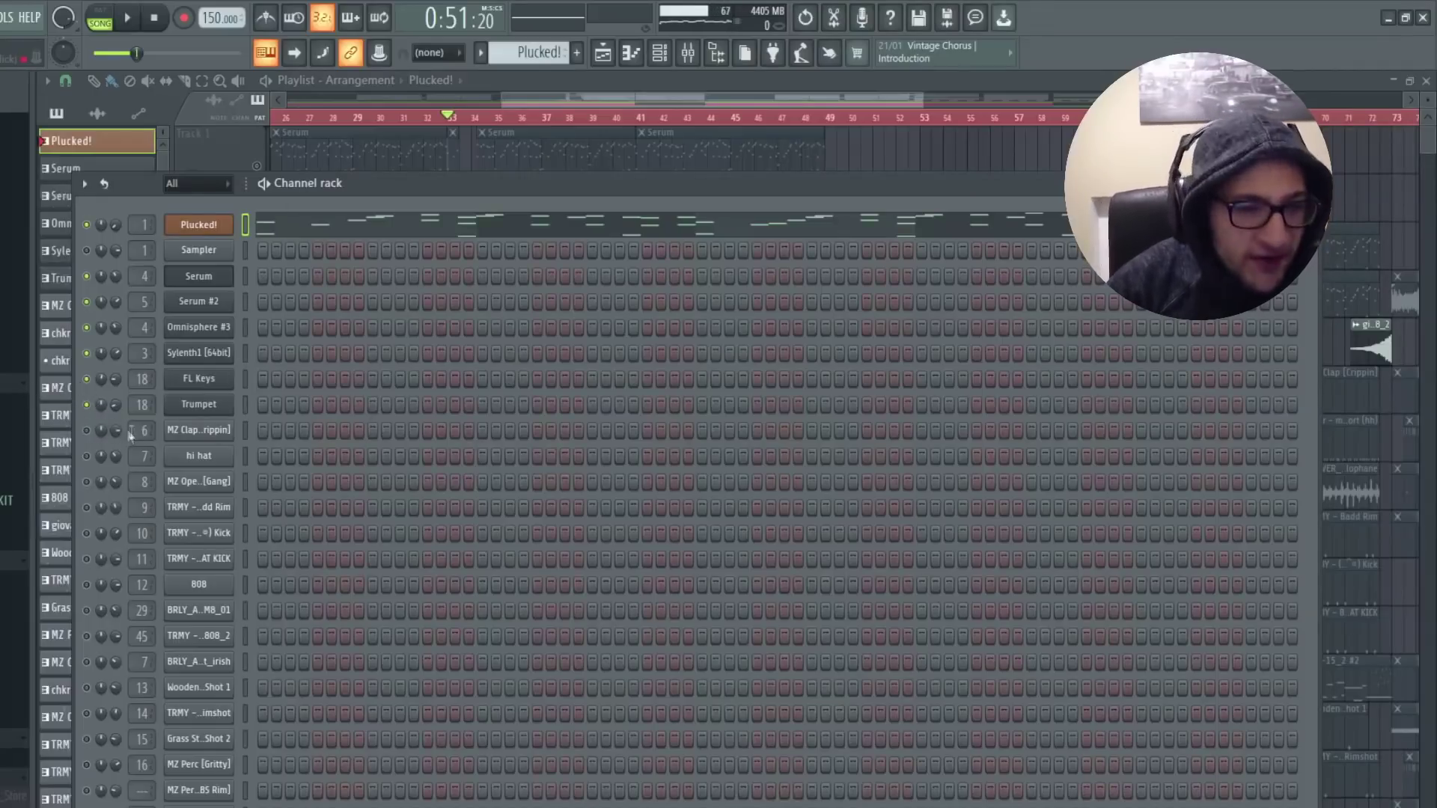
Open the Trumpet pattern from playlist track 5 and examine the FL Keys notes from the first bar
key(F6)
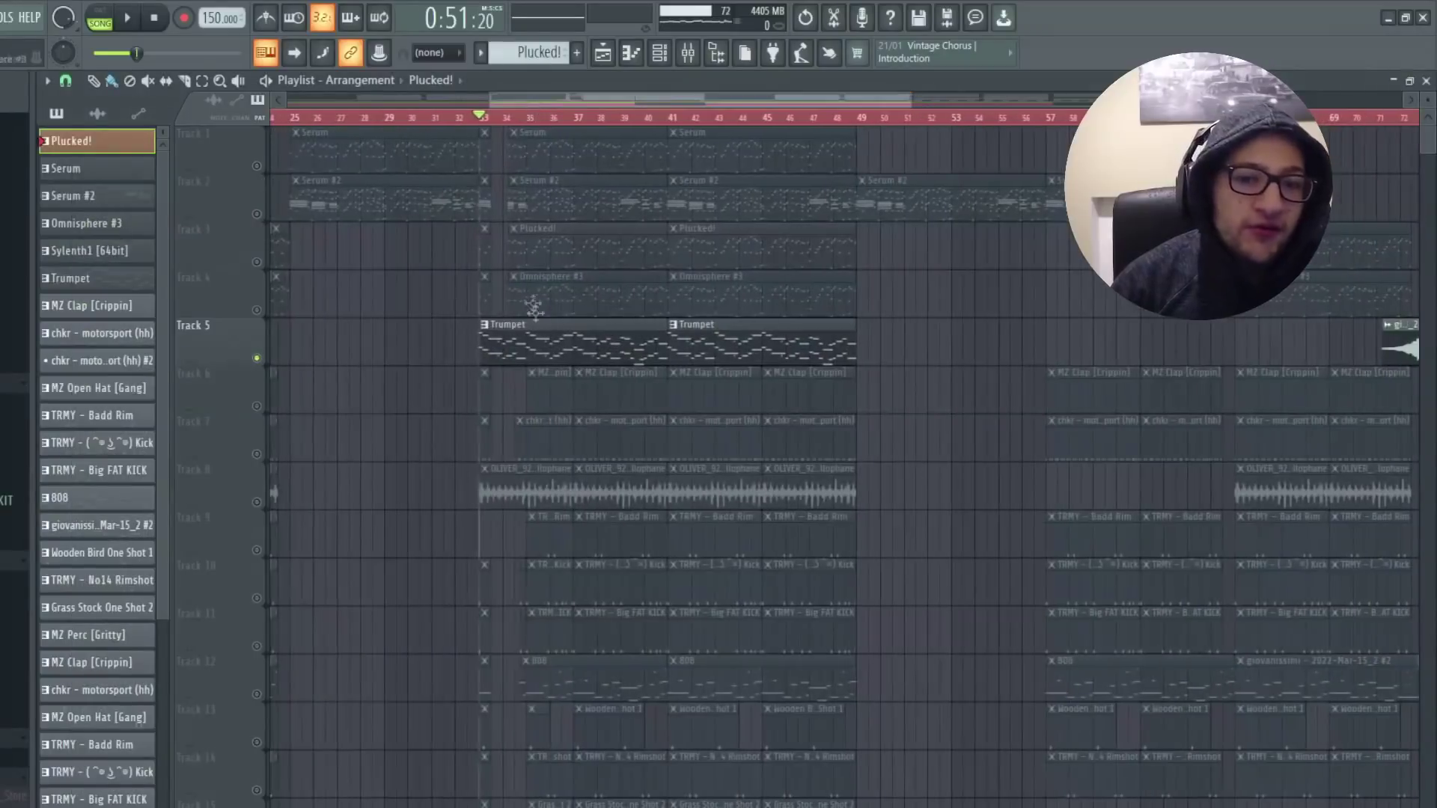
double_click(544, 333)
scroll(158, 333, up, 4)
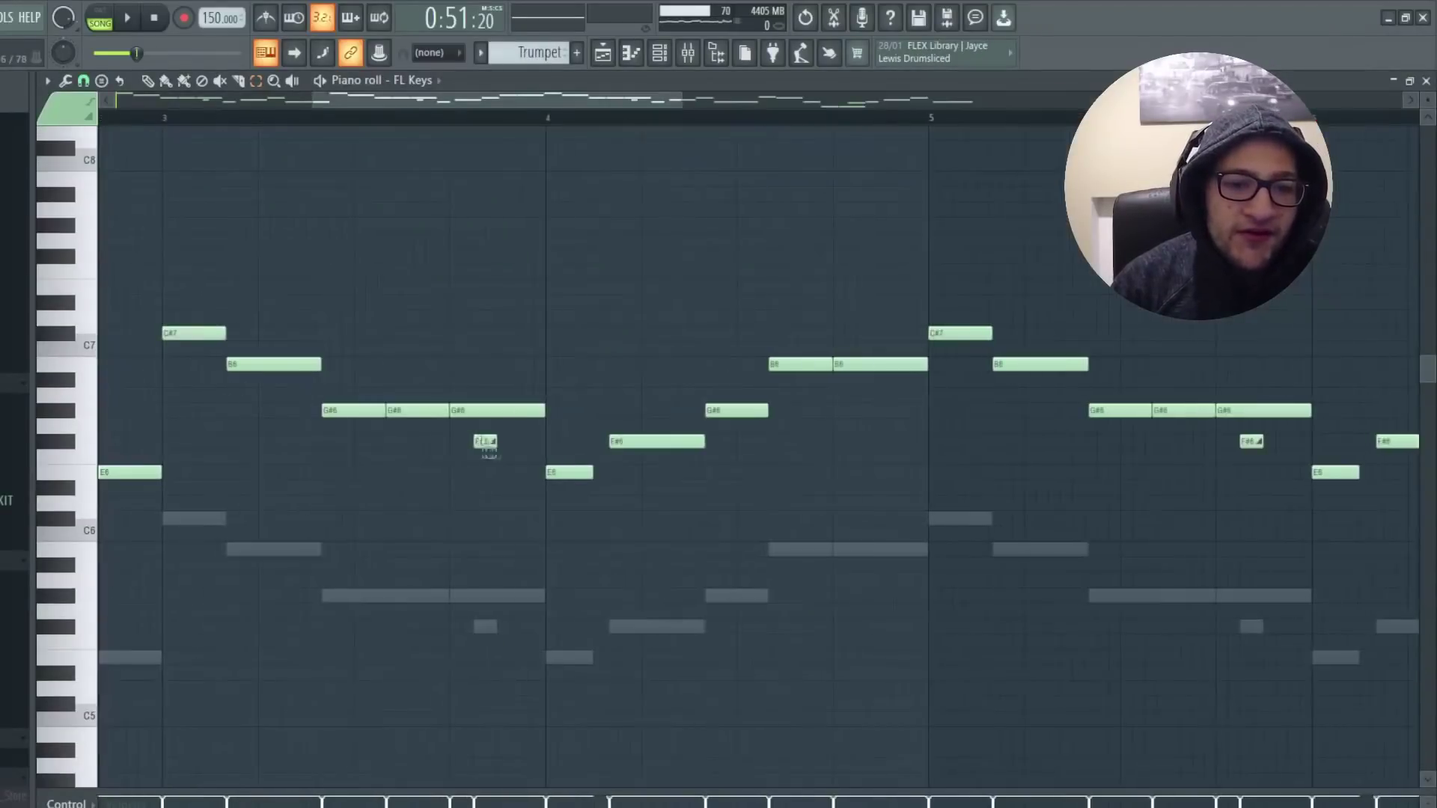
drag(490, 438, 98, 493)
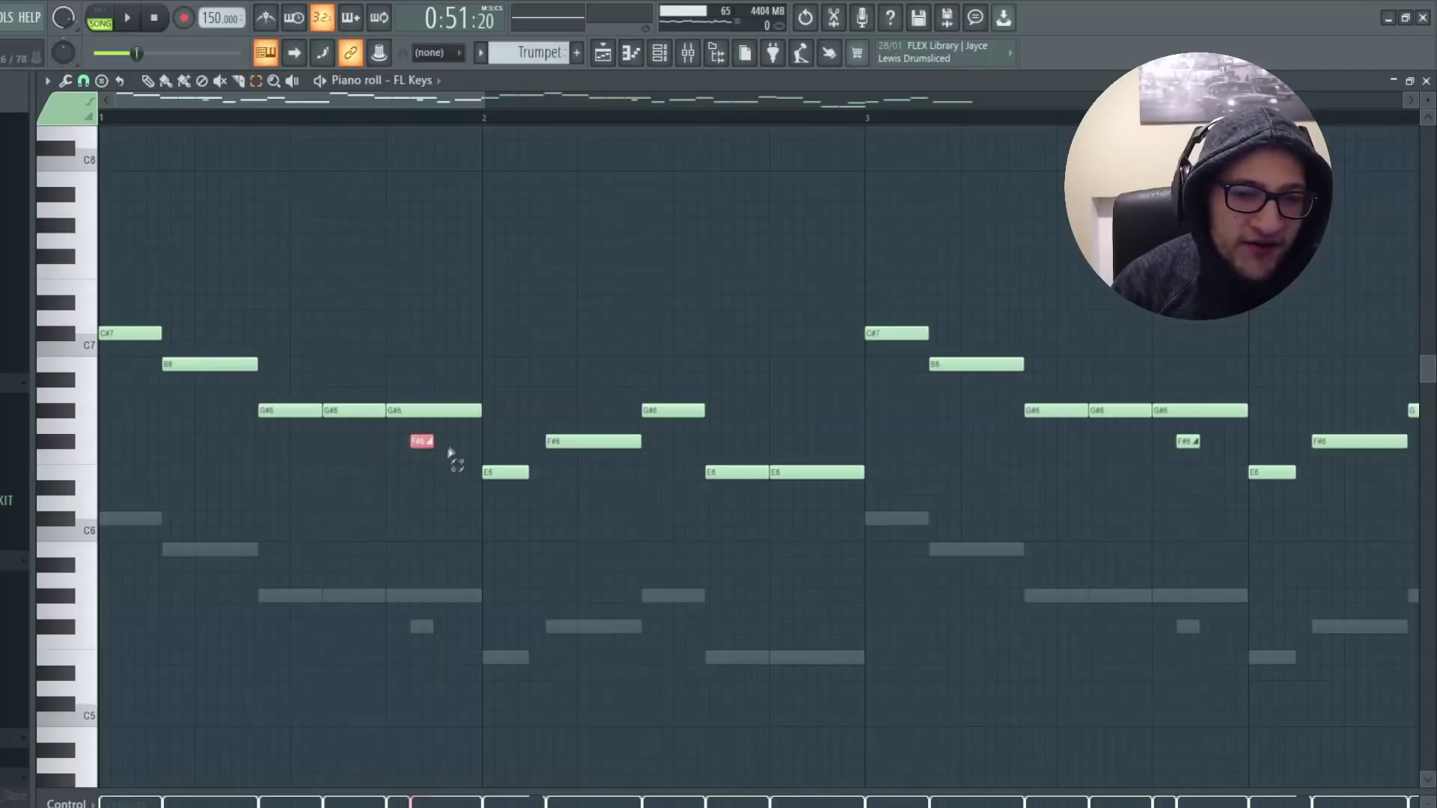
Inspect the effects on mixer insert 18, which FL Keys and Trumpet share, including Pro-Q 3 and Thermal
click(697, 56)
click(280, 234)
click(270, 232)
click(966, 193)
click(780, 178)
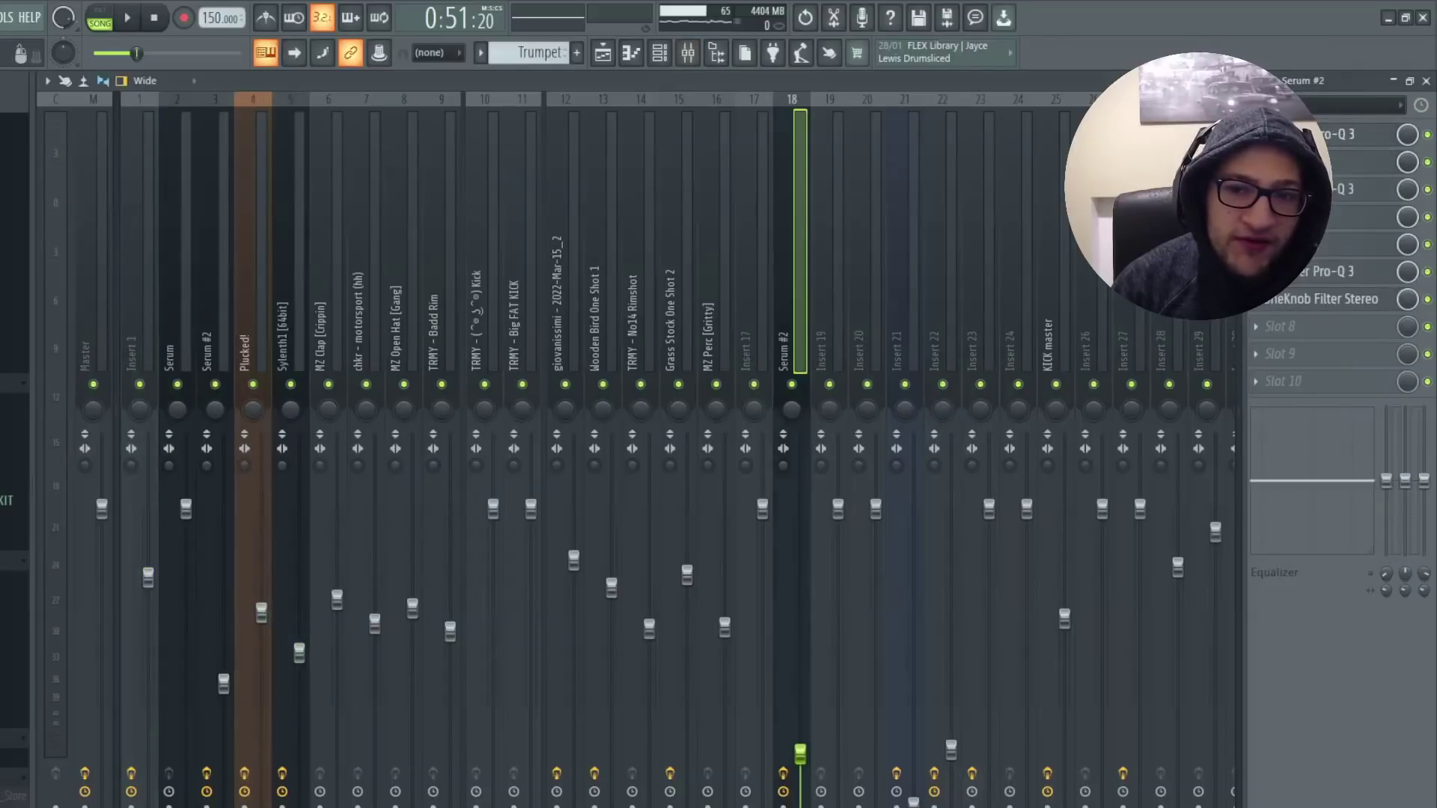
click(1328, 134)
click(1329, 134)
click(1328, 162)
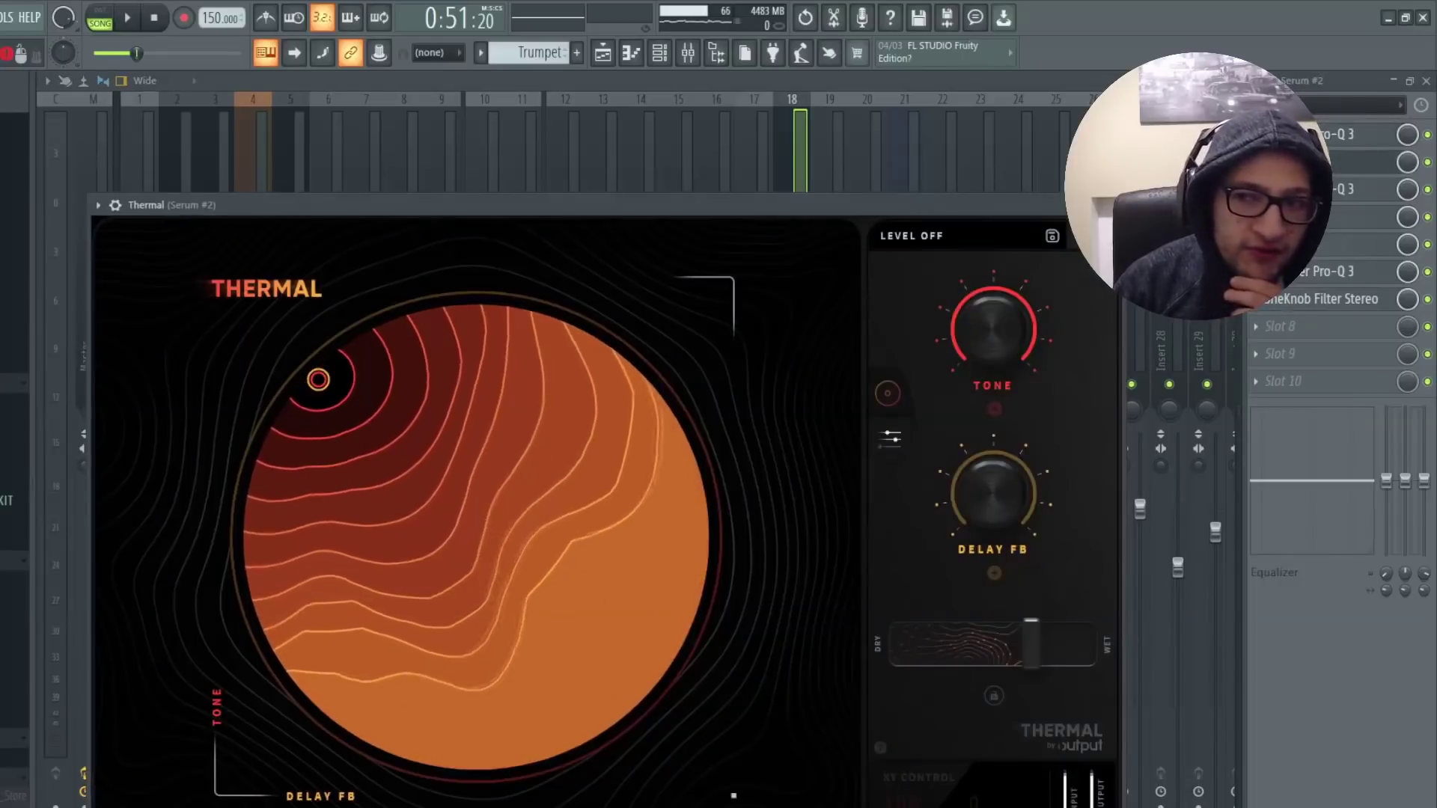
key(Escape)
click(1347, 217)
key(Escape)
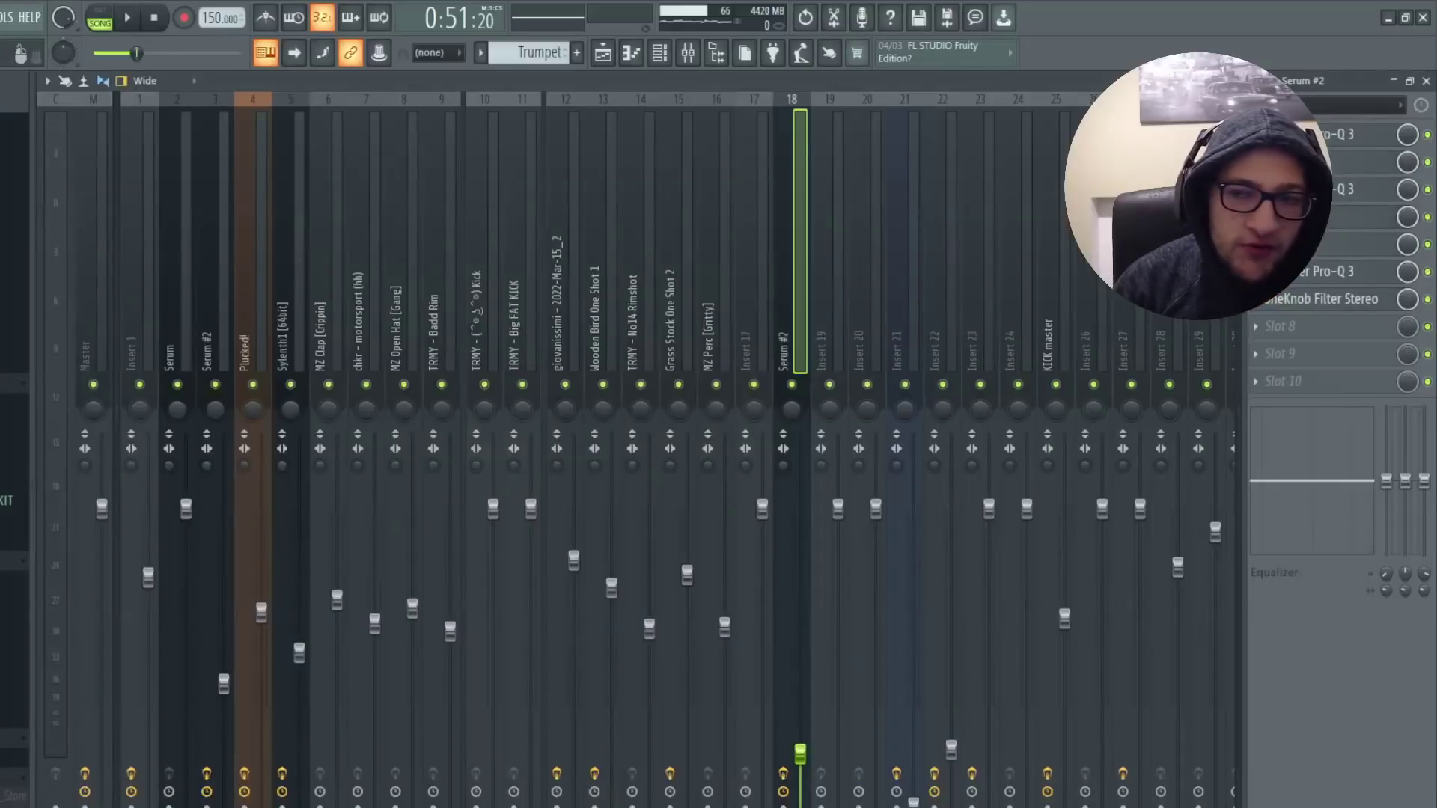
Reopen the Trumpet pattern from the playlist and follow its melody notes in the piano roll during playback
click(591, 57)
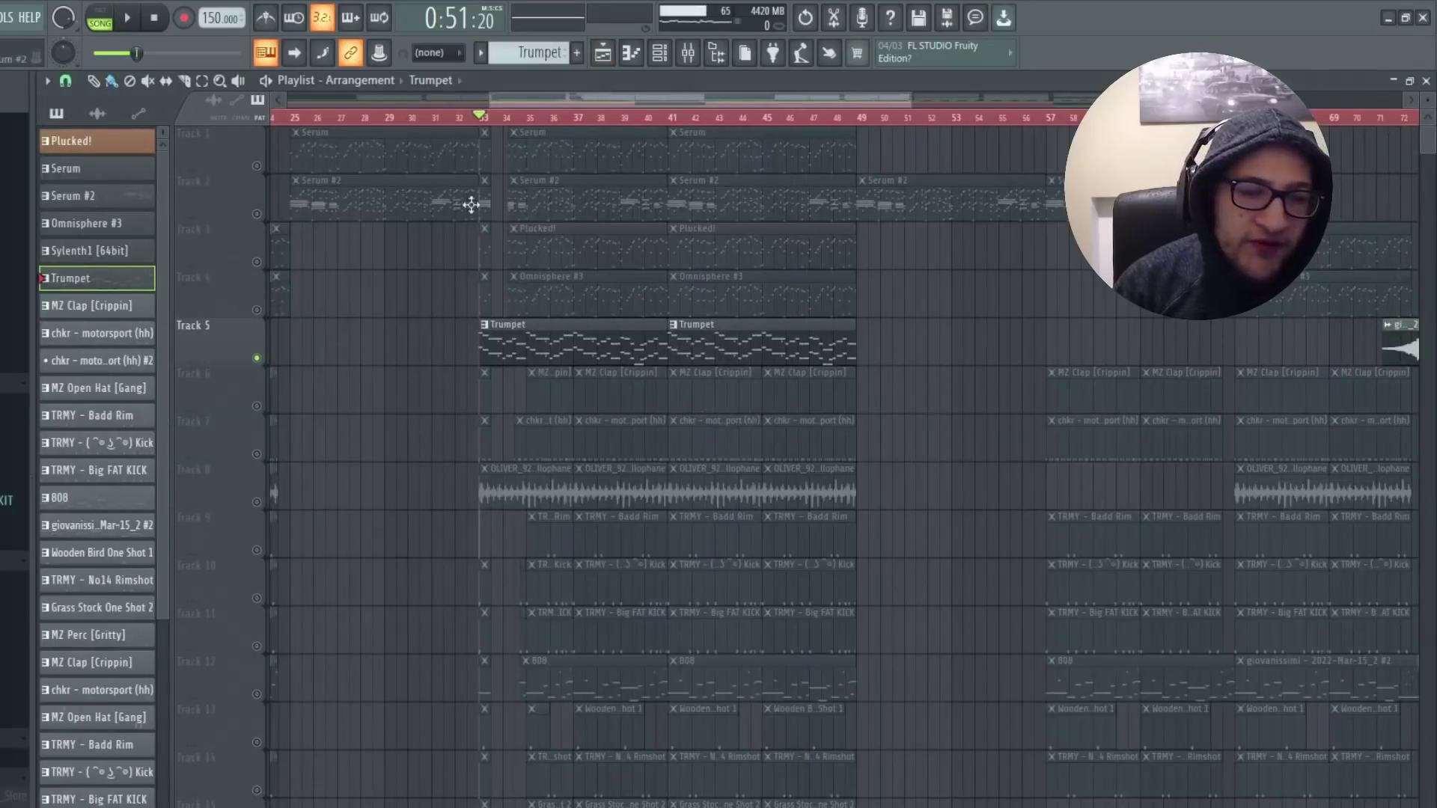
double_click(504, 330)
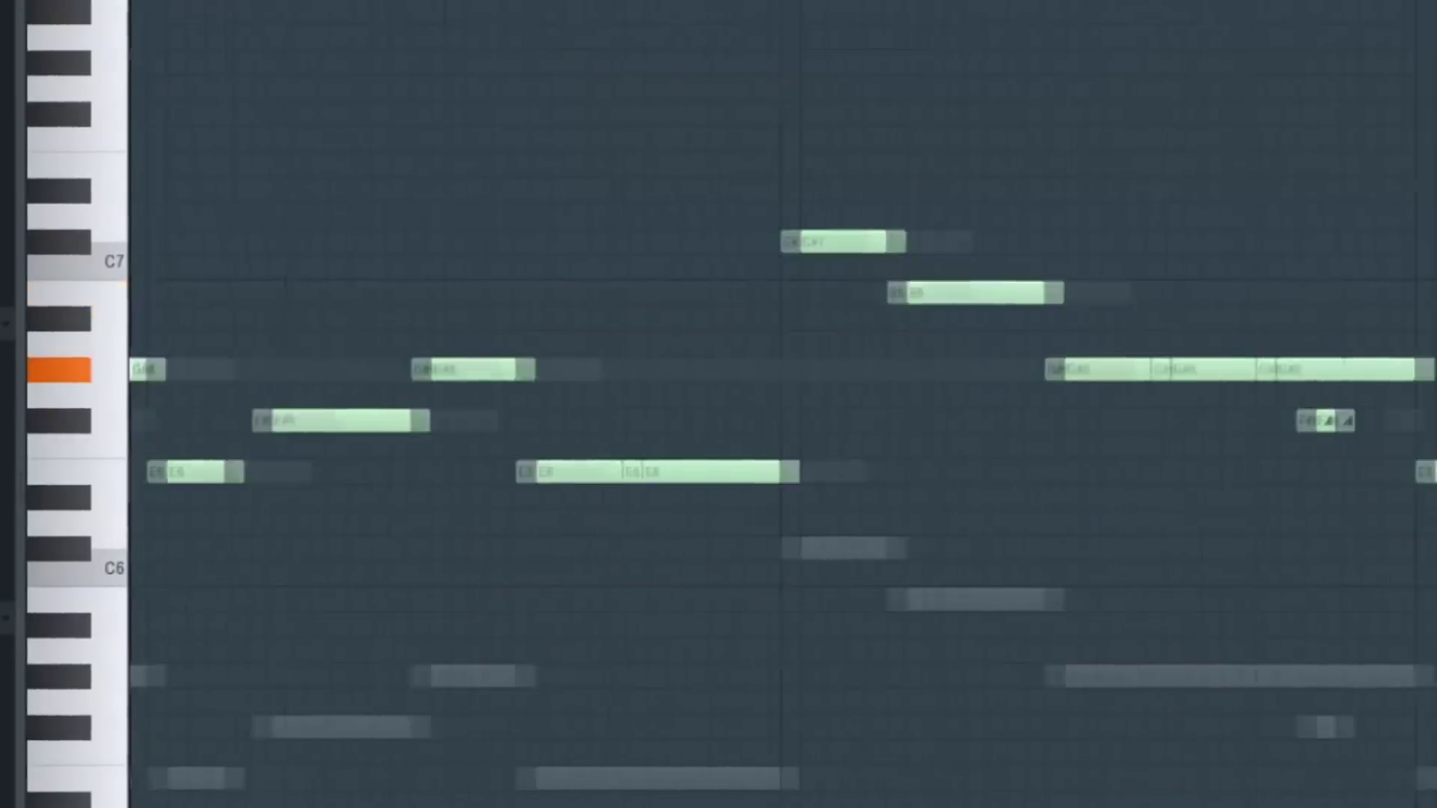
key(Page_Down)
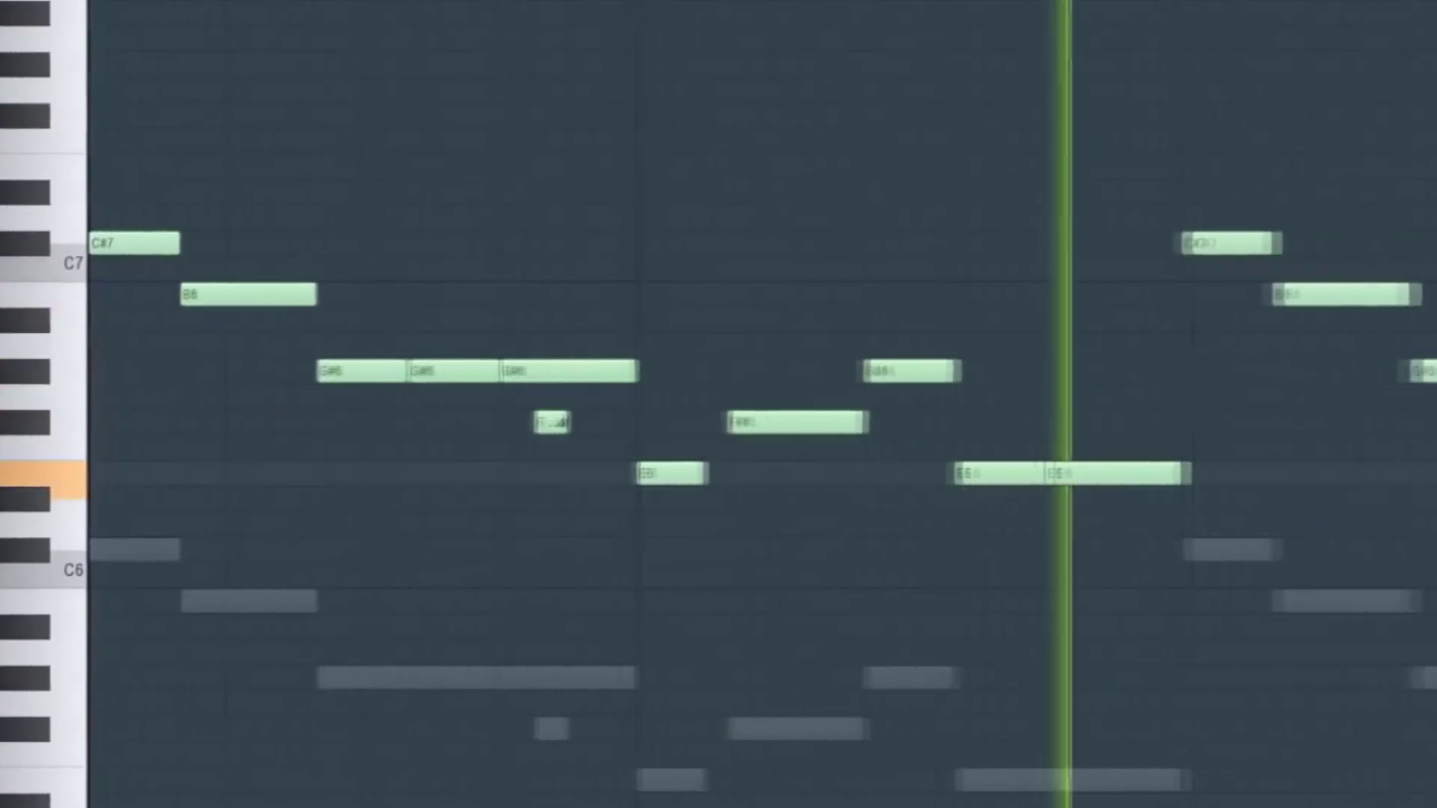
key(Page_Down)
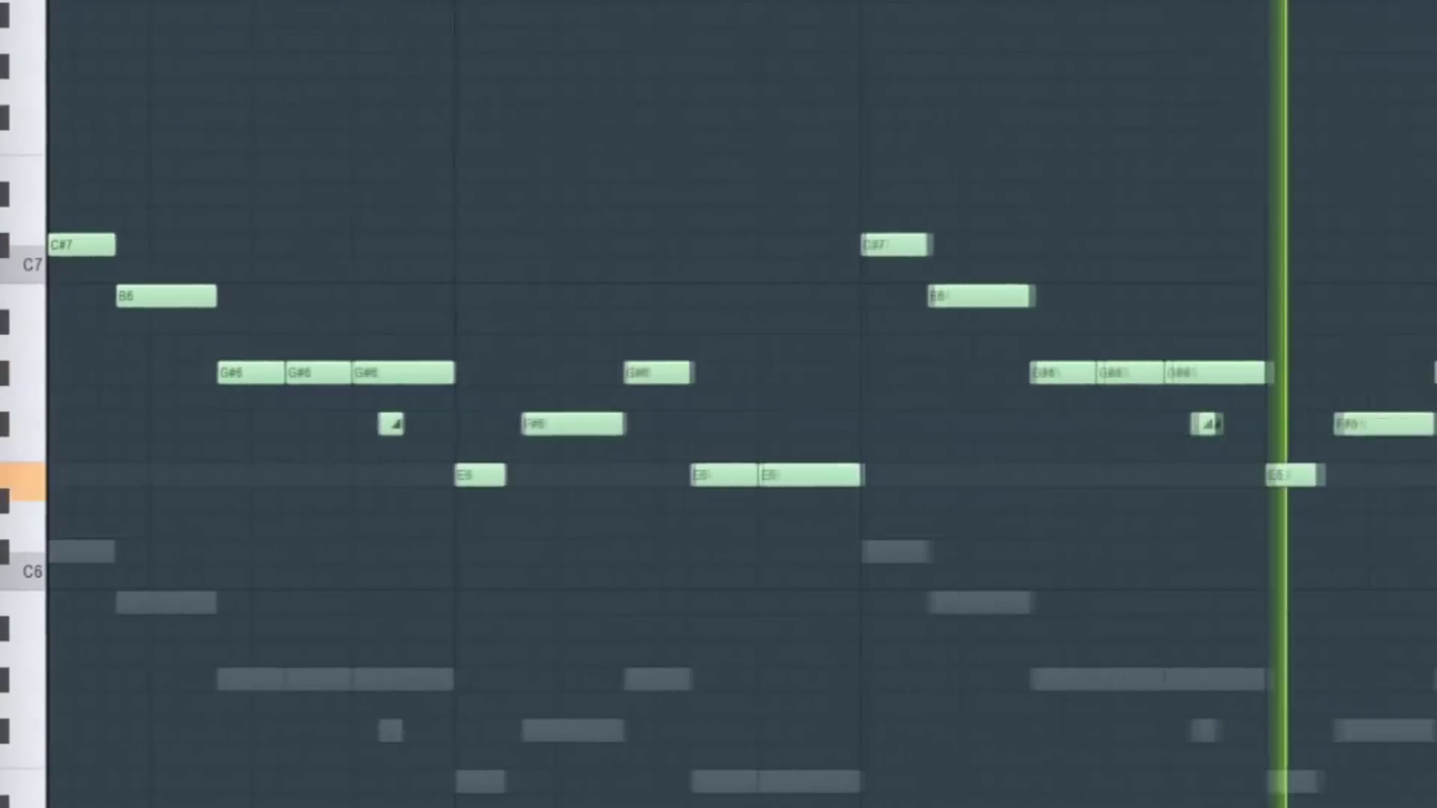
drag(1421, 48, 1436, 49)
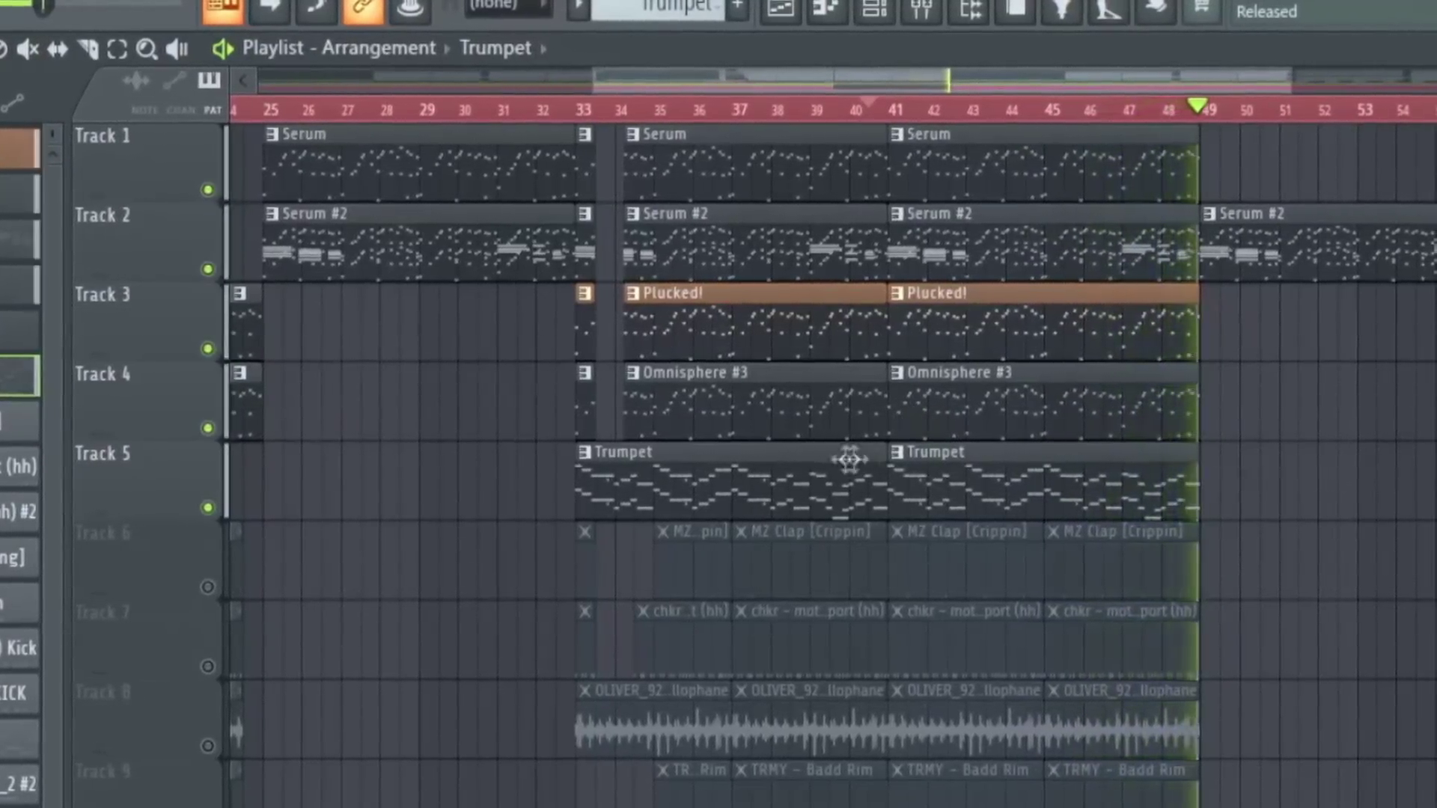
Stop the full melody playback and listen to the MZ Clap pattern on playlist track 6 from bar 9
scroll(673, 506, down, 4)
key(space)
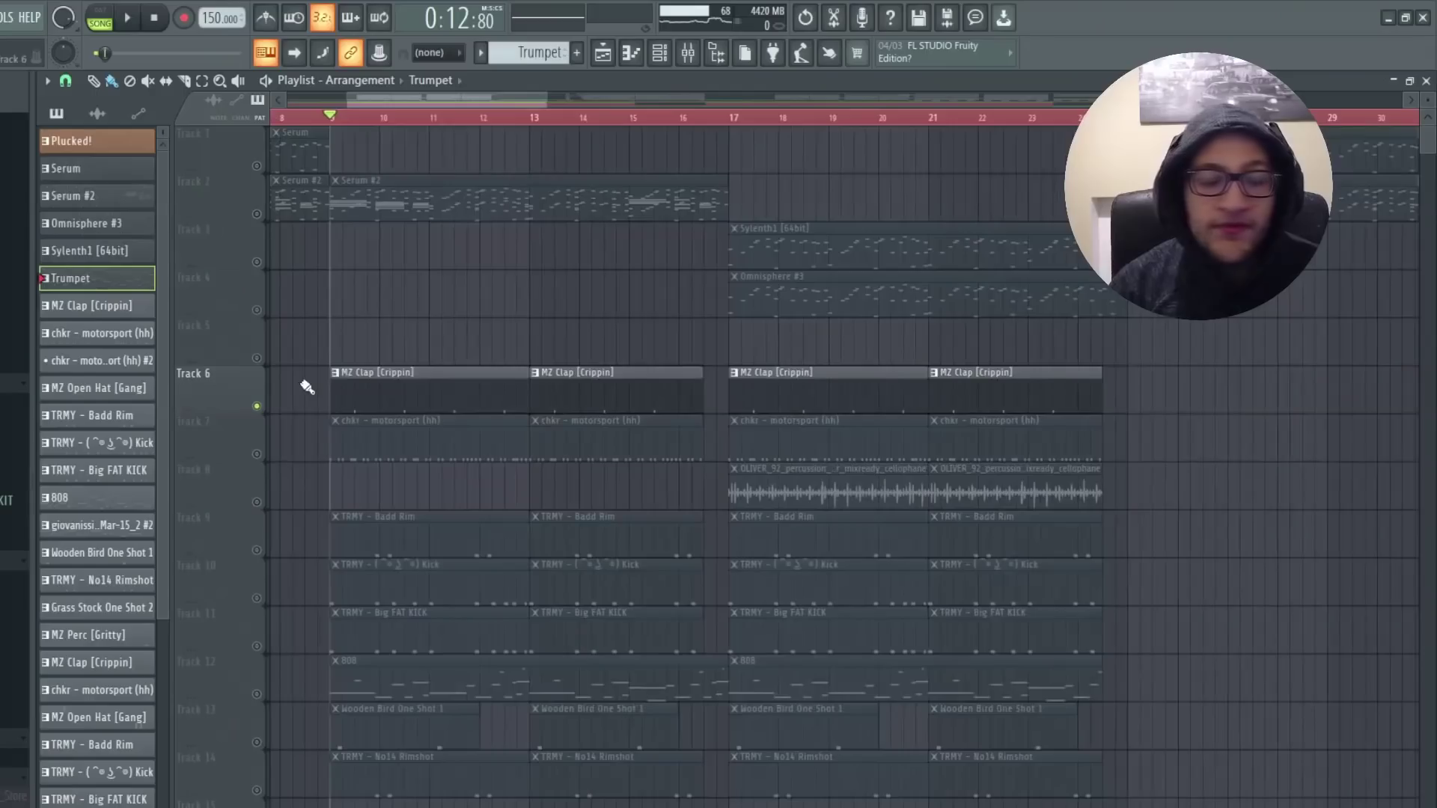
key(space)
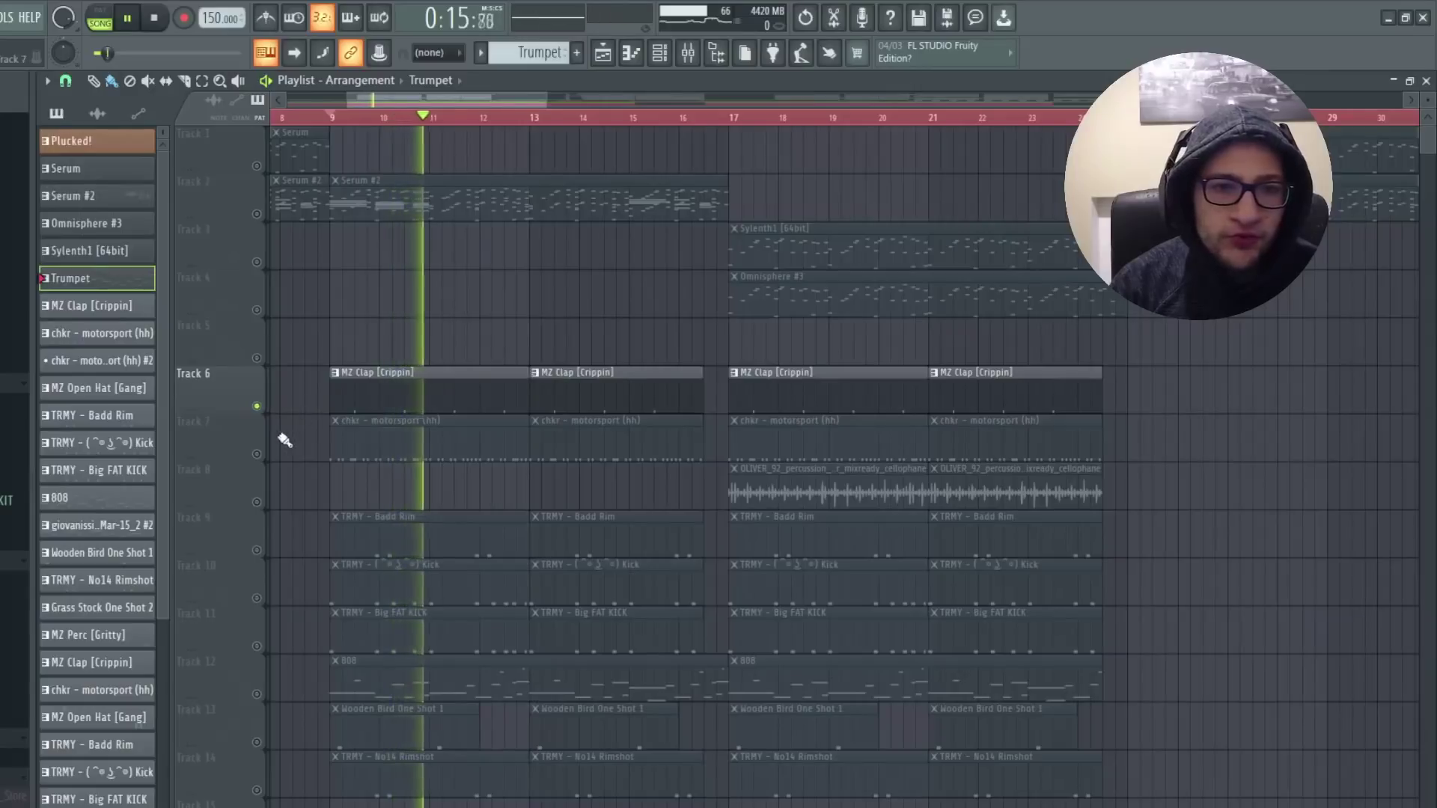
Unmute playlist track 7, open its hi-hat pattern in the piano roll and play it from bar 9
click(256, 454)
key(space)
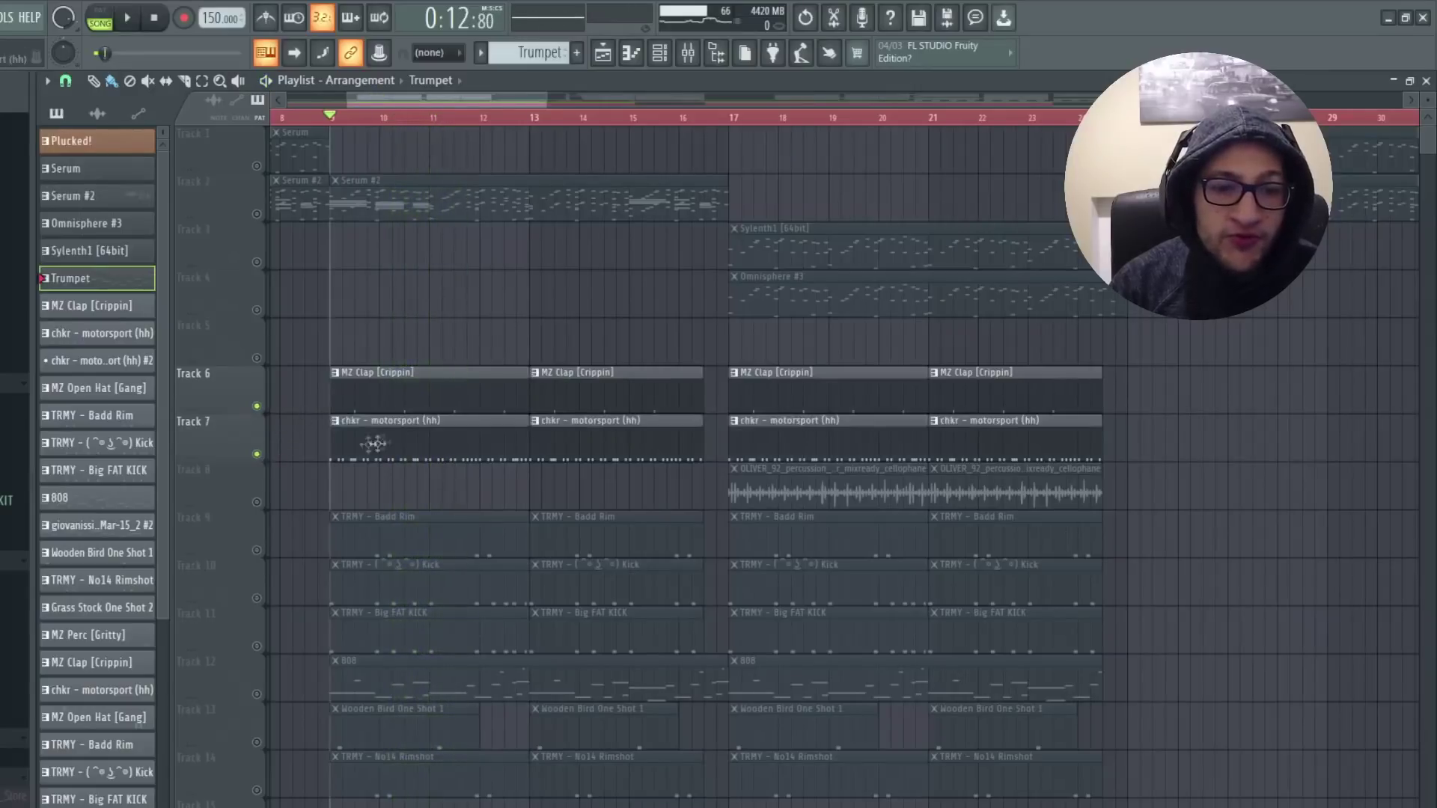
double_click(358, 443)
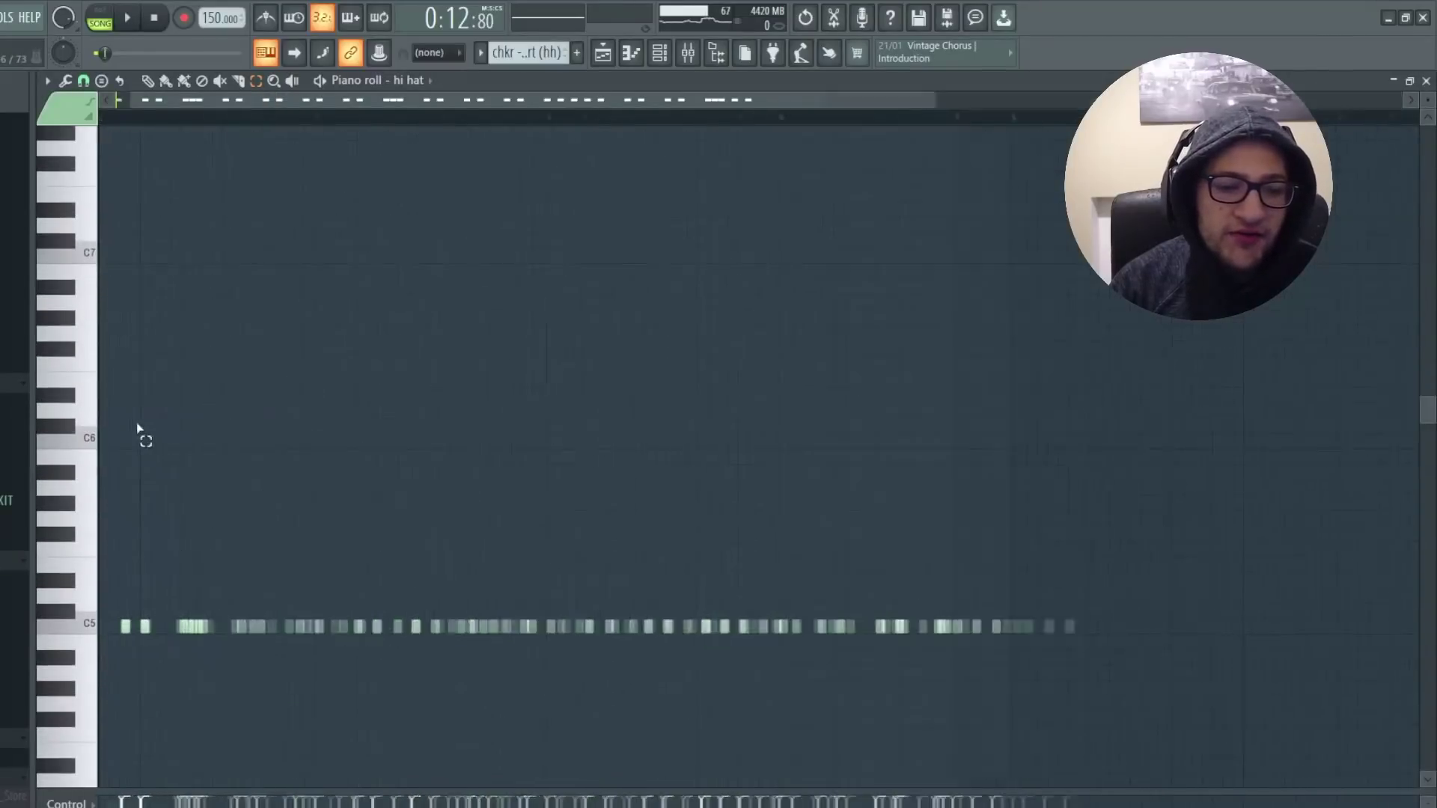
key(space)
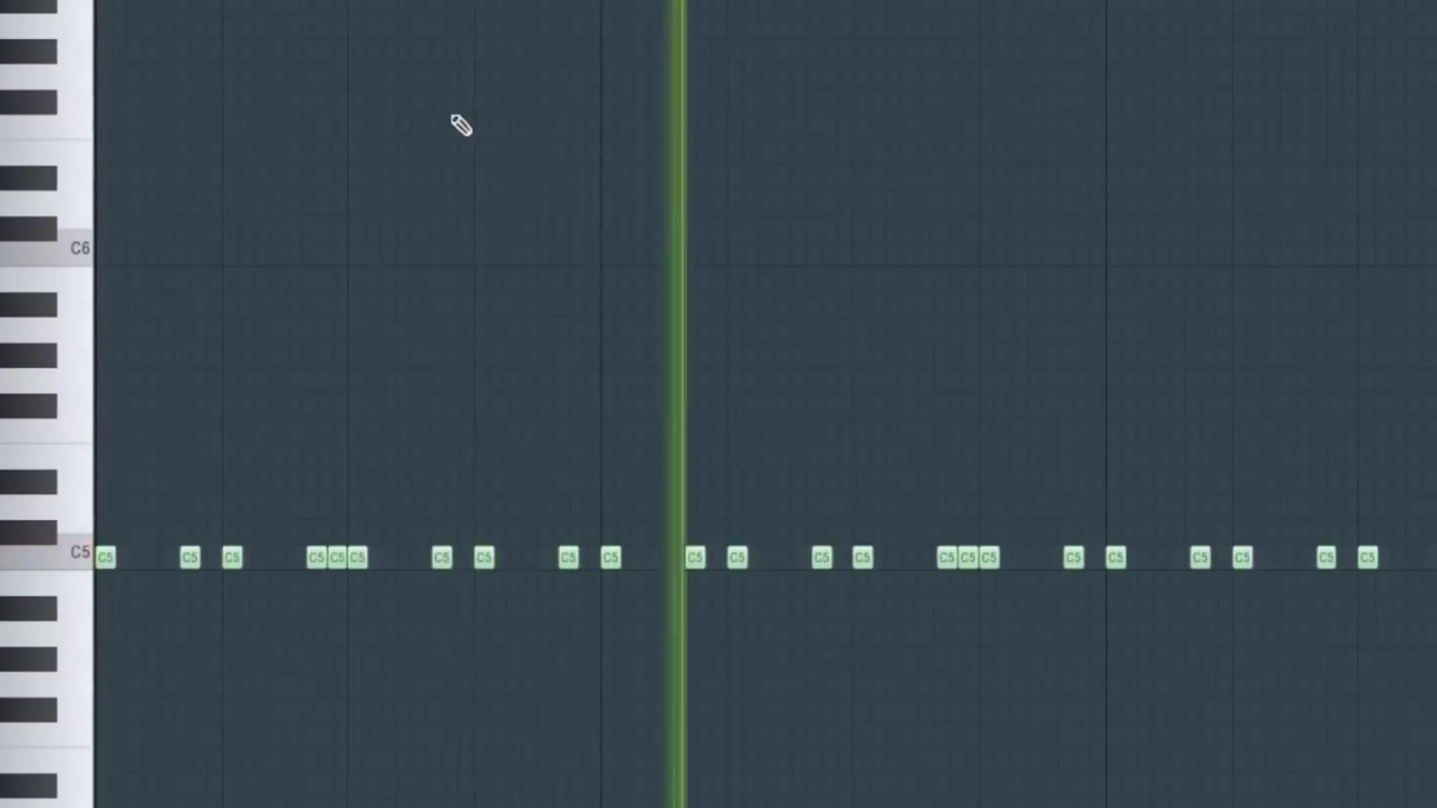
scroll(649, 133, down, 1)
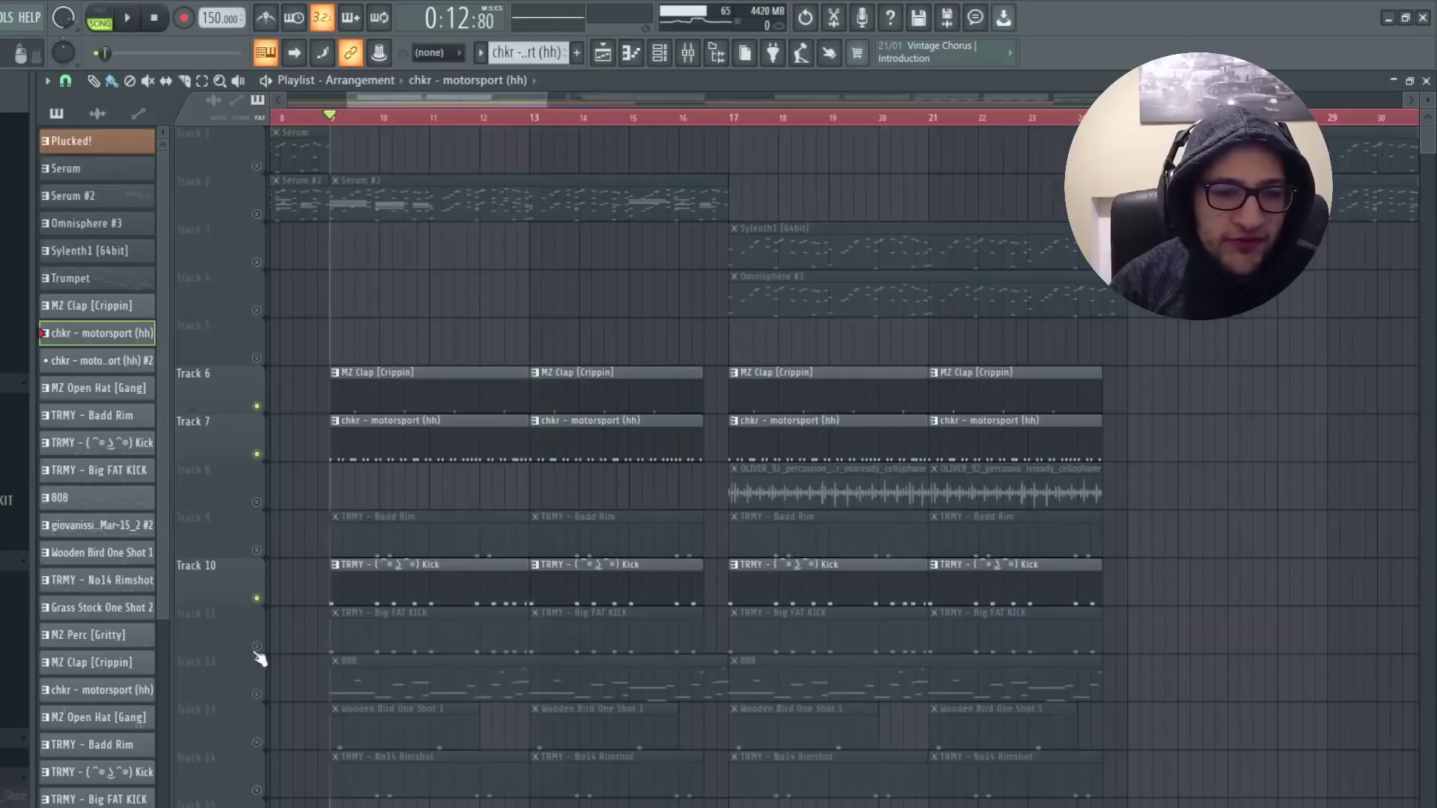
Isolate the two kick patterns on playlist tracks 10 and 11 and listen to them together from bar 9
right_click(256, 648)
scroll(317, 578, up, 3)
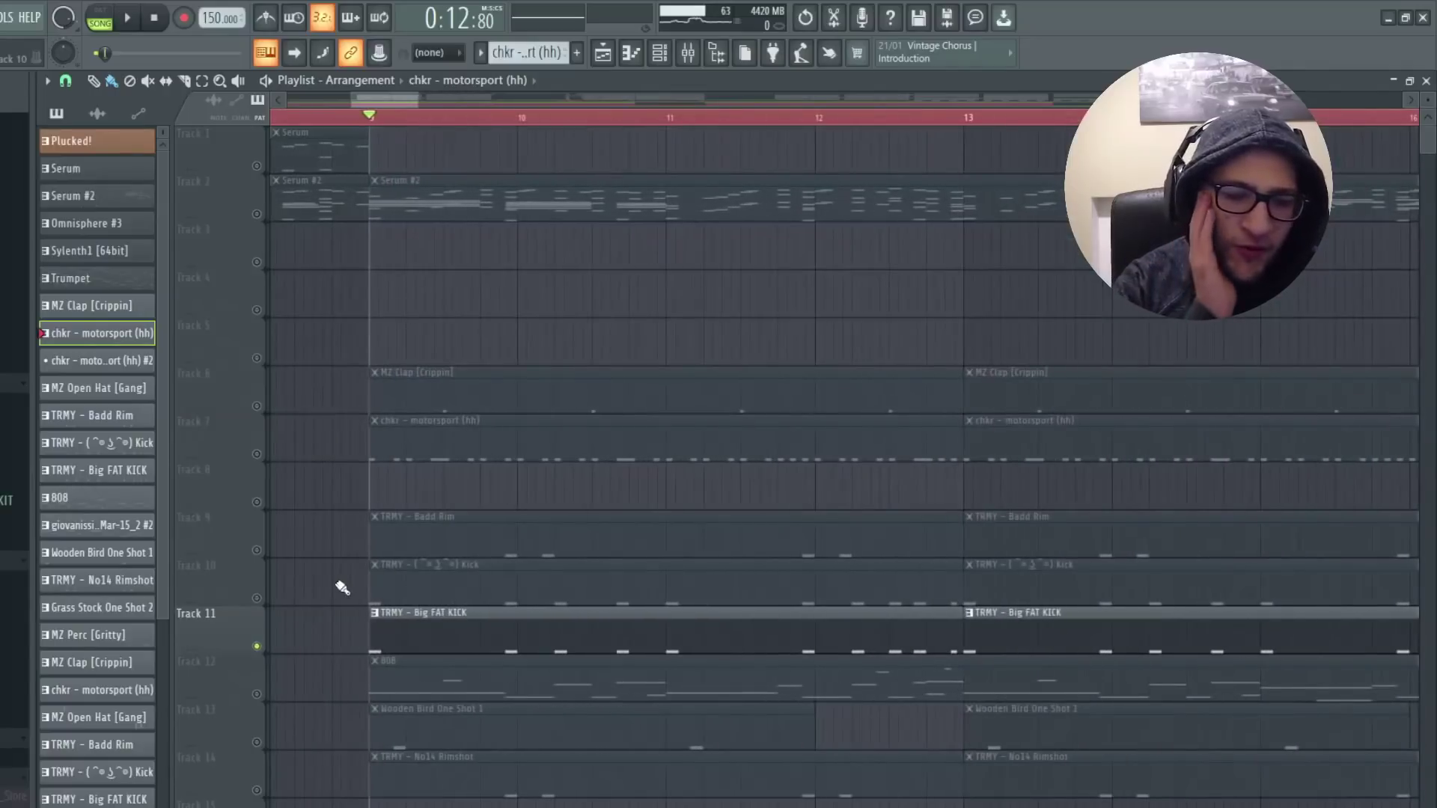
right_click(257, 601)
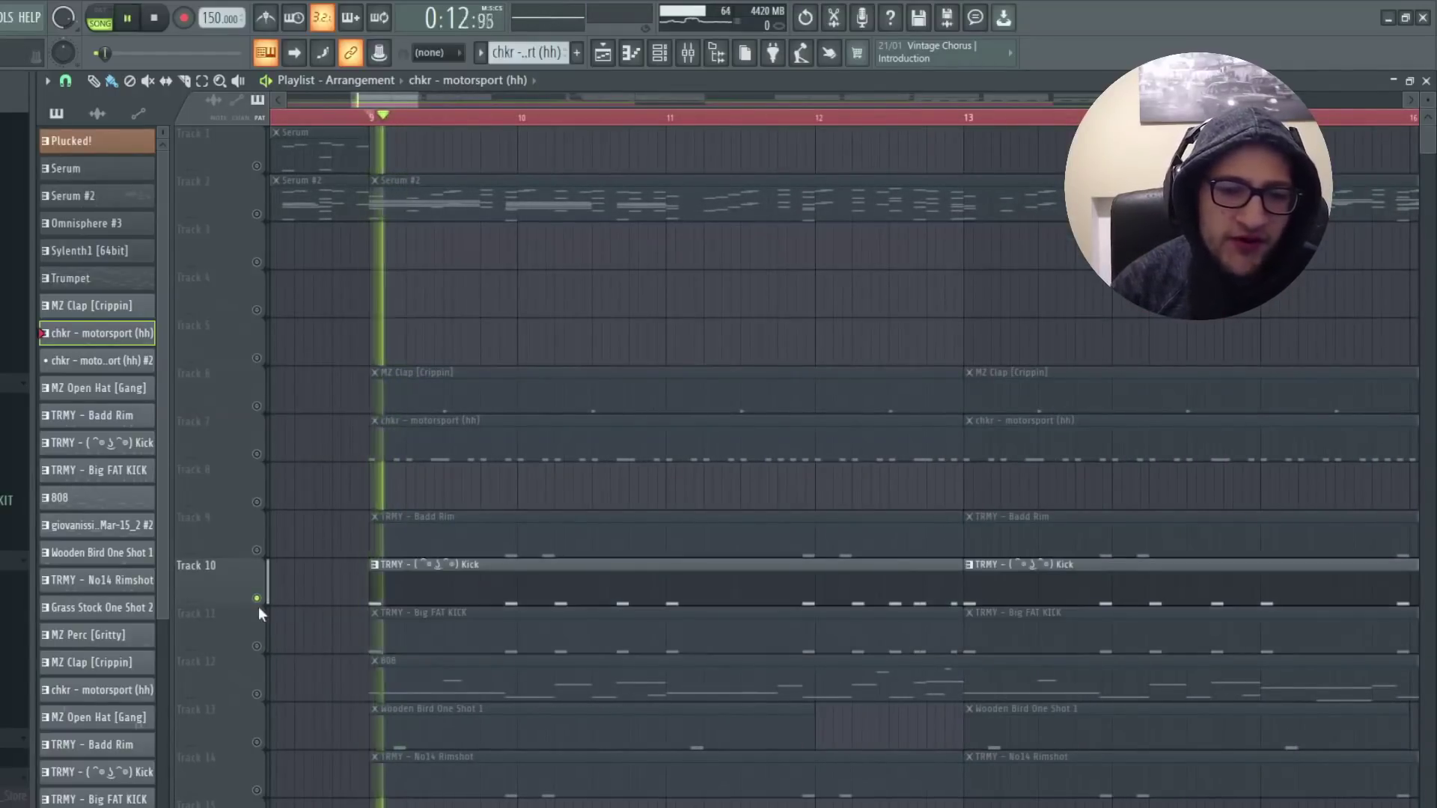
click(256, 646)
key(space)
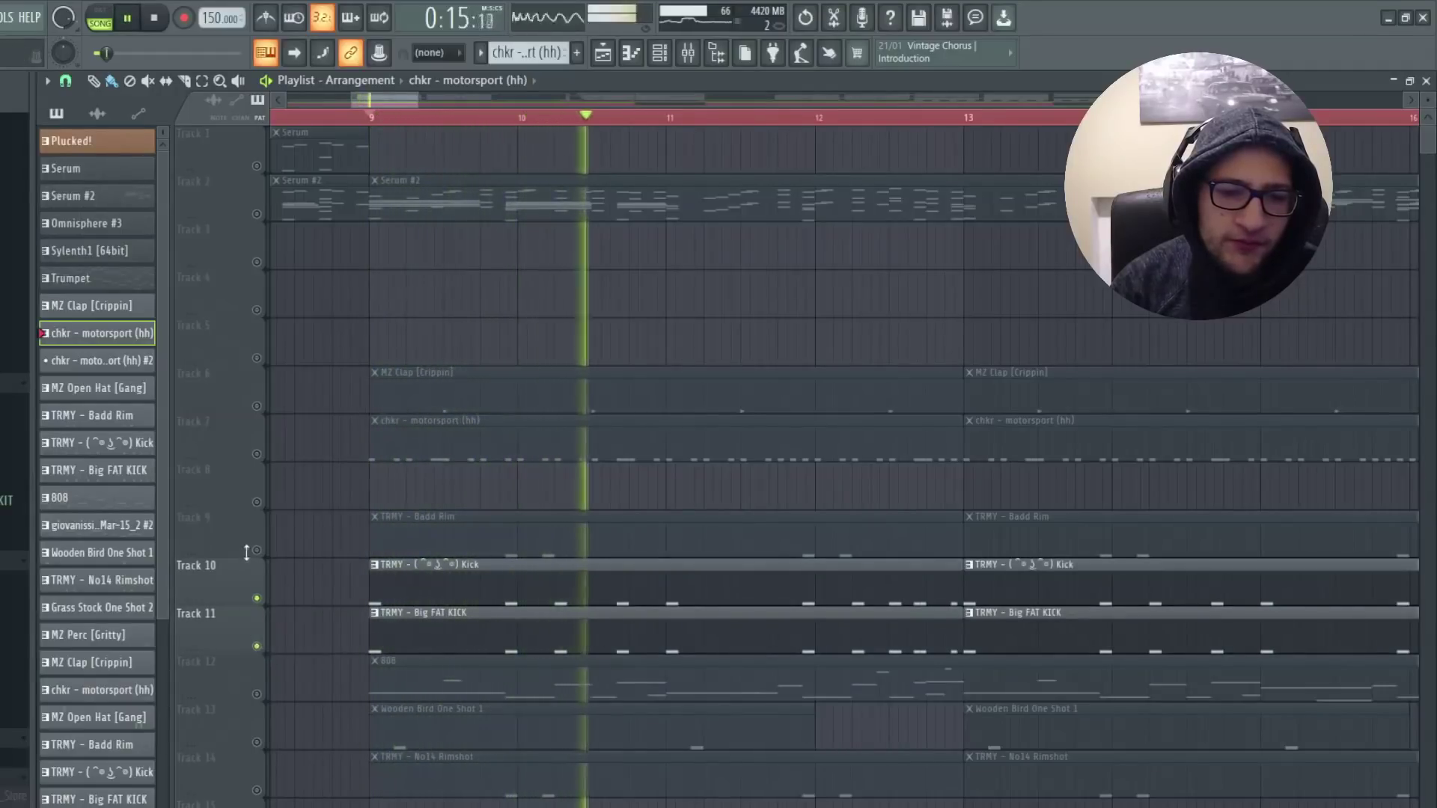
key(space)
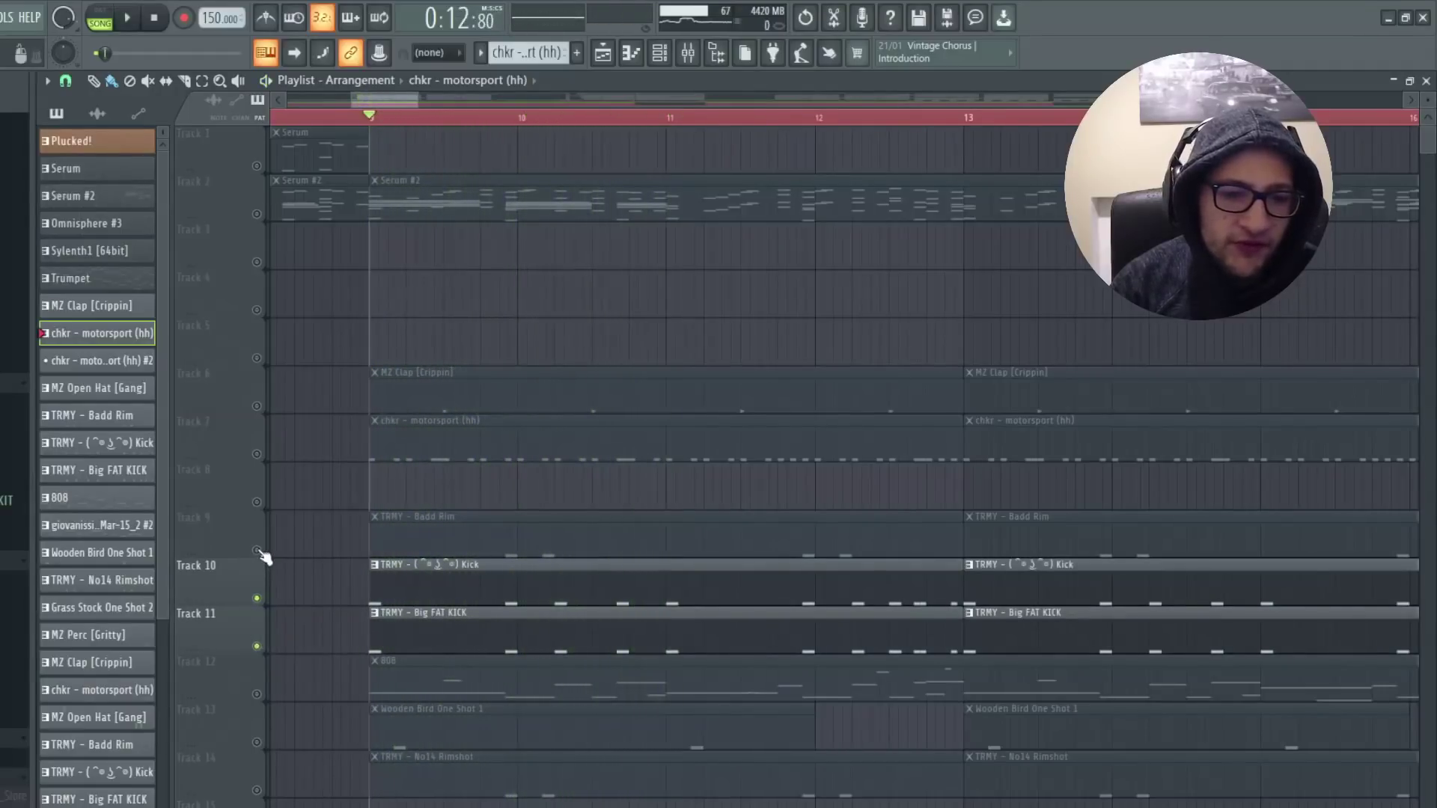
Unmute playlist tracks 9, 7 and 6 to add the rim, hi-hat and clap to the kicks
click(256, 551)
click(256, 454)
click(256, 406)
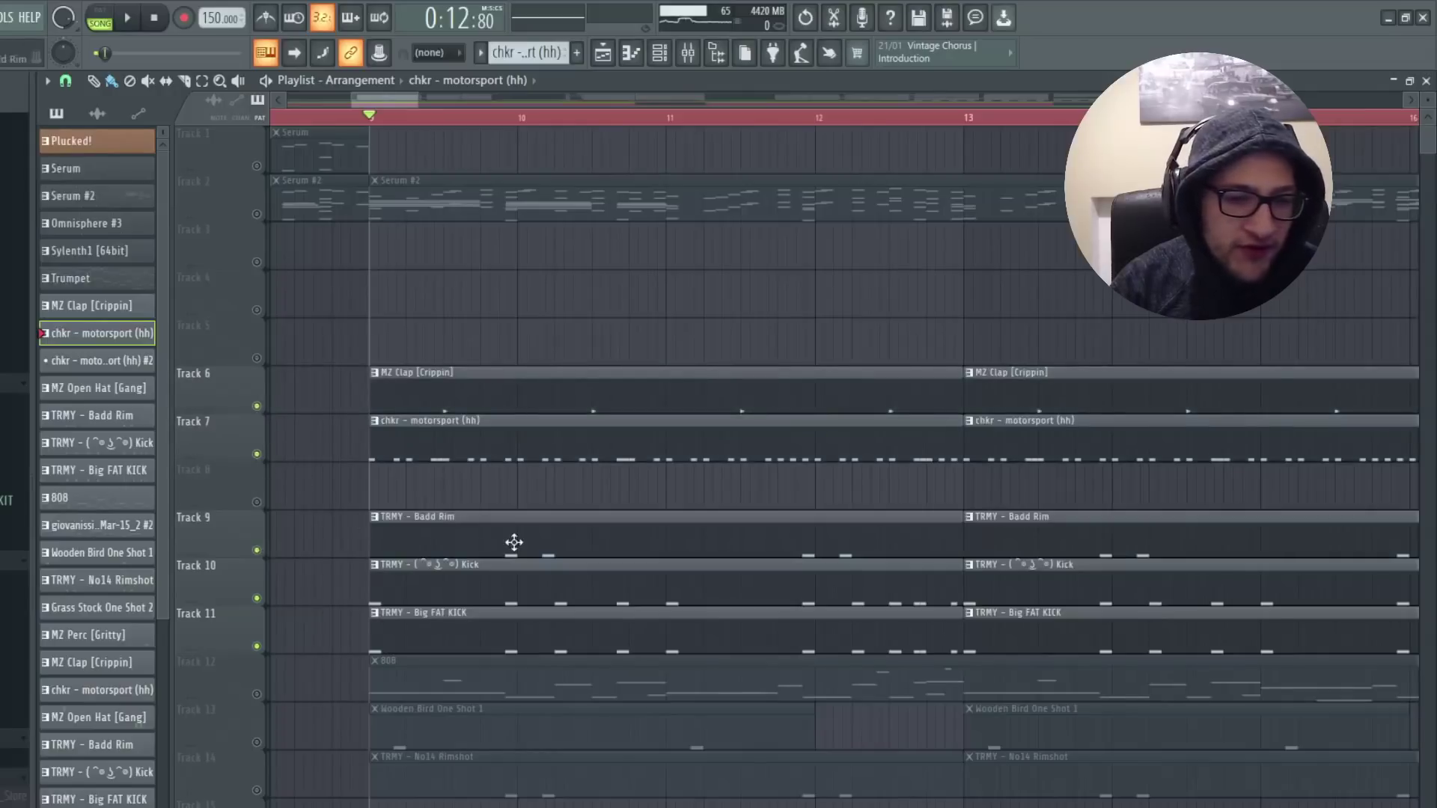
Isolate the TRMY - Badd Rim pattern on playlist track 9, play it from just before bar 10, and unmute tracks 7 and 6
right_click(256, 550)
click(485, 119)
key(space)
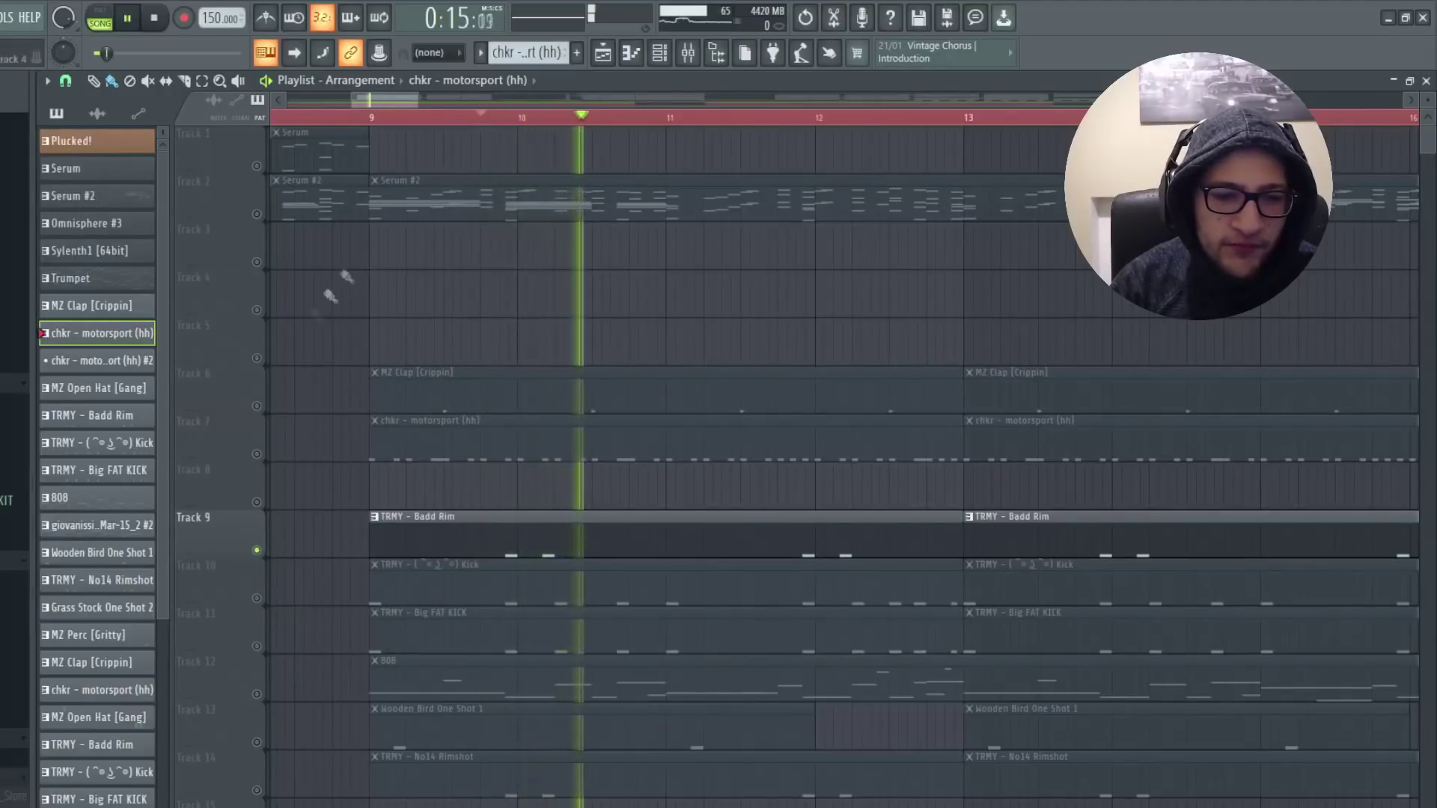
click(257, 453)
click(257, 406)
Isolate the rimshot on playlist track 14, unmute tracks 9, 10, 11 and 13, and play them together from bar 9
right_click(256, 790)
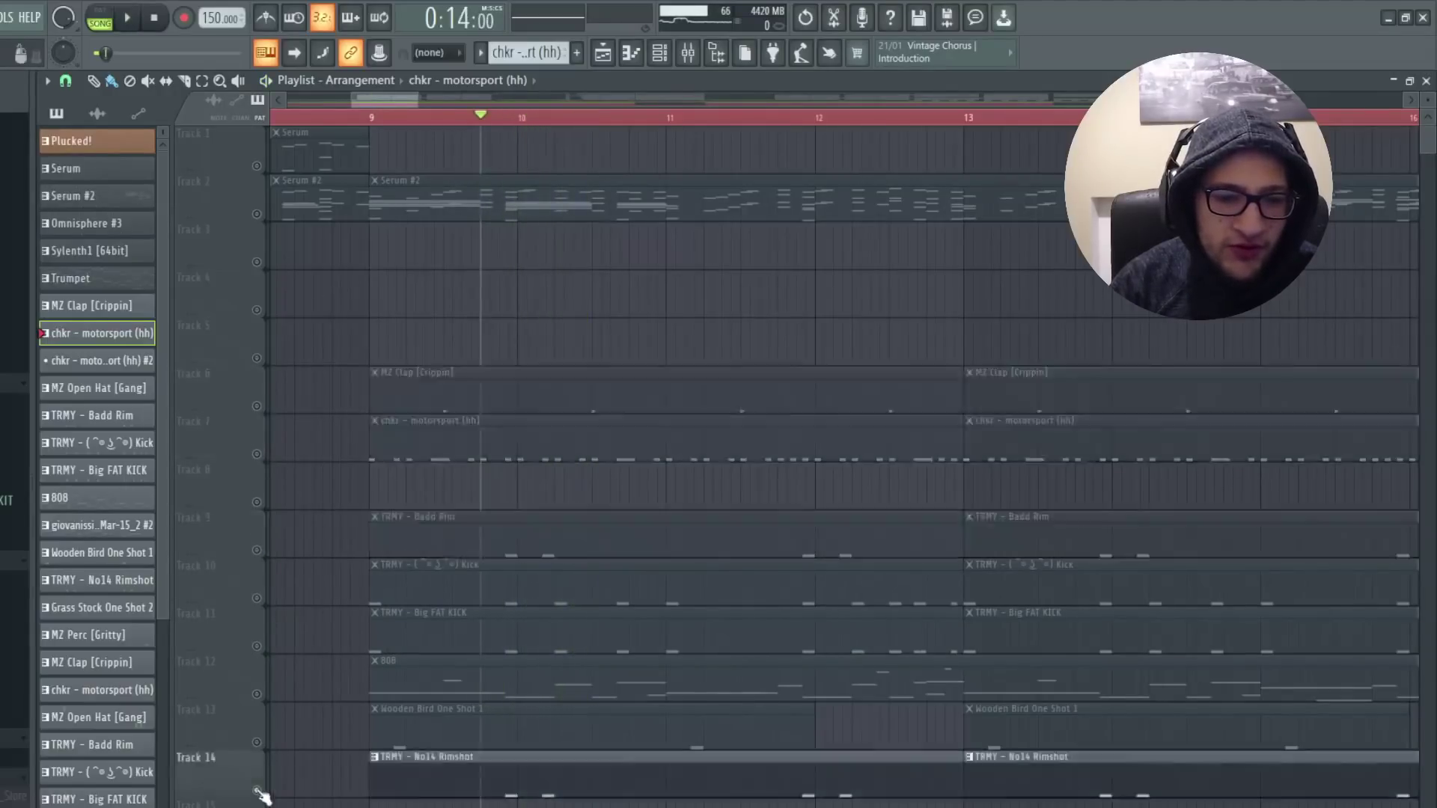
click(256, 550)
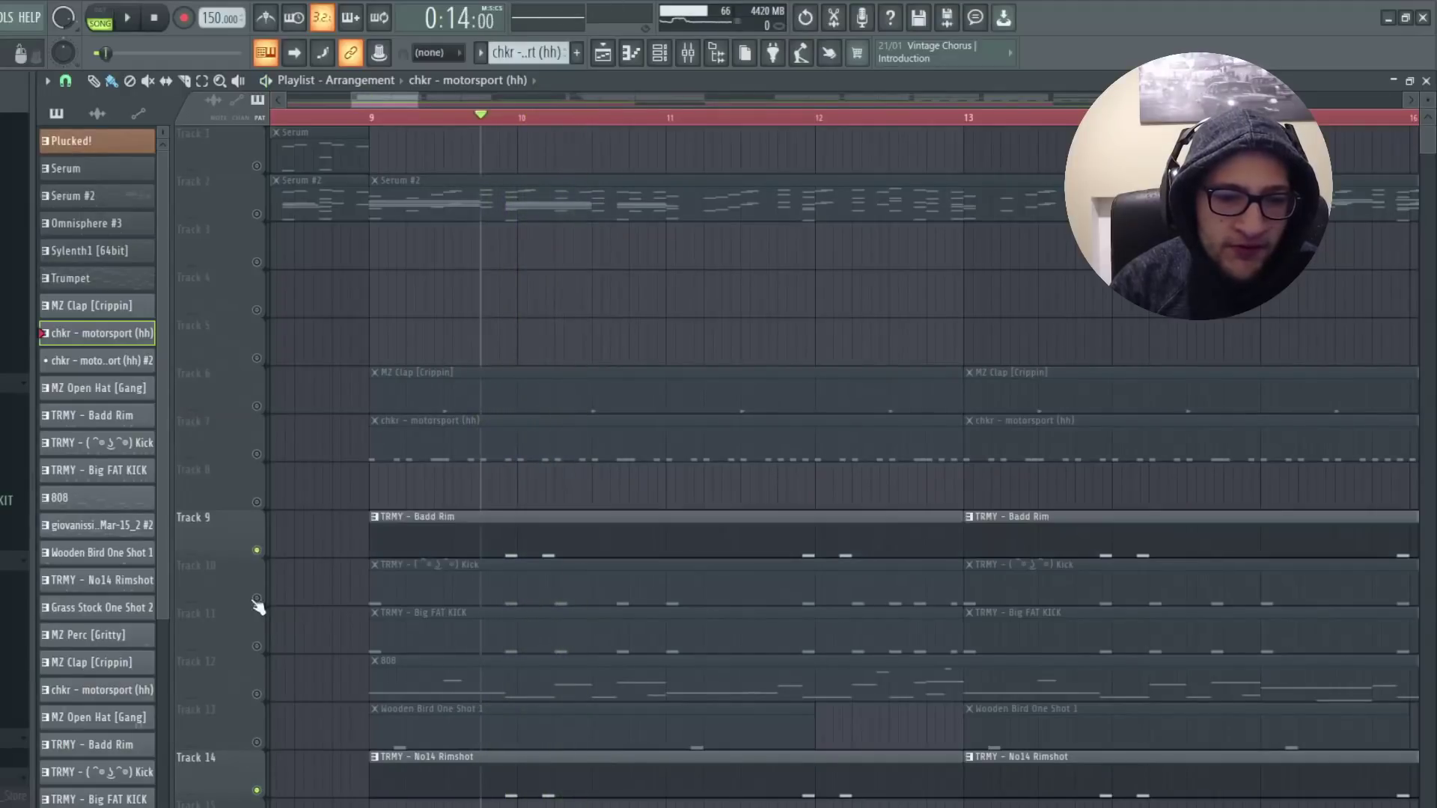
click(257, 598)
click(257, 646)
click(257, 742)
click(377, 119)
scroll(424, 375, up, 2)
key(space)
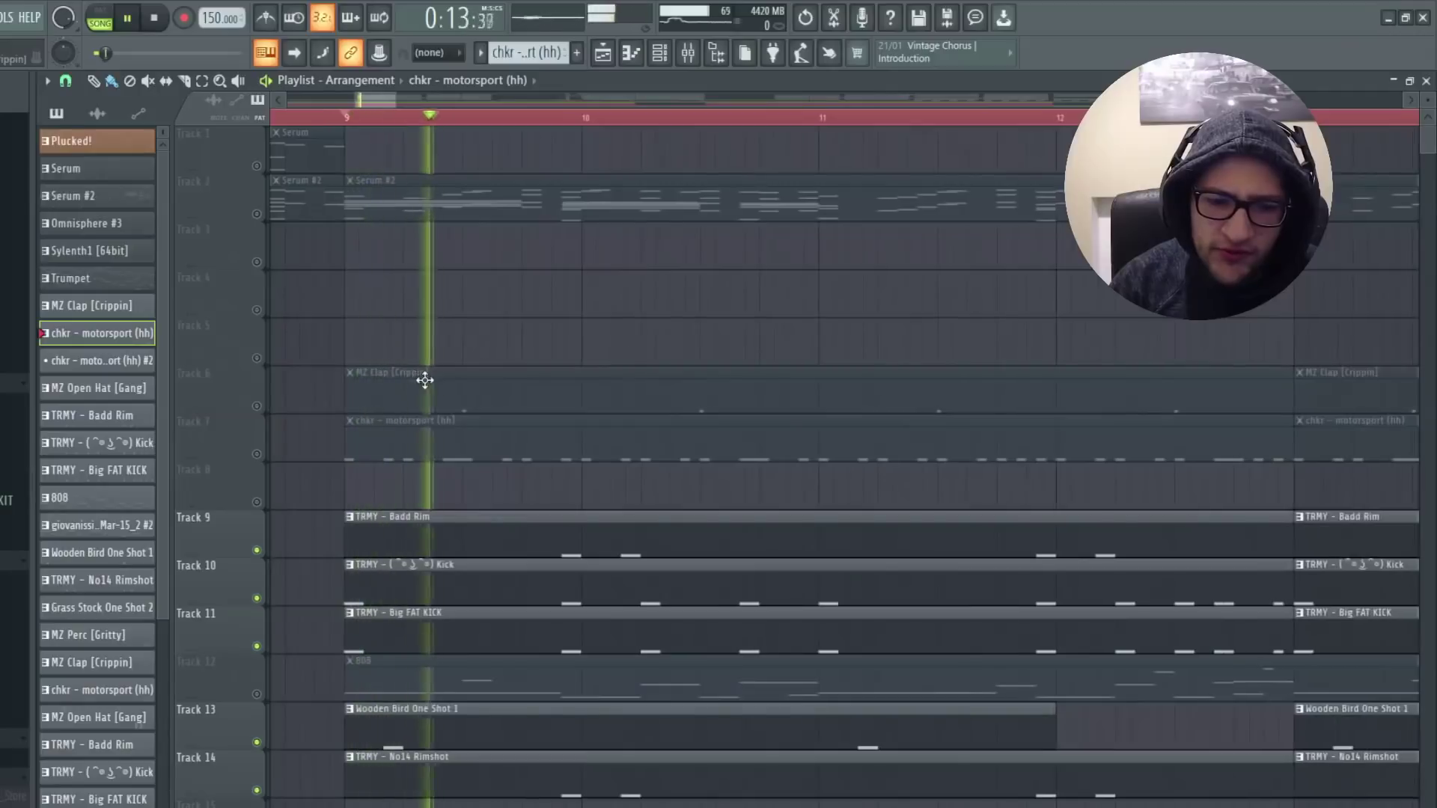
Unmute playlist tracks 7 and 6 to hear the hi-hat and clap with the rims, kicks and wooden one-shot
key(space)
click(257, 454)
click(256, 406)
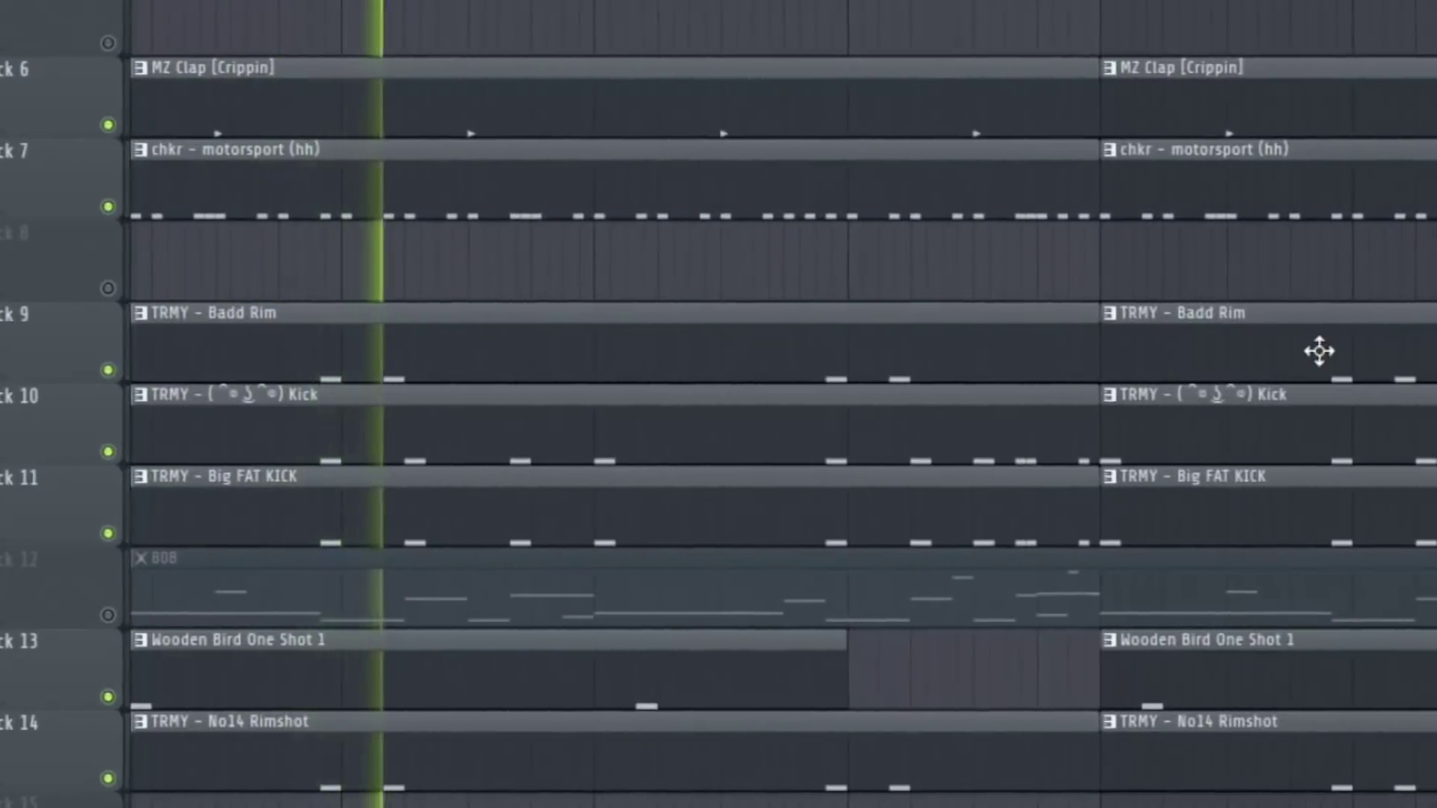
Listen to the isolated 808 on playlist track 12 and open its pattern in the piano roll
scroll(1340, 352, down, 1)
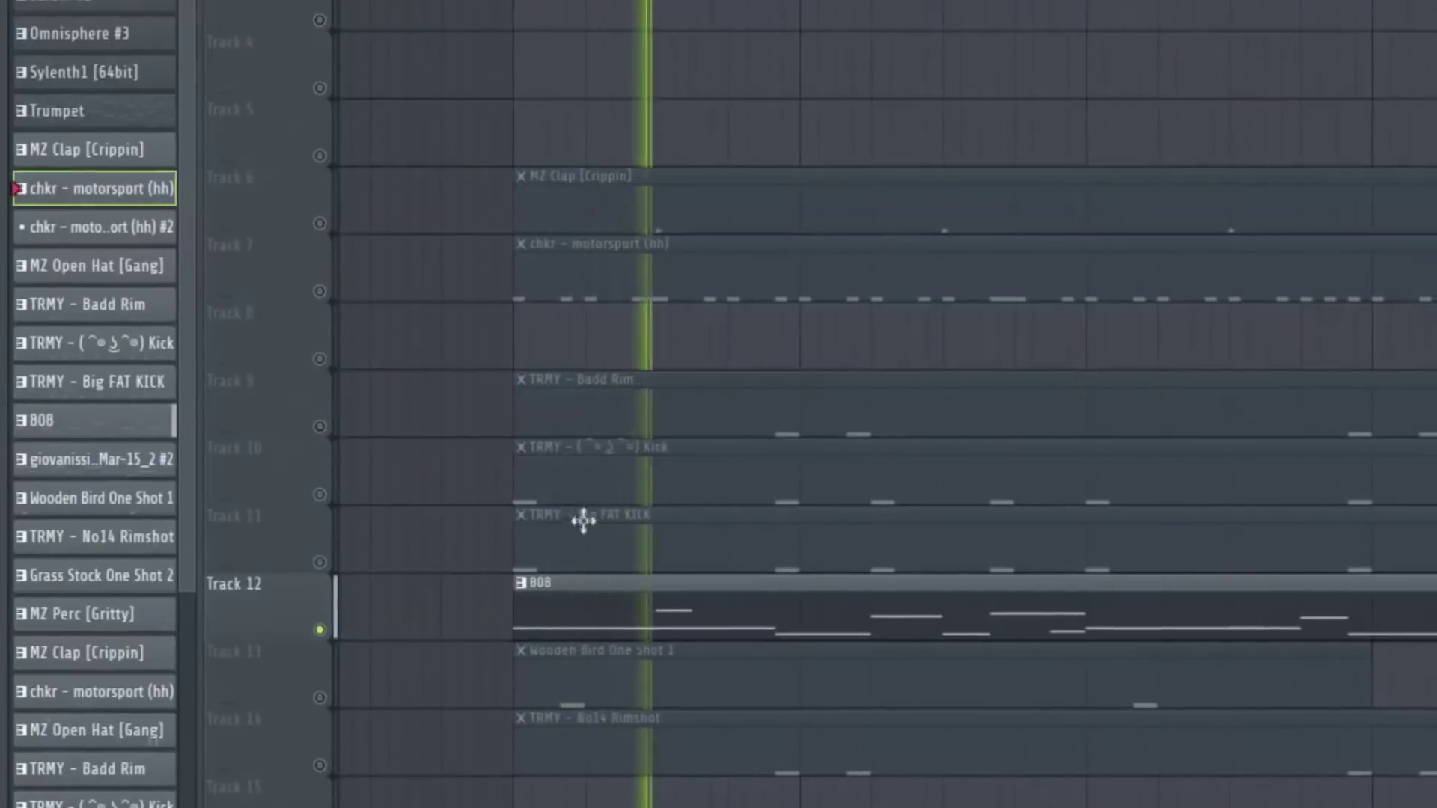
double_click(638, 586)
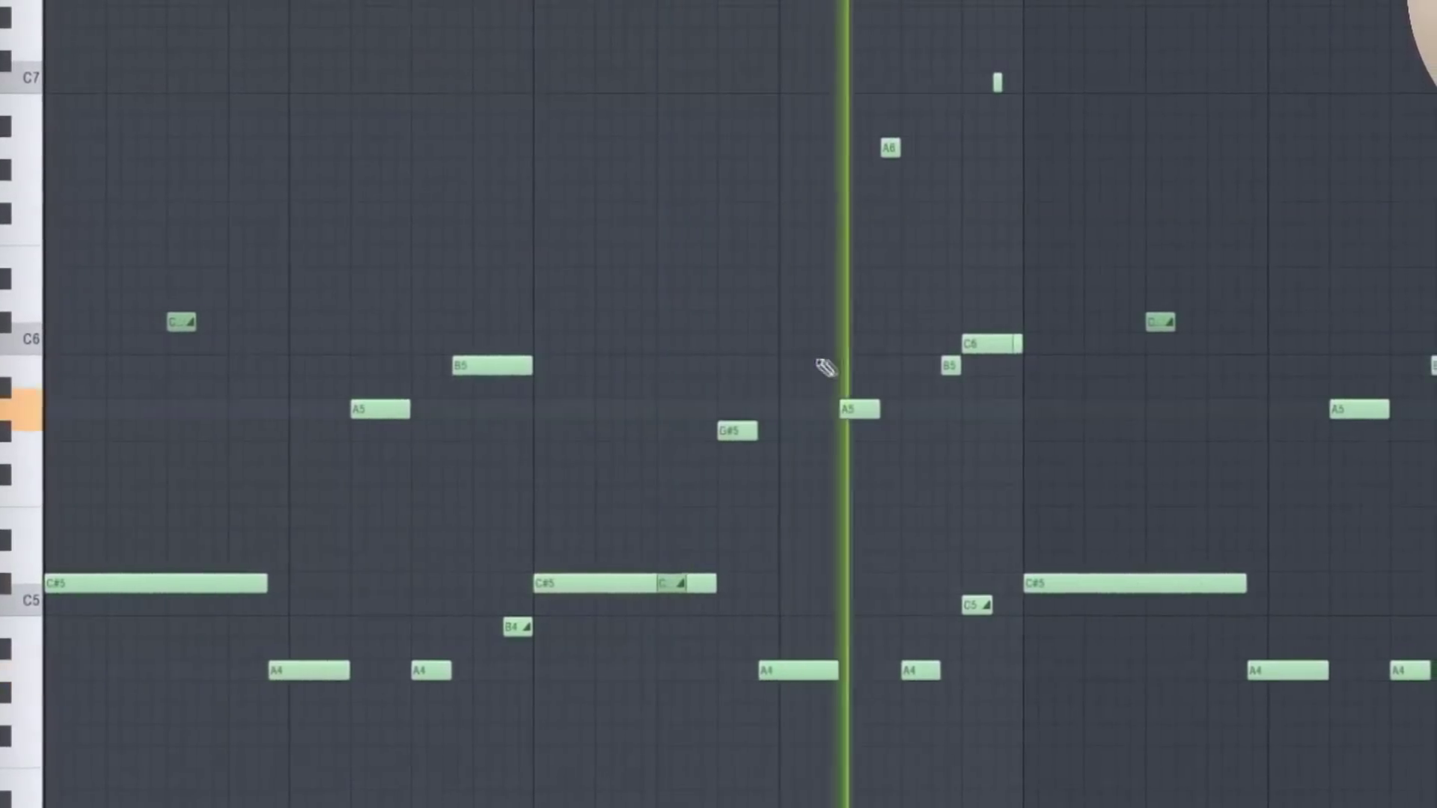
scroll(903, 368, down, 1)
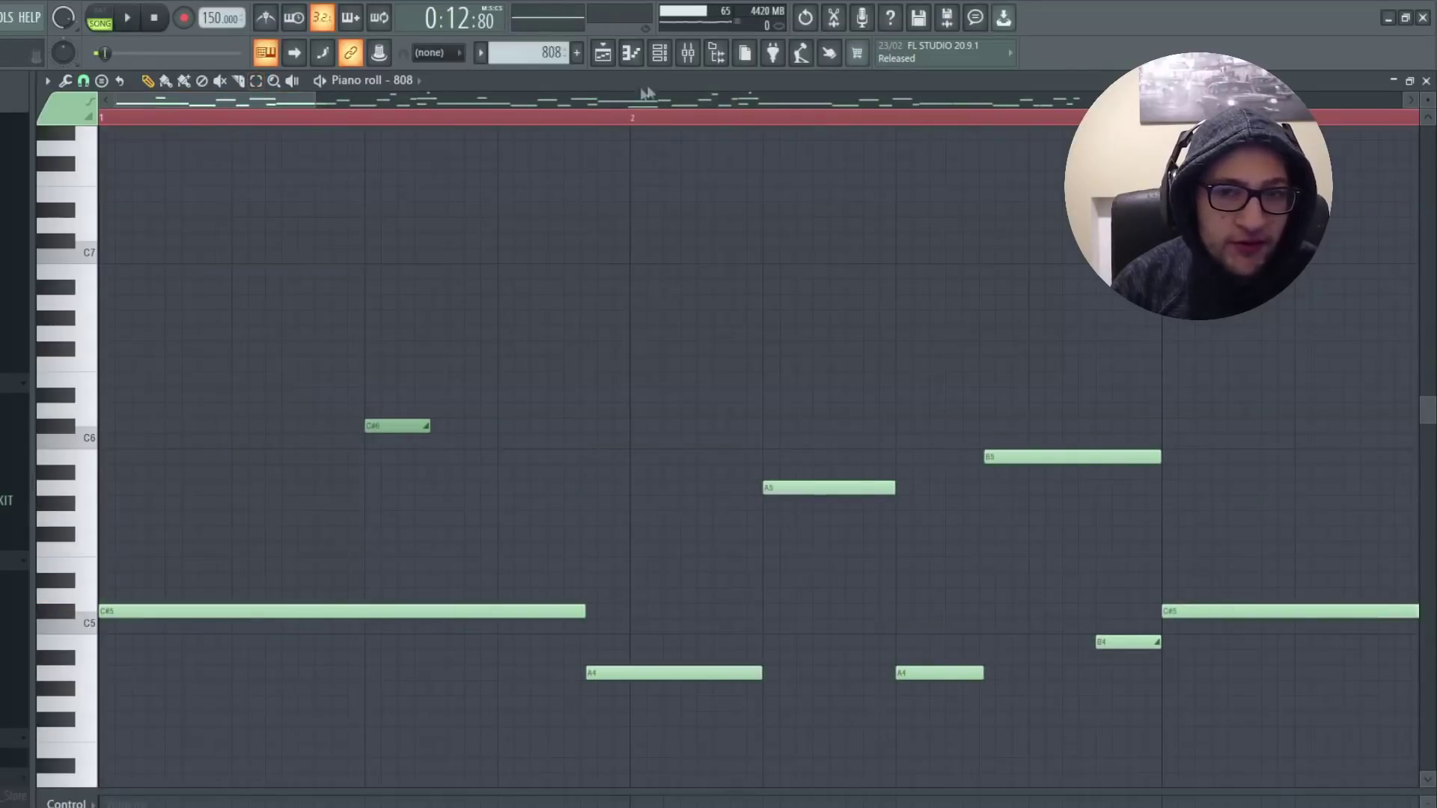
Open the 808 channel from the channel rack and view its sample settings and waveform
click(660, 52)
click(216, 511)
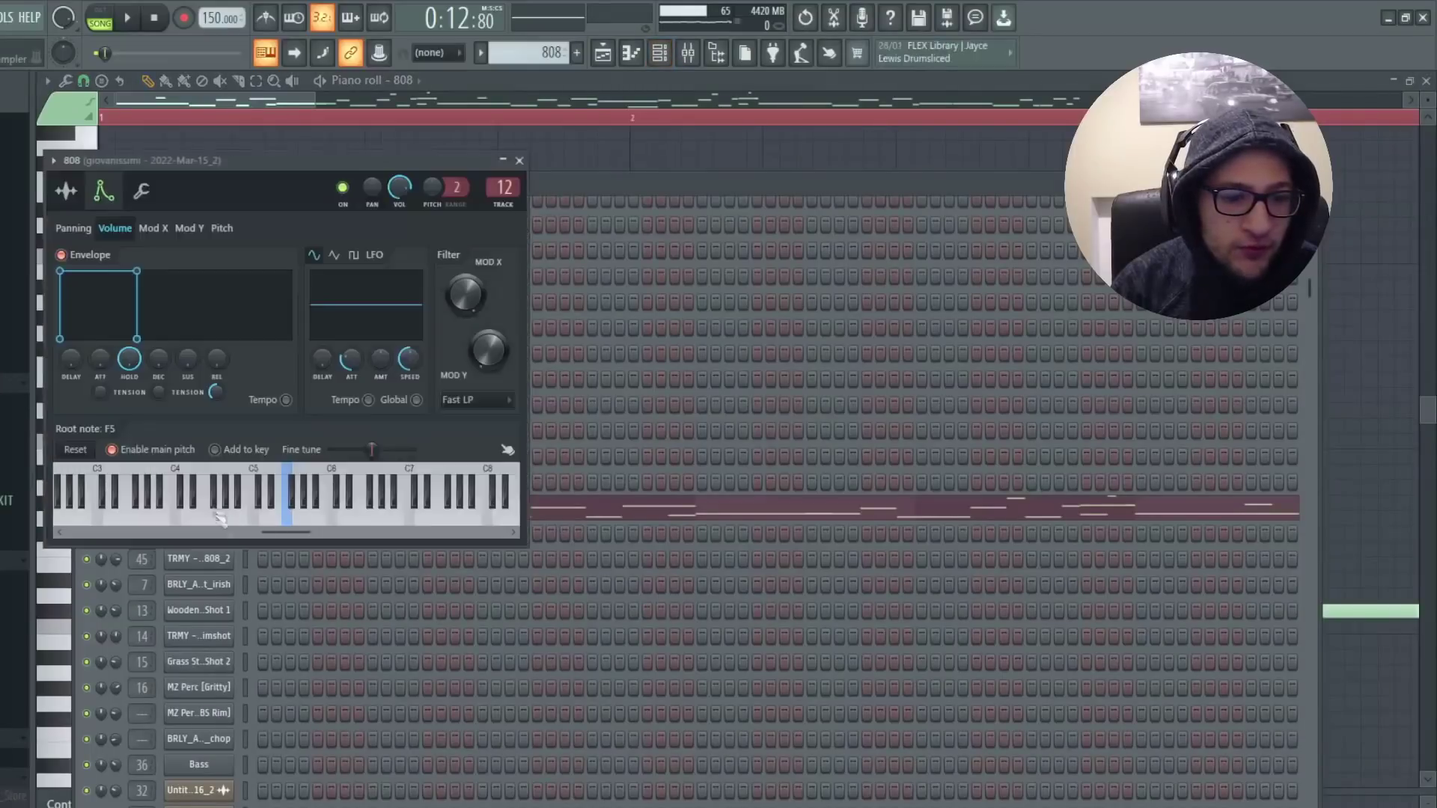
click(66, 191)
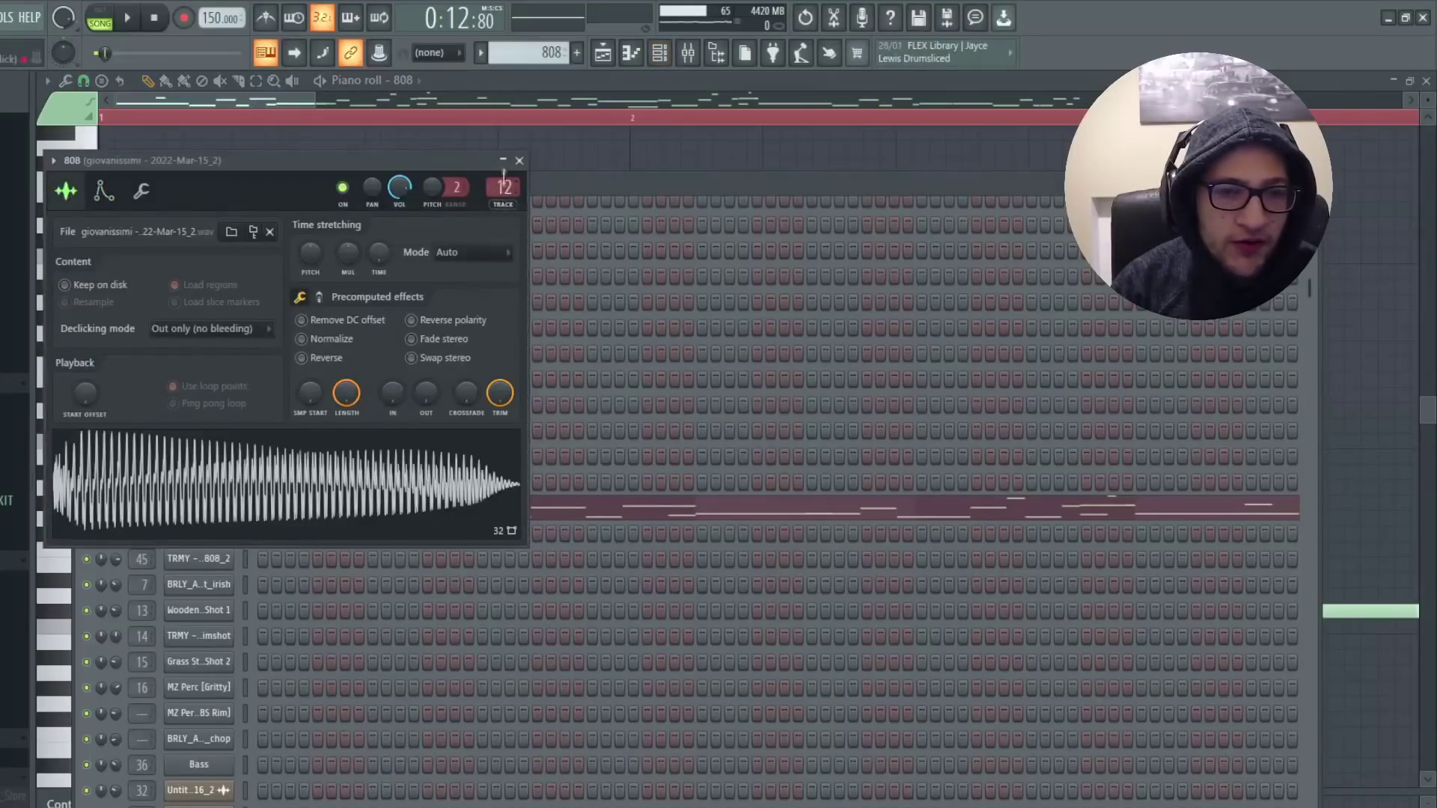
Return to the 808 piano roll and mark out the high C#6 slide note above the first long C#5 note
click(146, 121)
drag(301, 203, 453, 433)
scroll(700, 393, down, 3)
drag(465, 292, 173, 448)
drag(366, 314, 132, 509)
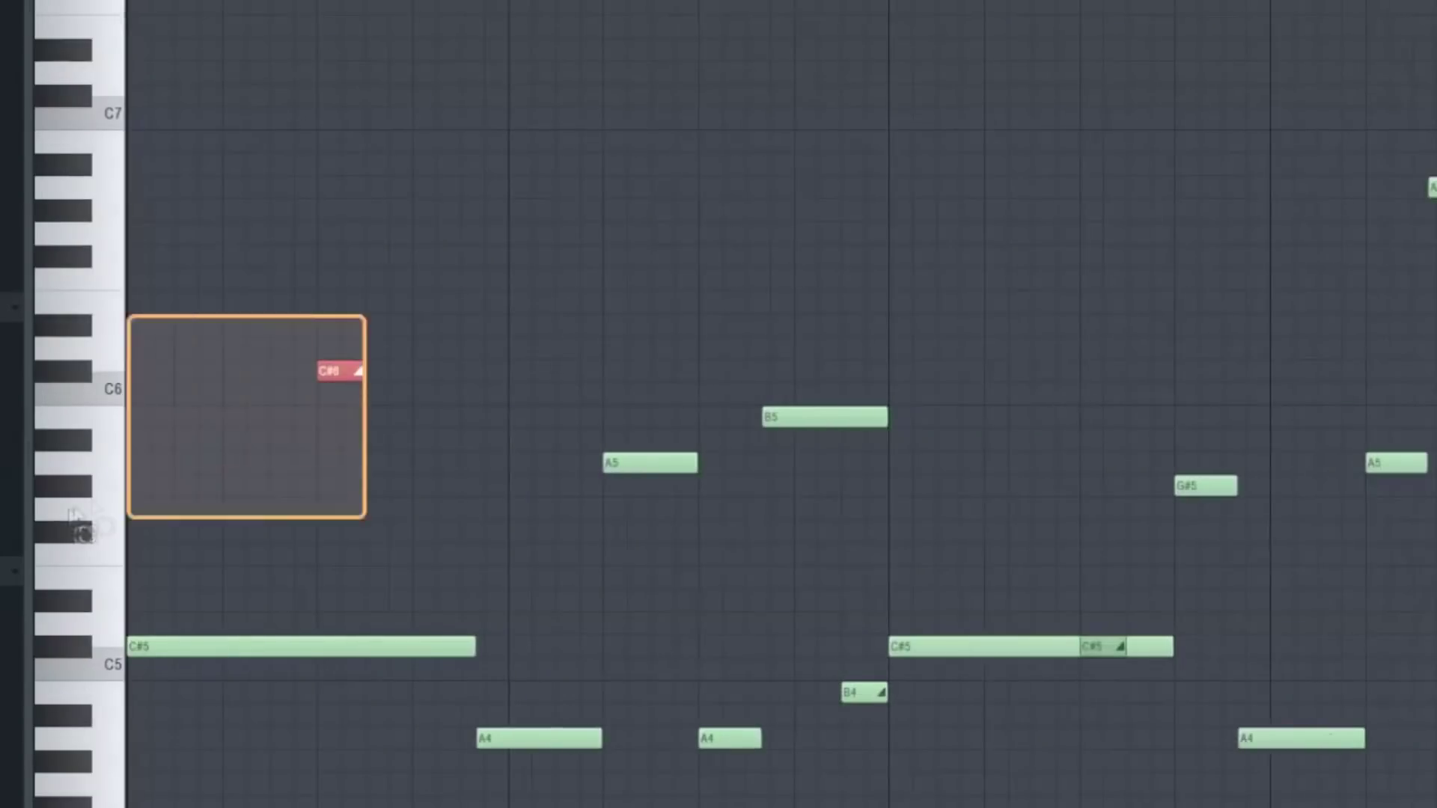
drag(264, 361, 235, 399)
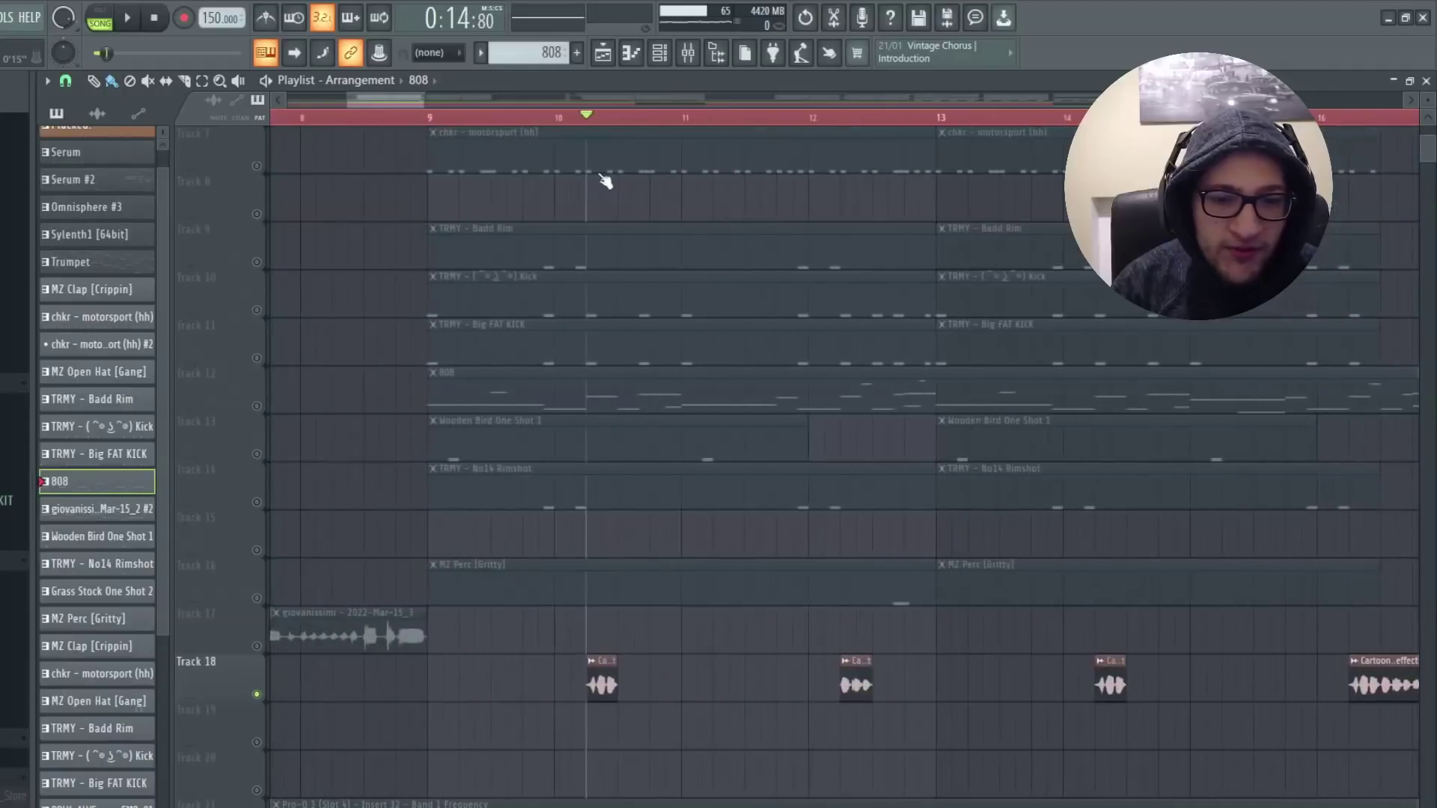
Listen to the isolated cartoon sound effect clips on playlist track 18 and examine their placement
key(space)
scroll(539, 371, down, 2)
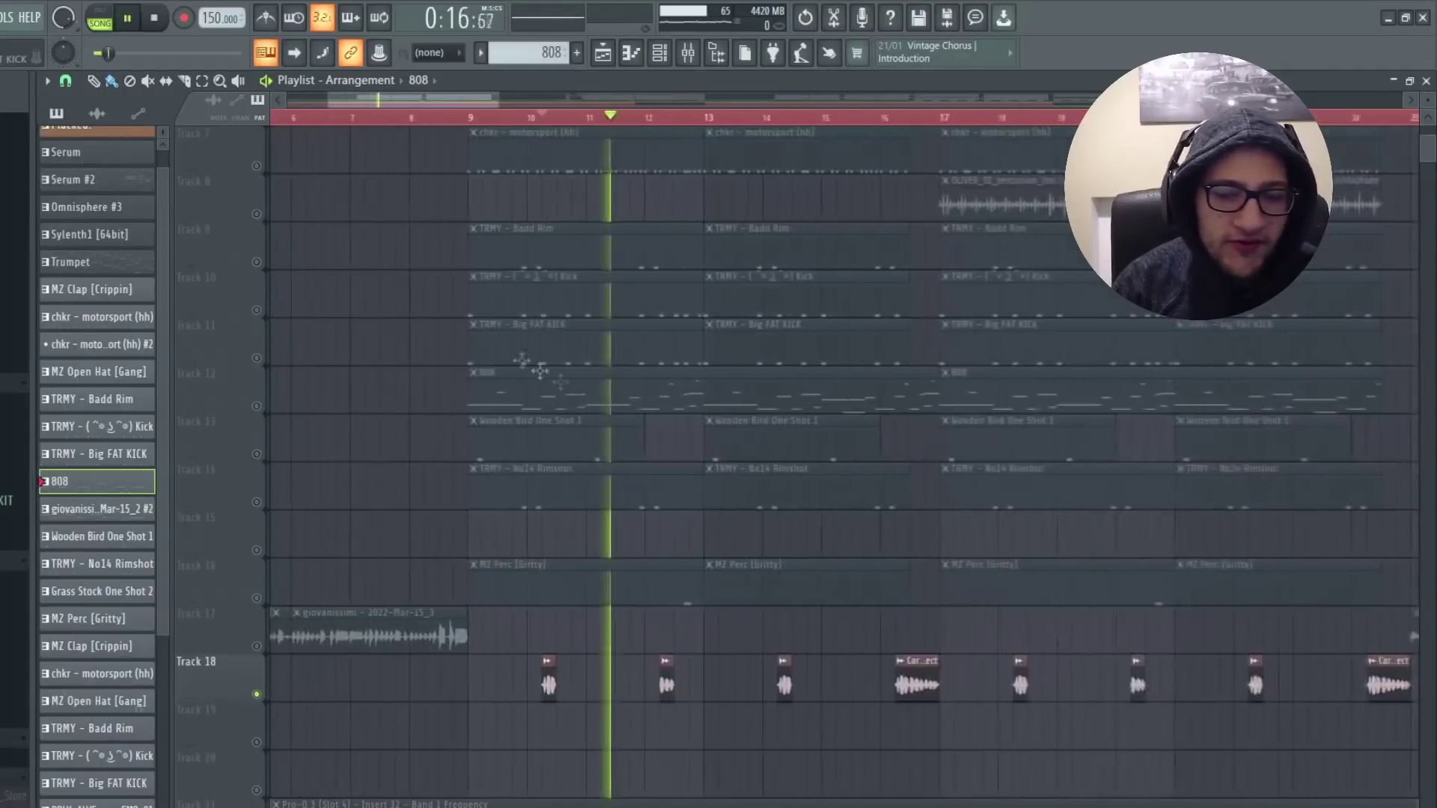
scroll(730, 409, up, 3)
scroll(735, 411, up, 3)
scroll(314, 442, down, 3)
scroll(288, 472, down, 3)
key(space)
Unmute playlist tracks 9 to 14, 7 and 6, and play the drums and 808 along with the sound effects
drag(262, 500, 269, 236)
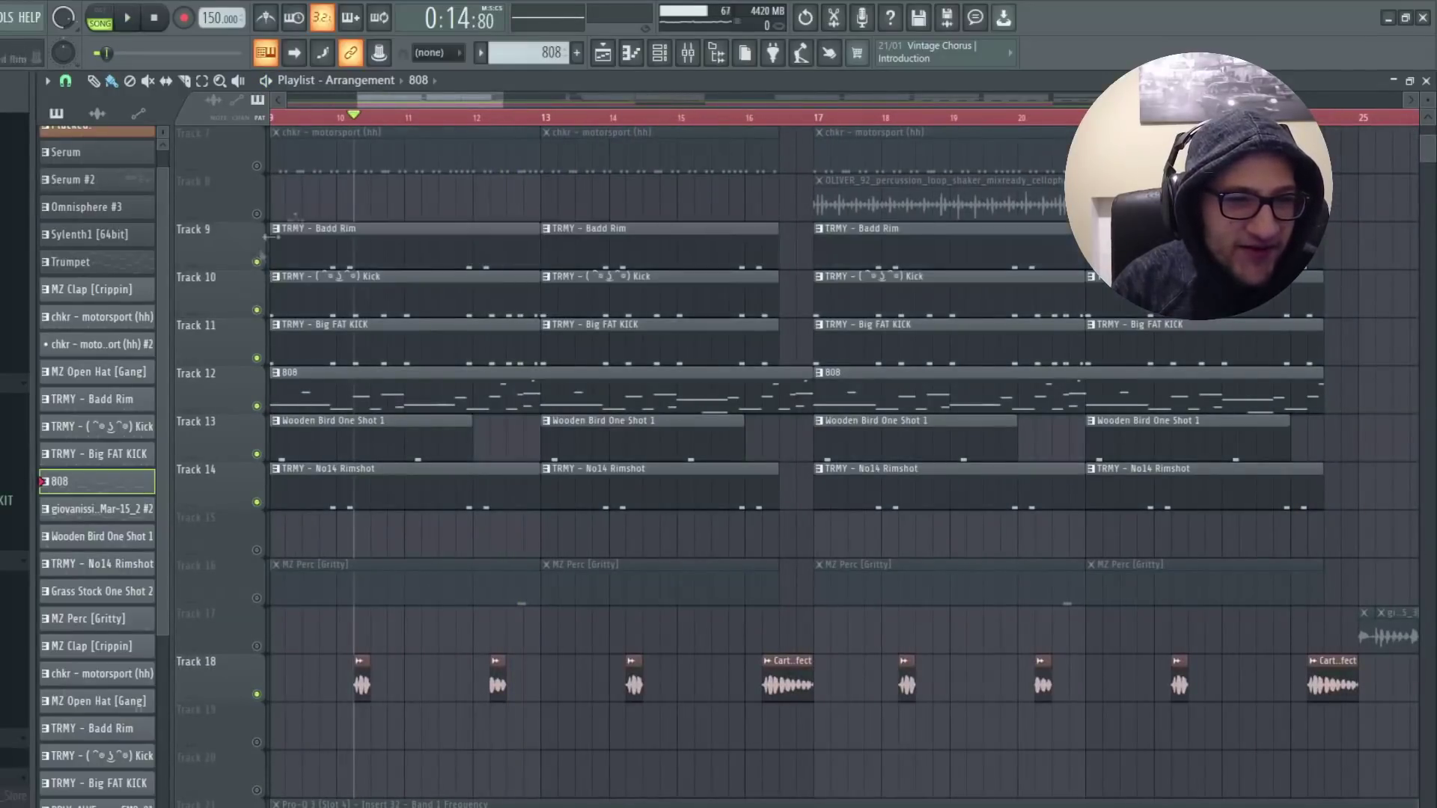
scroll(417, 167, up, 3)
drag(262, 310, 284, 253)
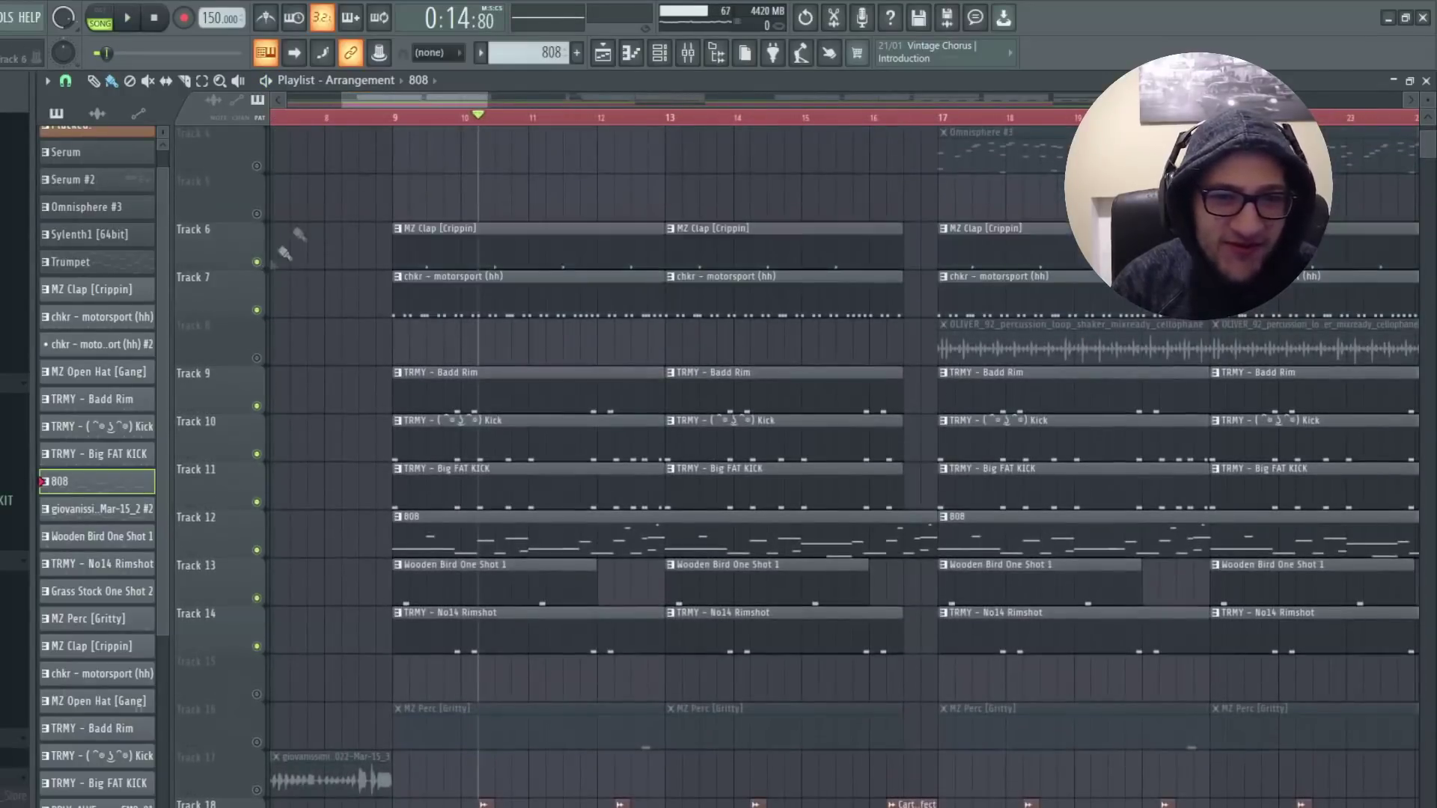
key(space)
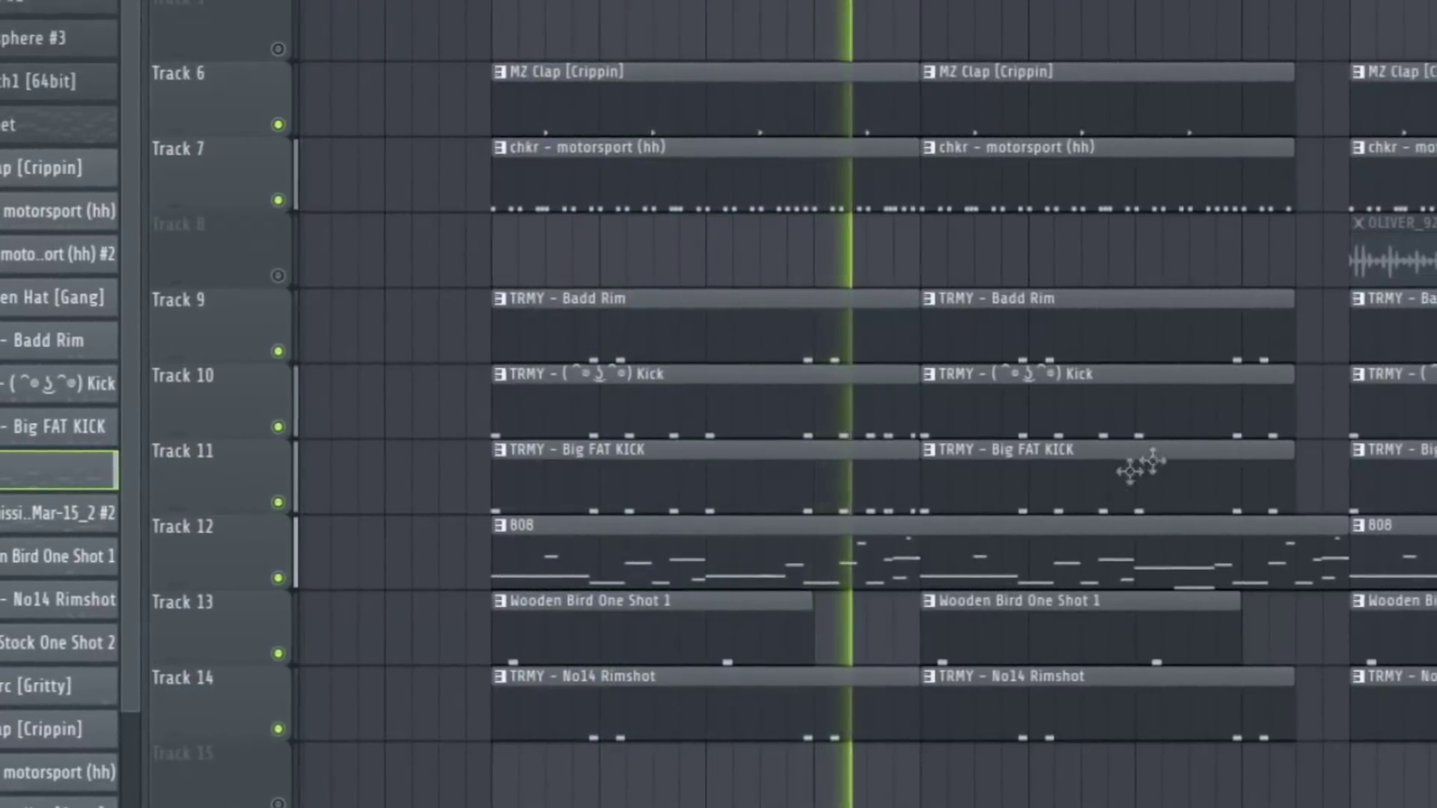
Unmute the OLIVER shaker loop on playlist track 8 while the drums play
scroll(1058, 471, up, 2)
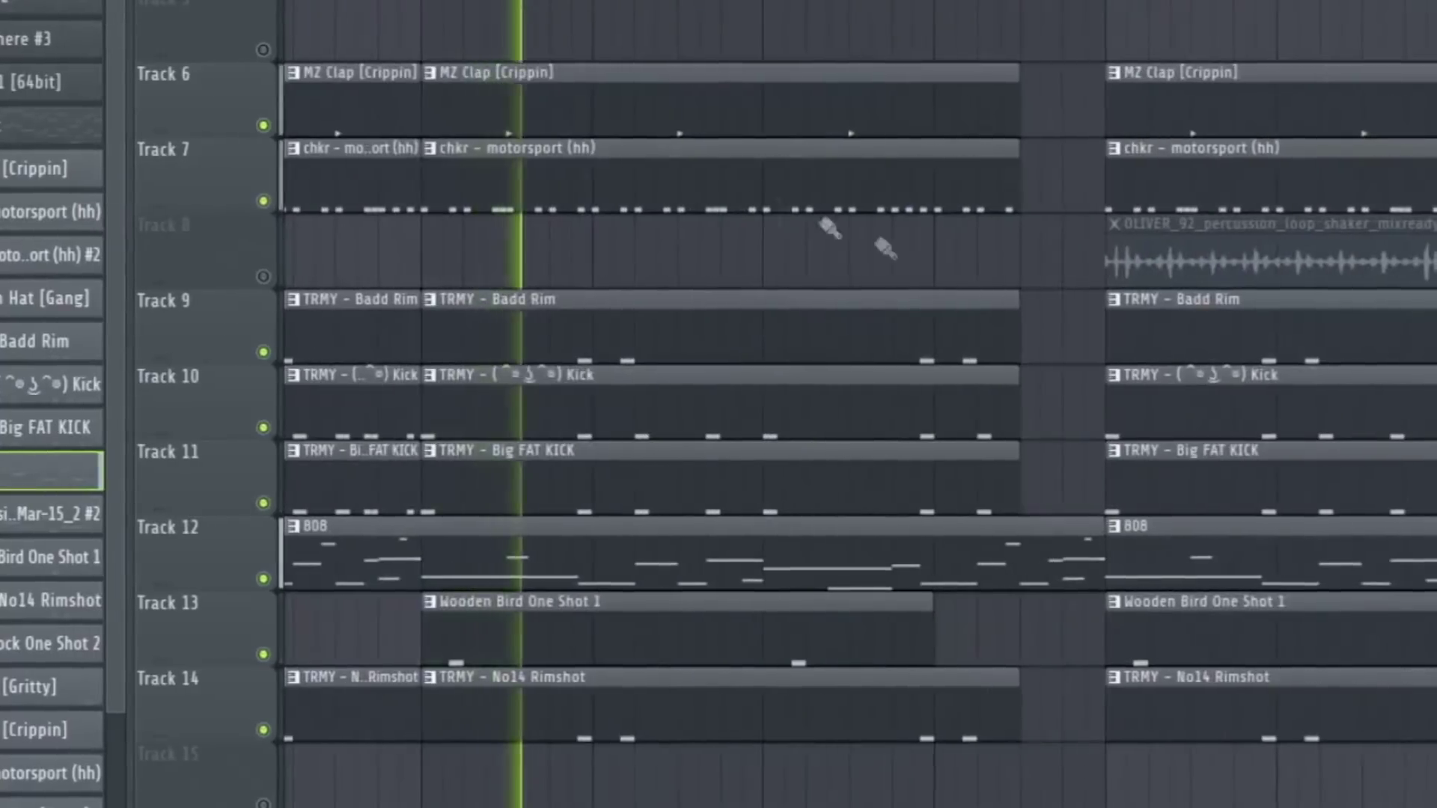
click(261, 278)
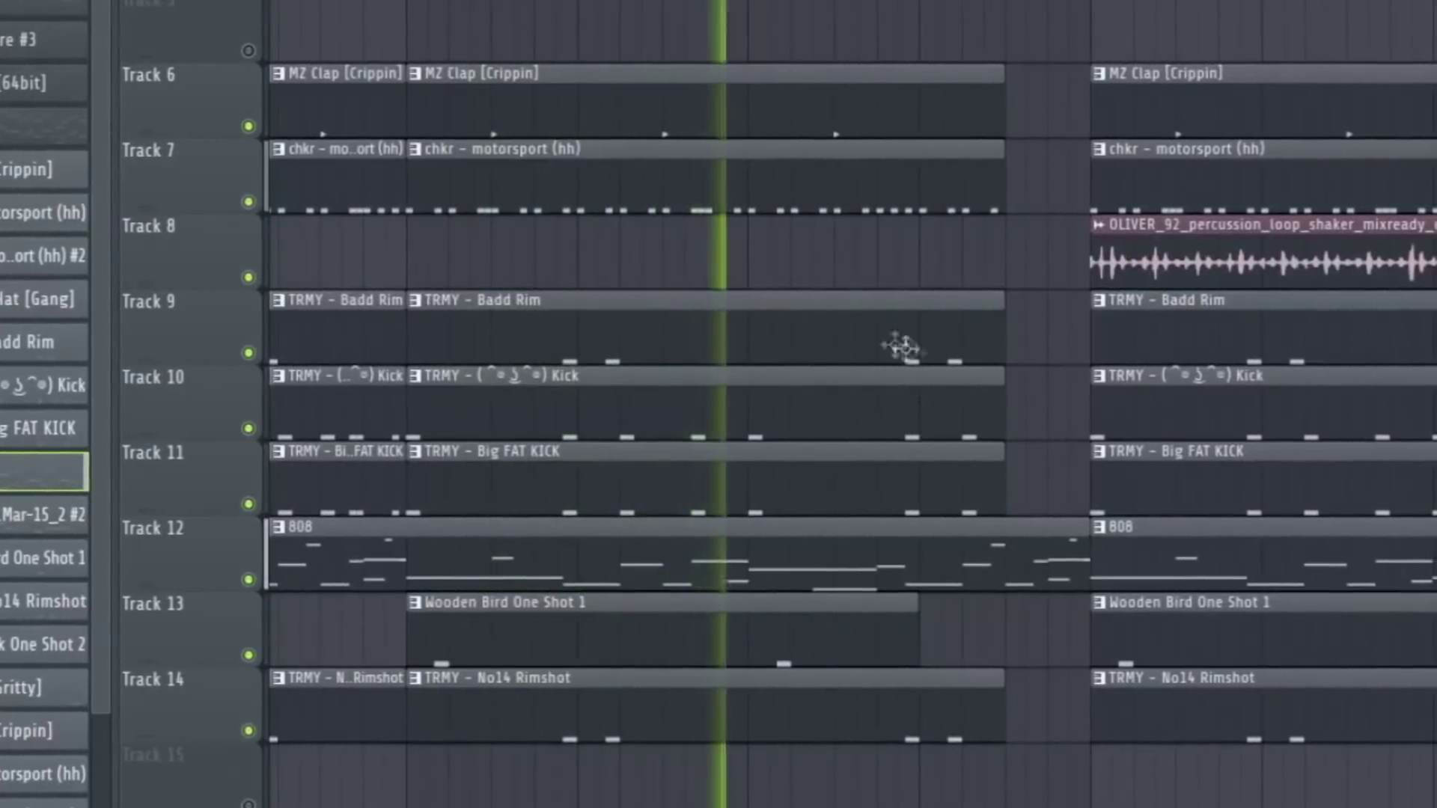
scroll(846, 401, down, 3)
scroll(1011, 433, up, 3)
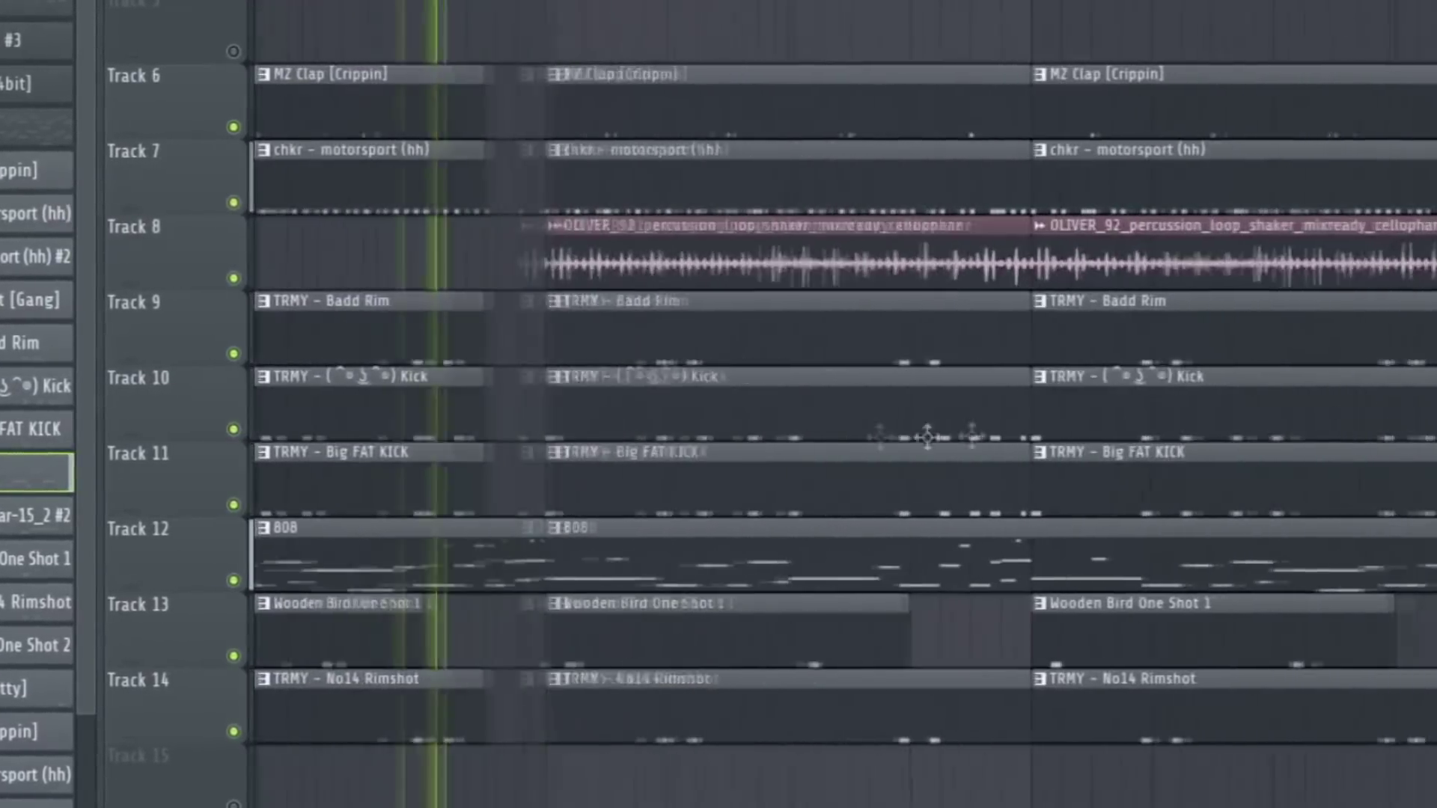
Listen to the OLIVER percussion shaker loop on playlist track 8 from bar 17 without the drums
click(586, 239)
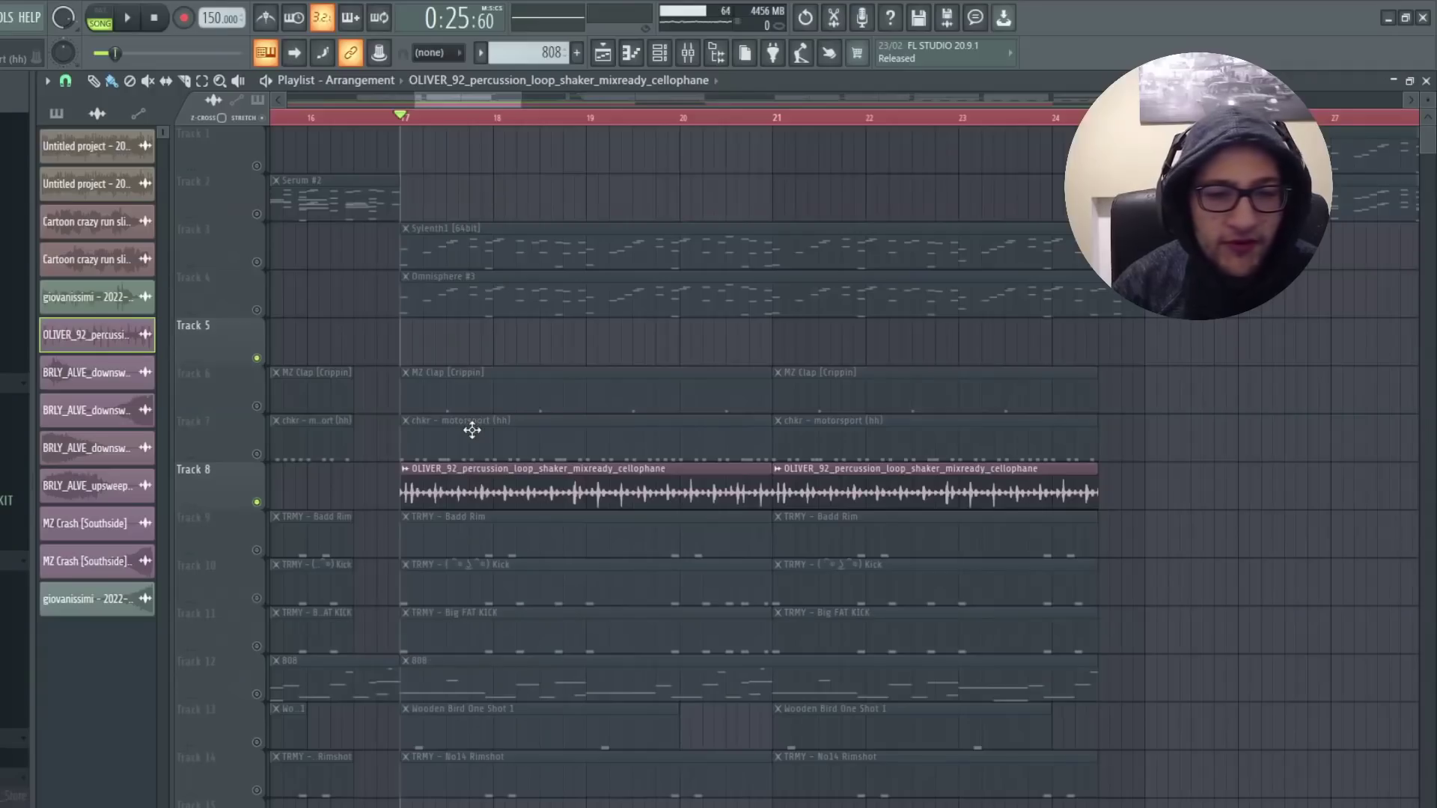
key(space)
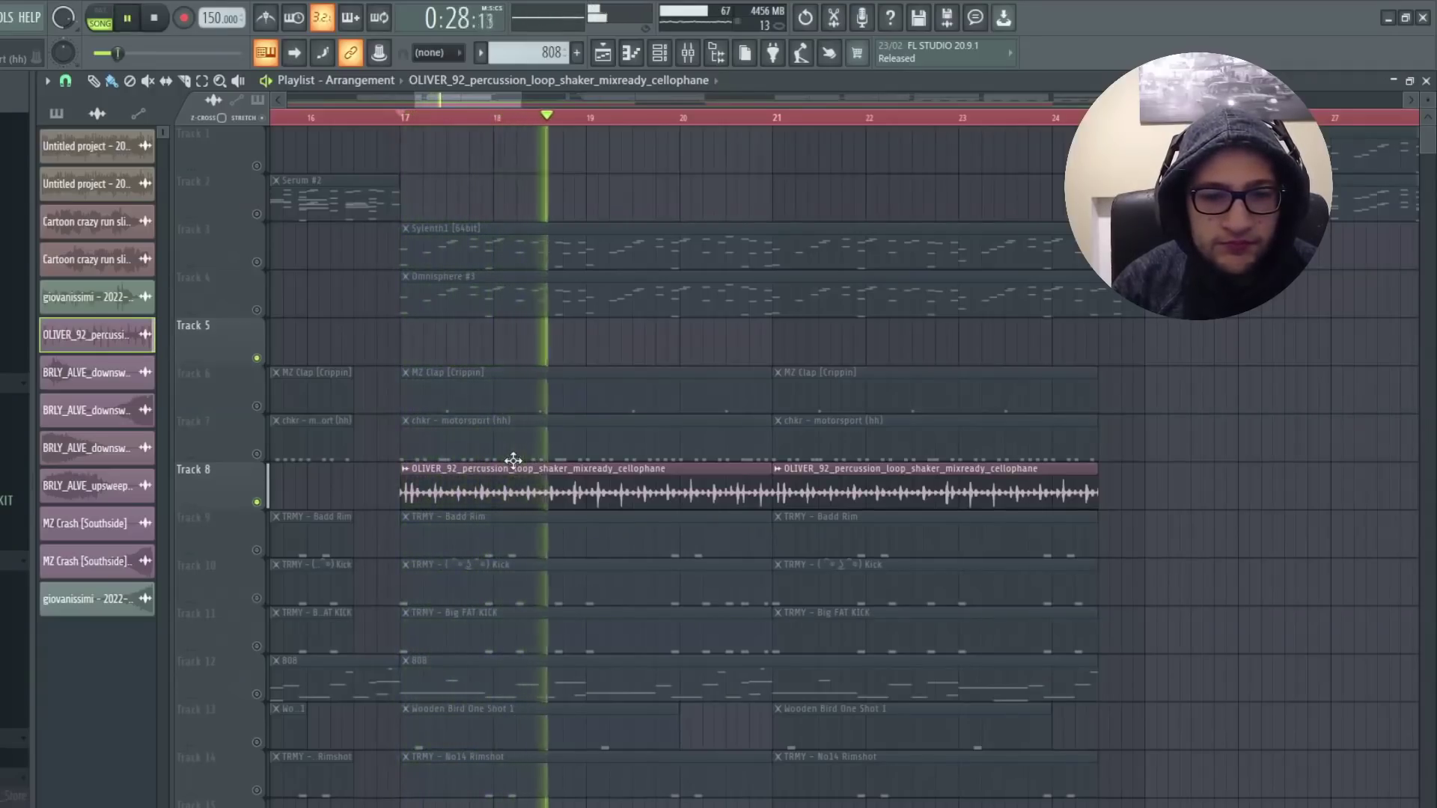
click(701, 50)
key(space)
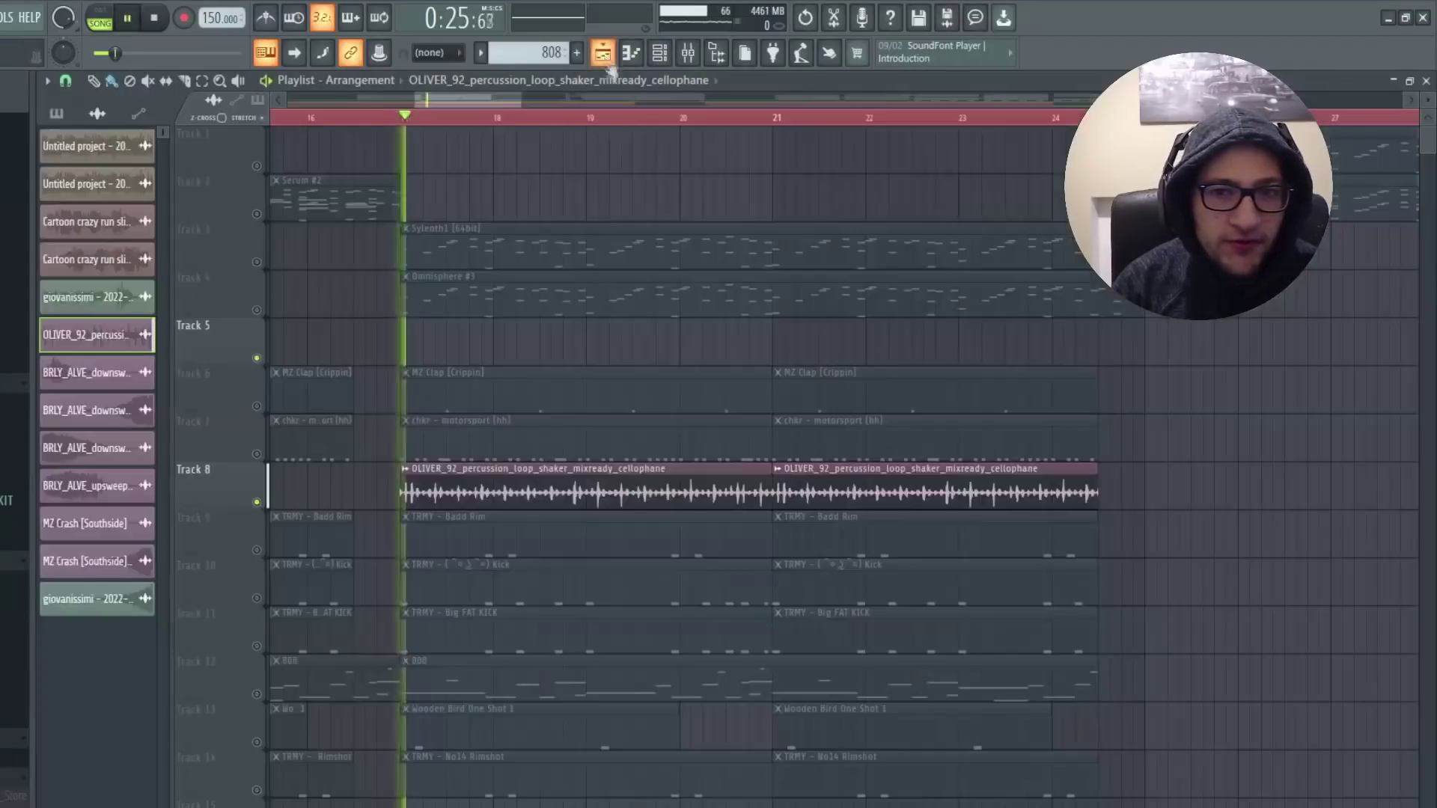
Open the shaker loop's sample settings to view its time stretching and waveform, and close them
double_click(535, 471)
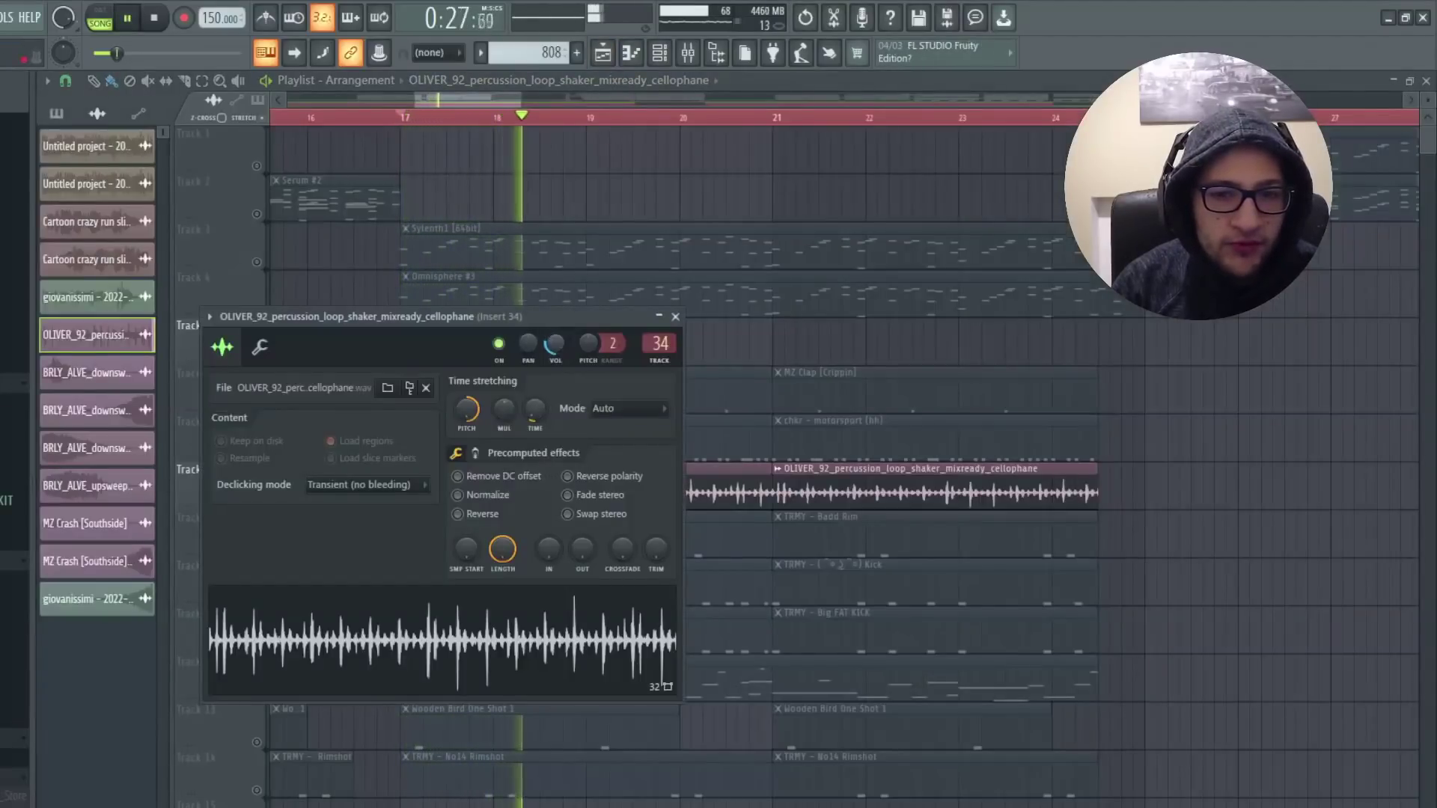
click(676, 316)
scroll(503, 449, down, 2)
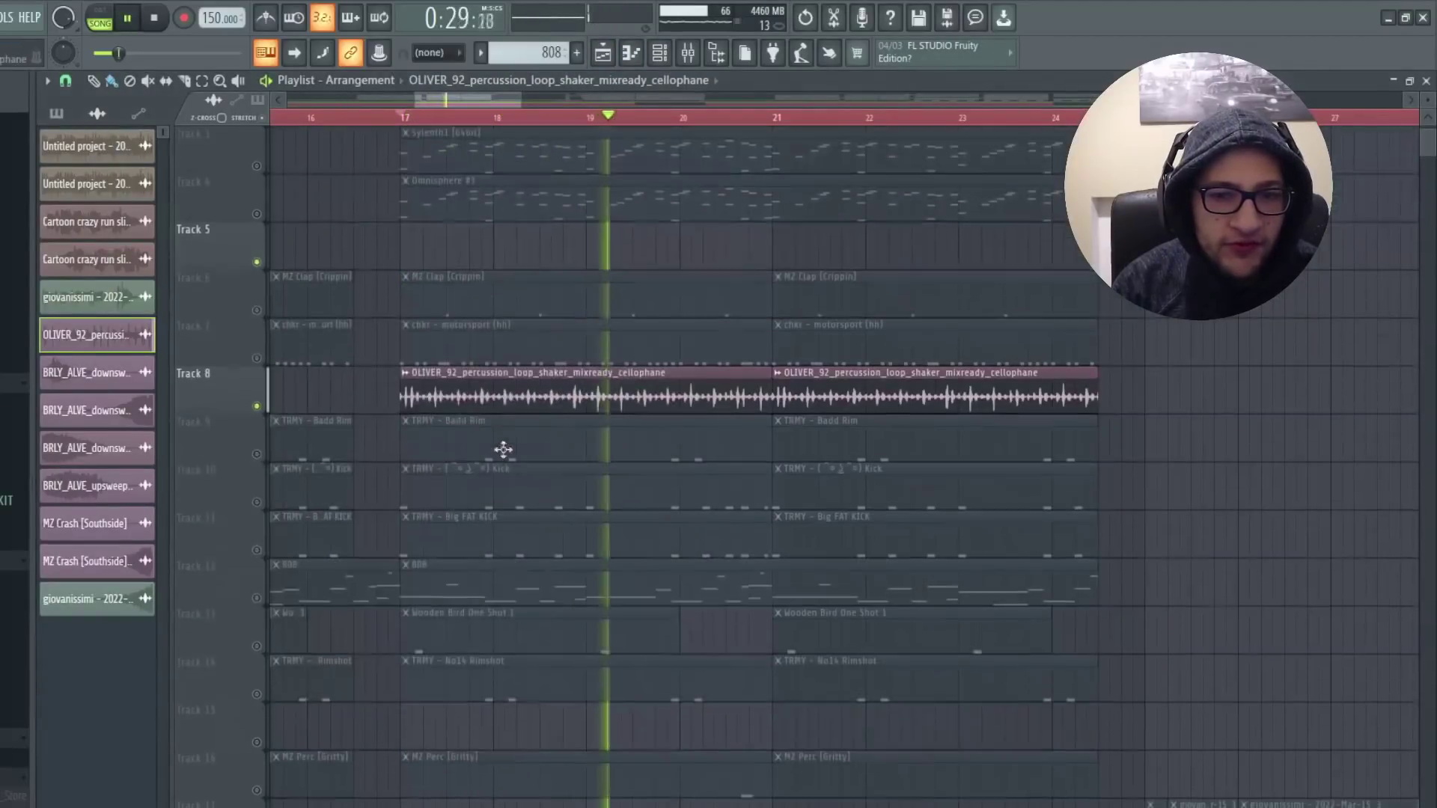
Unmute playlist tracks 6, 7 and 9 to 14 to hear the drums and 808 with the shaker loop
click(257, 357)
click(257, 310)
click(257, 454)
click(257, 501)
click(256, 549)
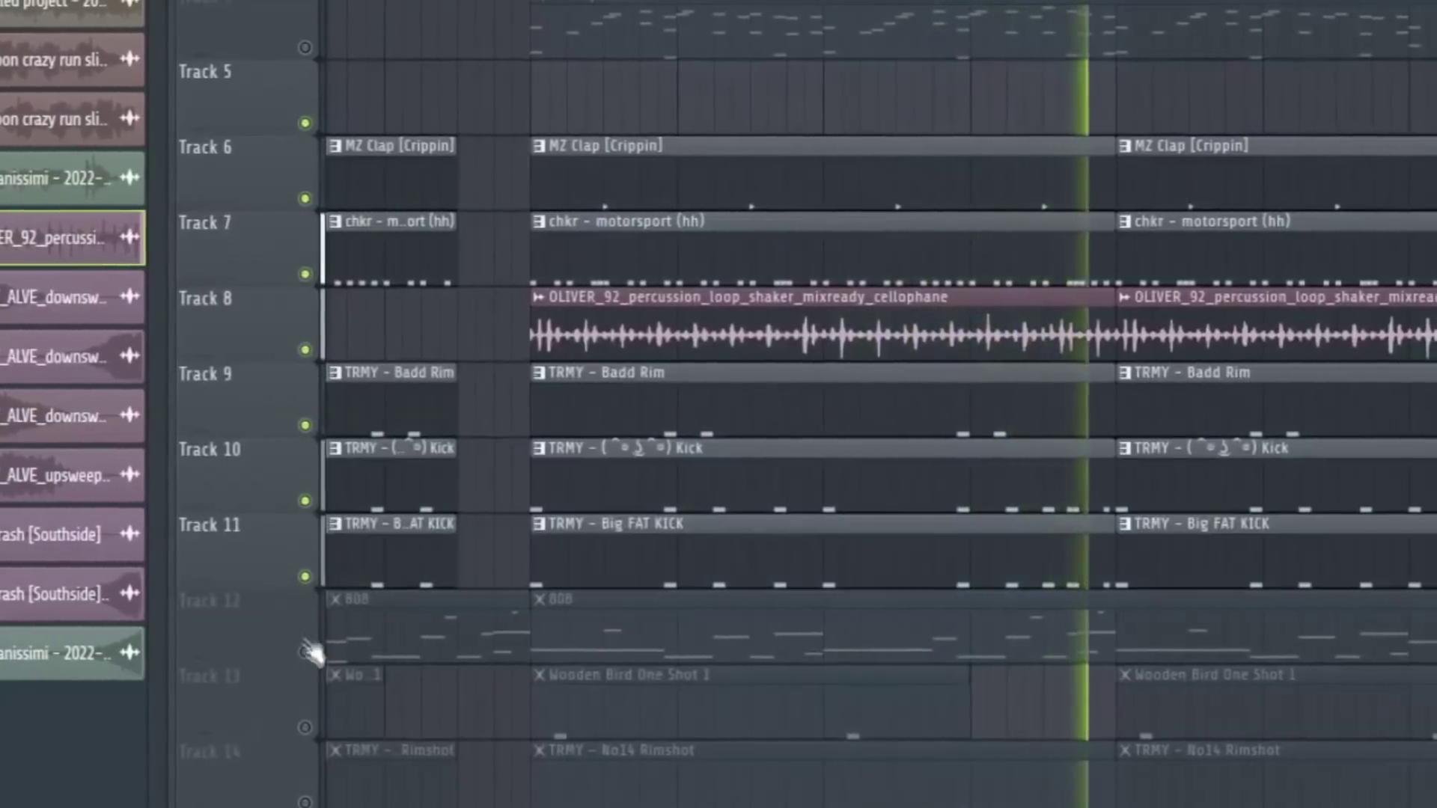
drag(311, 653, 305, 803)
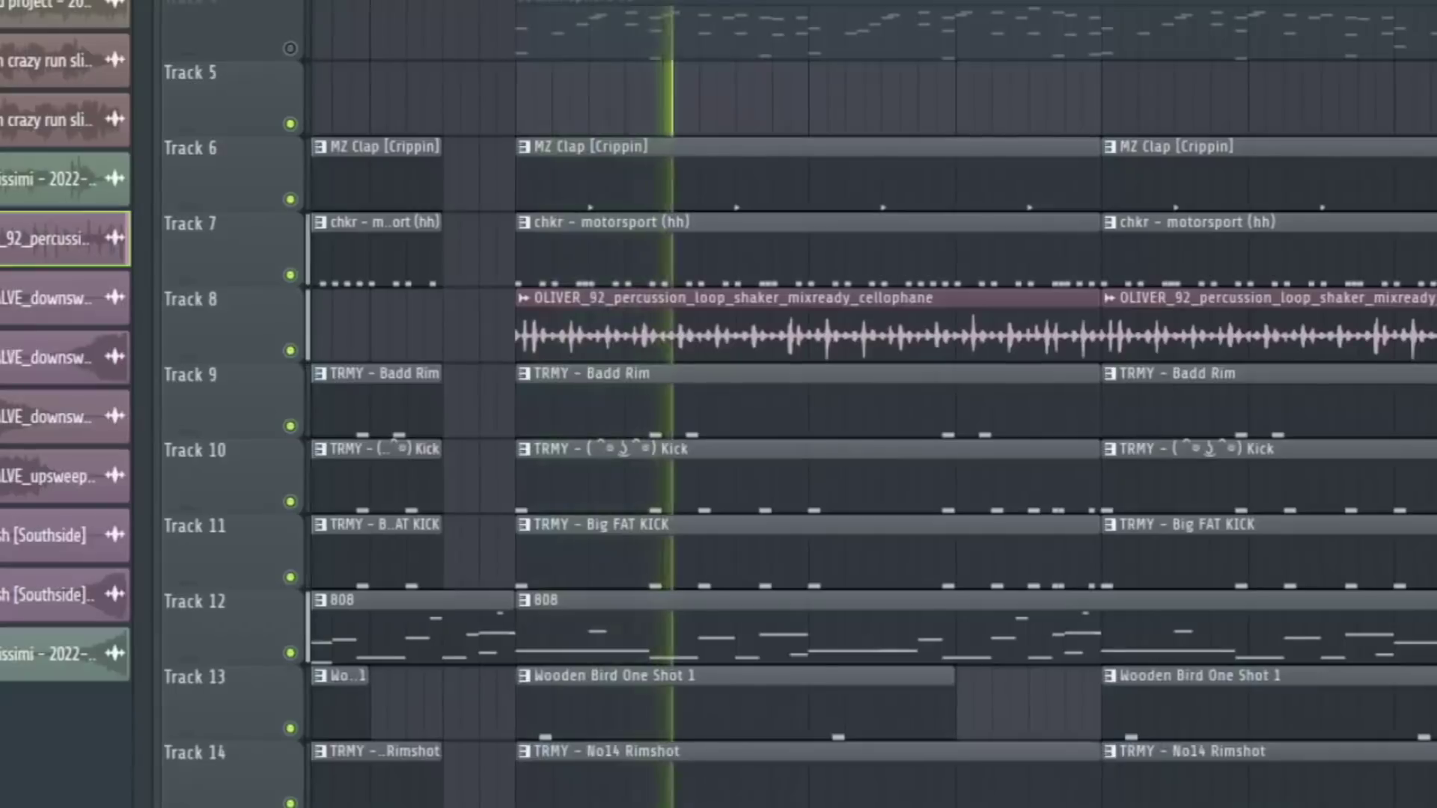
scroll(524, 583, down, 5)
scroll(460, 543, up, 6)
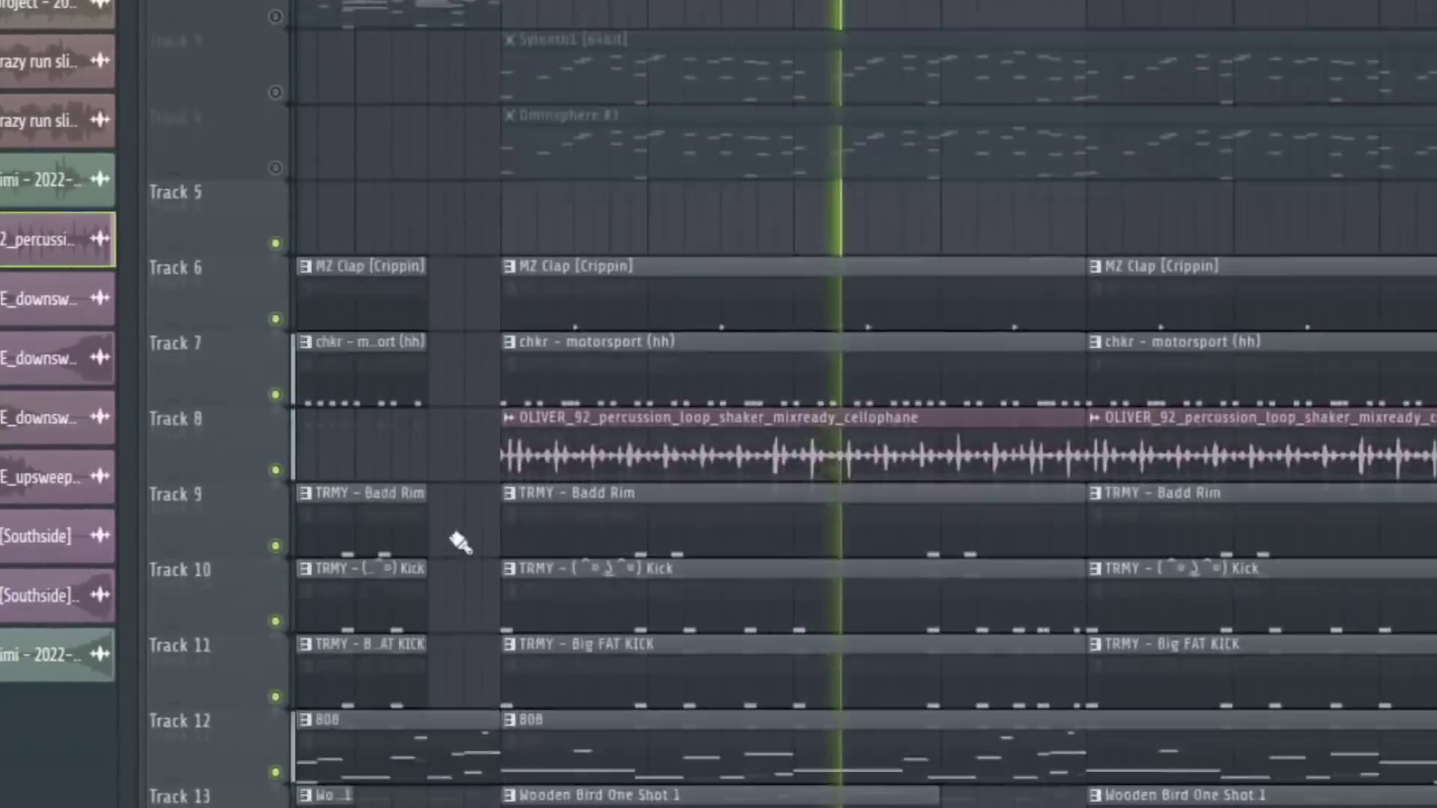
Listen to the isolated Grass Stock One Shot 2 pattern on playlist track 15 from bar 37
scroll(461, 543, up, 1)
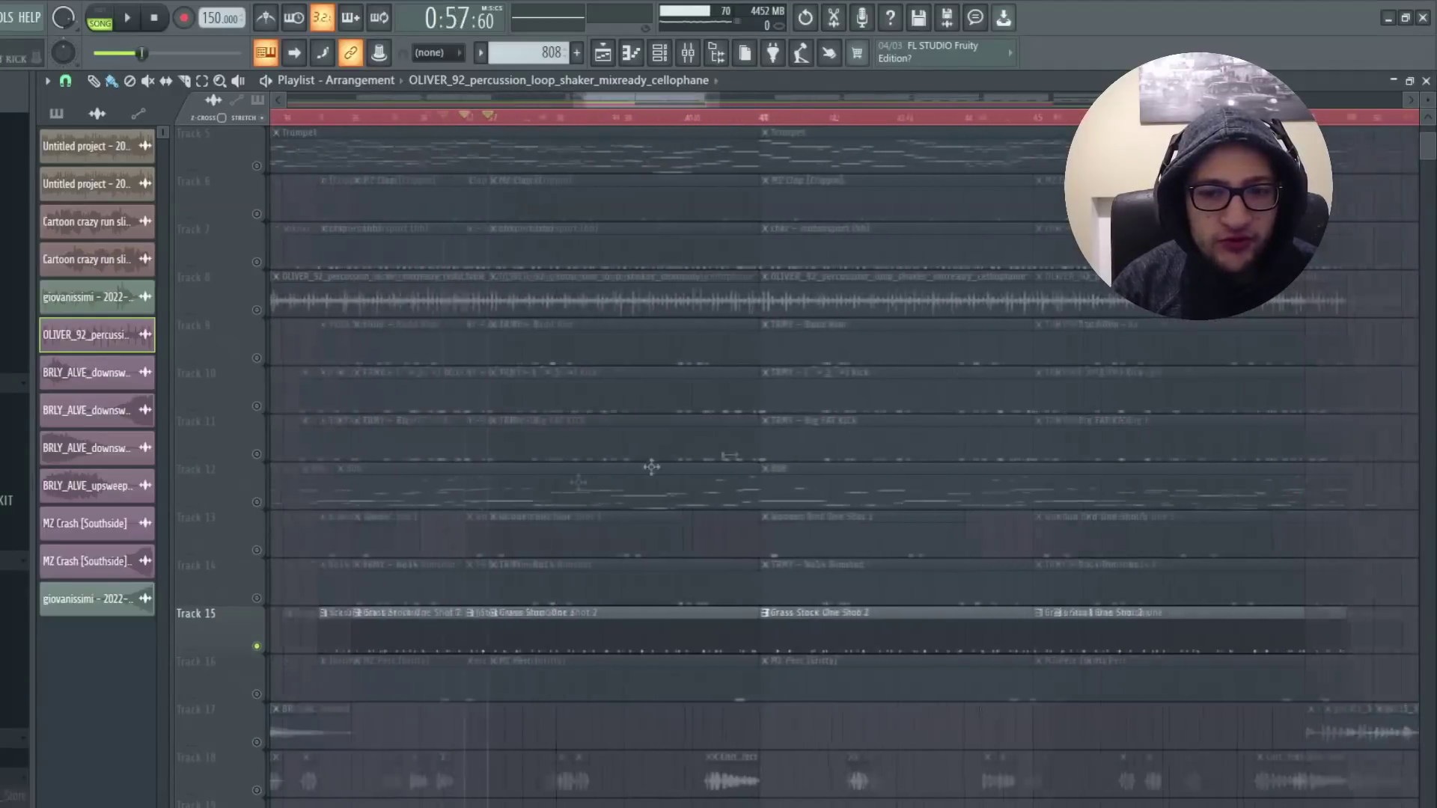
scroll(651, 468, up, 3)
key(space)
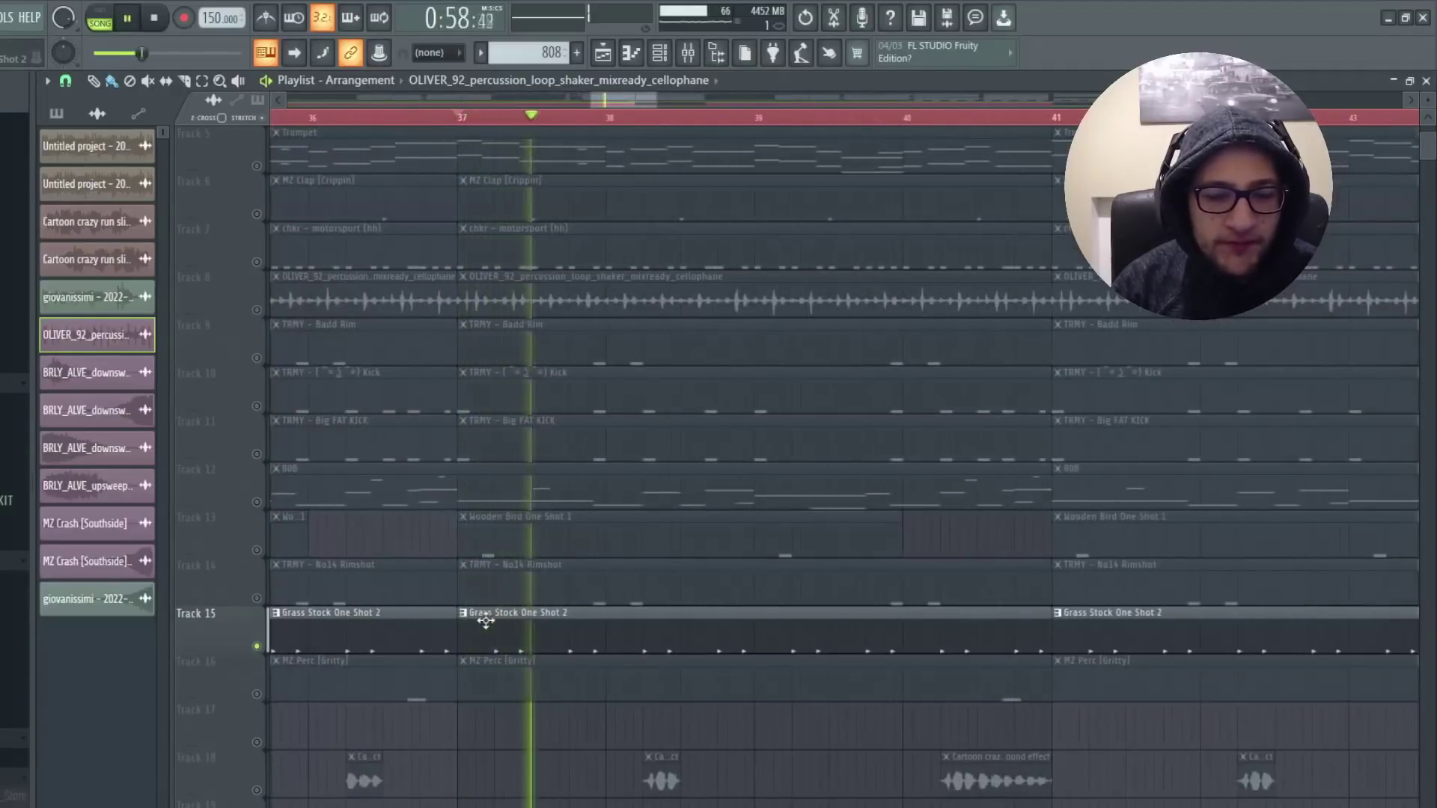
Unmute playlist tracks 9, 7 and 6 to add the rim, hi-hat and clap to the Grass Stock one-shot
click(257, 357)
scroll(266, 370, up, 3)
click(257, 406)
click(257, 358)
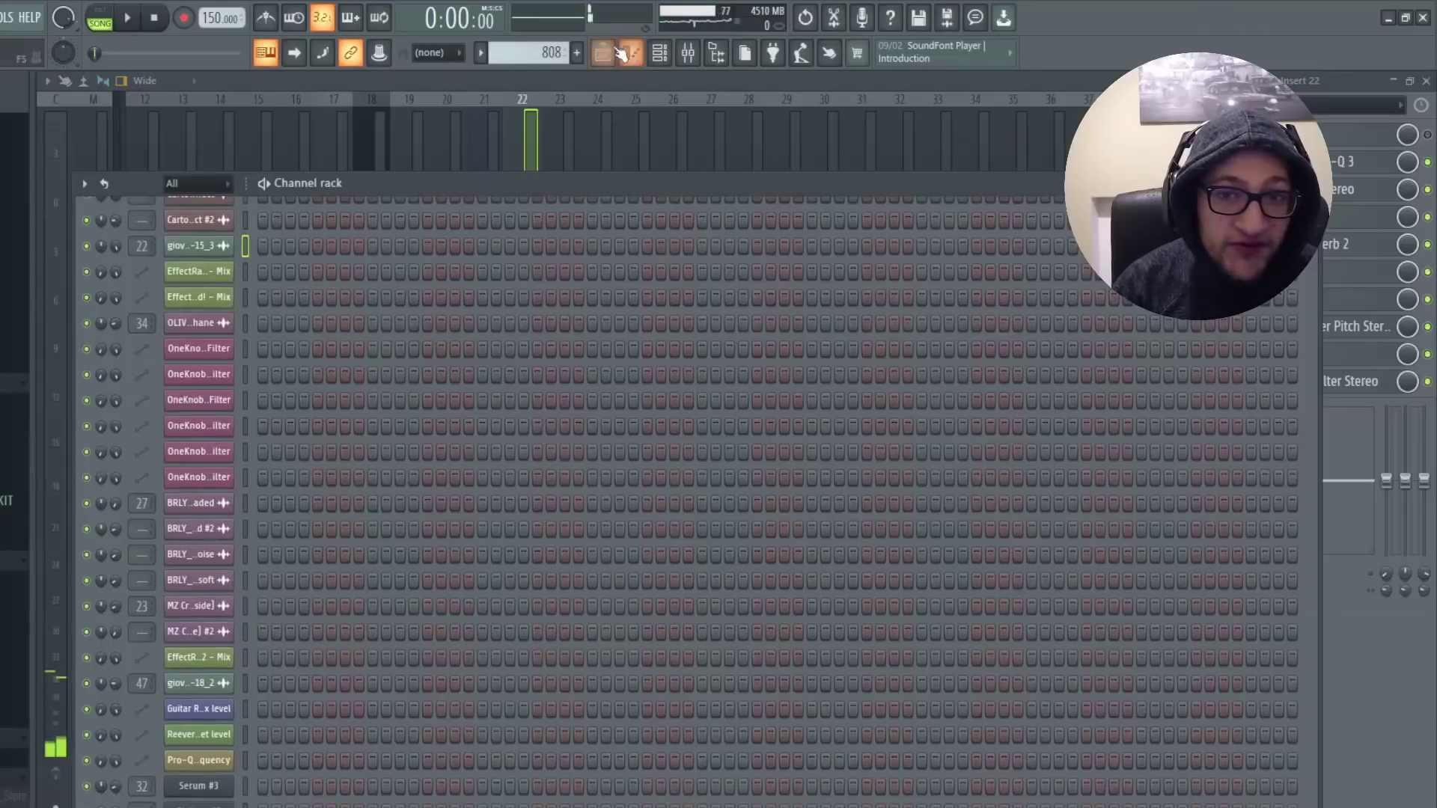
Return to the playlist, play the full arrangement with all tracks active, and examine how its sections are laid out
click(604, 53)
scroll(612, 512, down, 3)
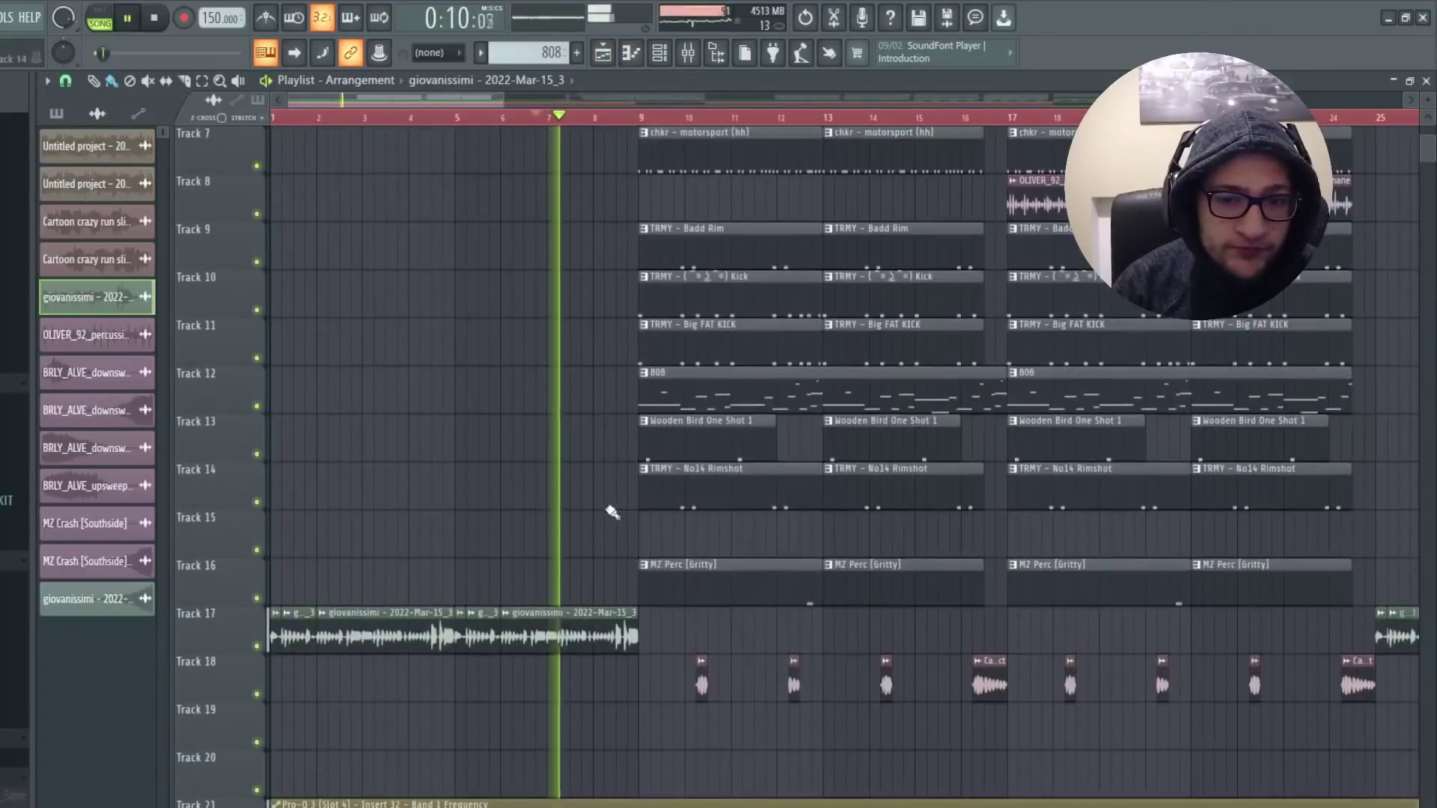
scroll(608, 509, up, 3)
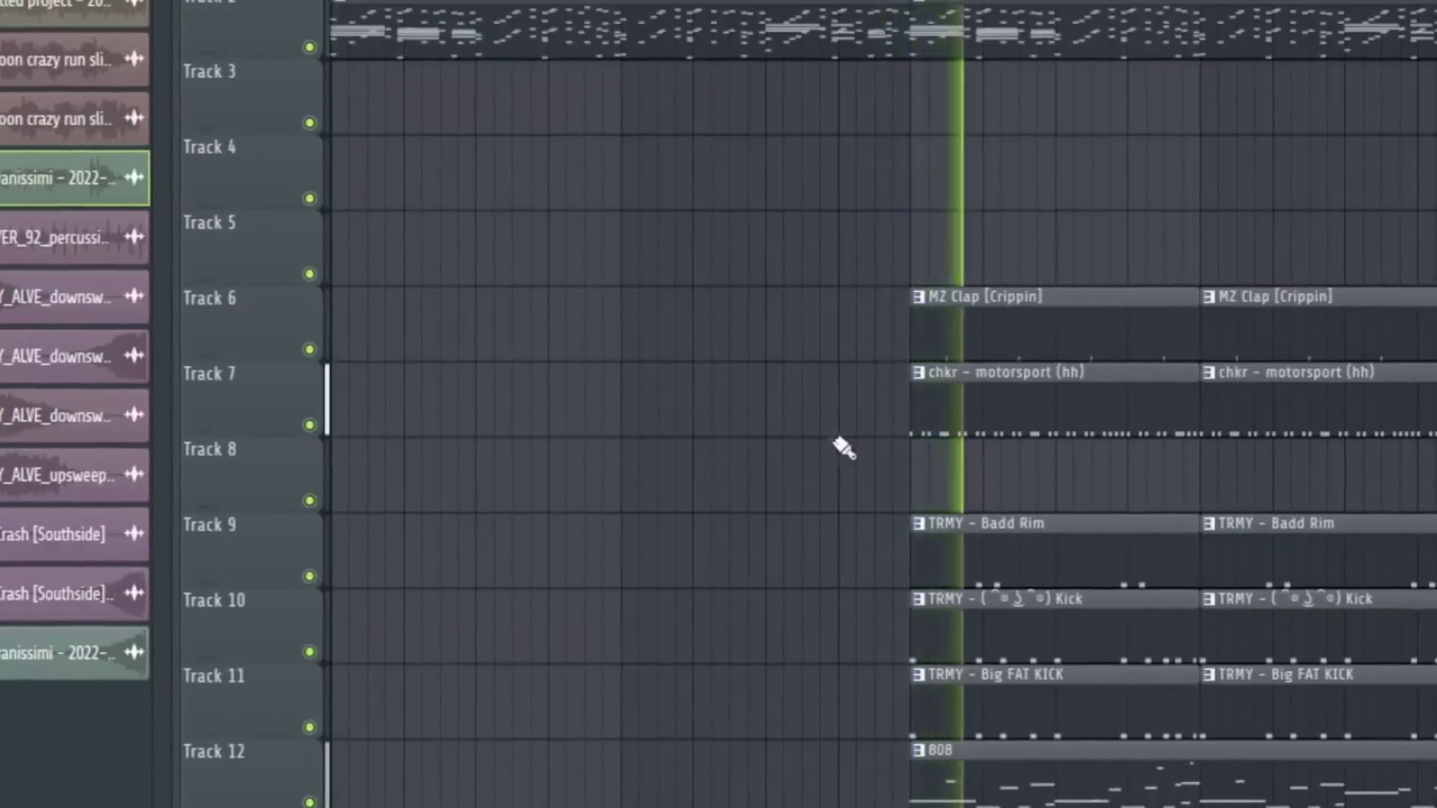
scroll(559, 451, down, 2)
scroll(784, 422, down, 3)
scroll(911, 392, up, 3)
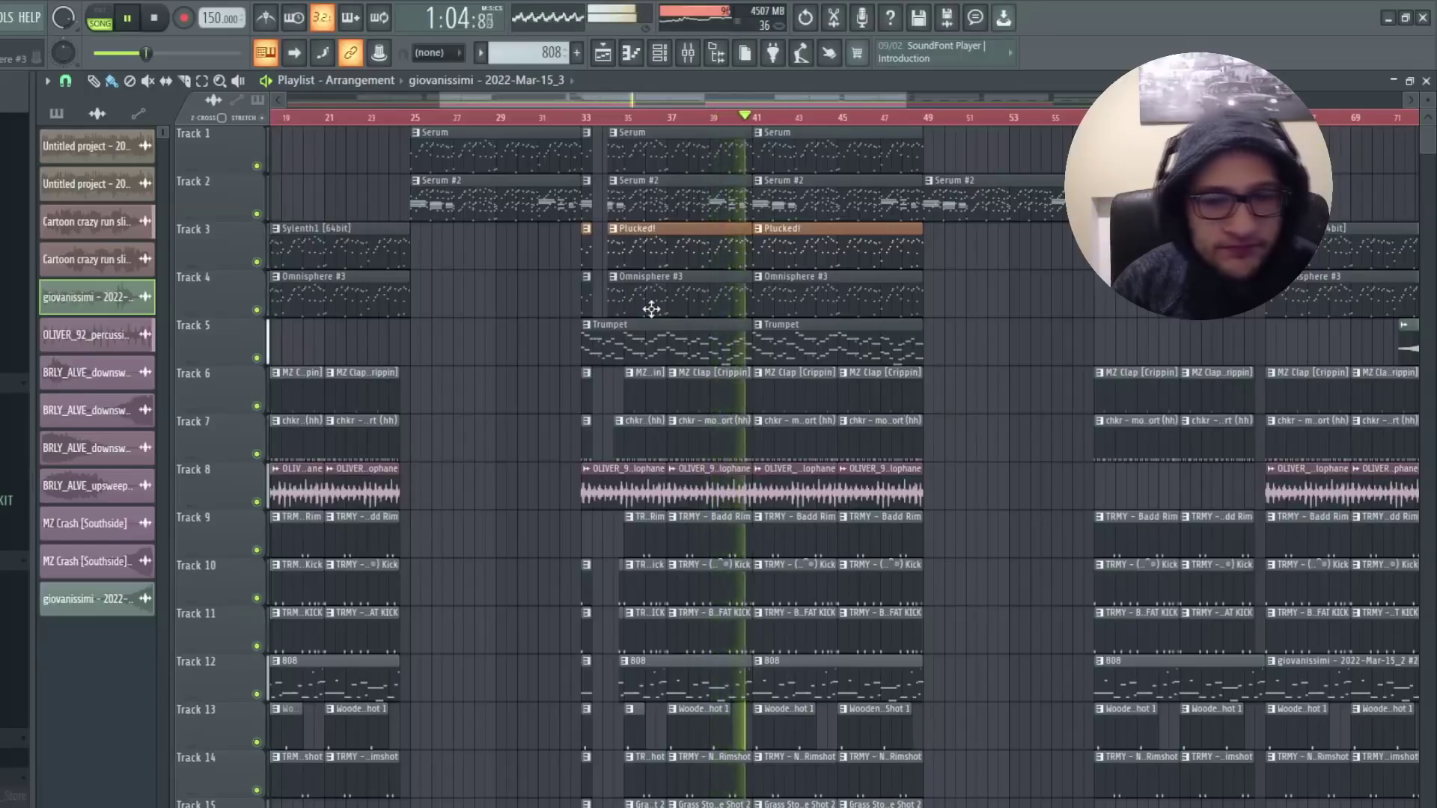
scroll(964, 468, down, 3)
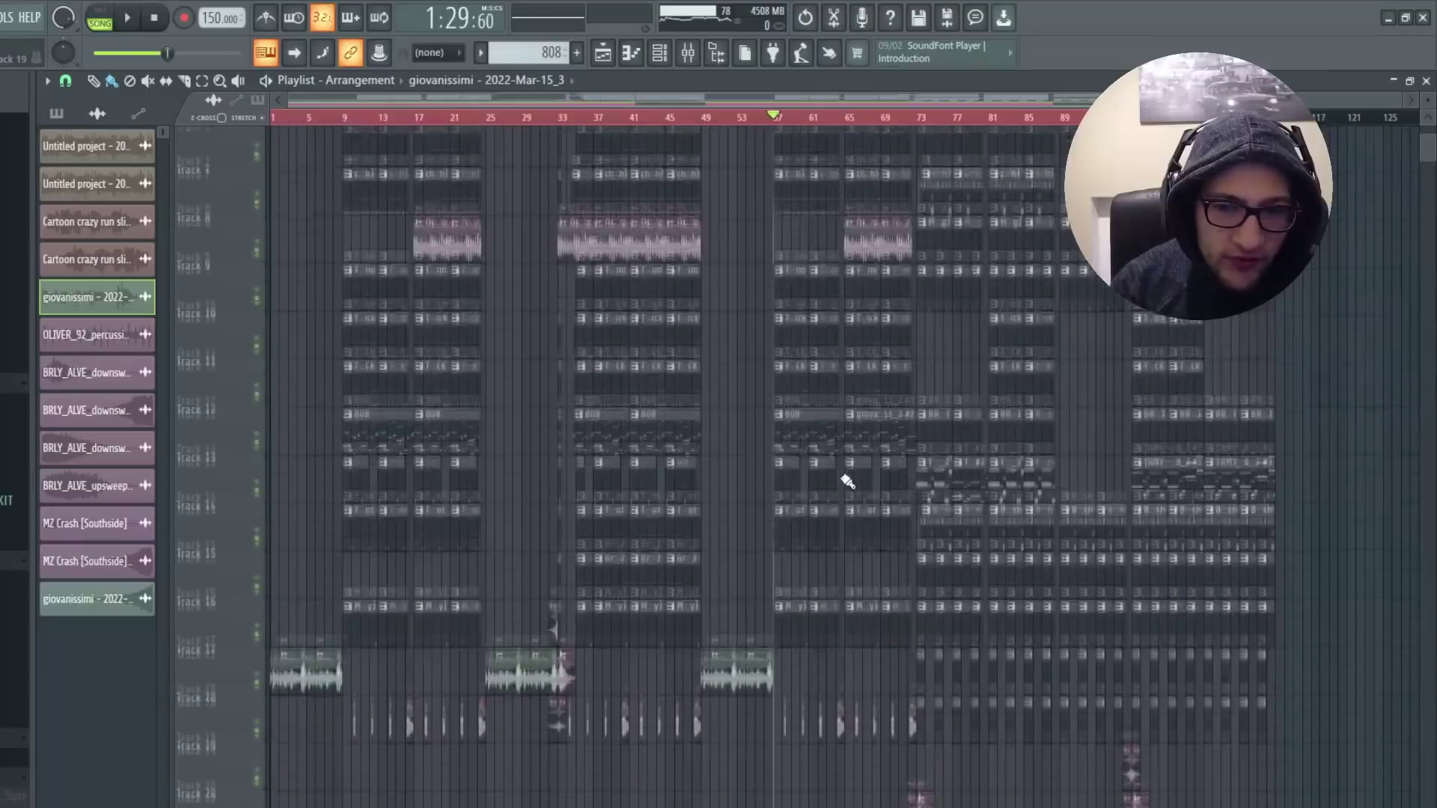
scroll(843, 478, up, 6)
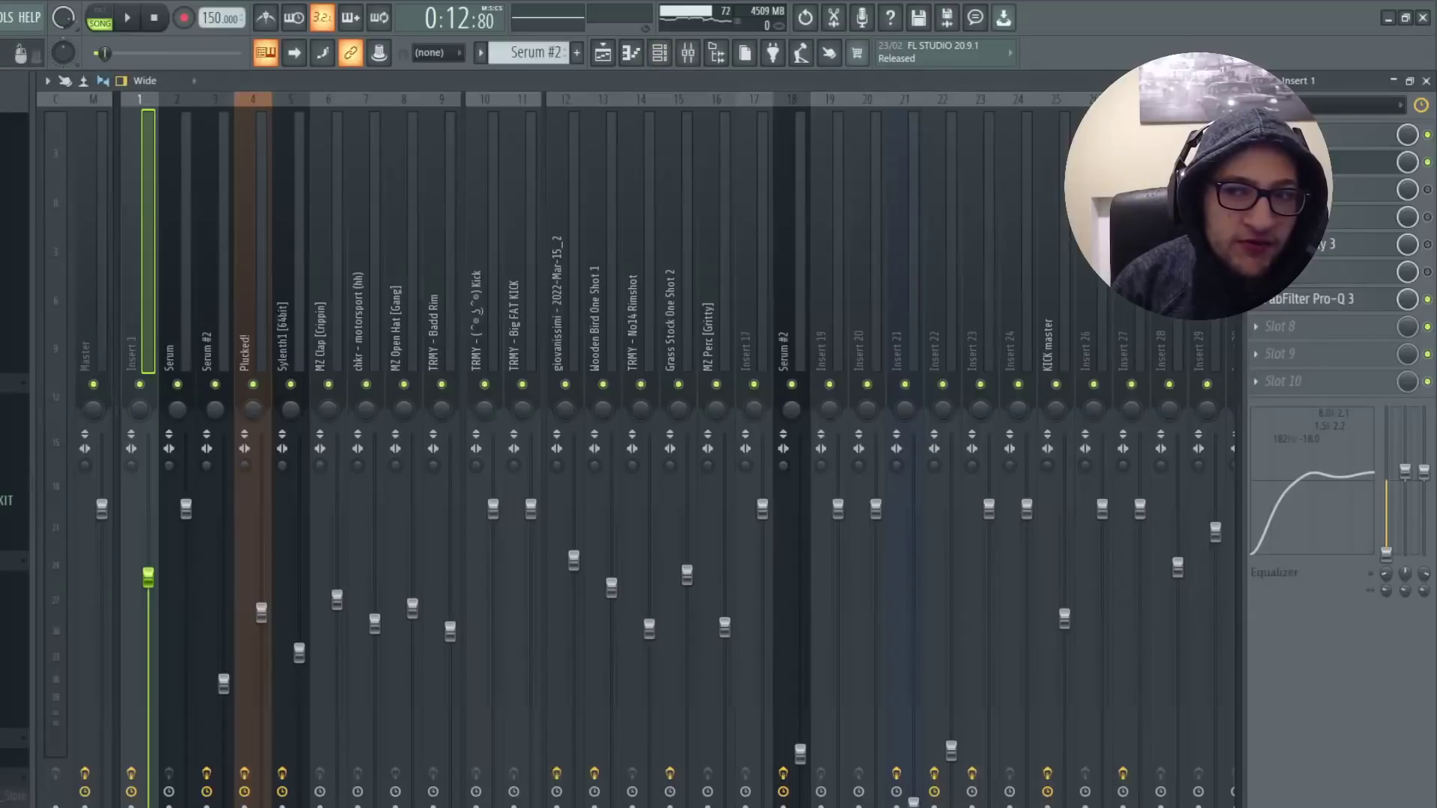
Inspect ShaperBox2 and HalfTime on mixer Insert 1, enable effect slots 3 and 4, and listen to the Serum #2 melody
click(1347, 162)
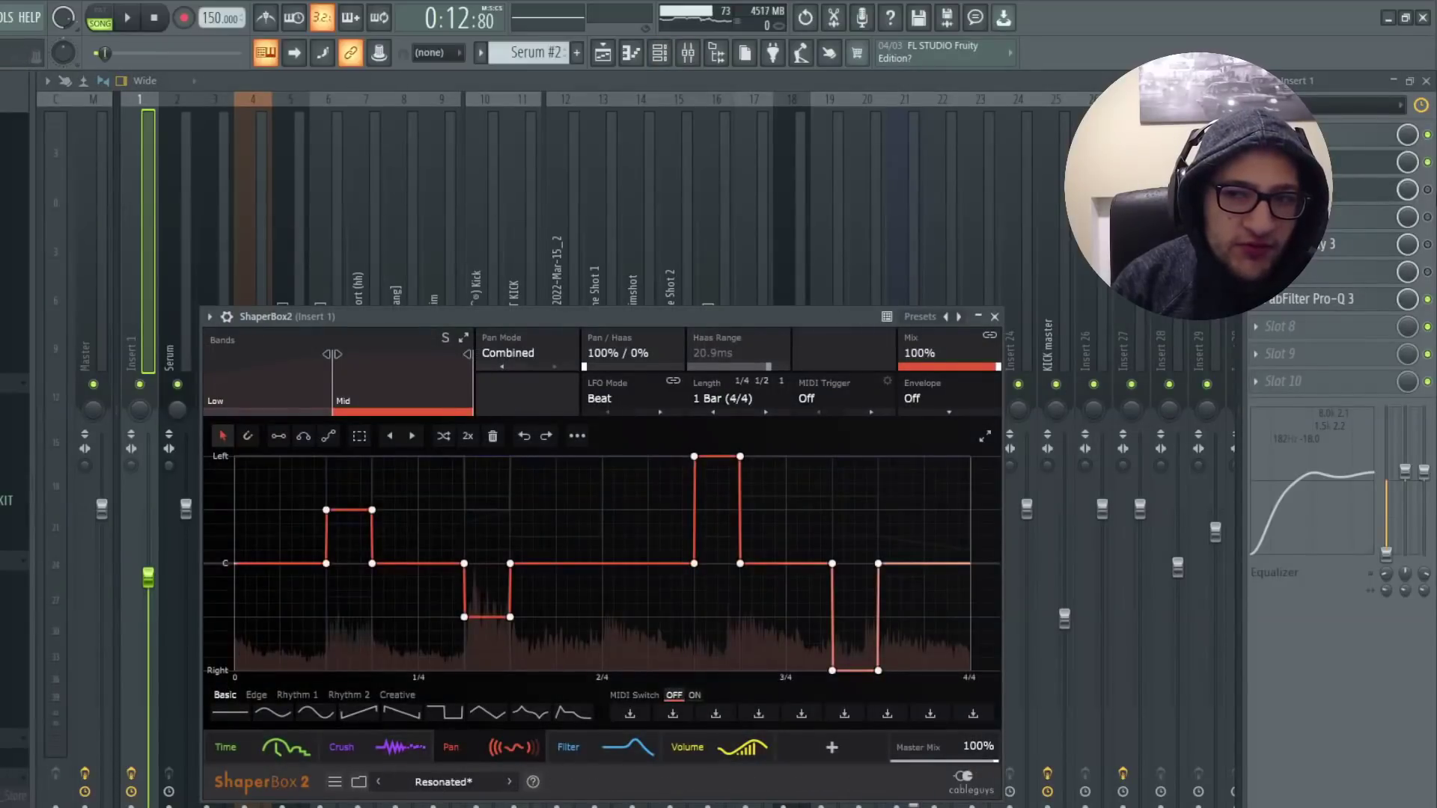
click(1427, 190)
click(1374, 211)
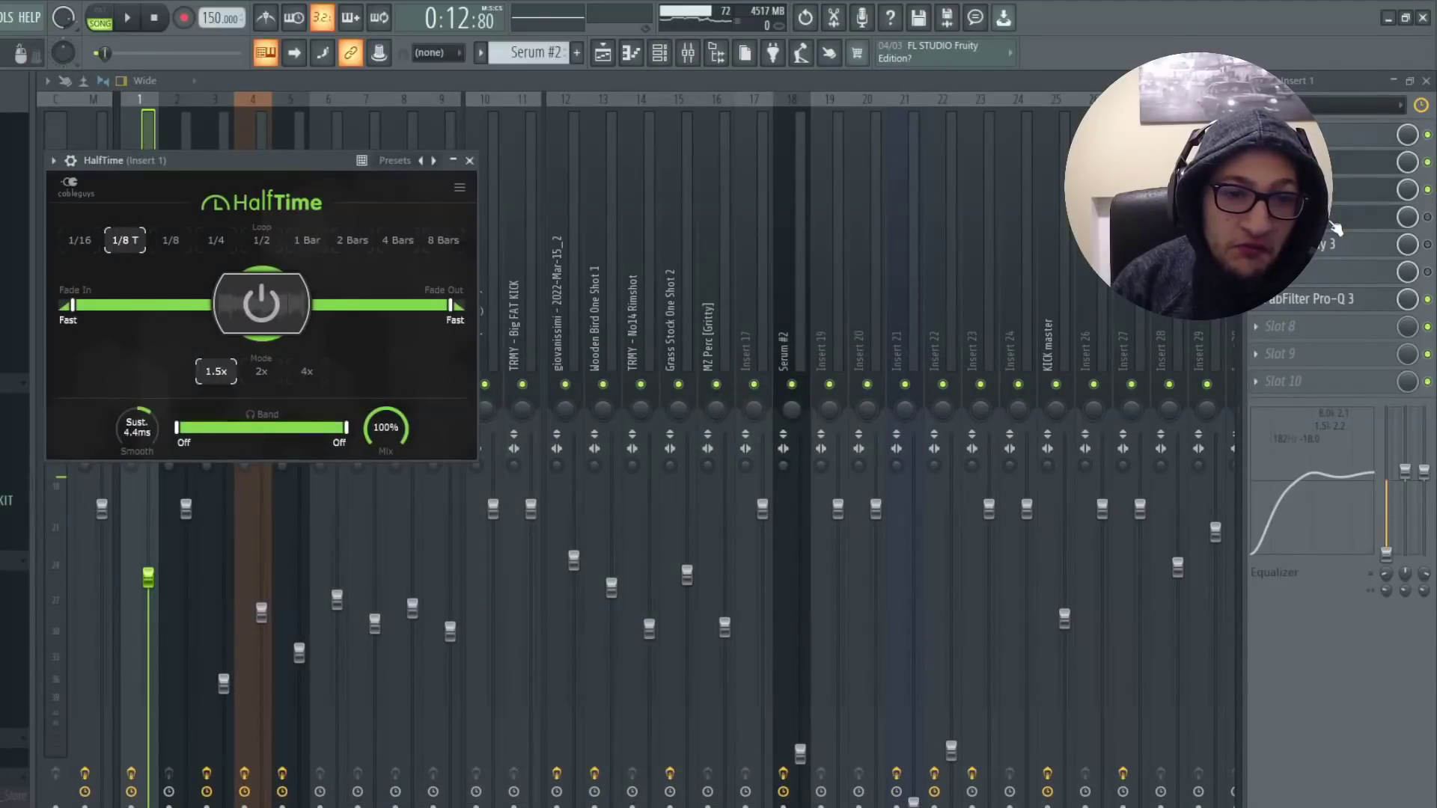
click(1336, 228)
click(1427, 219)
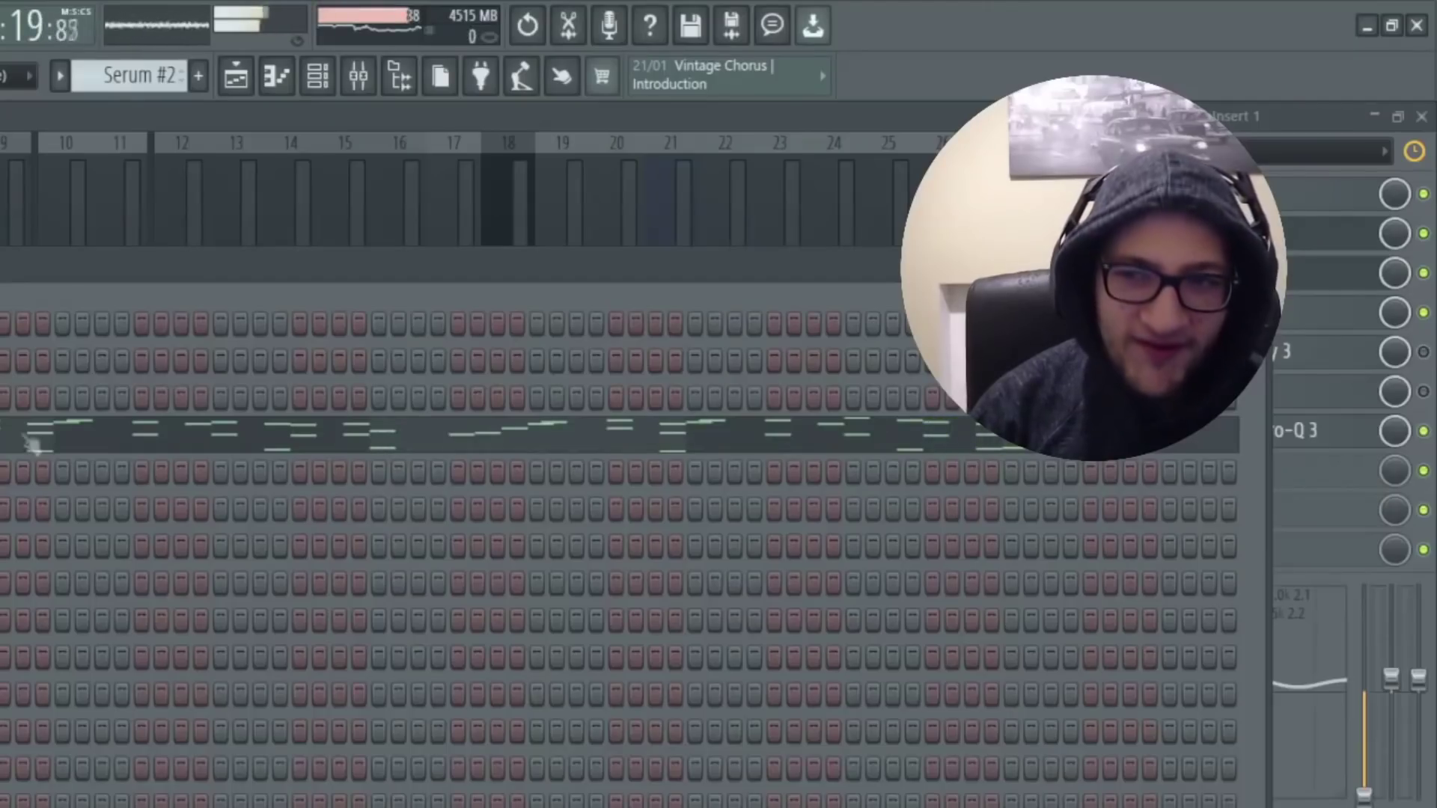
key(space)
key(F6)
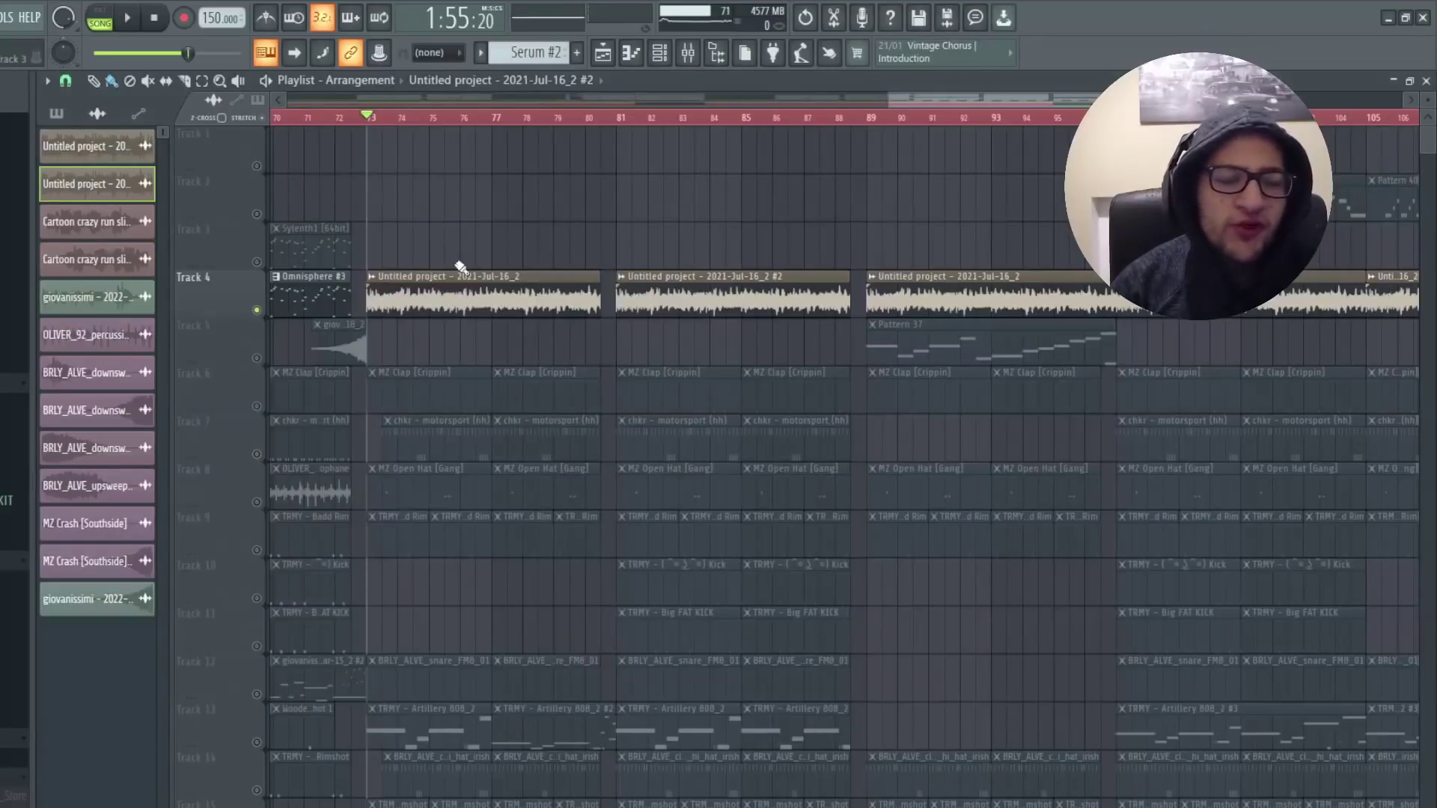
Listen to the isolated track 4 sample from bars 73 and 81, and unmute playlist tracks 6 to 9
key(space)
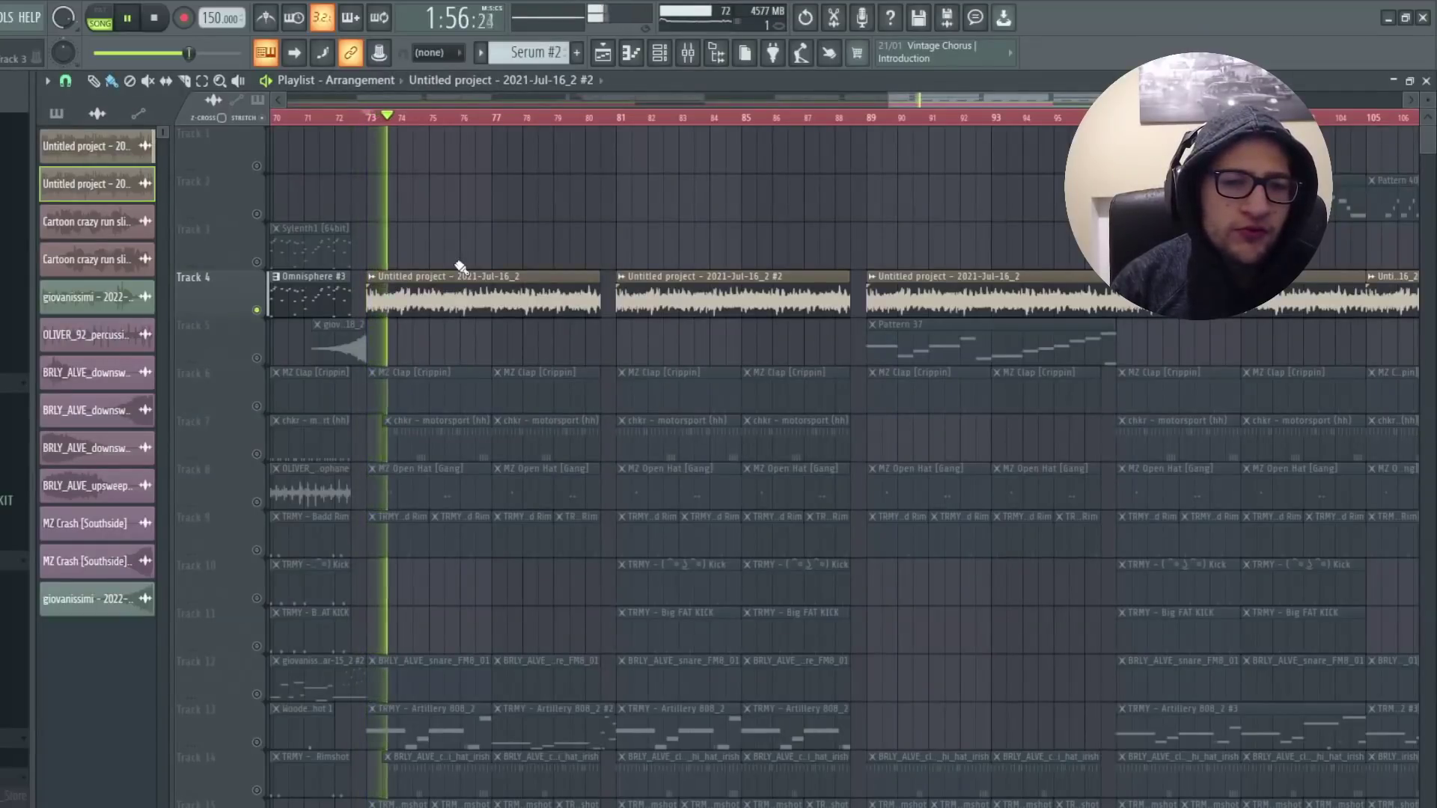
click(626, 120)
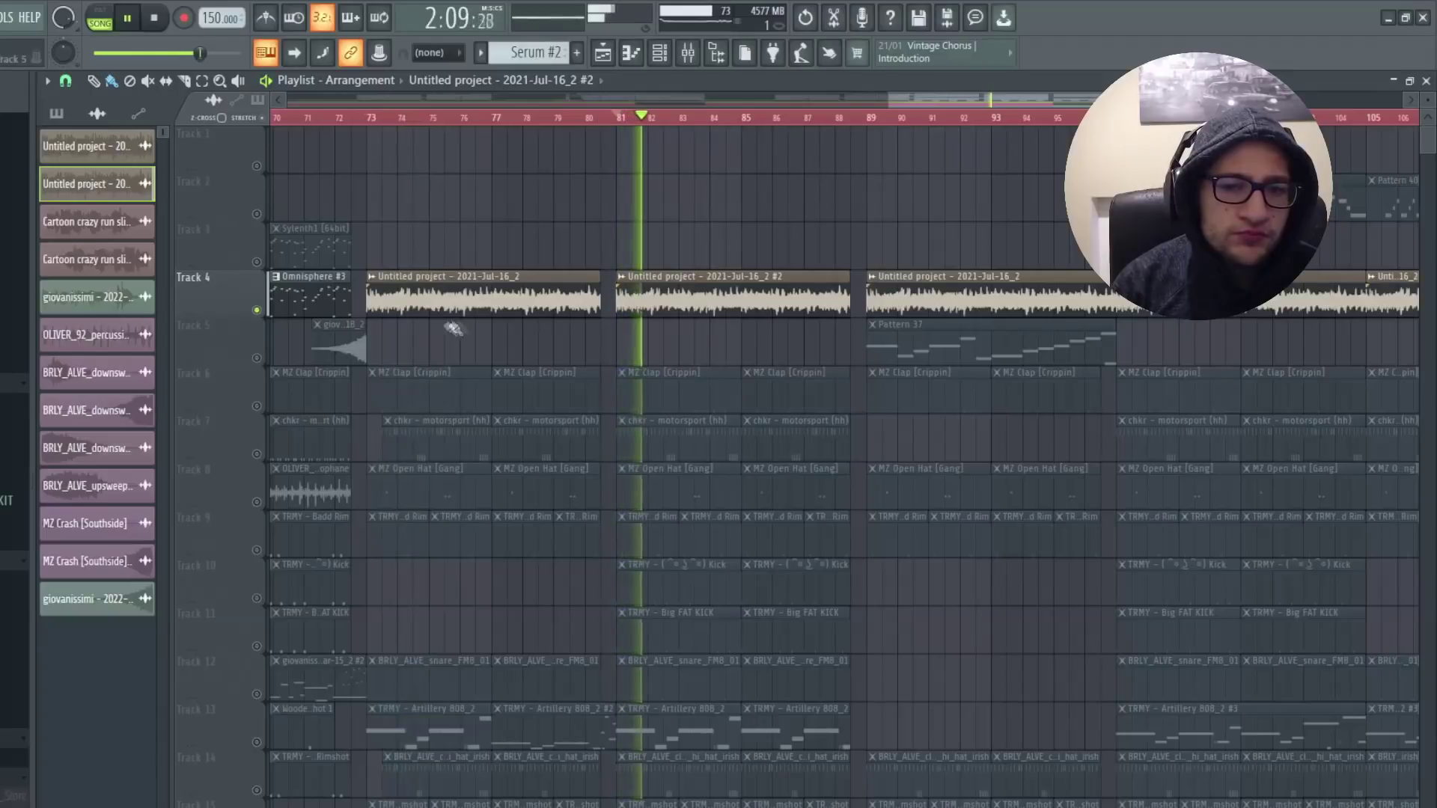
click(262, 385)
key(space)
scroll(392, 256, up, 8)
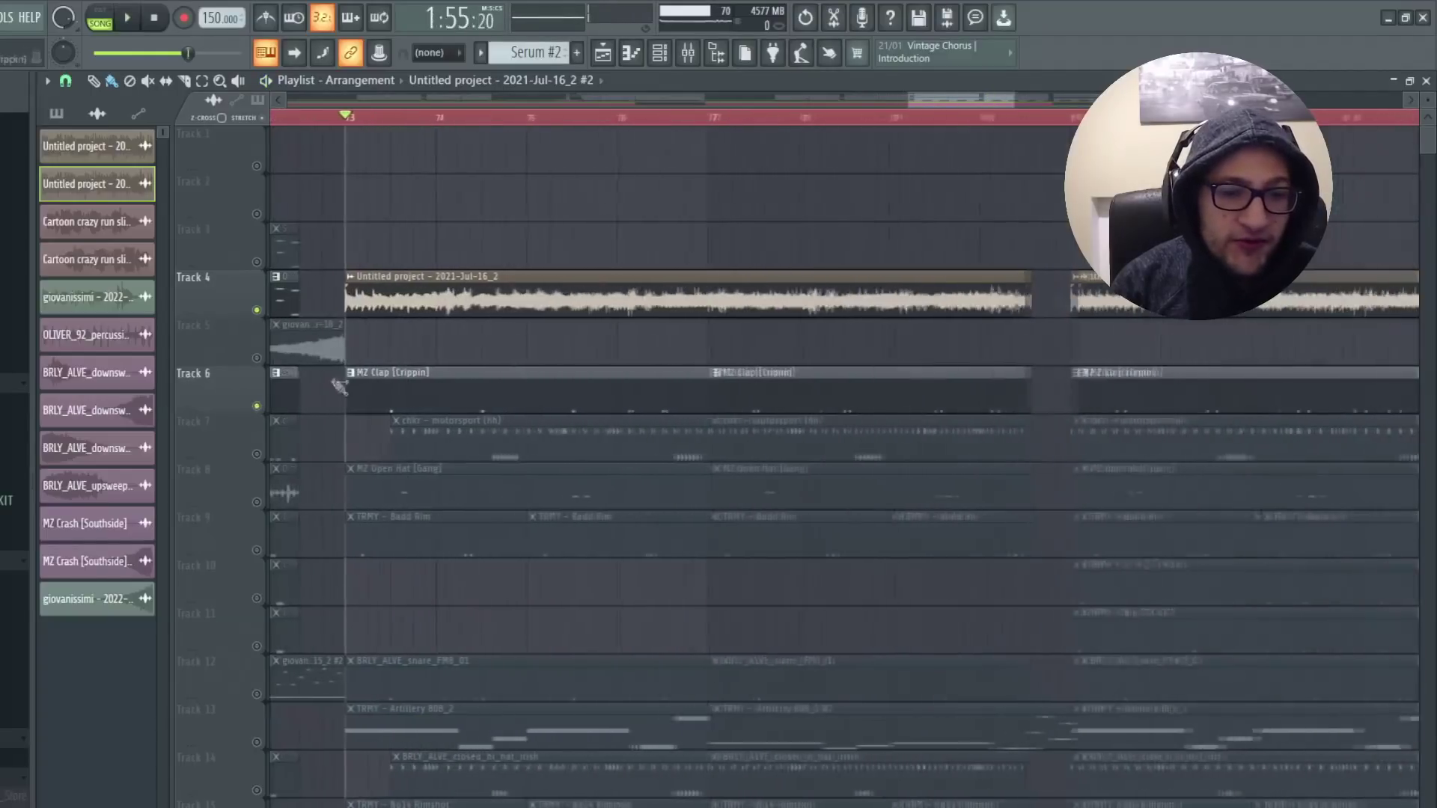
click(260, 457)
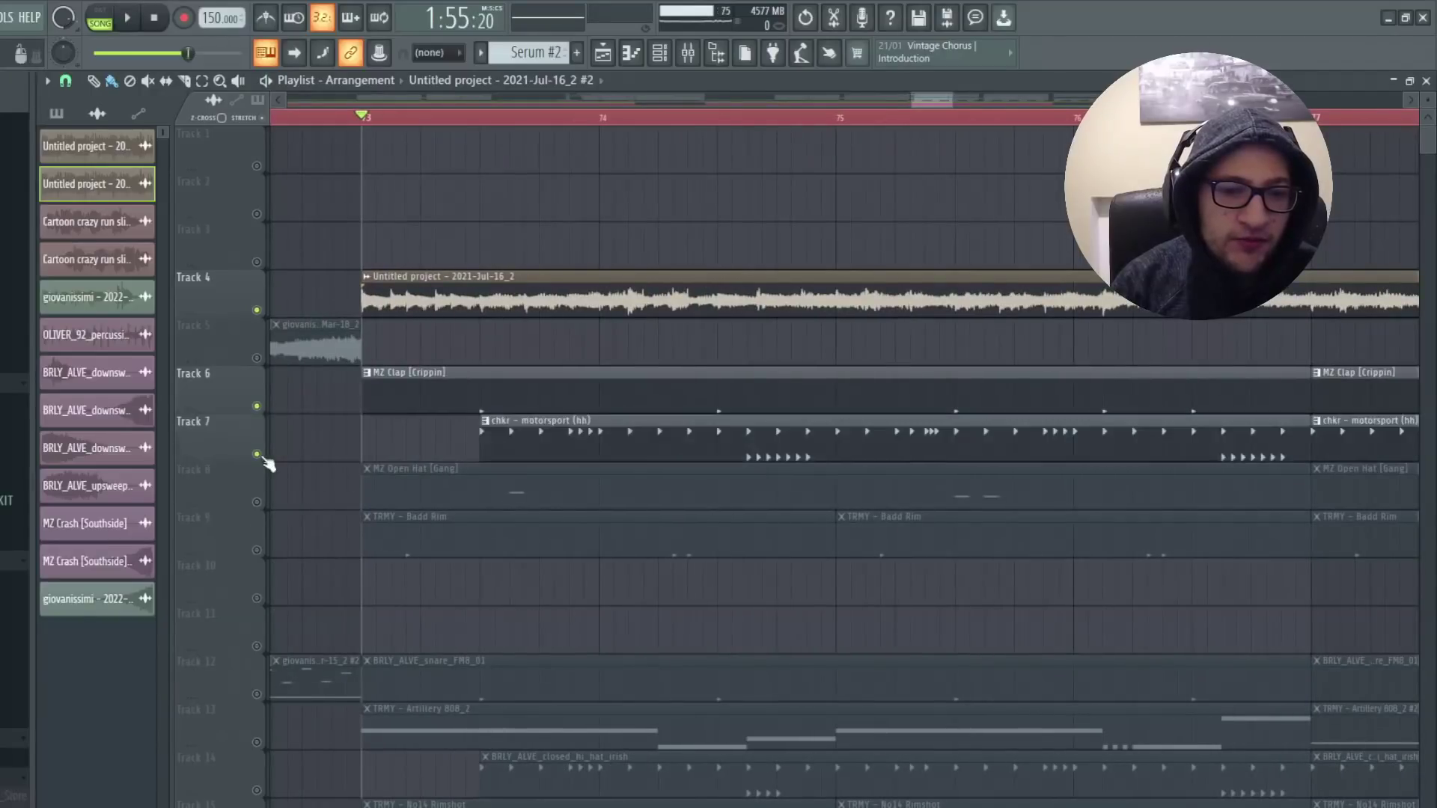
click(261, 502)
click(261, 551)
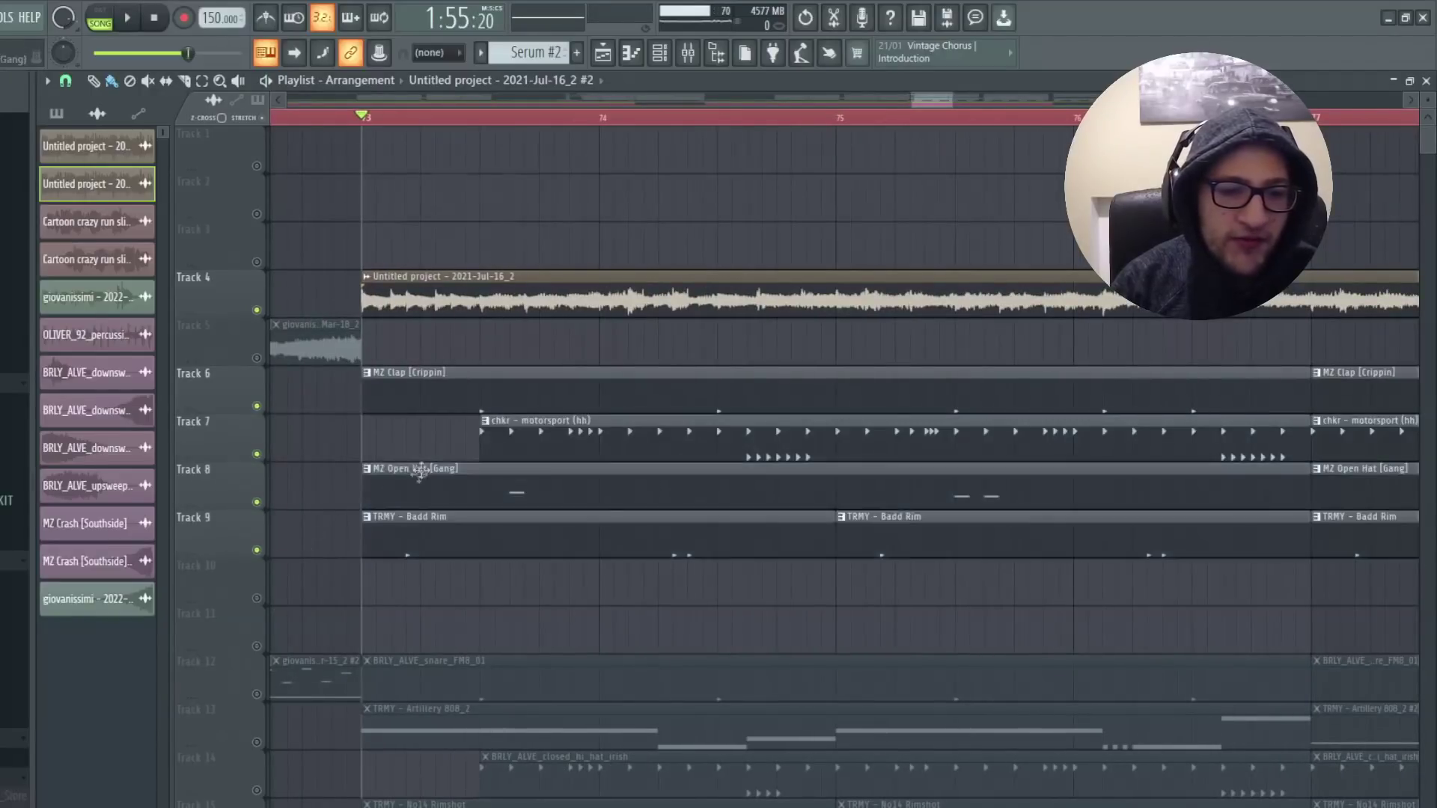
Solo the MZ Clap pattern on track 6, play it from bar 73, and look over the lower playlist tracks
scroll(407, 473, down, 2)
scroll(404, 472, up, 2)
right_click(258, 405)
key(space)
scroll(433, 498, down, 5)
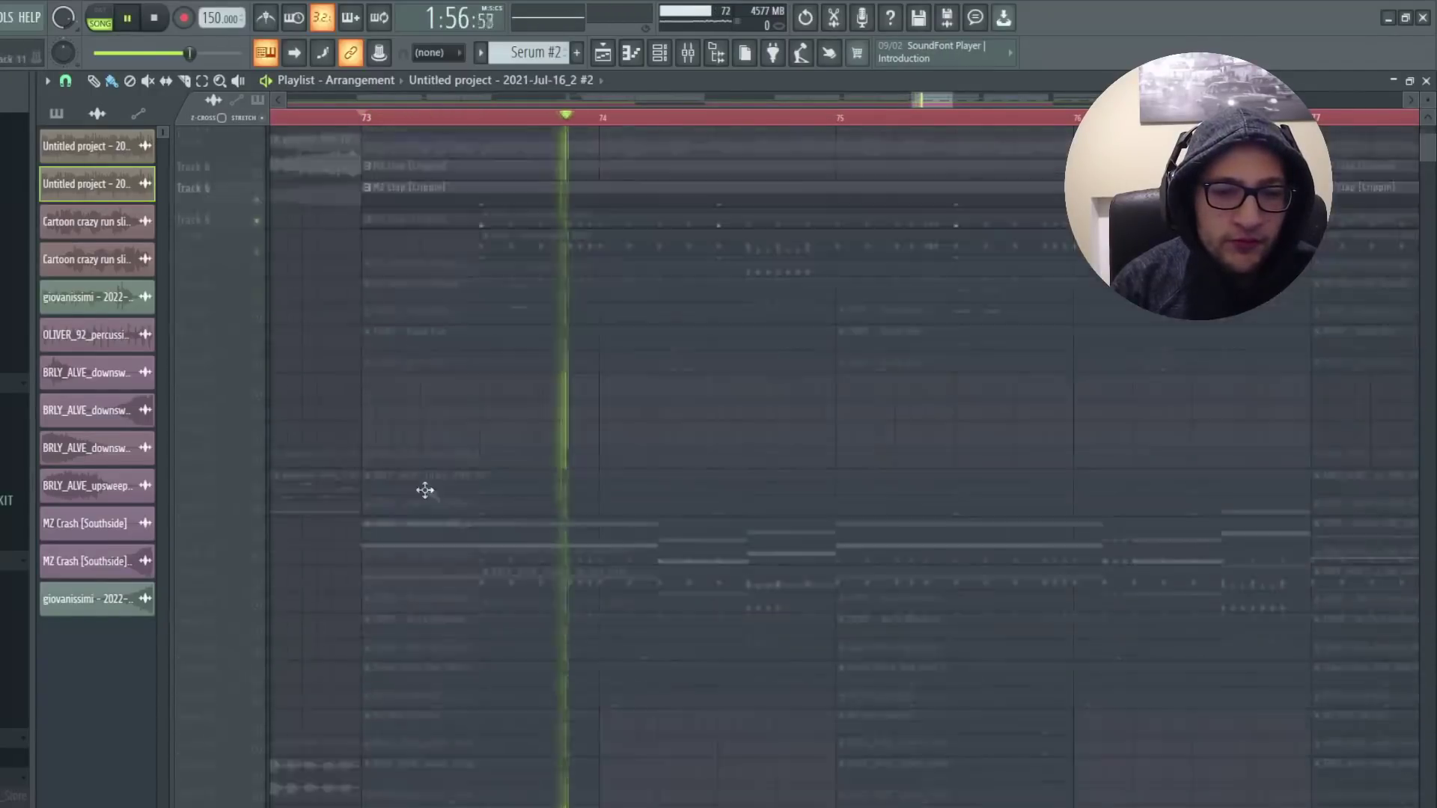
scroll(333, 471, down, 2)
ctrl+scroll(302, 482, down, 5)
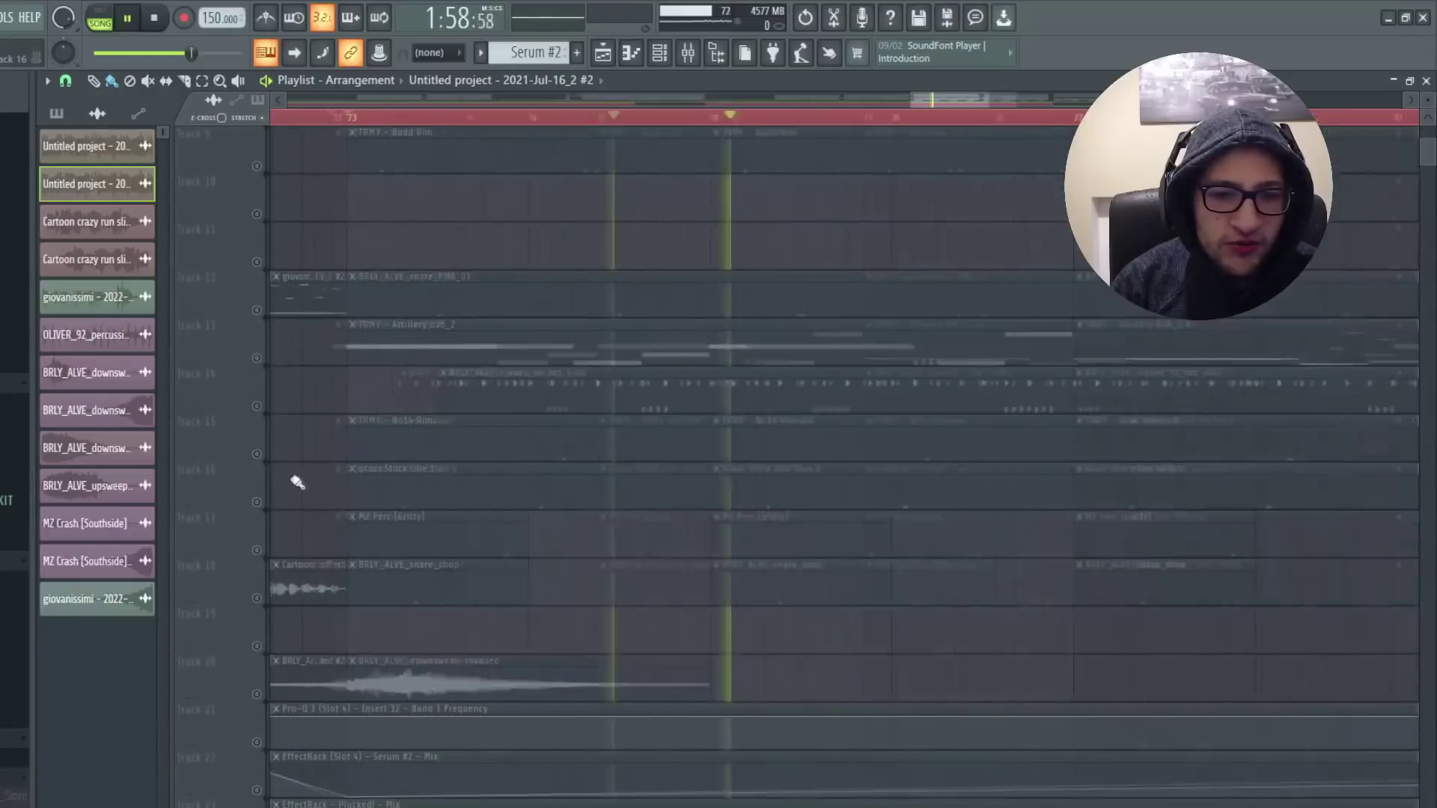
scroll(412, 391, up, 6)
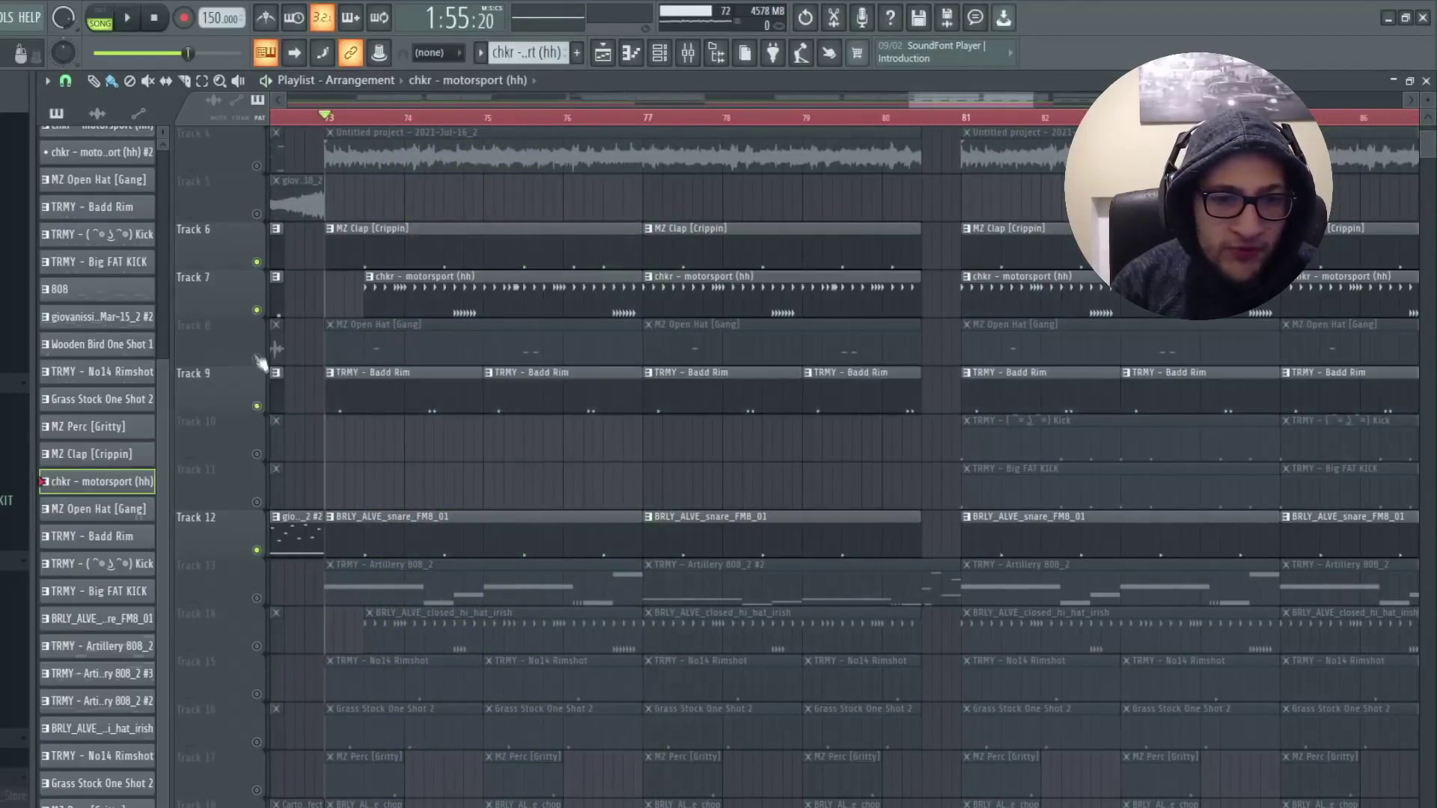
Unmute the open hat on track 8 and the percussion on tracks 15 to 18, and play them from bar 73
click(259, 360)
scroll(334, 385, up, 3)
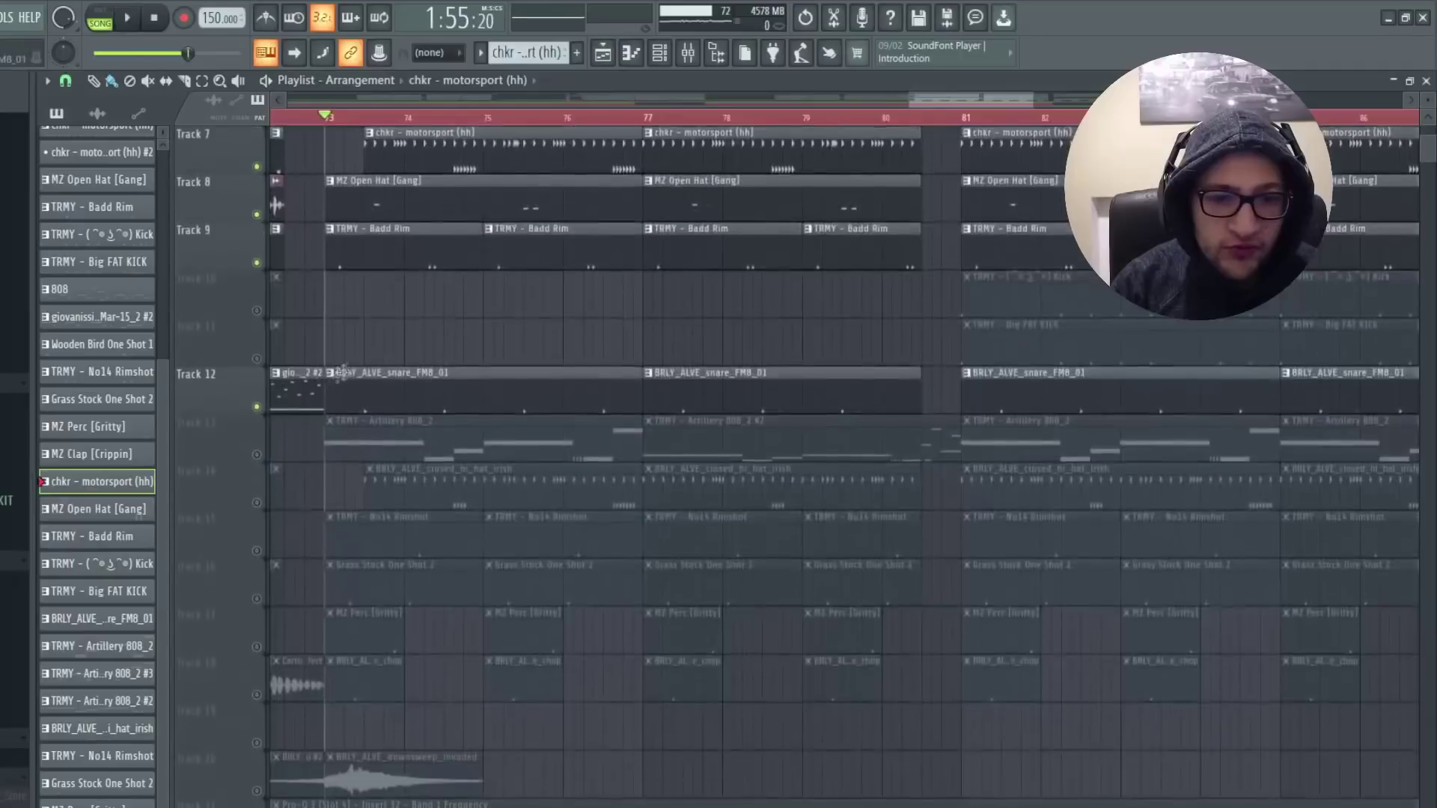
drag(257, 646, 257, 790)
key(space)
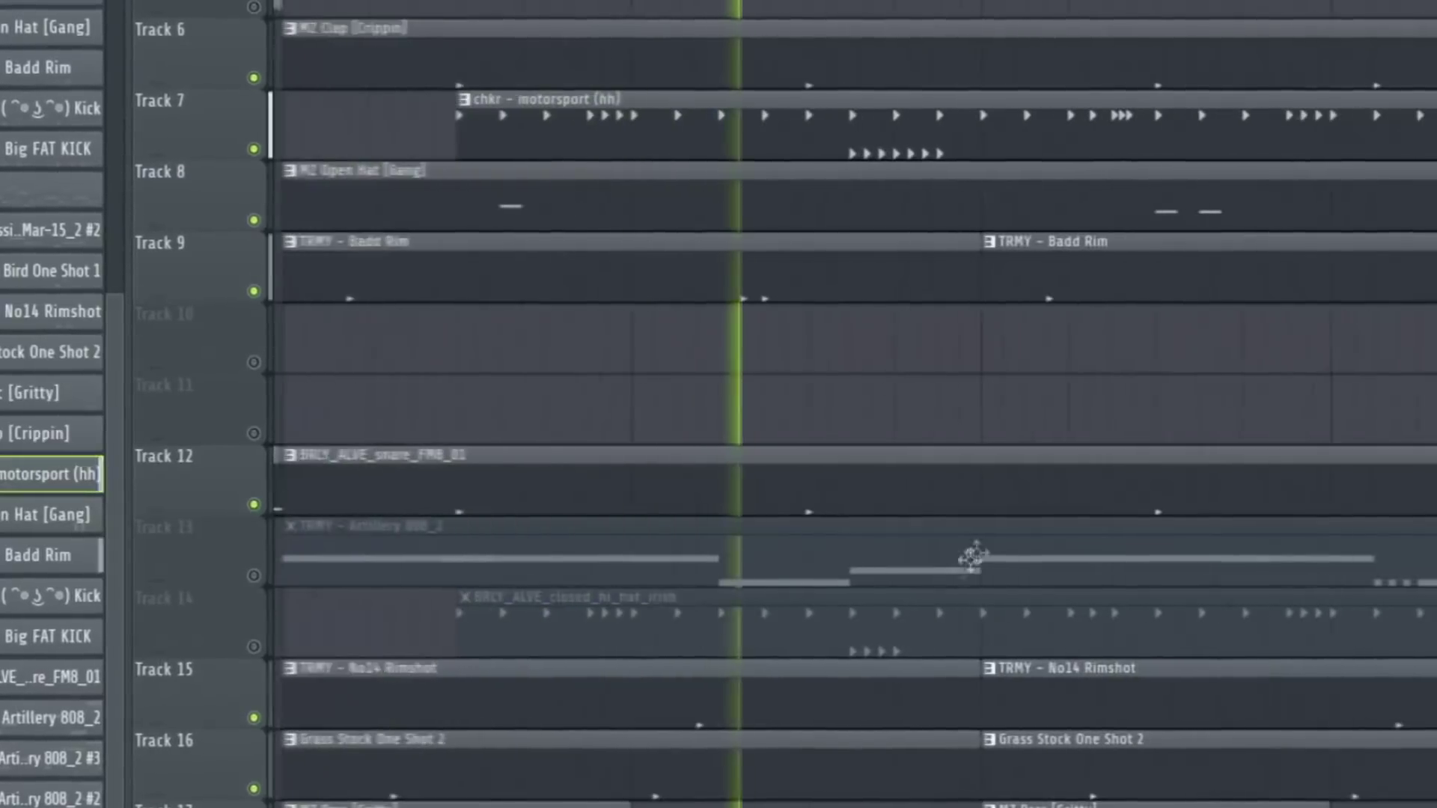
scroll(709, 681, down, 2)
scroll(715, 683, up, 1)
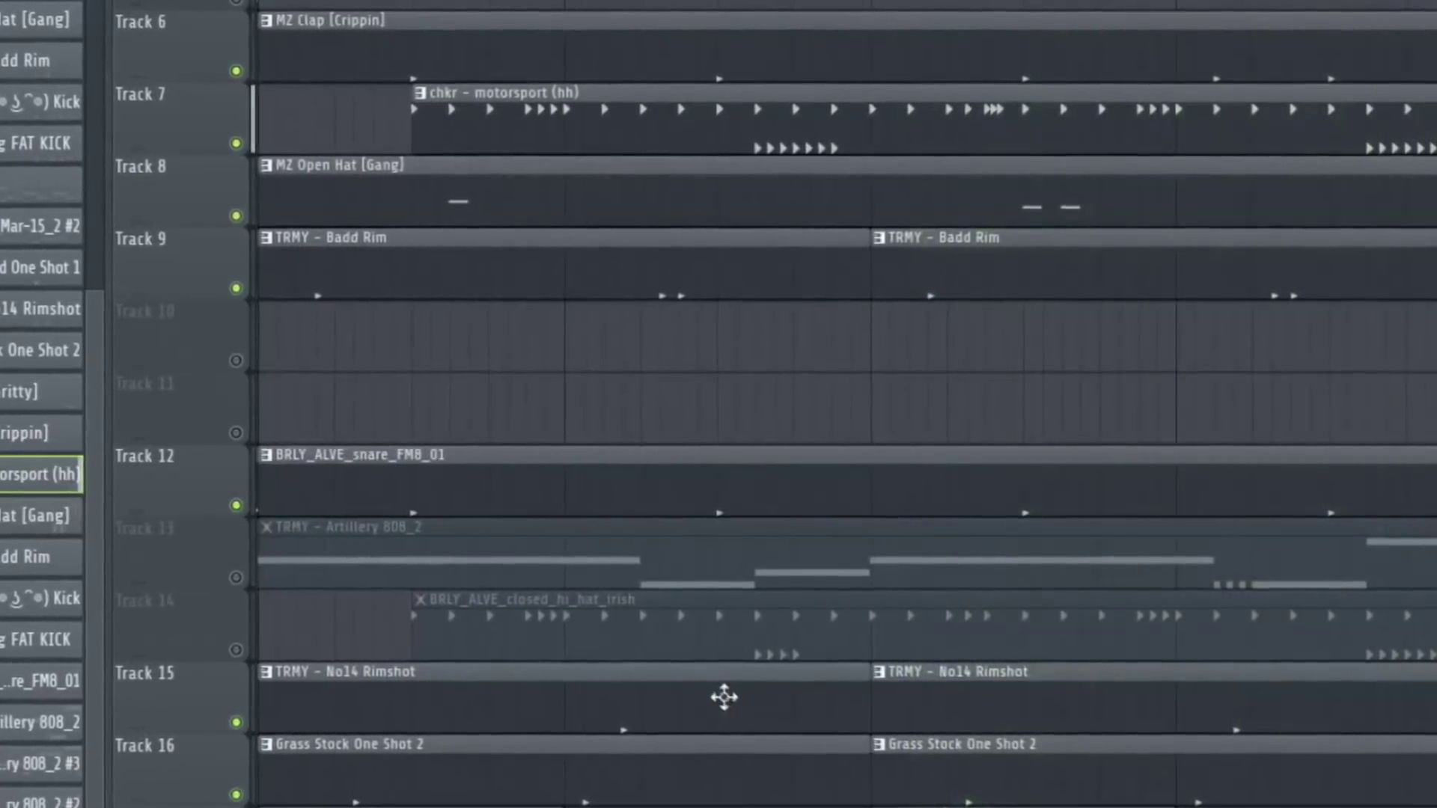
scroll(696, 685, down, 1)
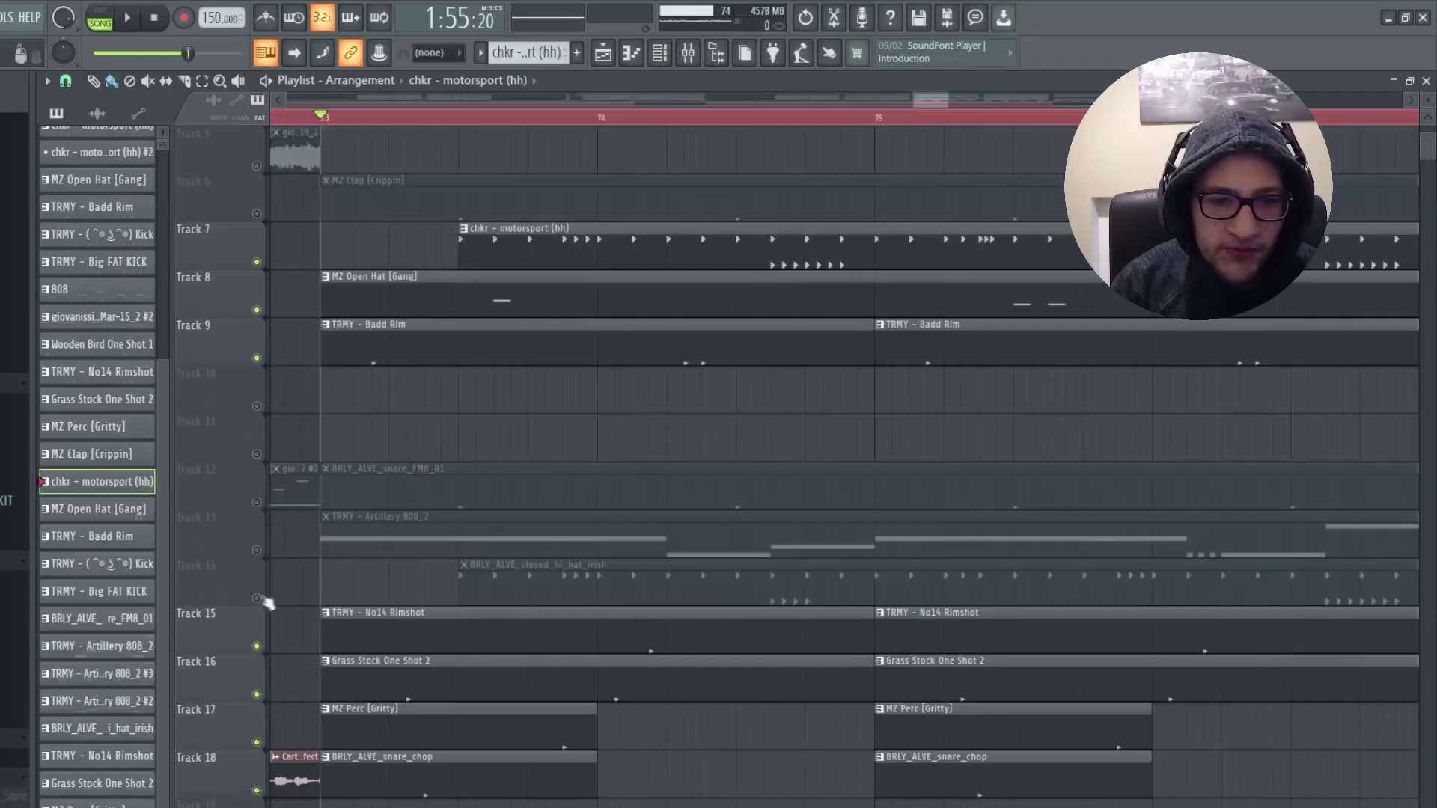
Unmute the closed hi-hat on track 14, the snare on track 12 and the clap on track 6 while the drums play
click(229, 651)
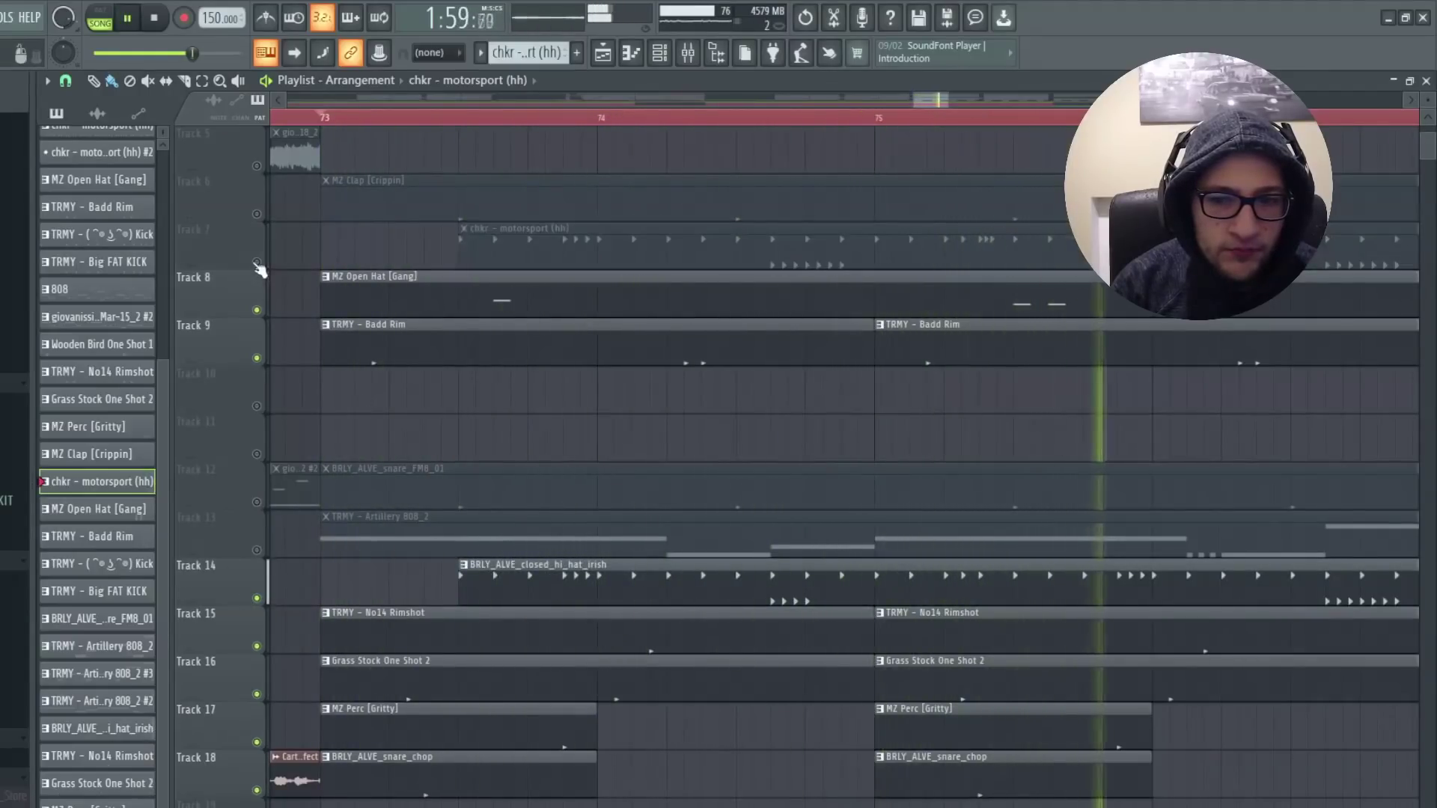
click(256, 500)
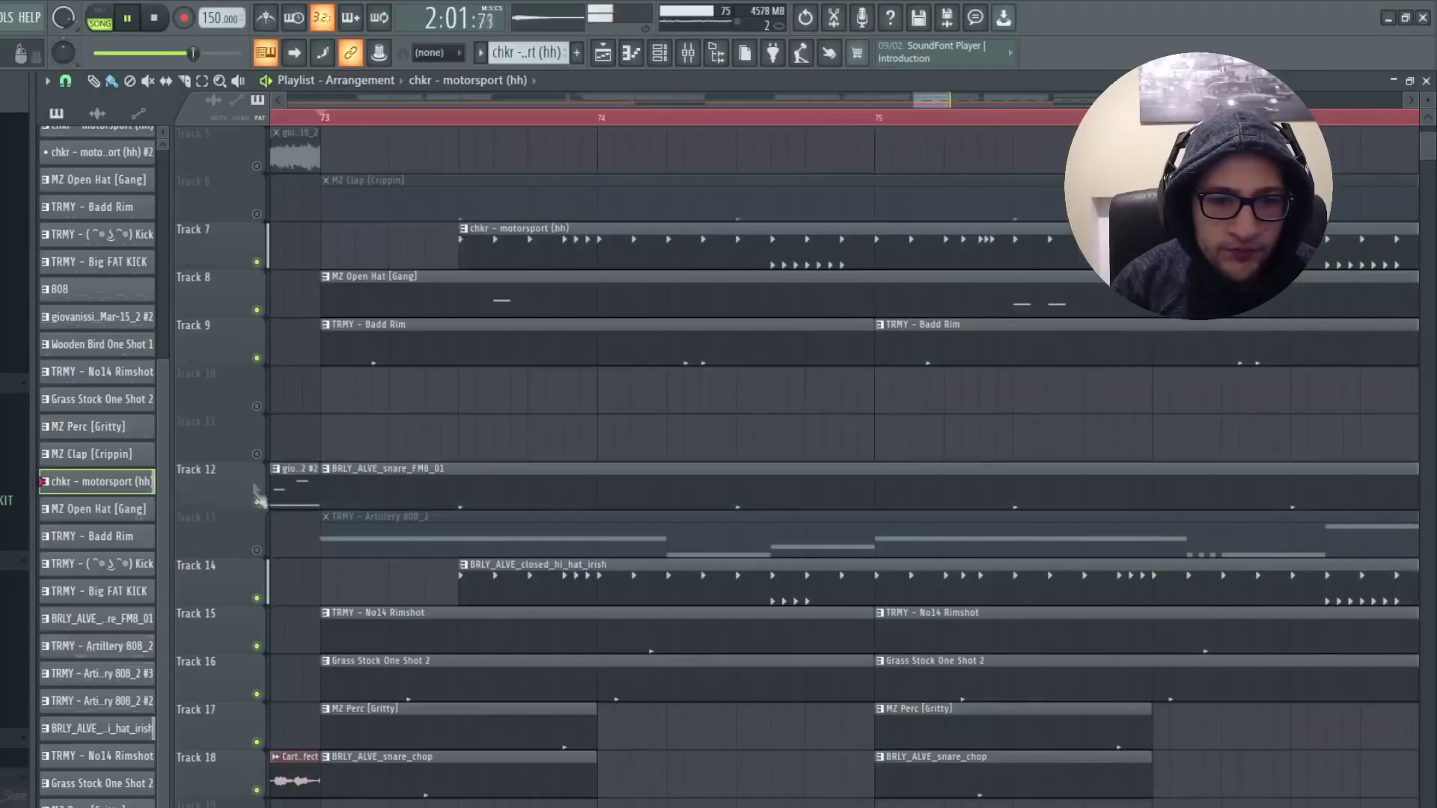
click(256, 214)
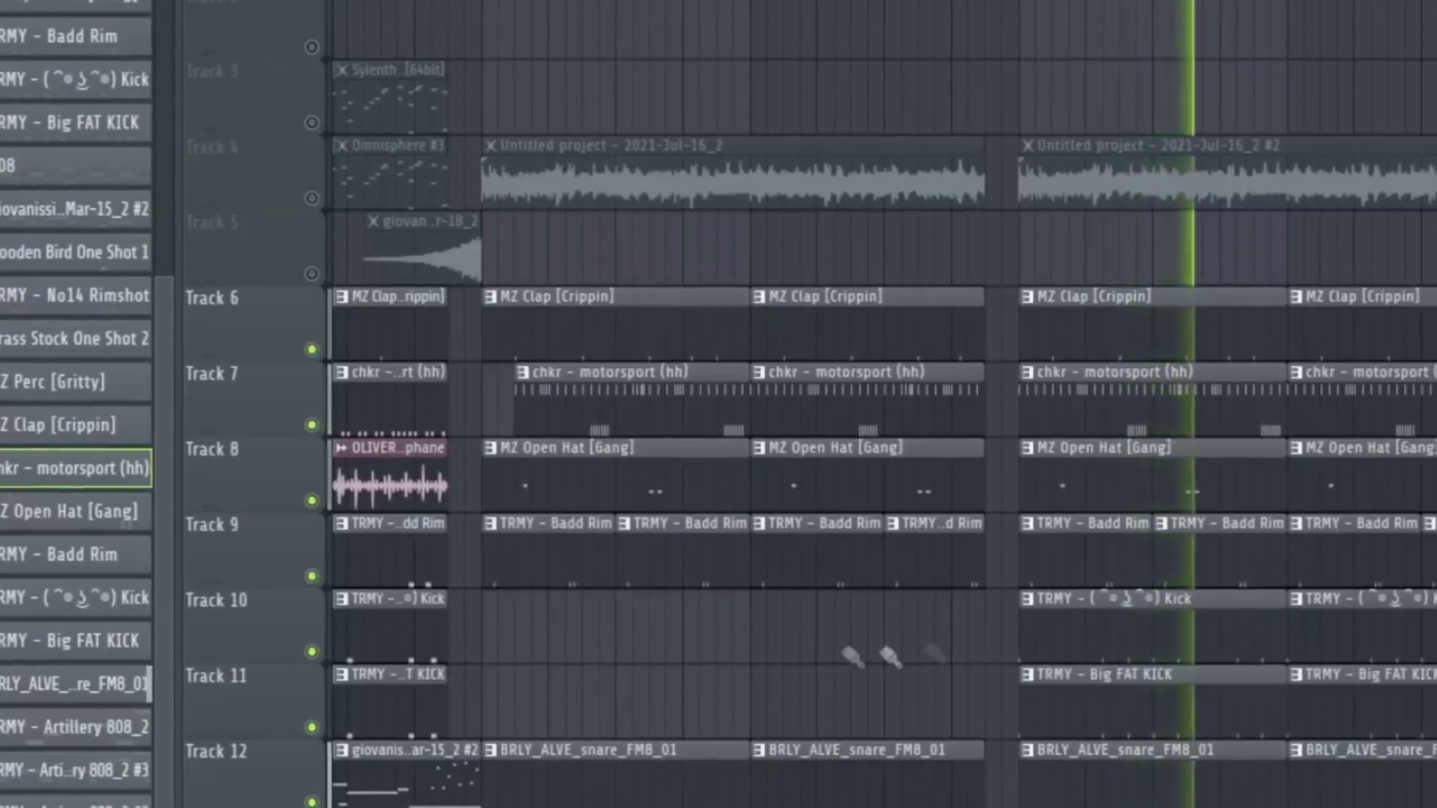
scroll(1422, 620, up, 1)
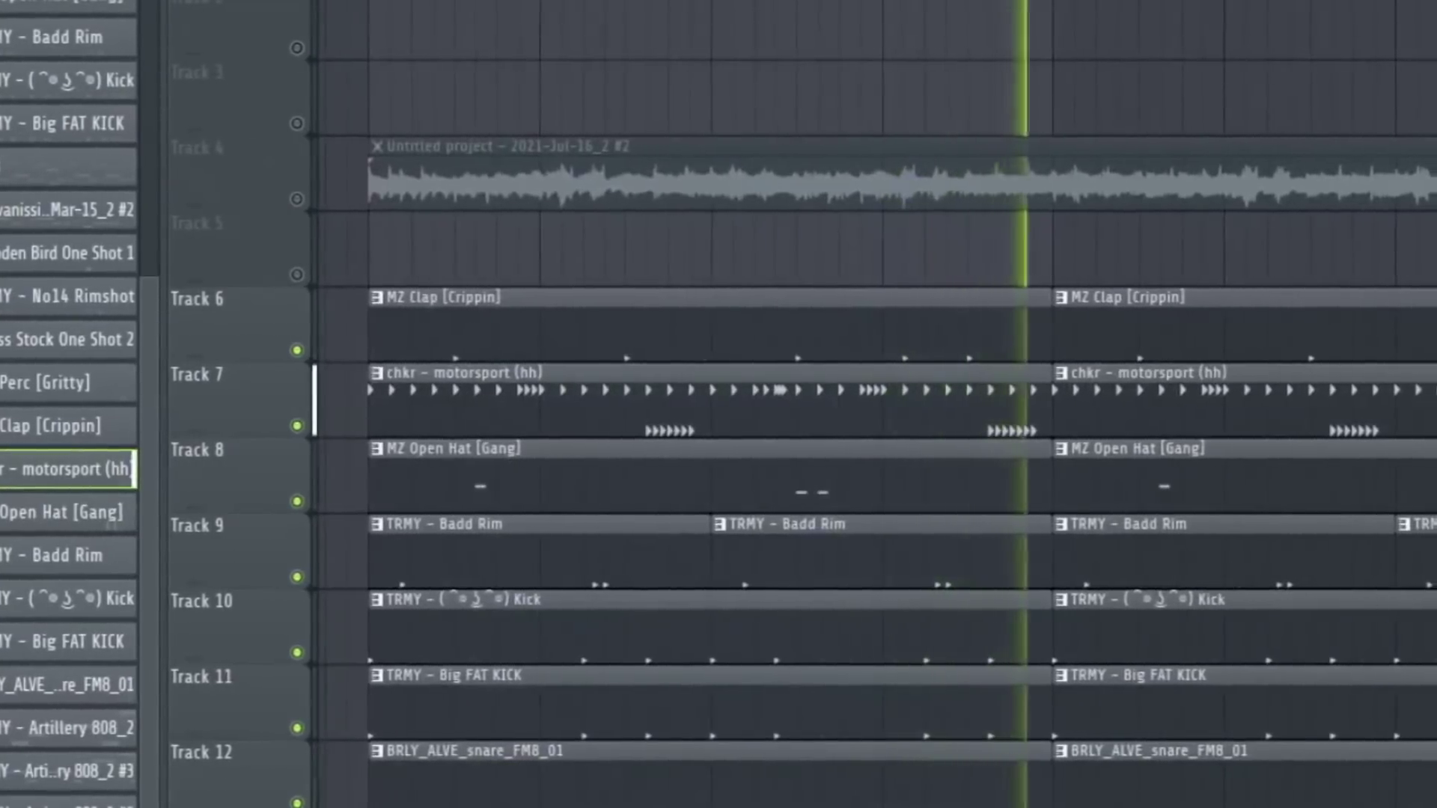
scroll(1408, 608, up, 2)
scroll(868, 405, down, 2)
scroll(868, 404, down, 1)
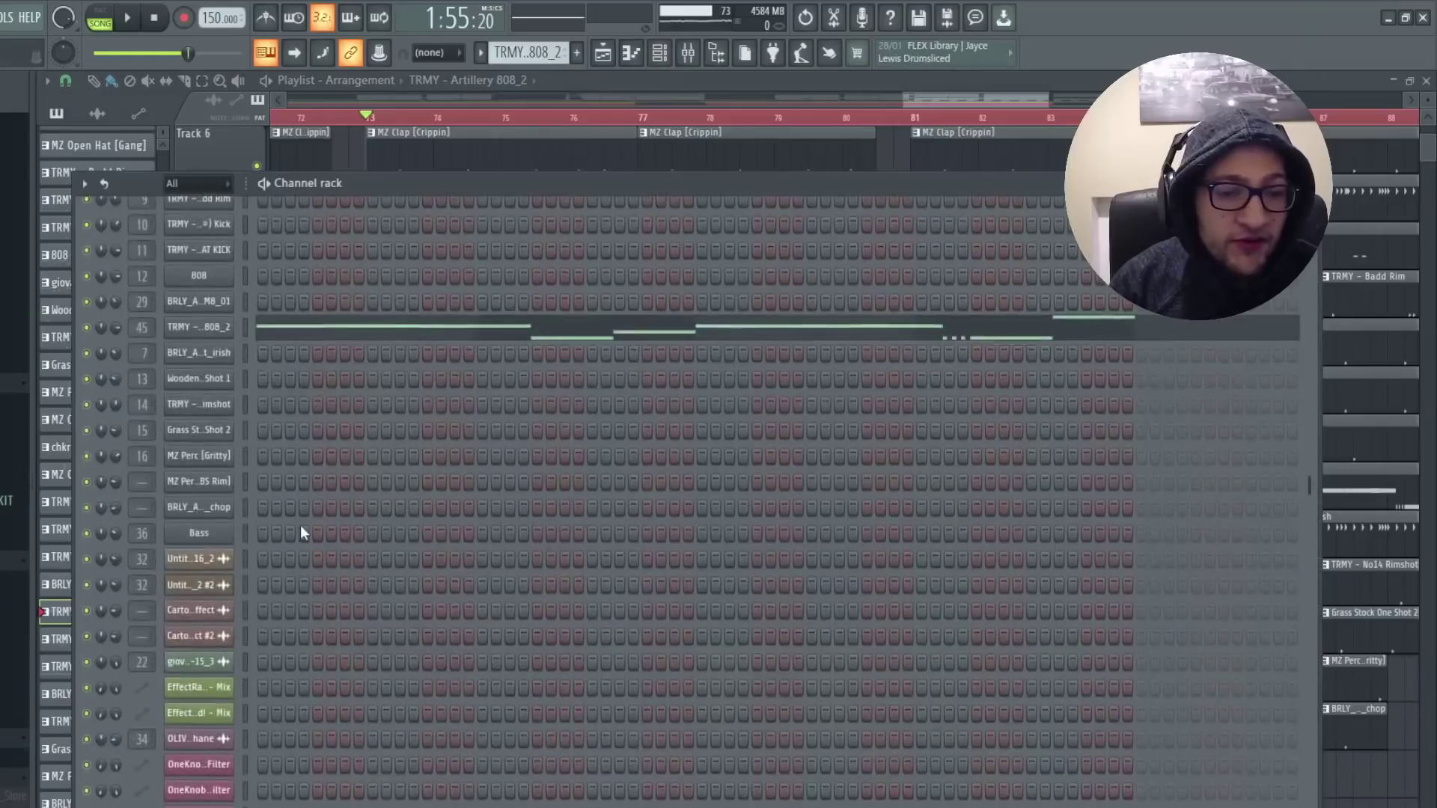
Select the TRMY Artillery 808_2 channel in the channel rack, and play the playlist from bar 73 with the 808
scroll(300, 530, up, 4)
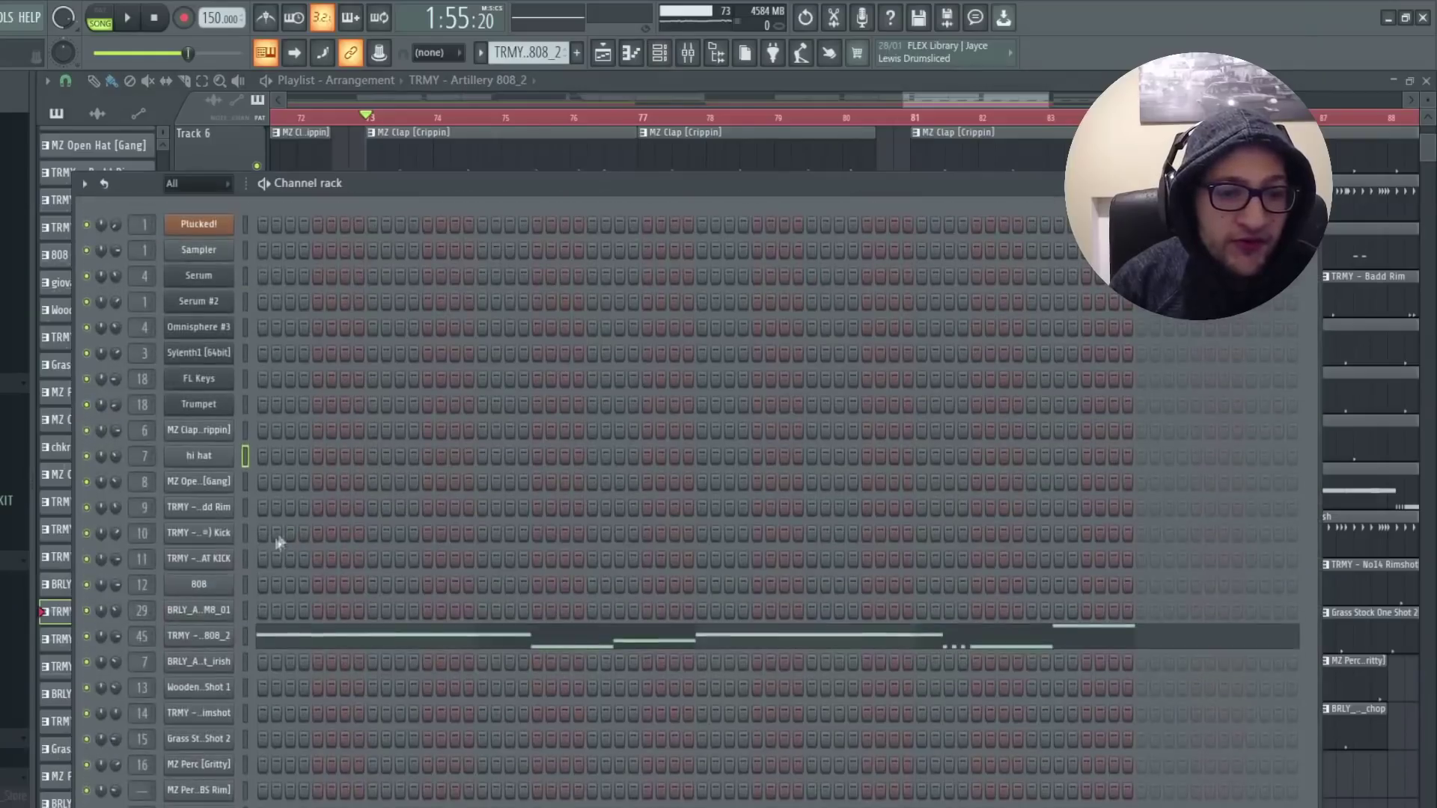
click(237, 636)
click(236, 636)
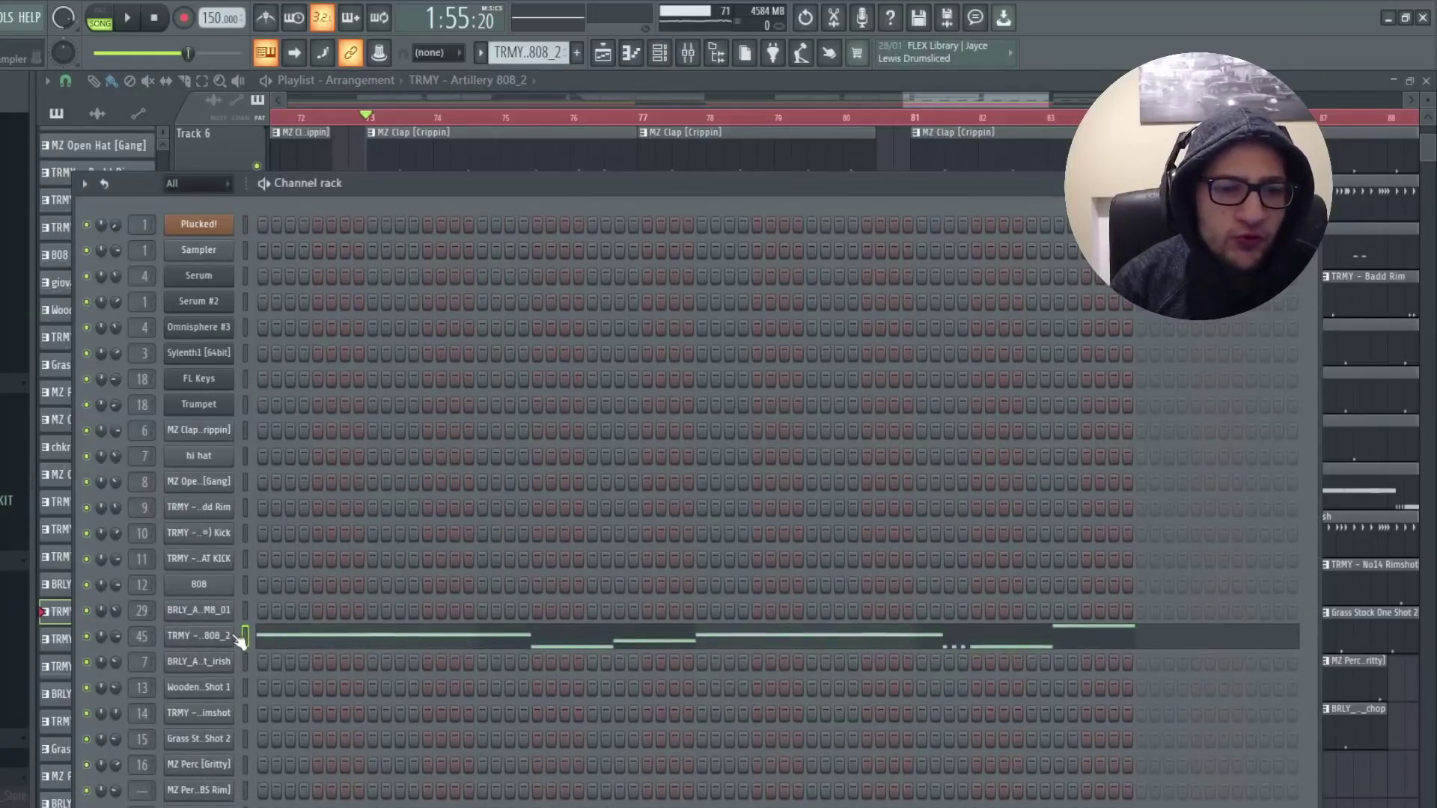
key(F6)
key(space)
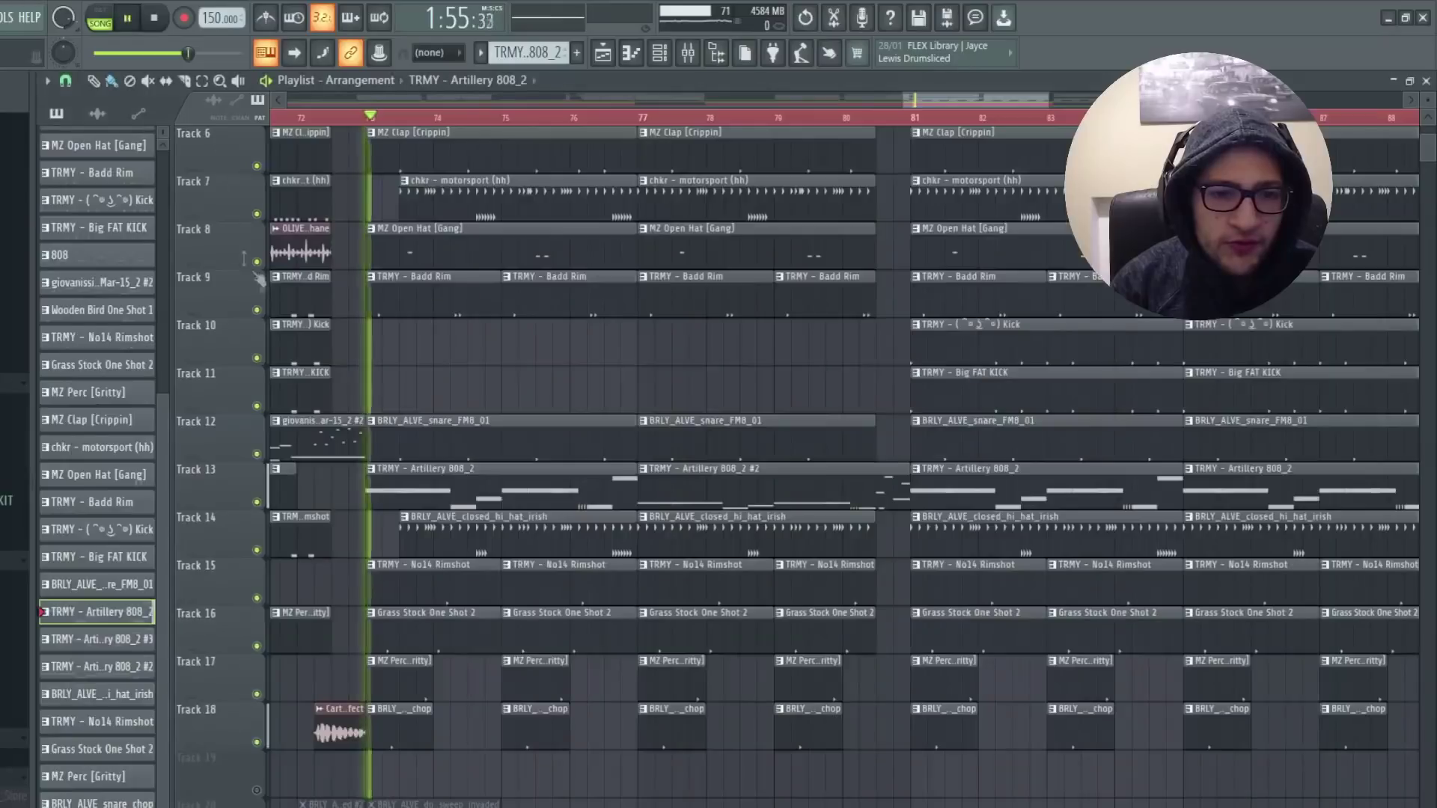
Listen to the section from bar 73 with melody and drums, and examine its layout and the automation clips from track 21 down
scroll(459, 443, up, 2)
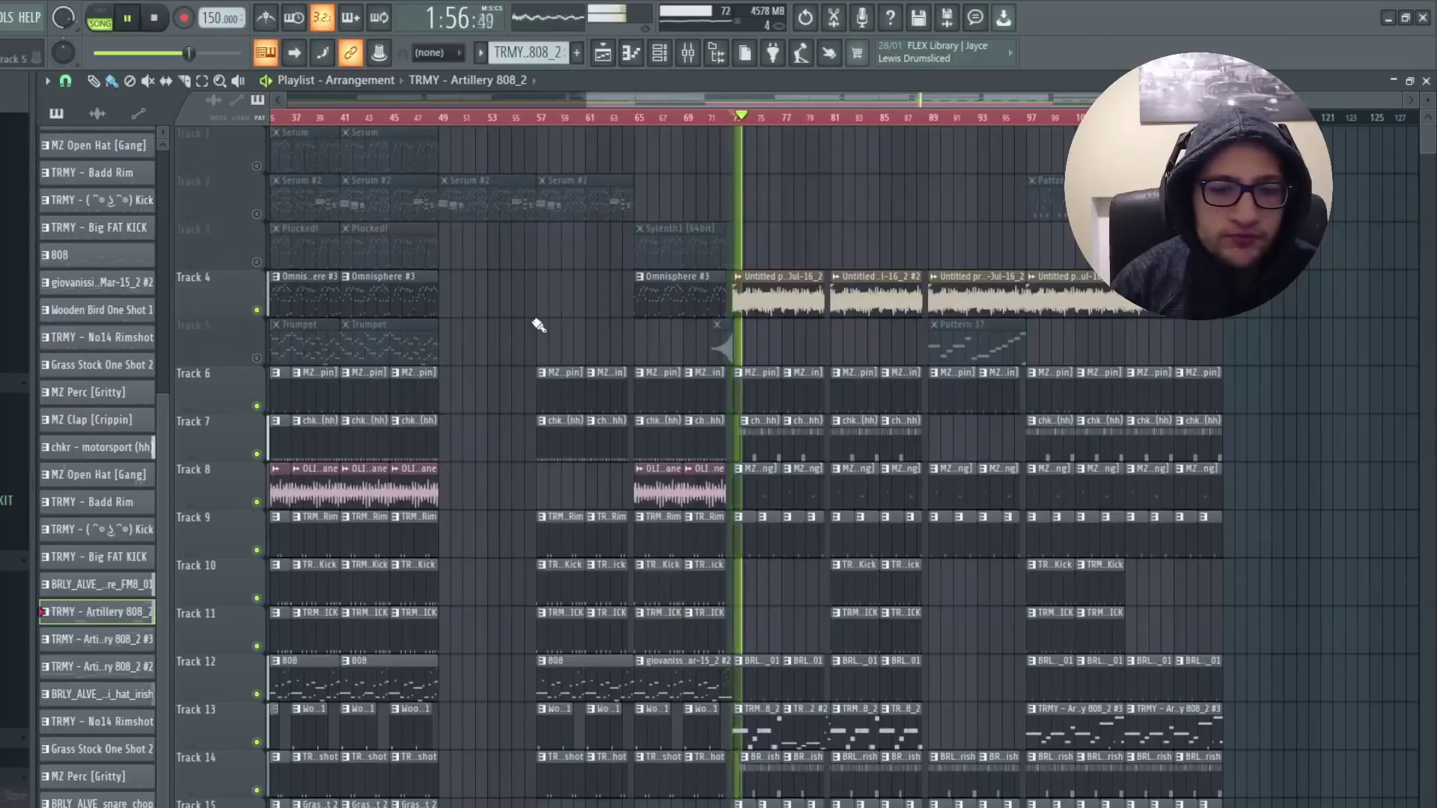
scroll(539, 325, down, 5)
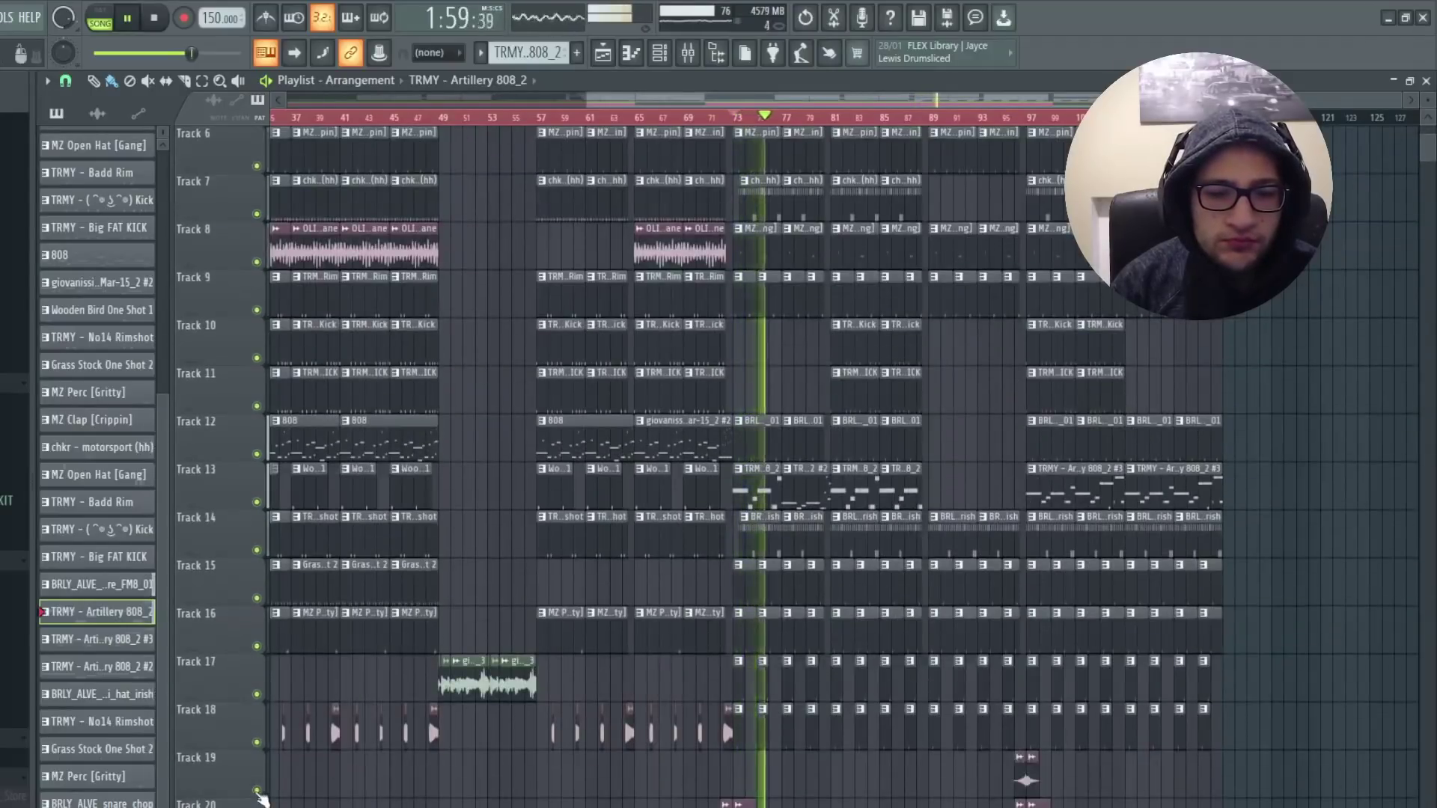
scroll(1023, 612, down, 8)
scroll(1023, 613, down, 2)
scroll(1023, 612, up, 2)
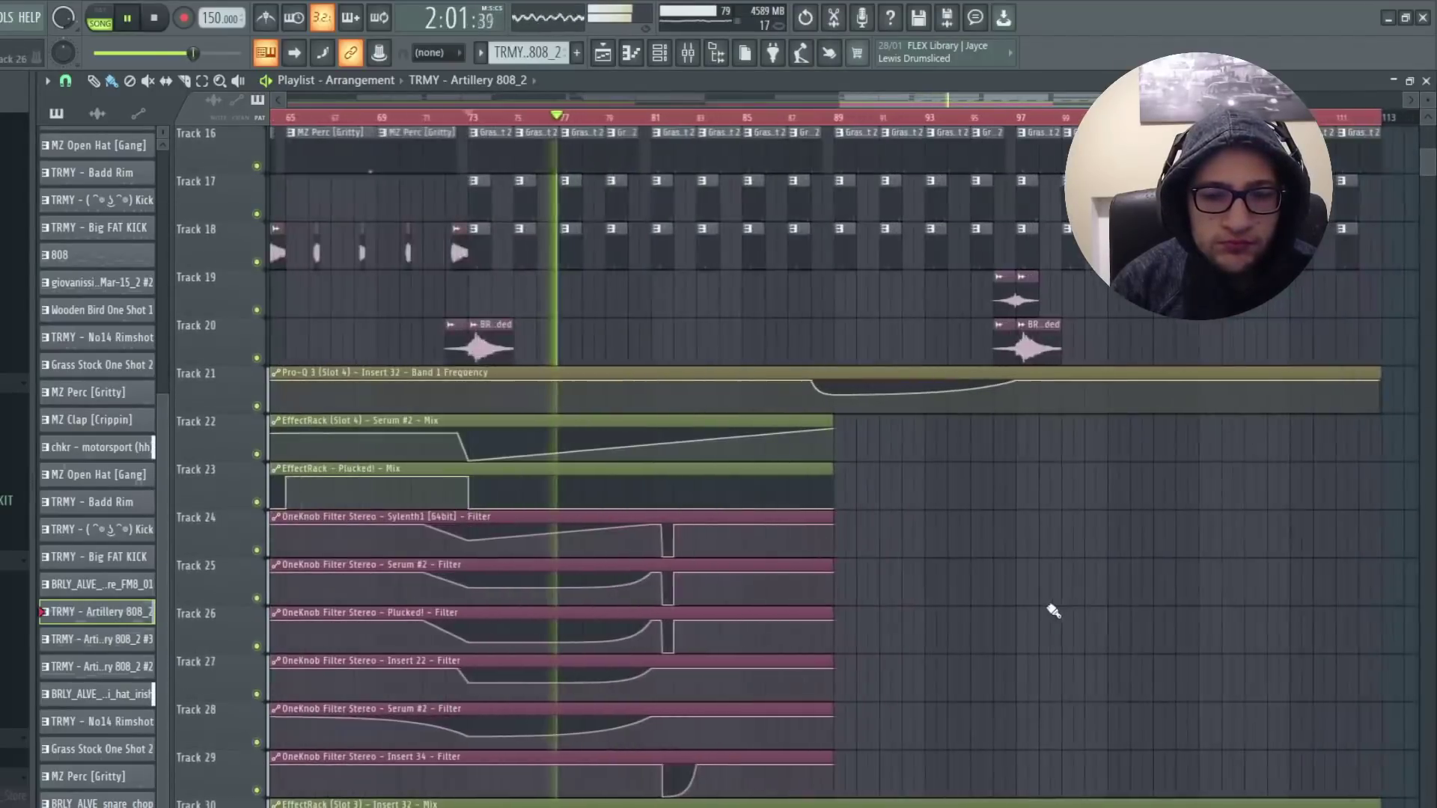
scroll(1051, 609, up, 15)
scroll(853, 550, down, 1)
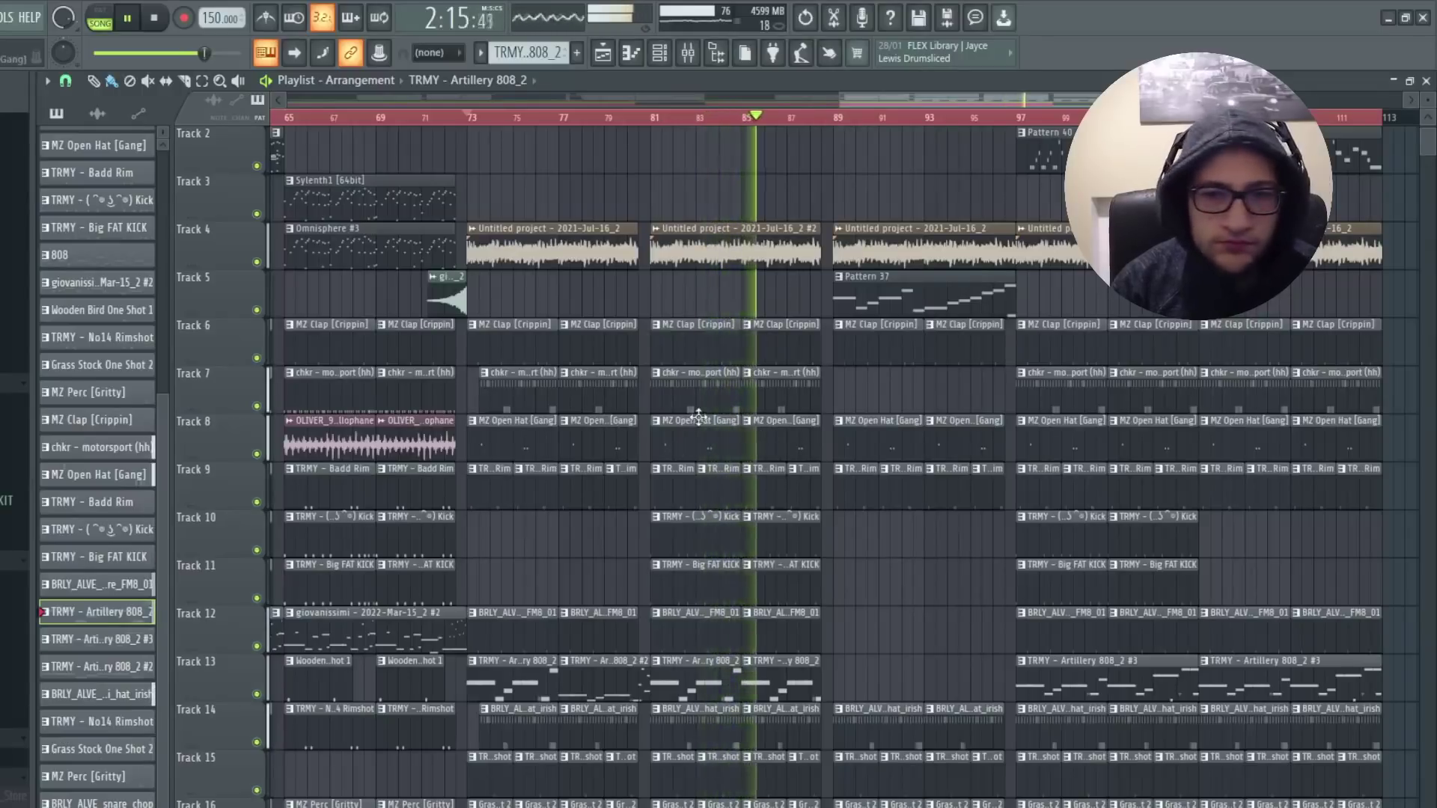
Inspect the settings of the riser audio clip on track 5 before bar 73, and listen to that track soloed
key(space)
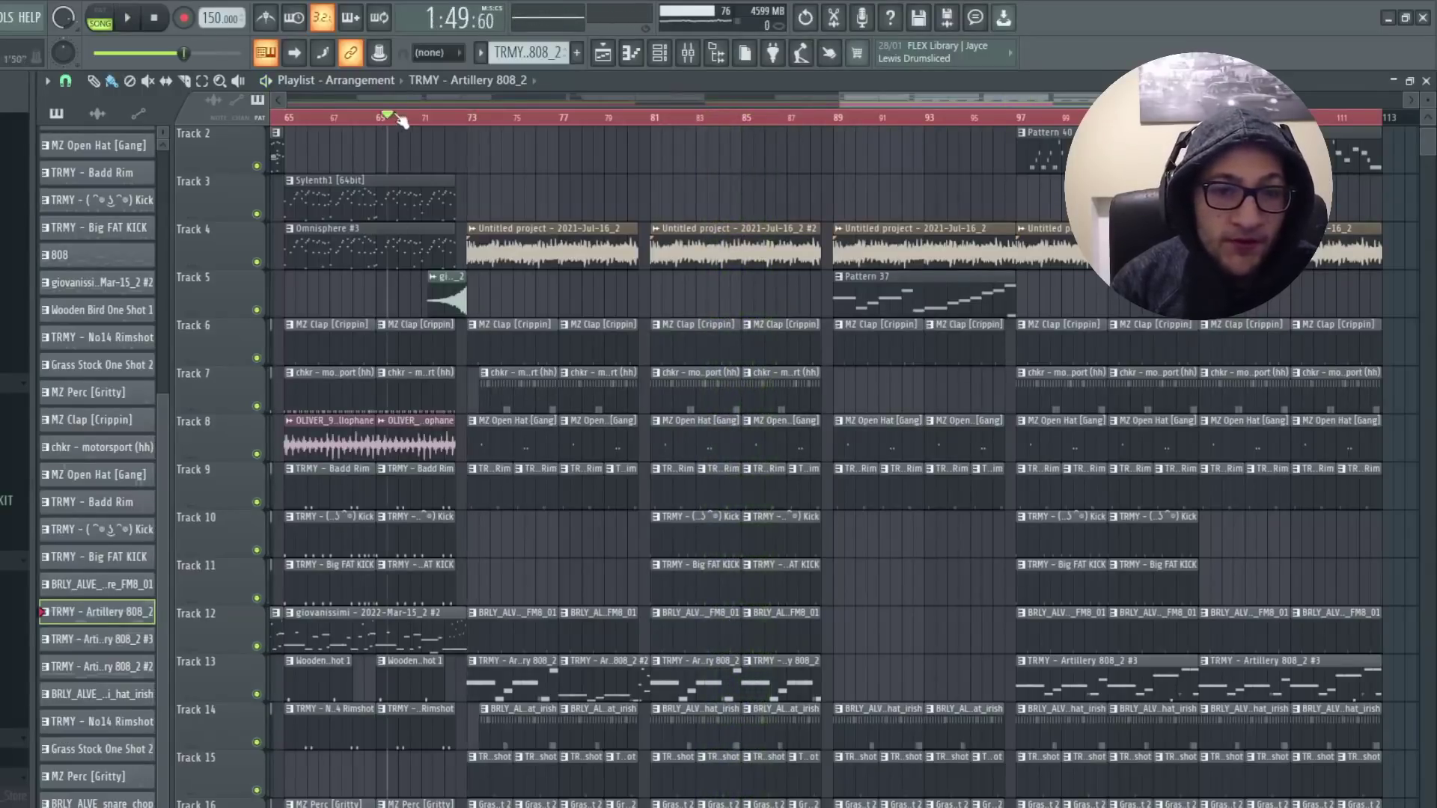
scroll(422, 293, up, 5)
double_click(455, 293)
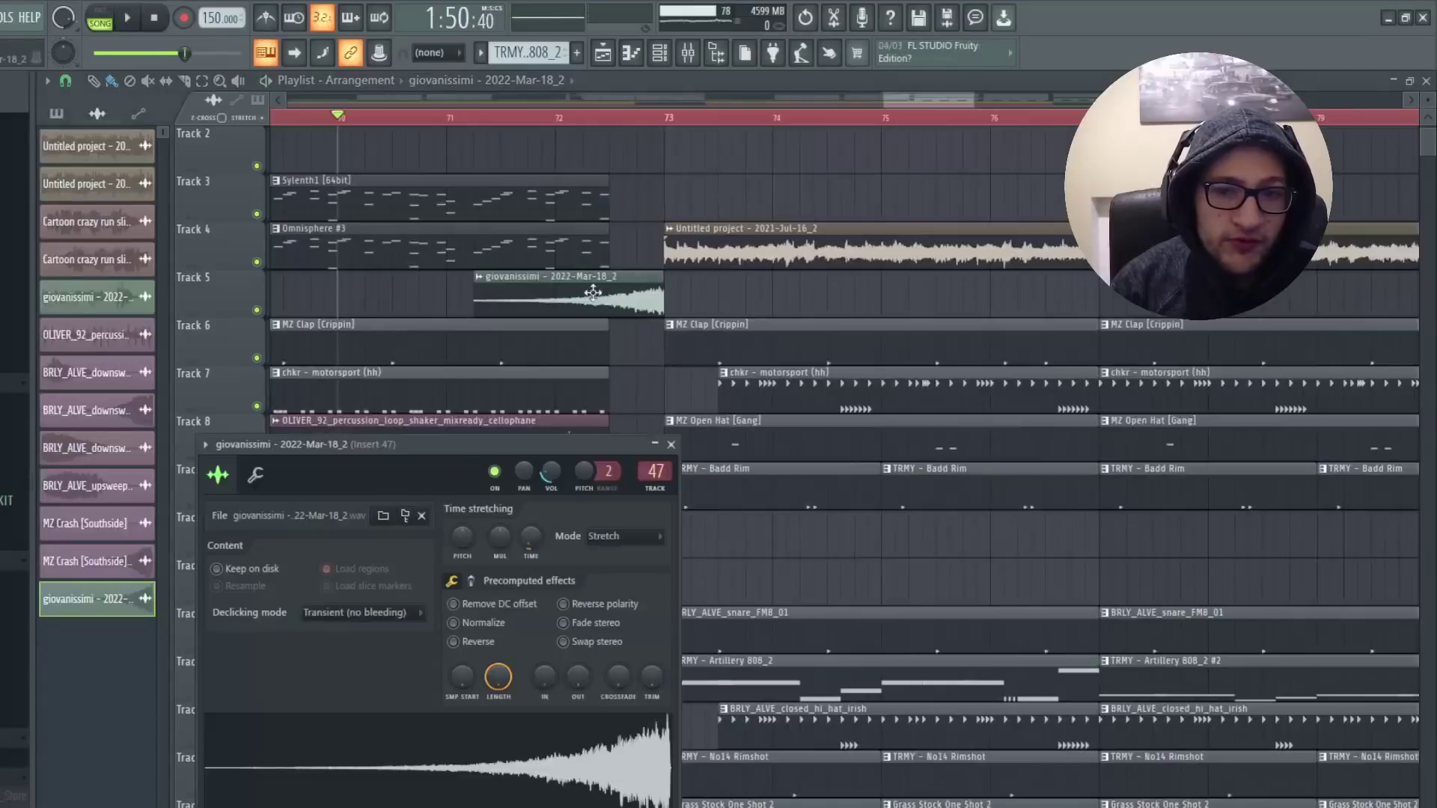
click(572, 122)
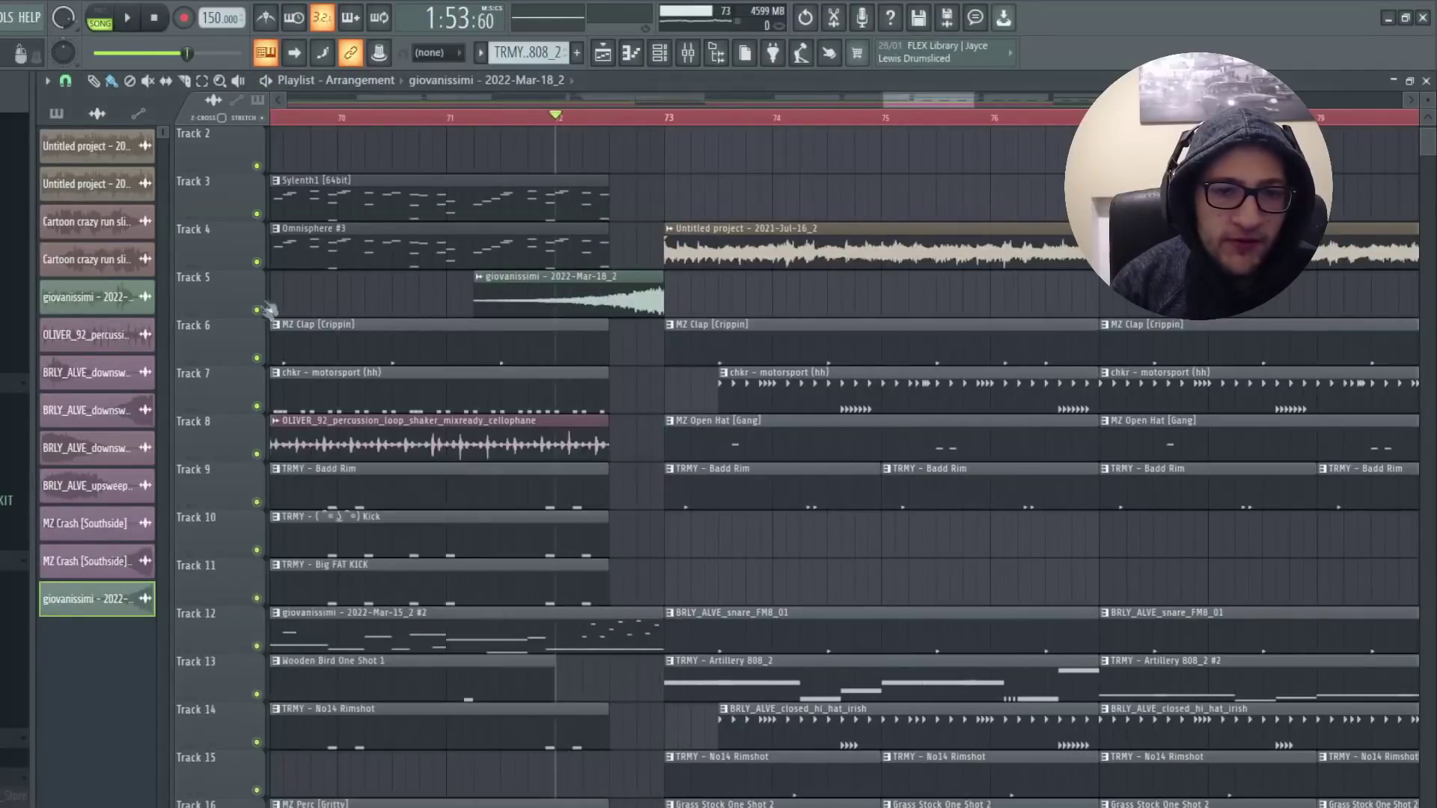
ctrl+click(256, 310)
key(space)
key(space)
Solo track 12 to hear the pattern leading into bar 73, and reactivate all playlist tracks
ctrl+click(257, 645)
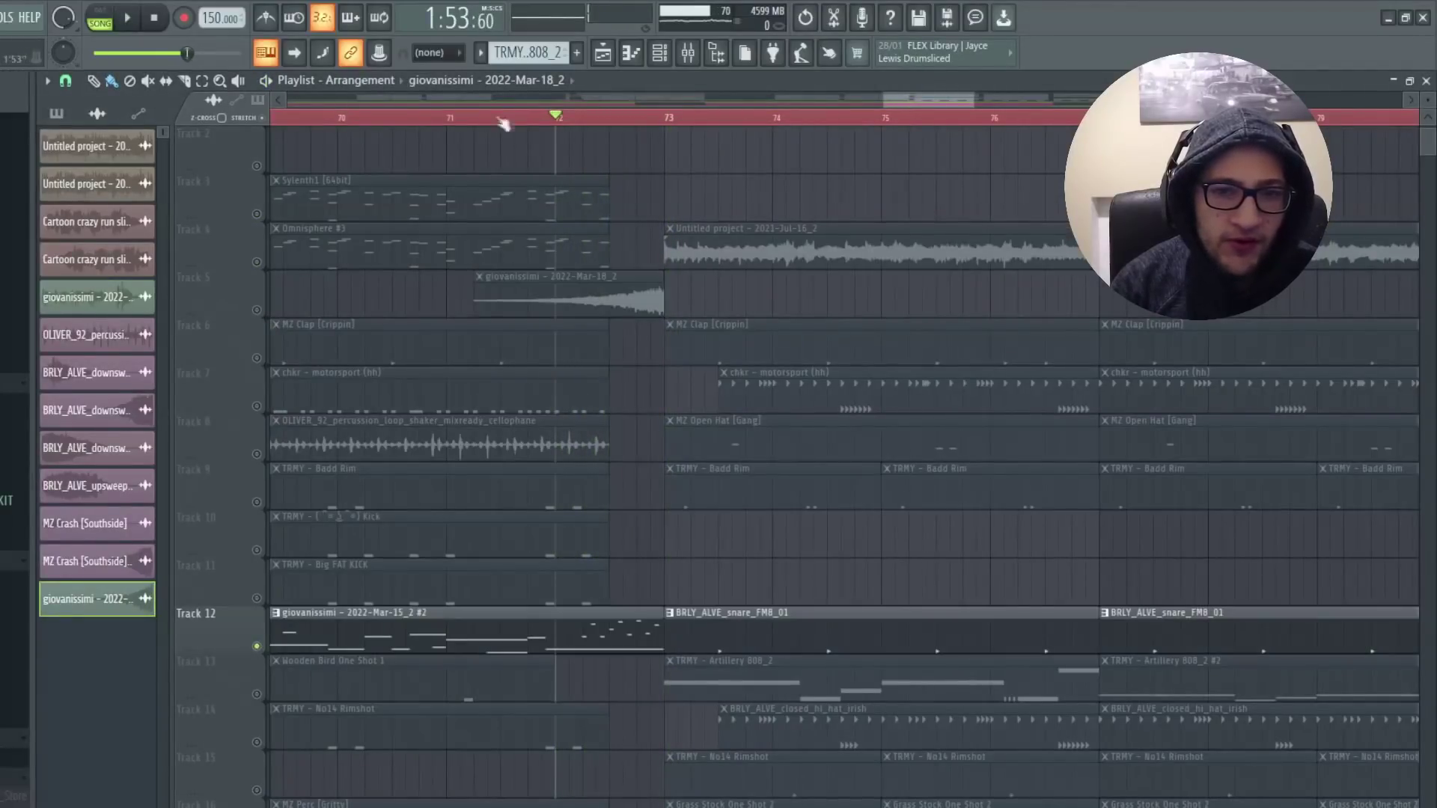
click(521, 119)
scroll(558, 421, down, 2)
click(568, 439)
key(space)
scroll(423, 539, down, 4)
scroll(459, 516, up, 3)
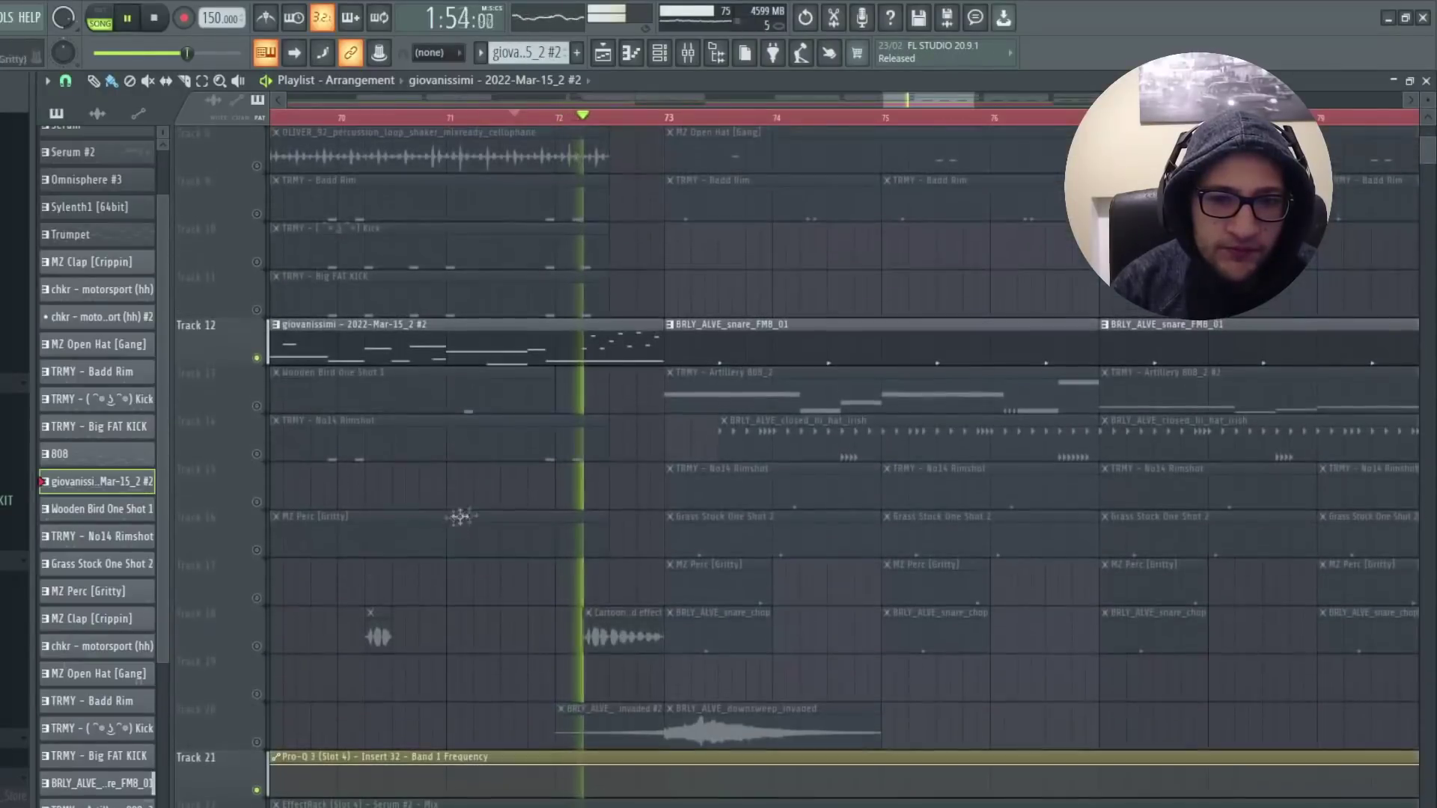
scroll(266, 359, up, 6)
key(space)
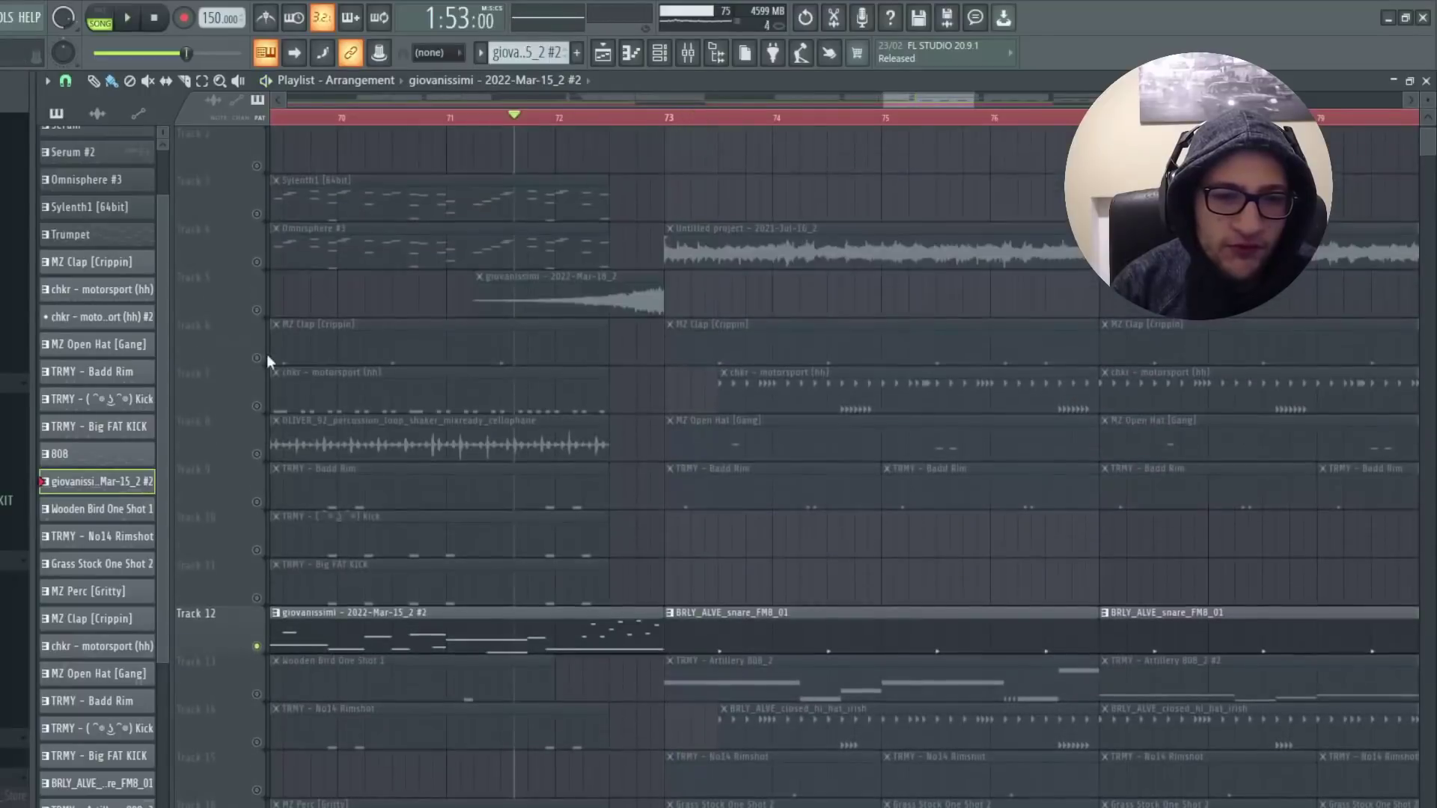
ctrl+click(256, 310)
ctrl+click(256, 310)
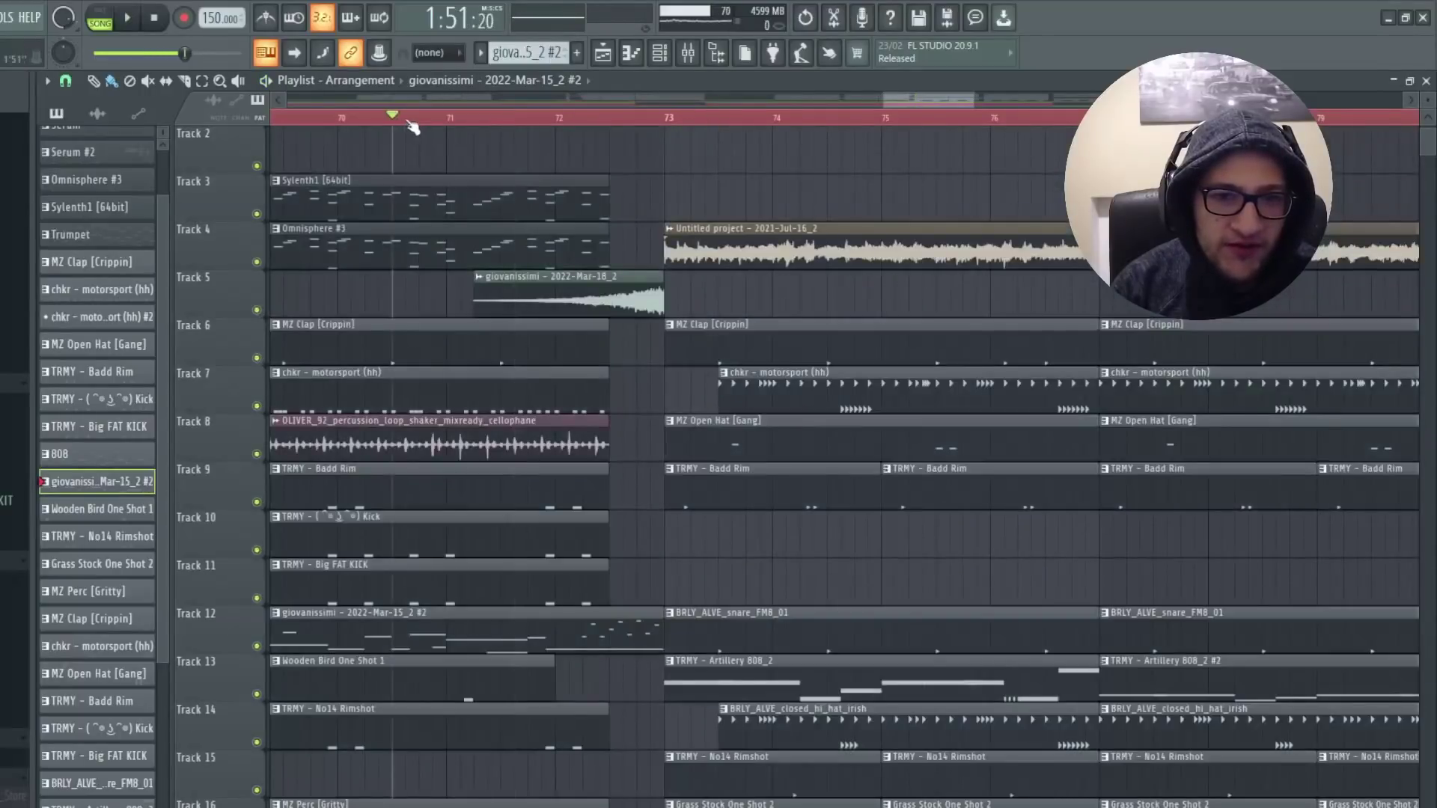
Play the arrangement through the transition into bar 73, and listen to the section that follows up to bar 81
scroll(569, 427, down, 5)
key(space)
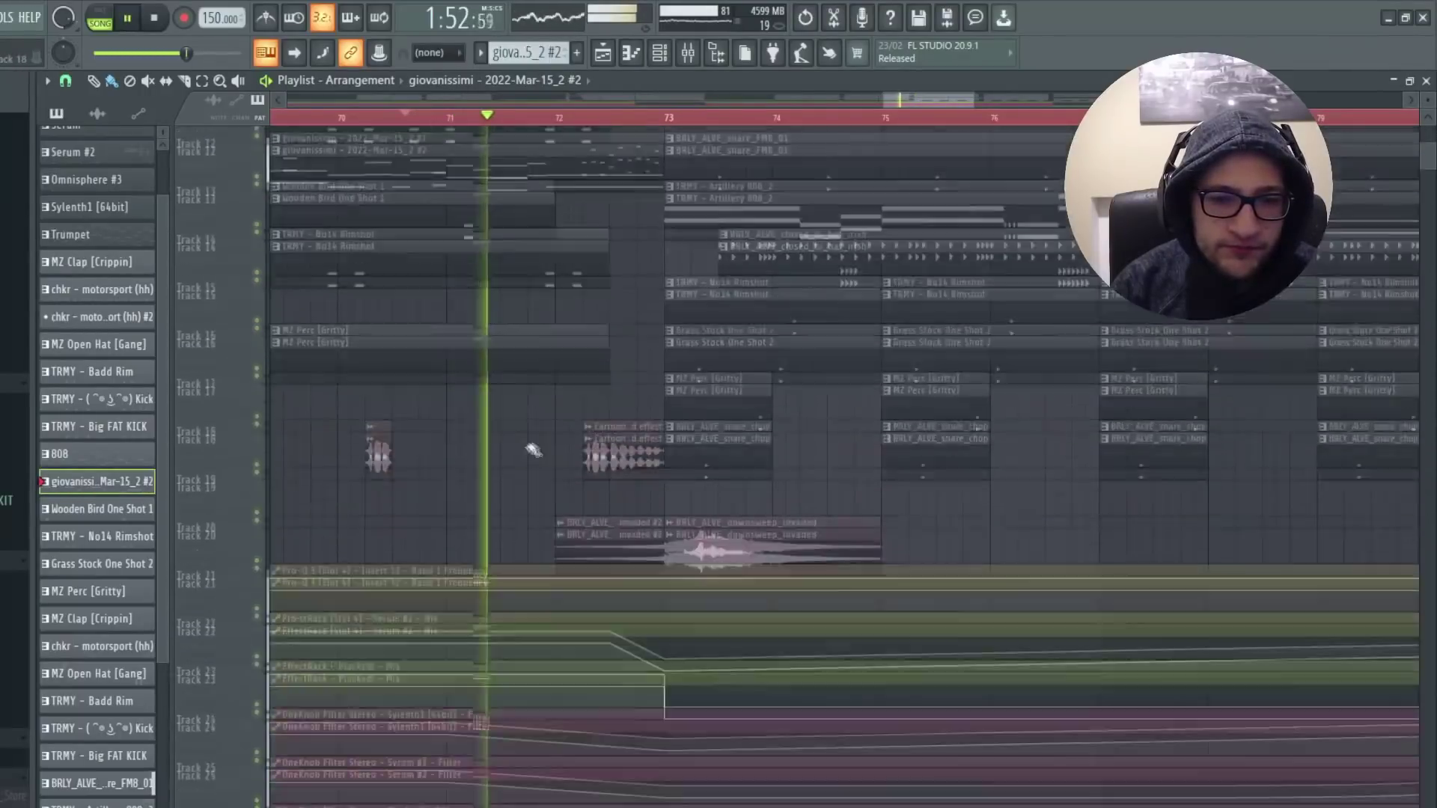
scroll(584, 419, up, 4)
scroll(588, 414, down, 8)
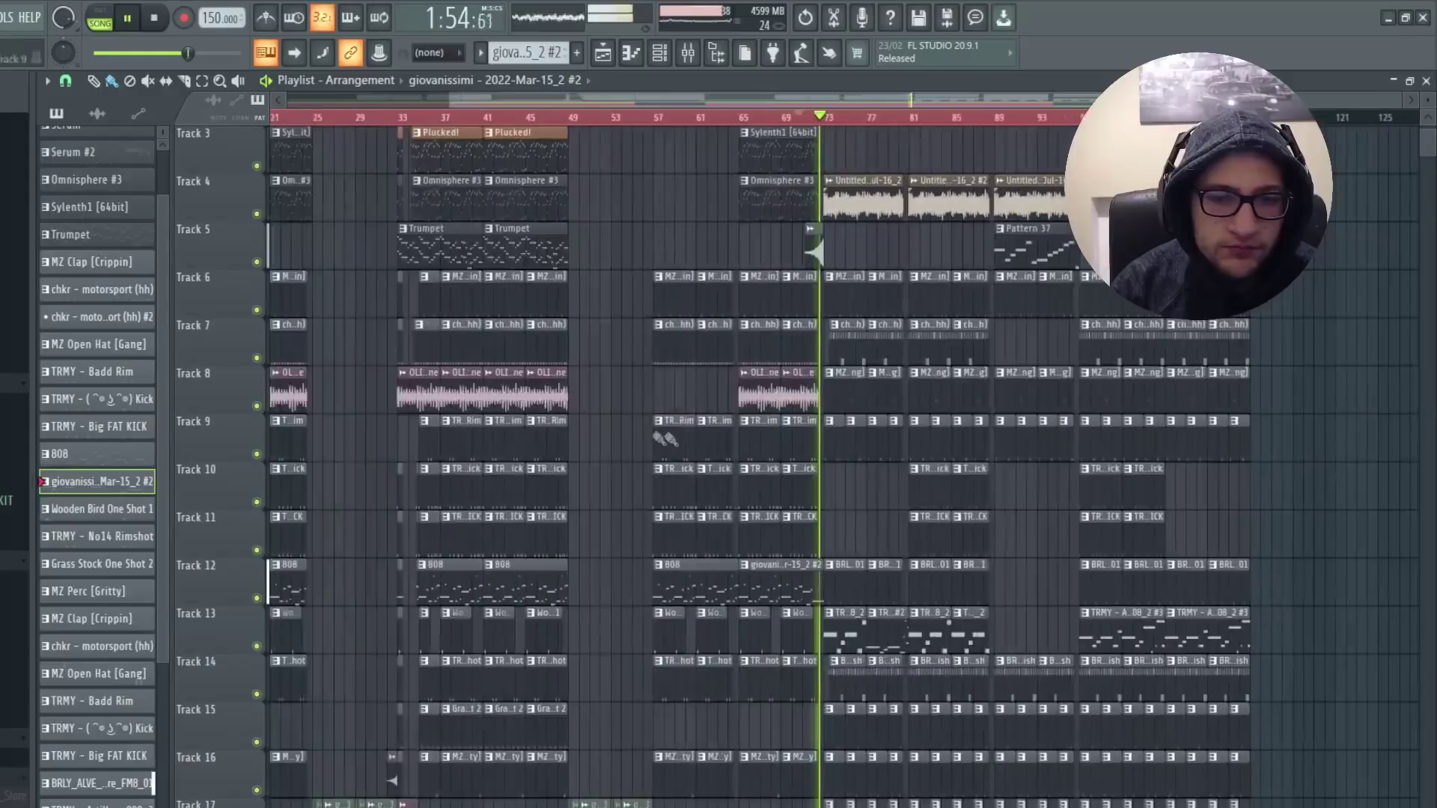
scroll(1163, 502, up, 2)
scroll(1163, 502, up, 2)
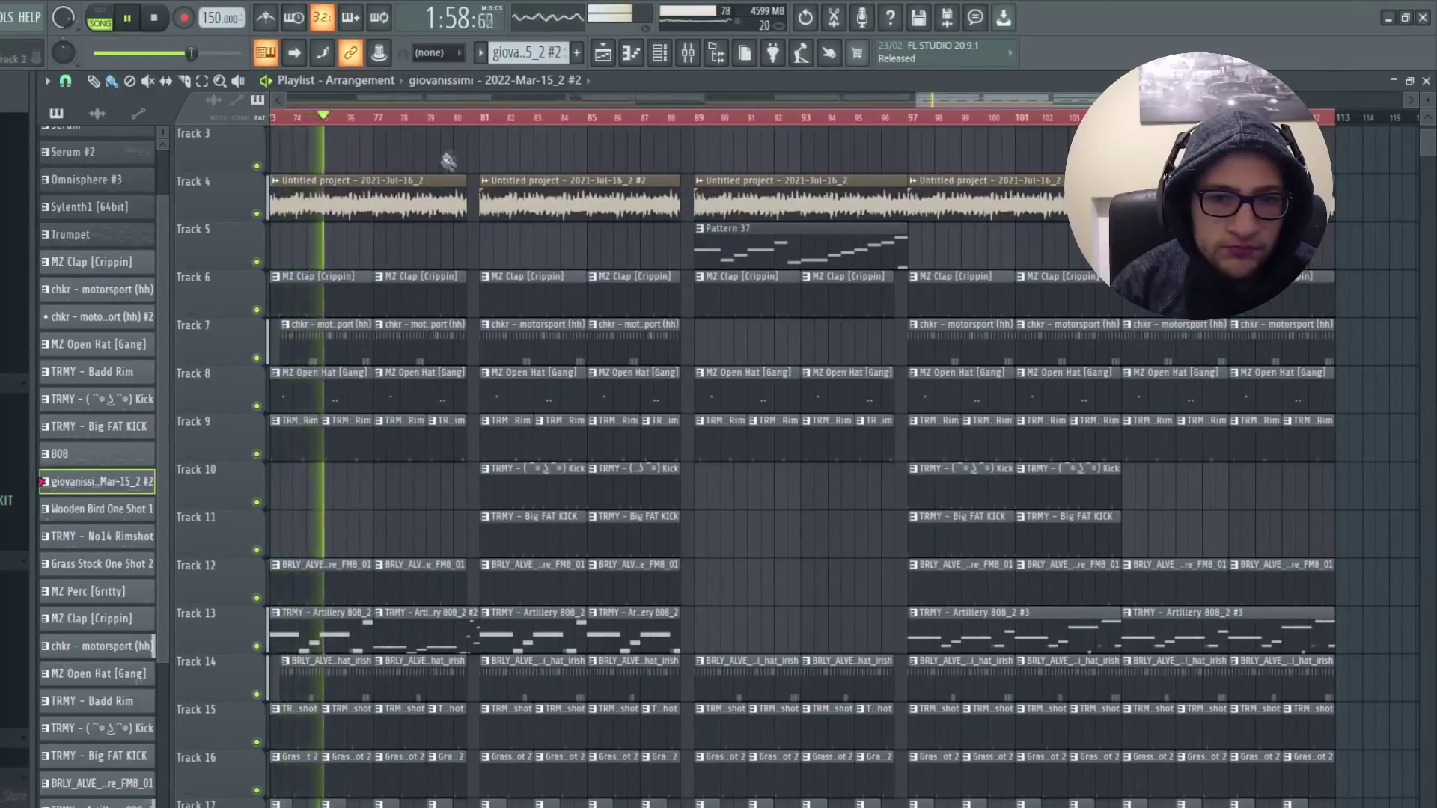
scroll(490, 348, up, 2)
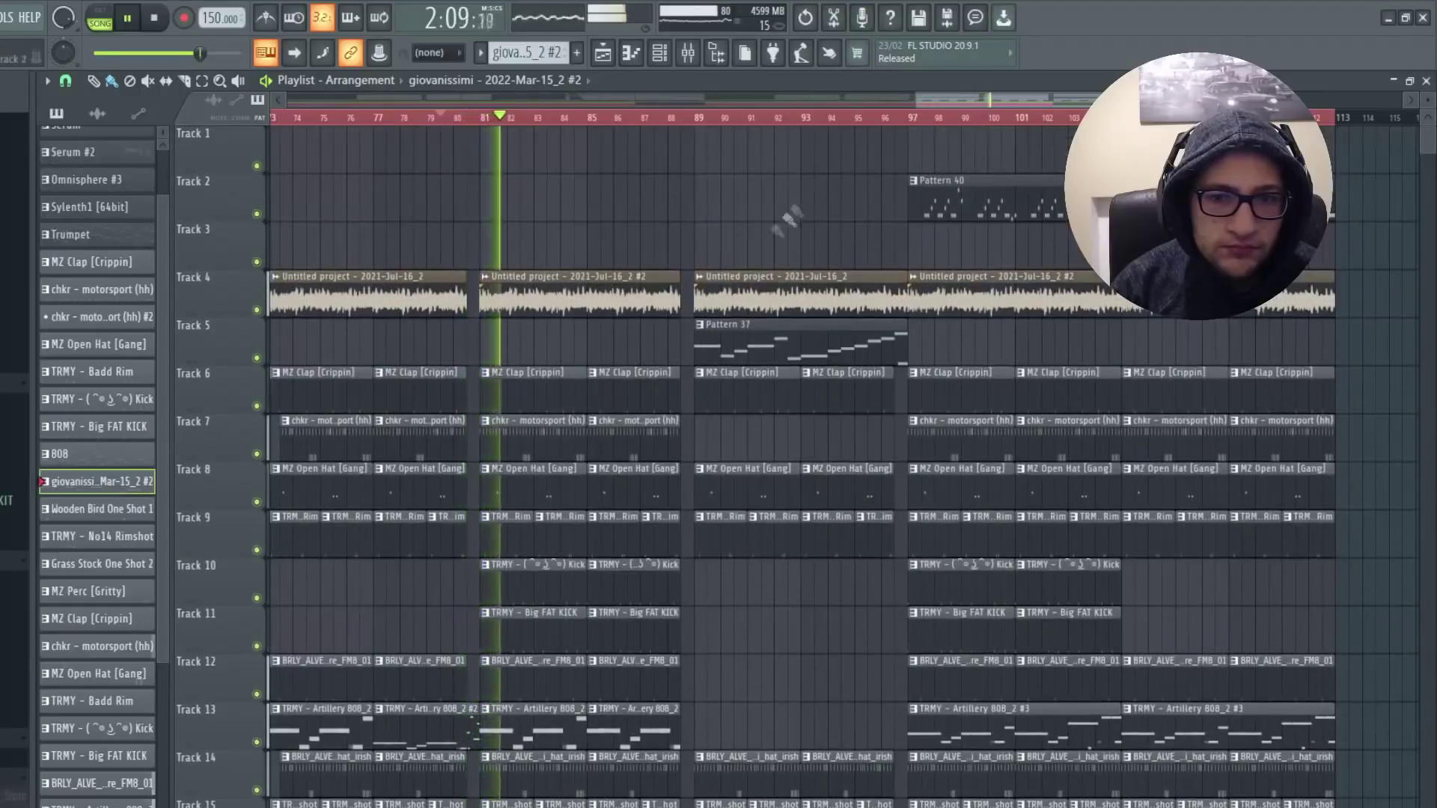
Listen to the section from bar 89 and examine its layout around the Pattern 37 clip on track 5
scroll(711, 353, down, 5)
scroll(715, 360, down, 5)
scroll(1331, 488, up, 1)
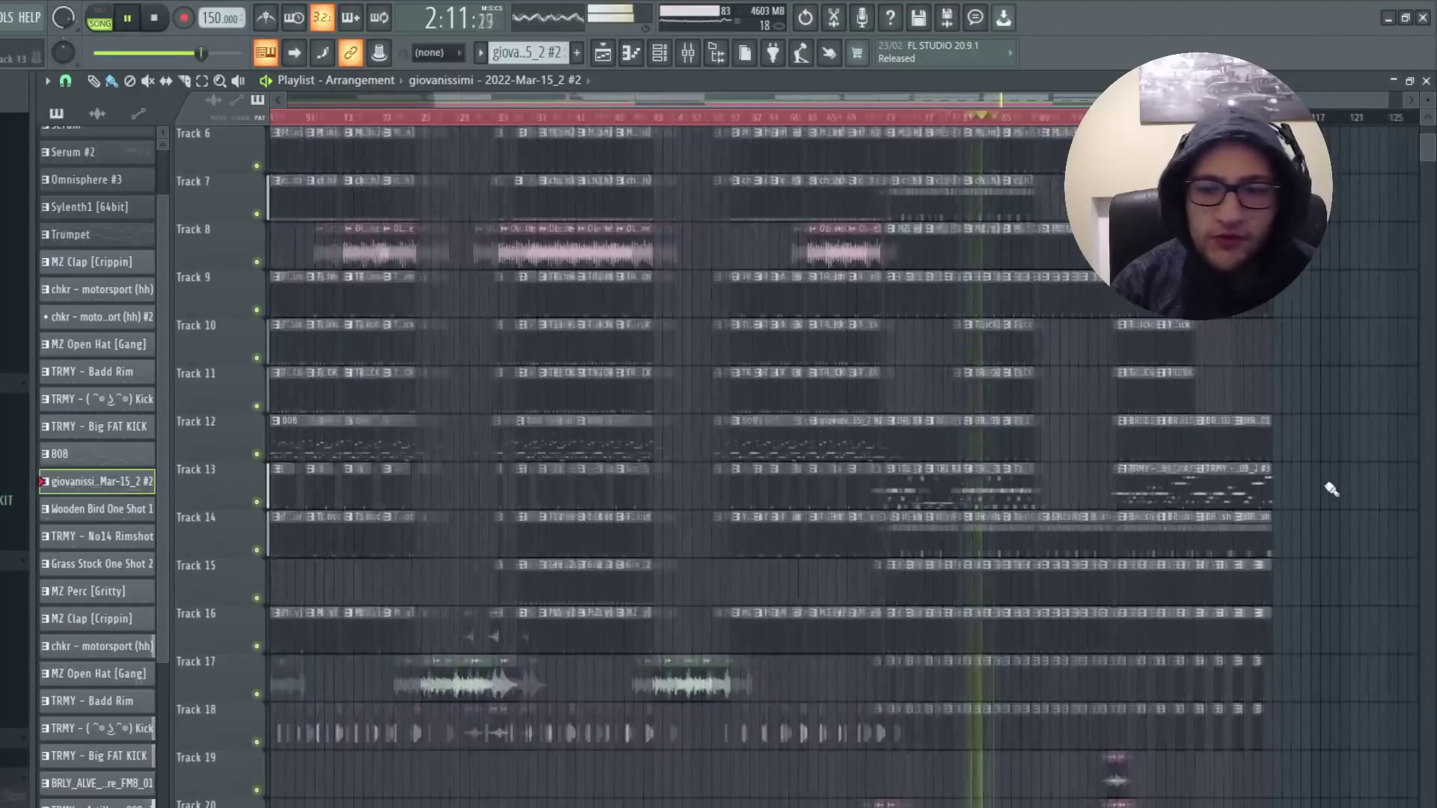
scroll(1322, 485, up, 3)
scroll(1063, 462, up, 3)
scroll(819, 449, up, 3)
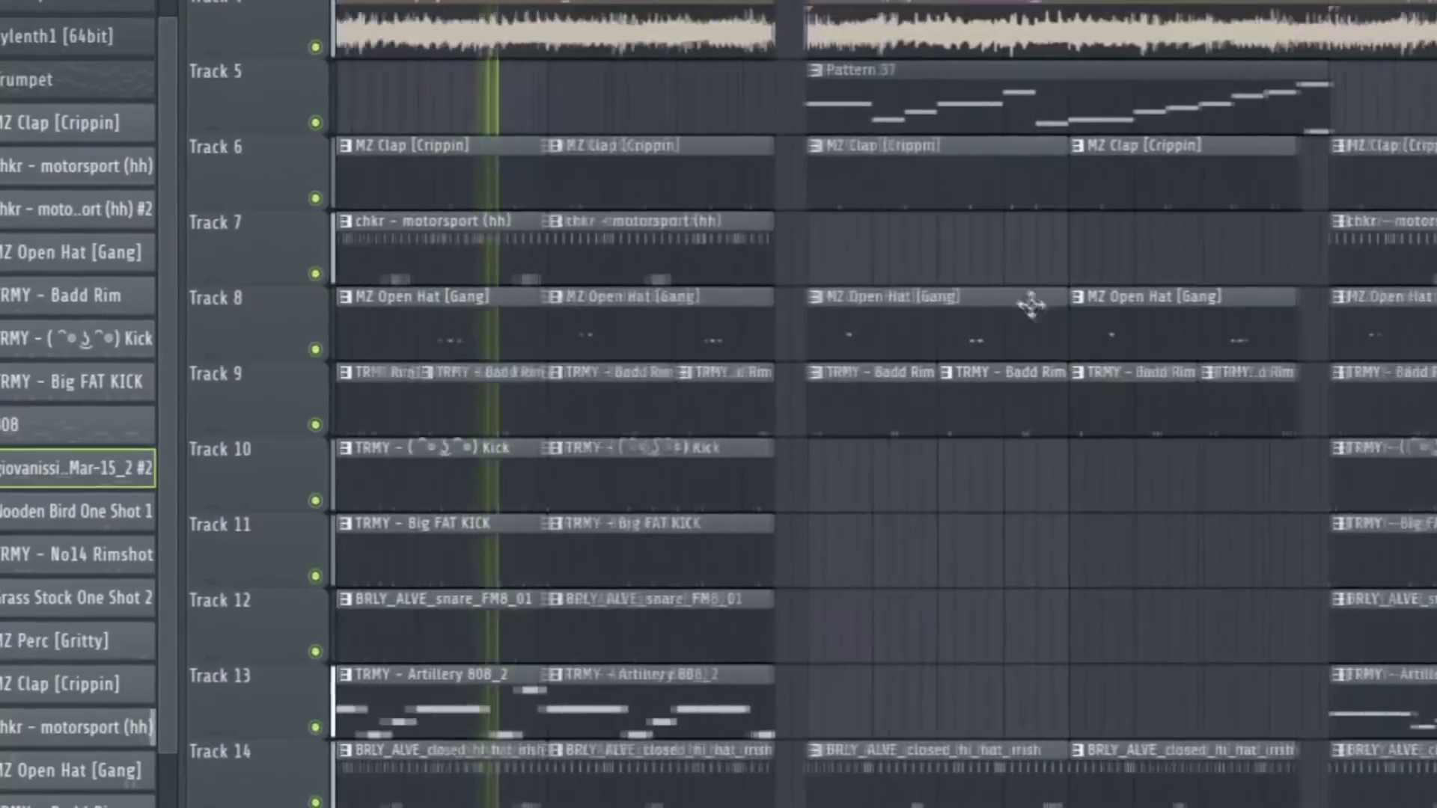
scroll(1038, 310, up, 1)
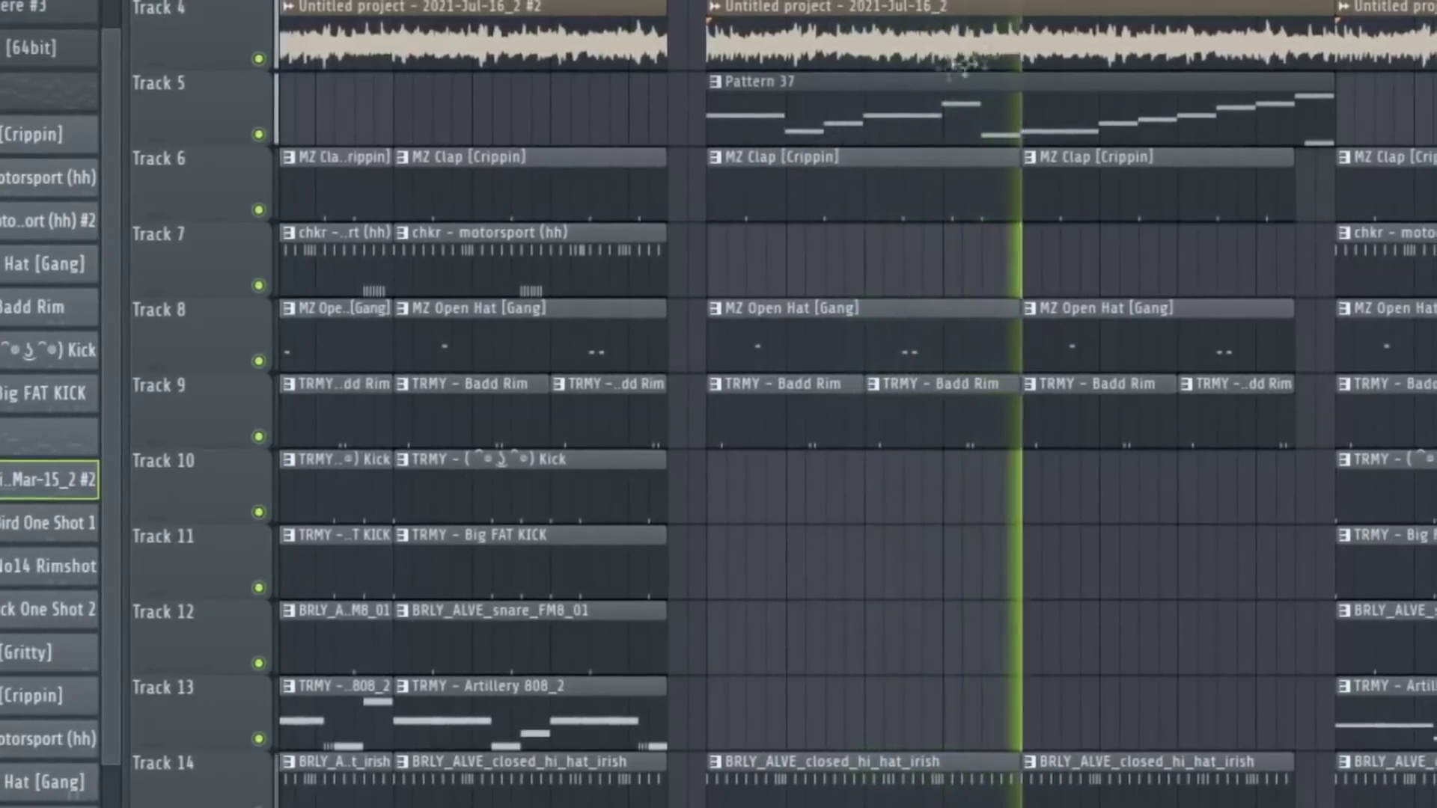
scroll(1318, 66, right, 2)
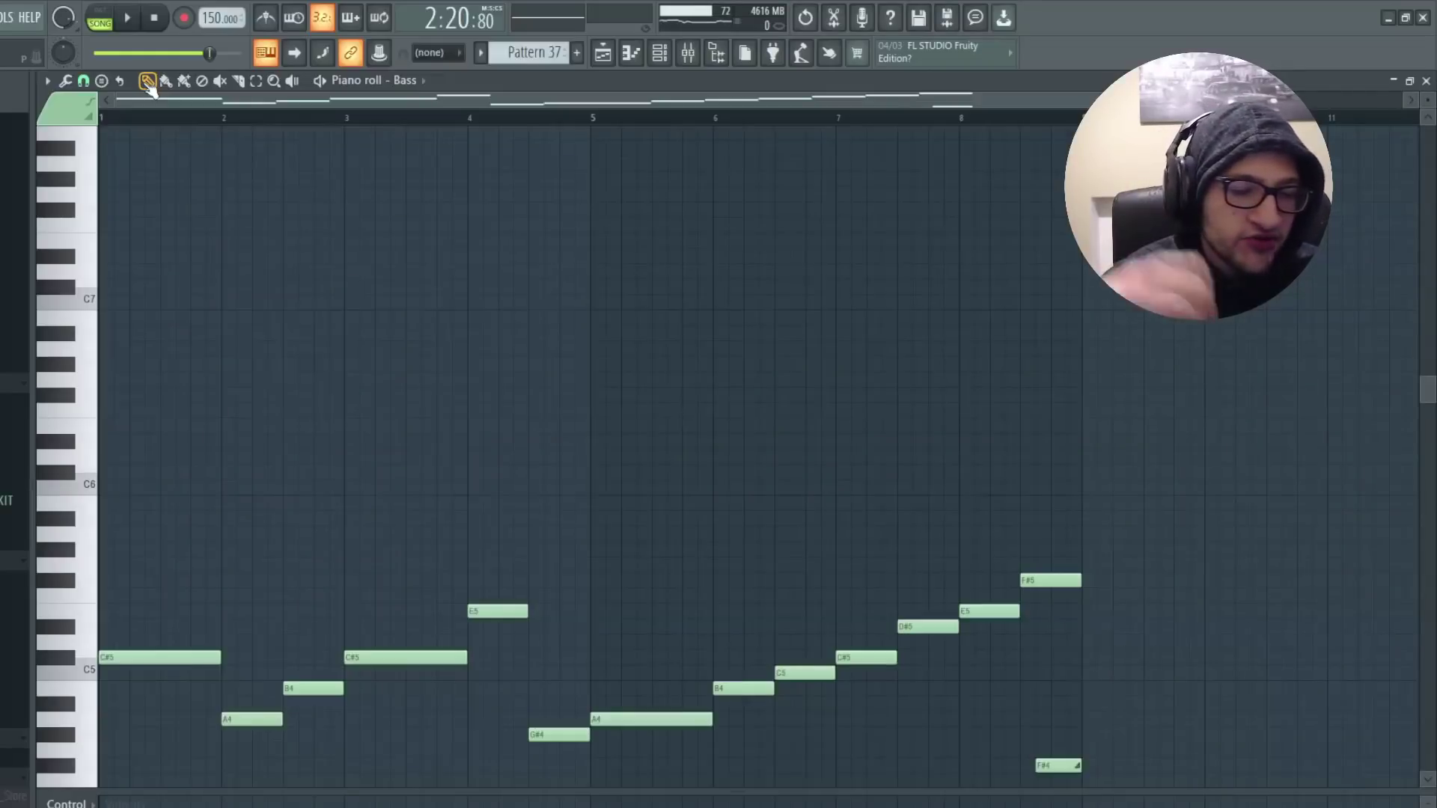
Highlight note groups in the Pattern 37 bass: the opening three notes, the rising run from bar 6, and the E5 to G#4 drop
drag(153, 514, 285, 752)
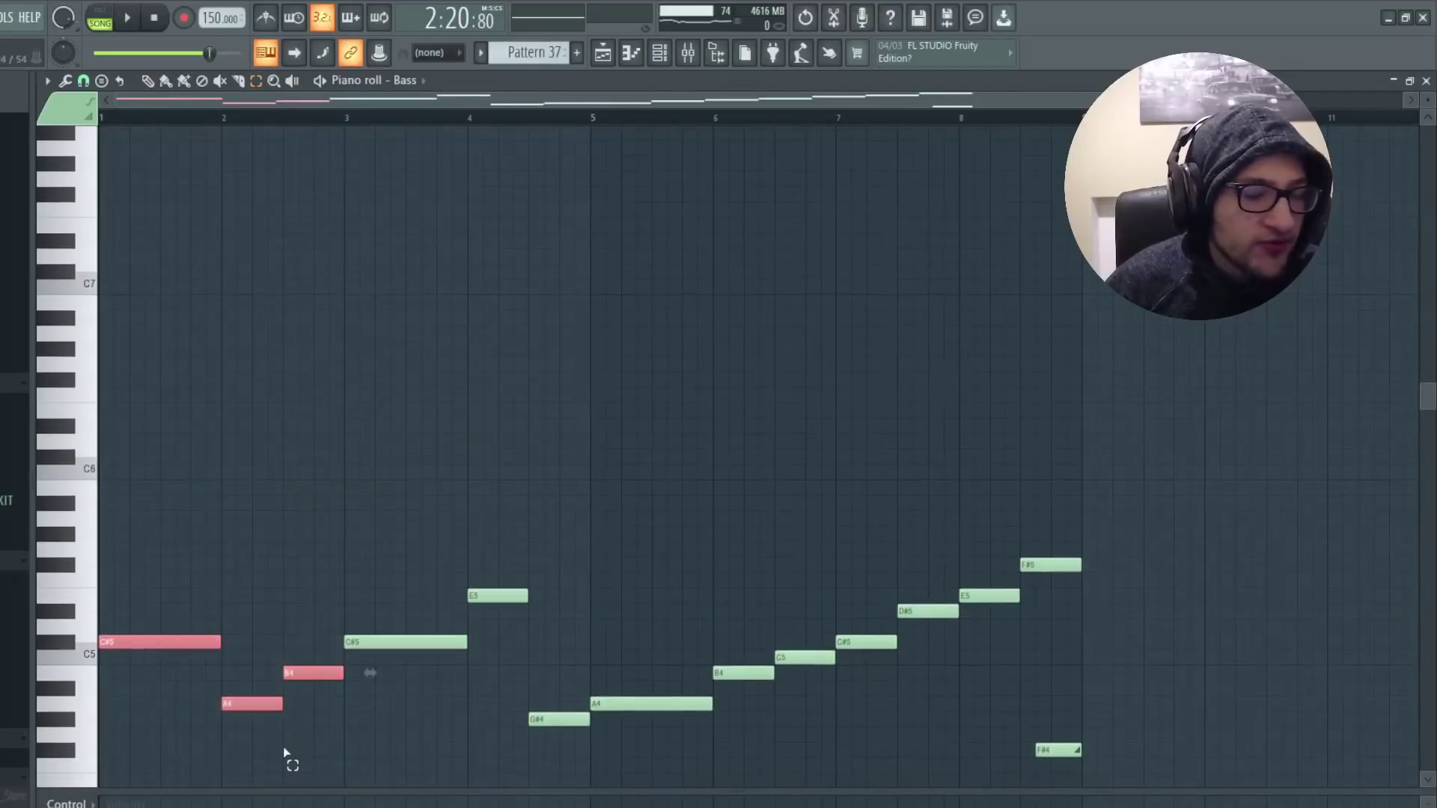
drag(190, 619, 330, 725)
drag(323, 729, 139, 608)
scroll(581, 514, down, 4)
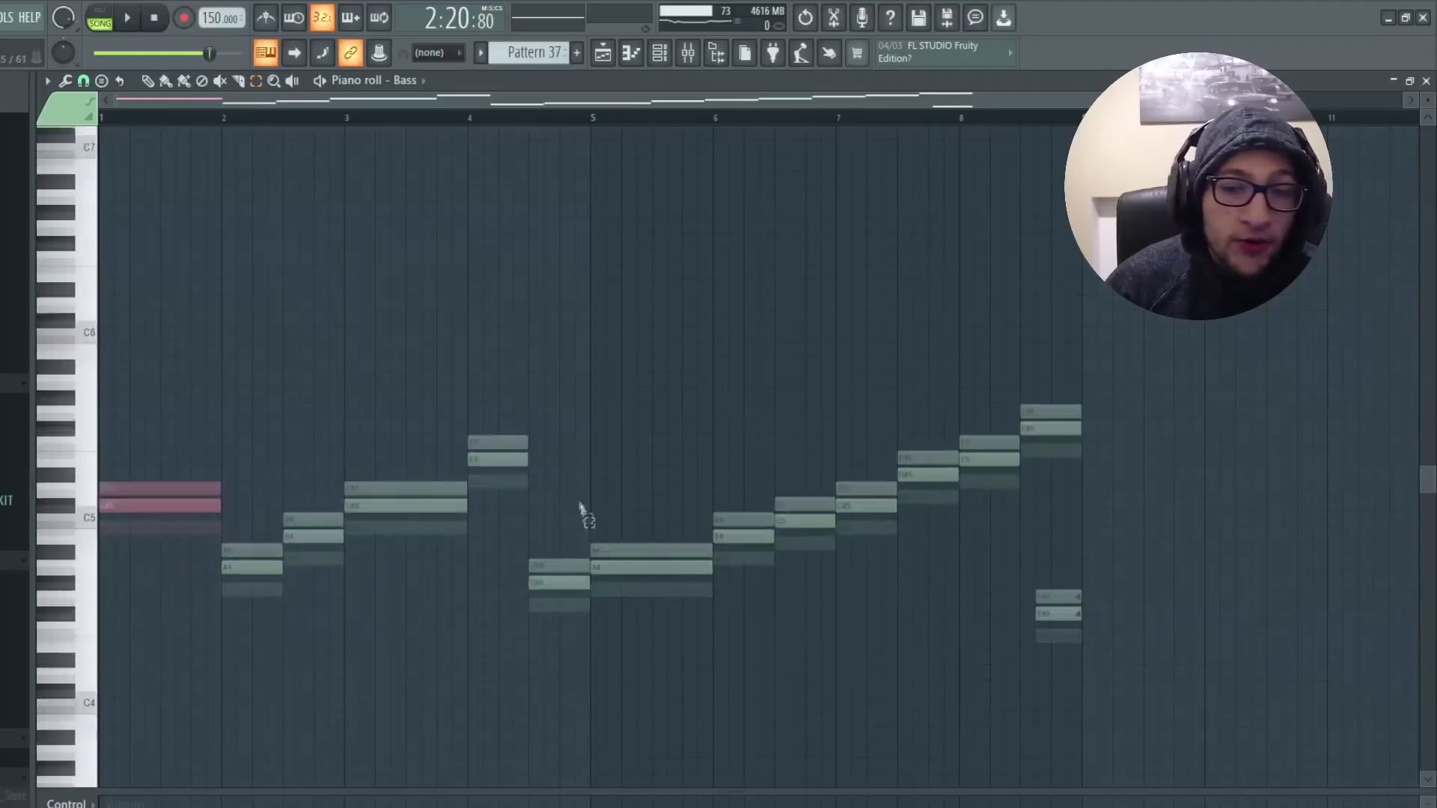
drag(1133, 343, 677, 633)
drag(720, 297, 1069, 491)
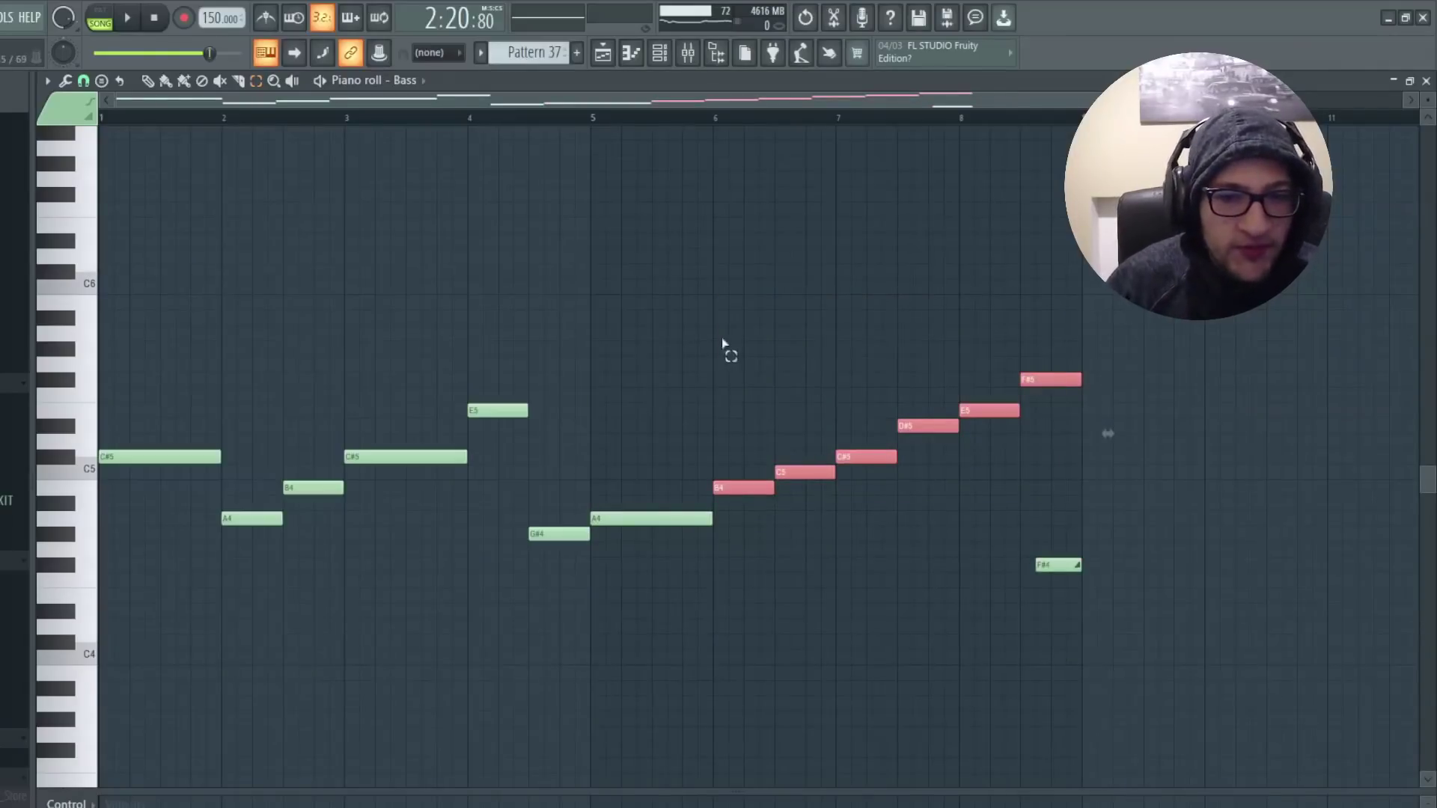
drag(505, 344, 556, 619)
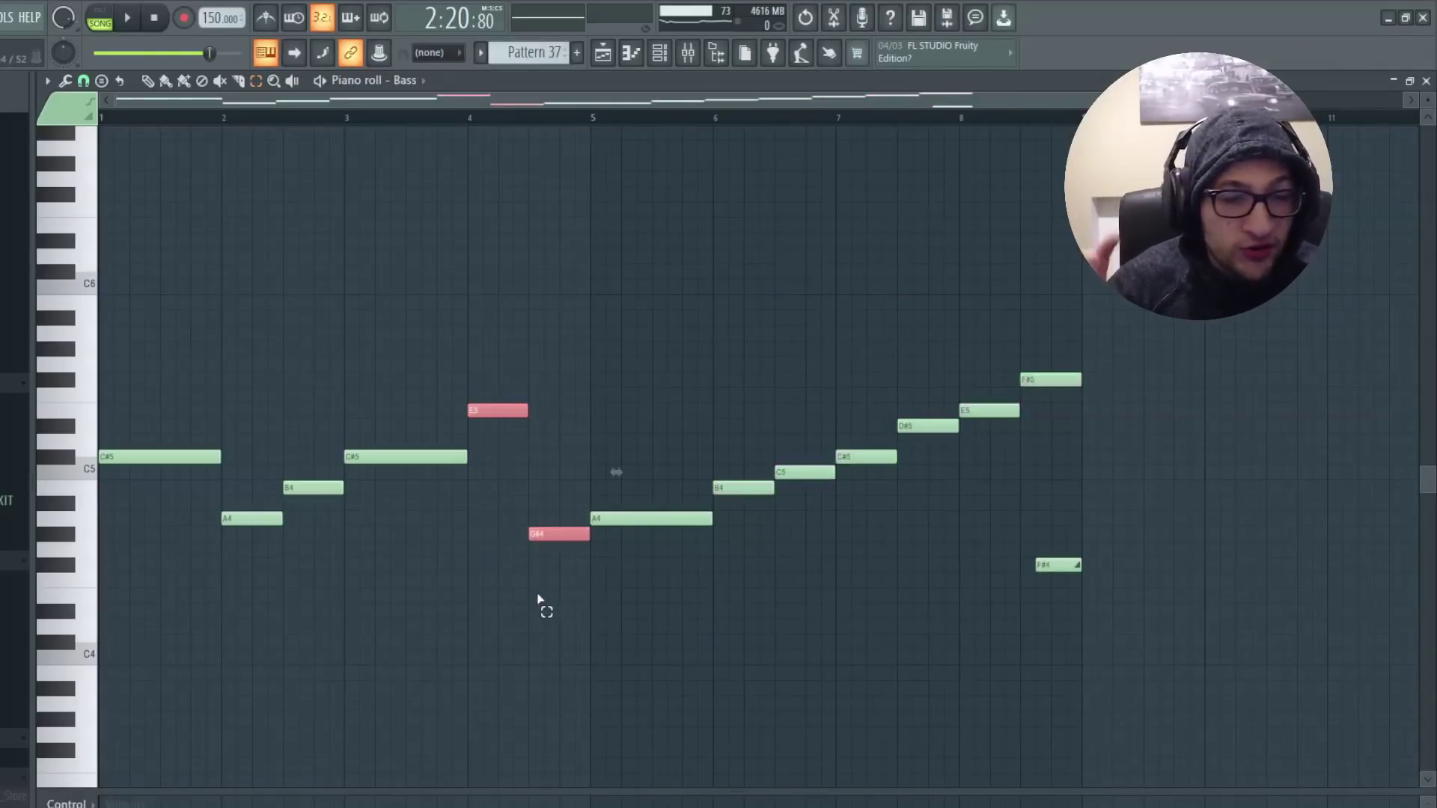
Go through the Pattern 37 bass notes one at a time, highlighting each from the opening C#5 to the A4 at bar 5
drag(168, 403, 147, 524)
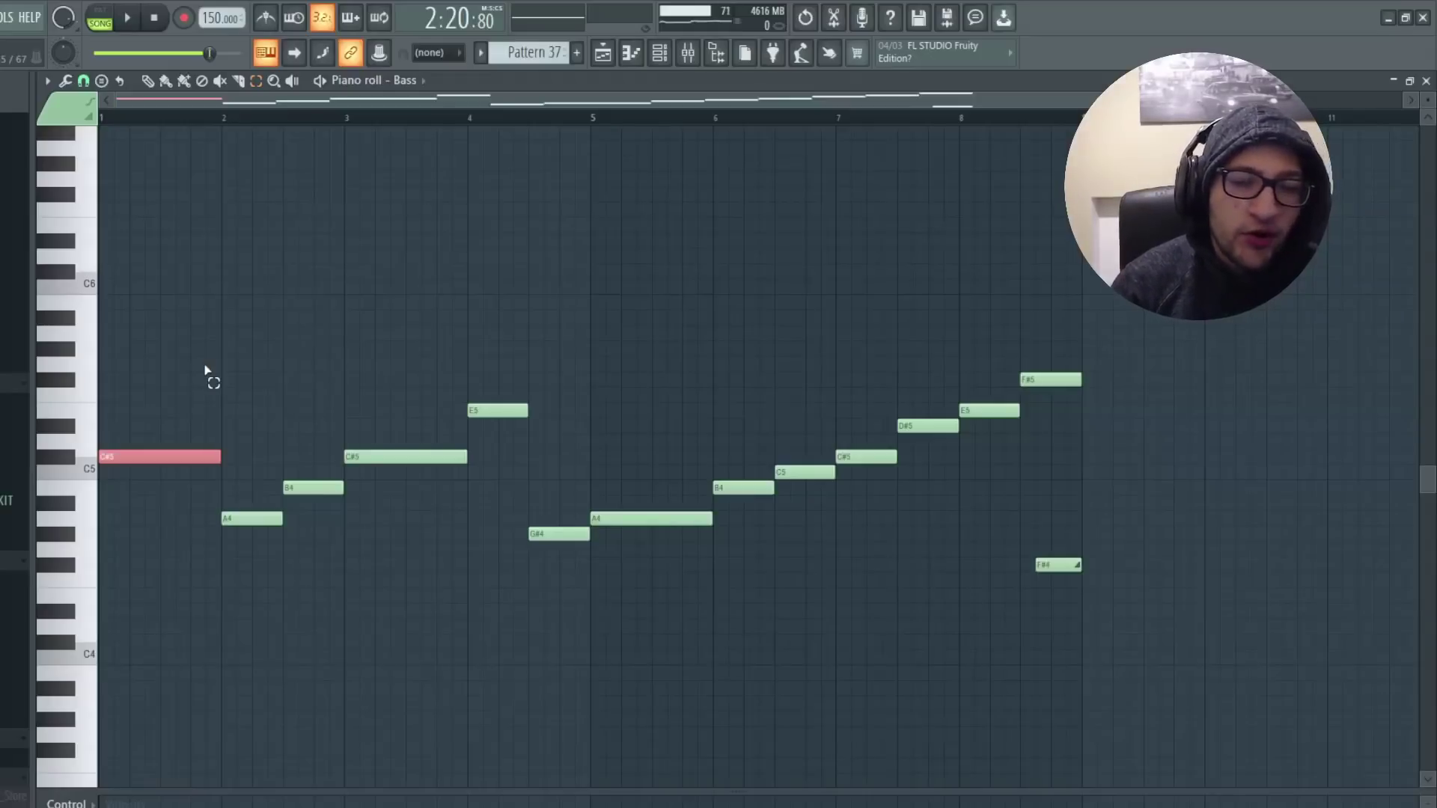
drag(142, 417, 161, 472)
drag(253, 374, 251, 602)
drag(314, 435, 324, 630)
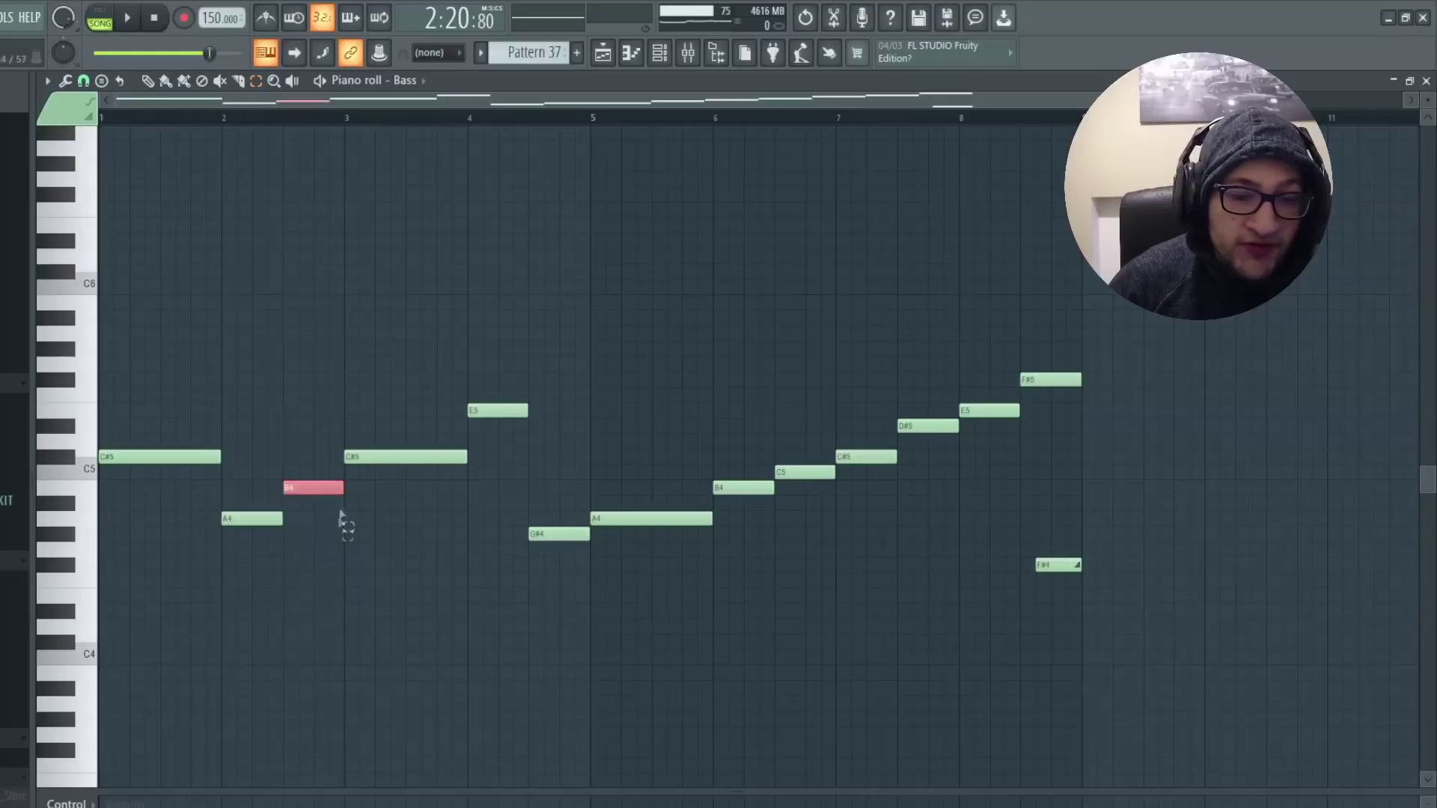
drag(385, 389, 424, 687)
drag(490, 371, 569, 651)
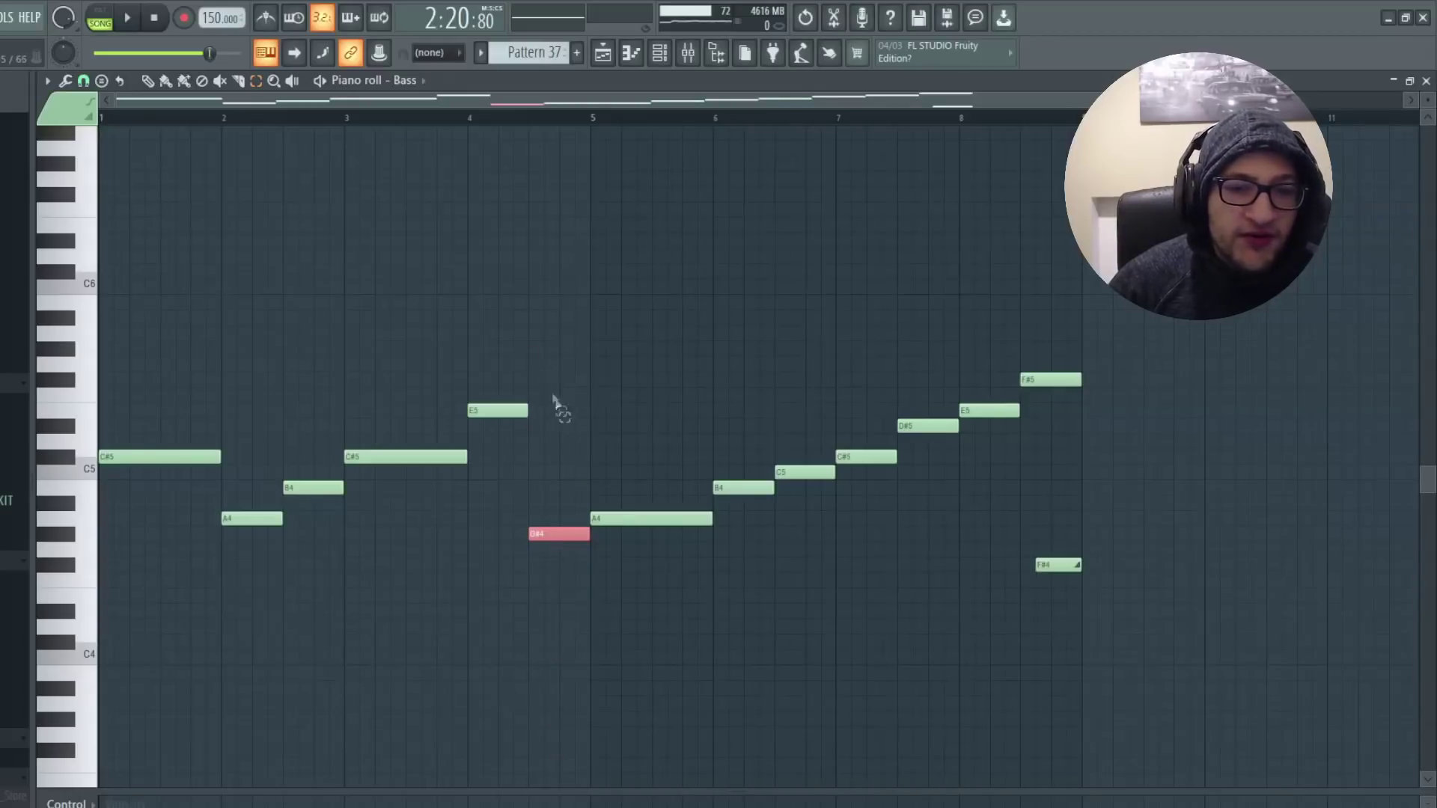
drag(609, 497, 611, 532)
drag(619, 404, 623, 587)
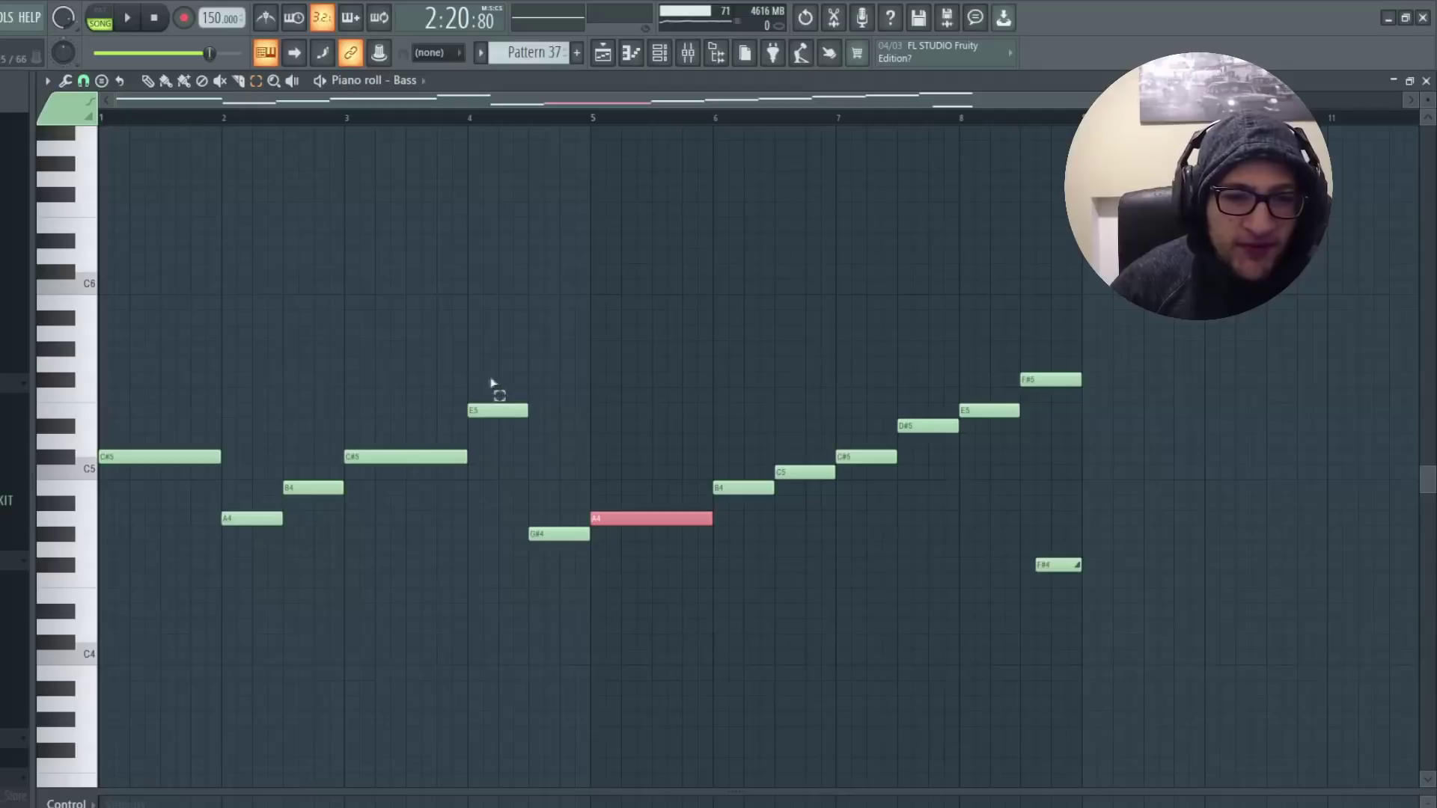
Compare the two halves of the Pattern 37 bass line by highlighting the notes of bars 1–4 and those from bar 5
drag(492, 372, 486, 578)
drag(576, 357, 100, 632)
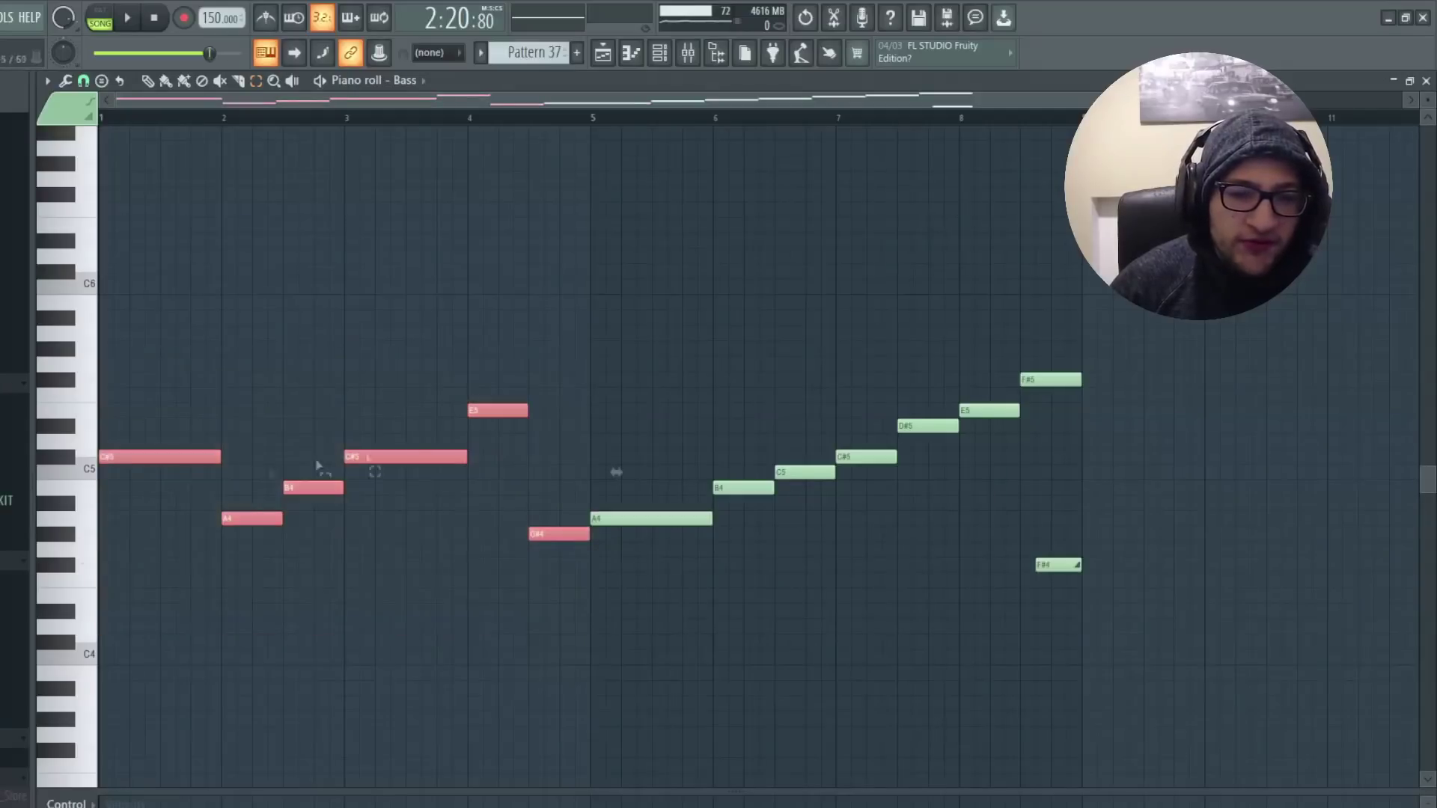
drag(619, 311, 1024, 682)
click(613, 502)
drag(613, 502, 562, 487)
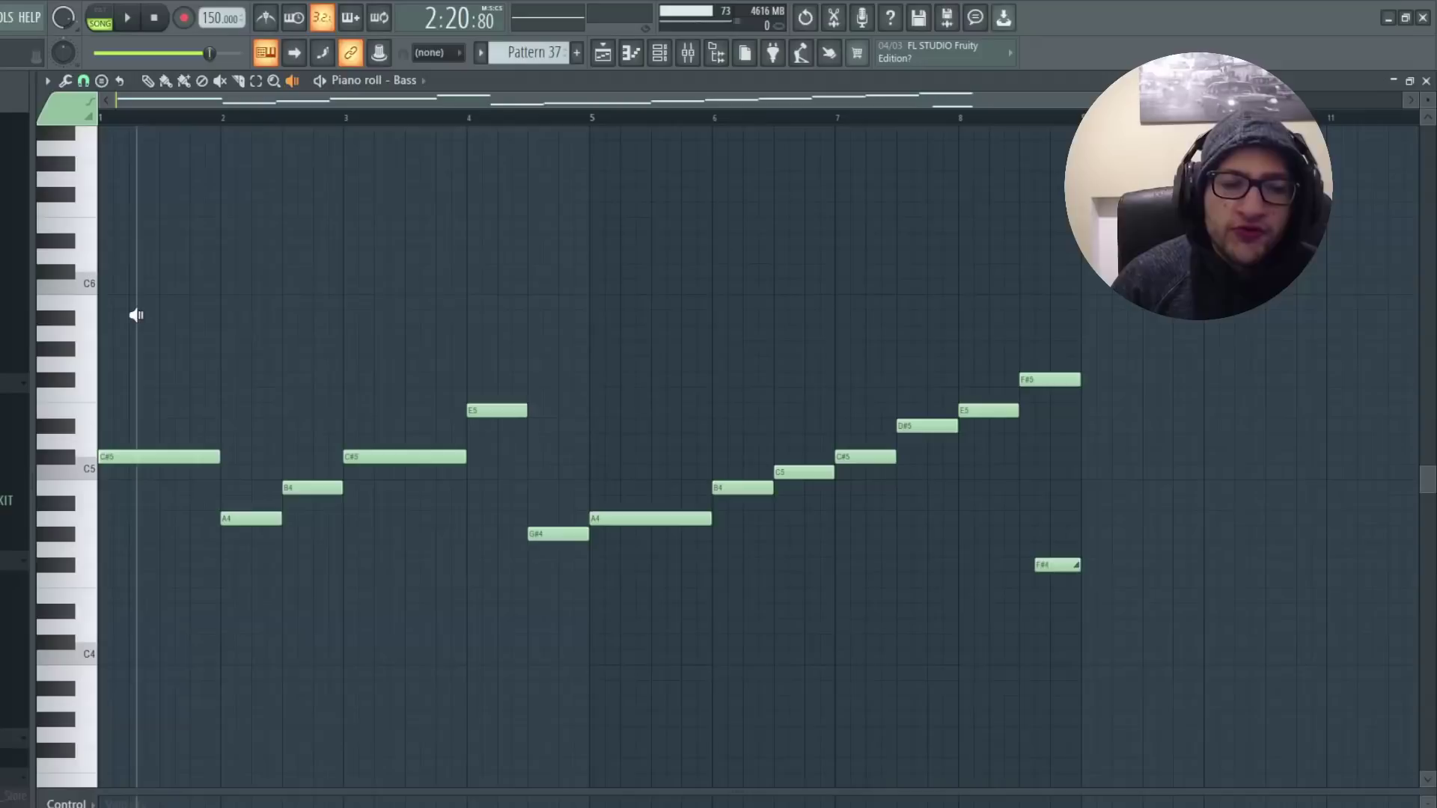
Audition the Pattern 37 bass notes in order with the Playback tool, from the opening C#5 to the F#5 in bar 8
click(135, 303)
click(303, 299)
click(369, 292)
click(497, 289)
drag(538, 304, 613, 300)
drag(712, 305, 844, 288)
click(923, 284)
click(973, 279)
click(1046, 263)
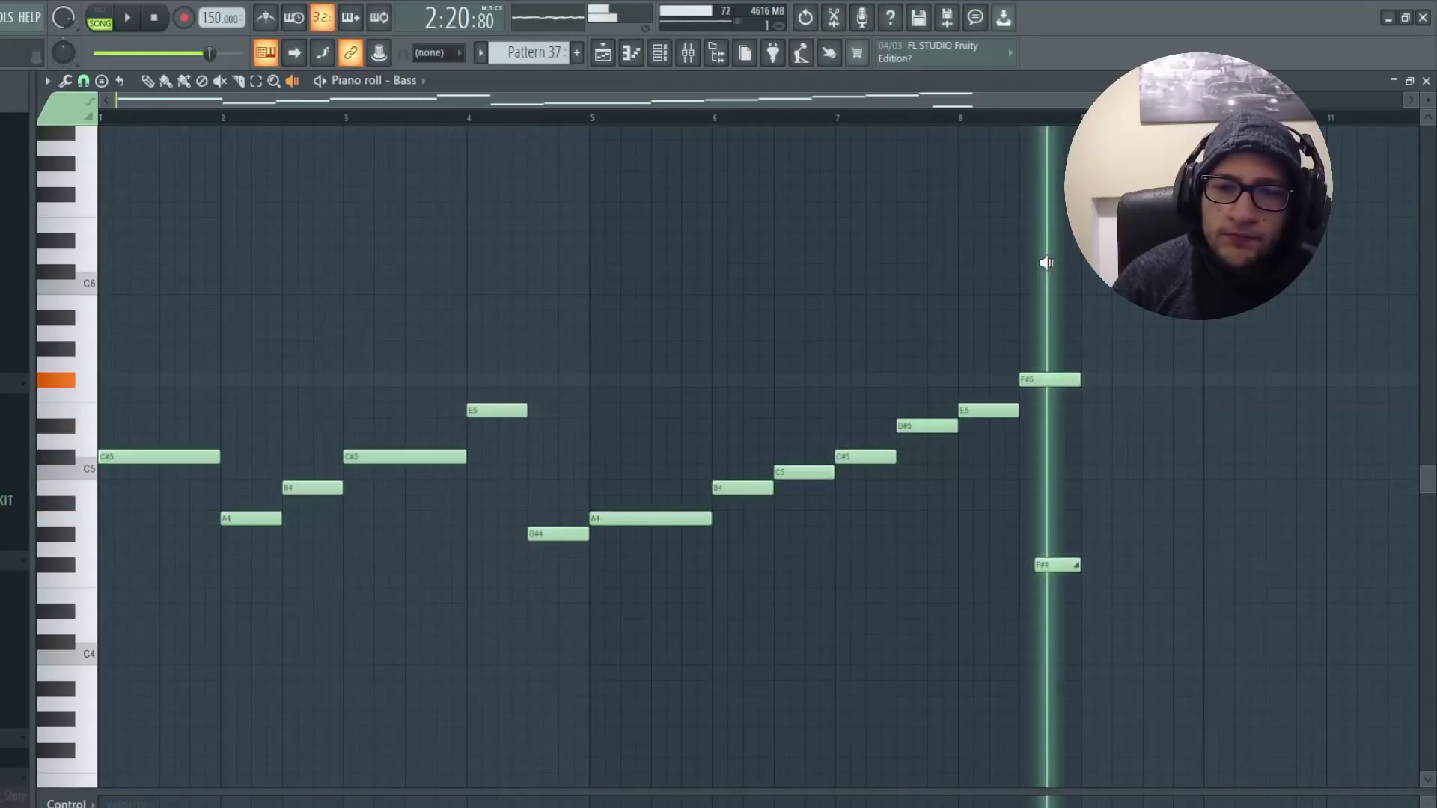
drag(1047, 263, 1048, 262)
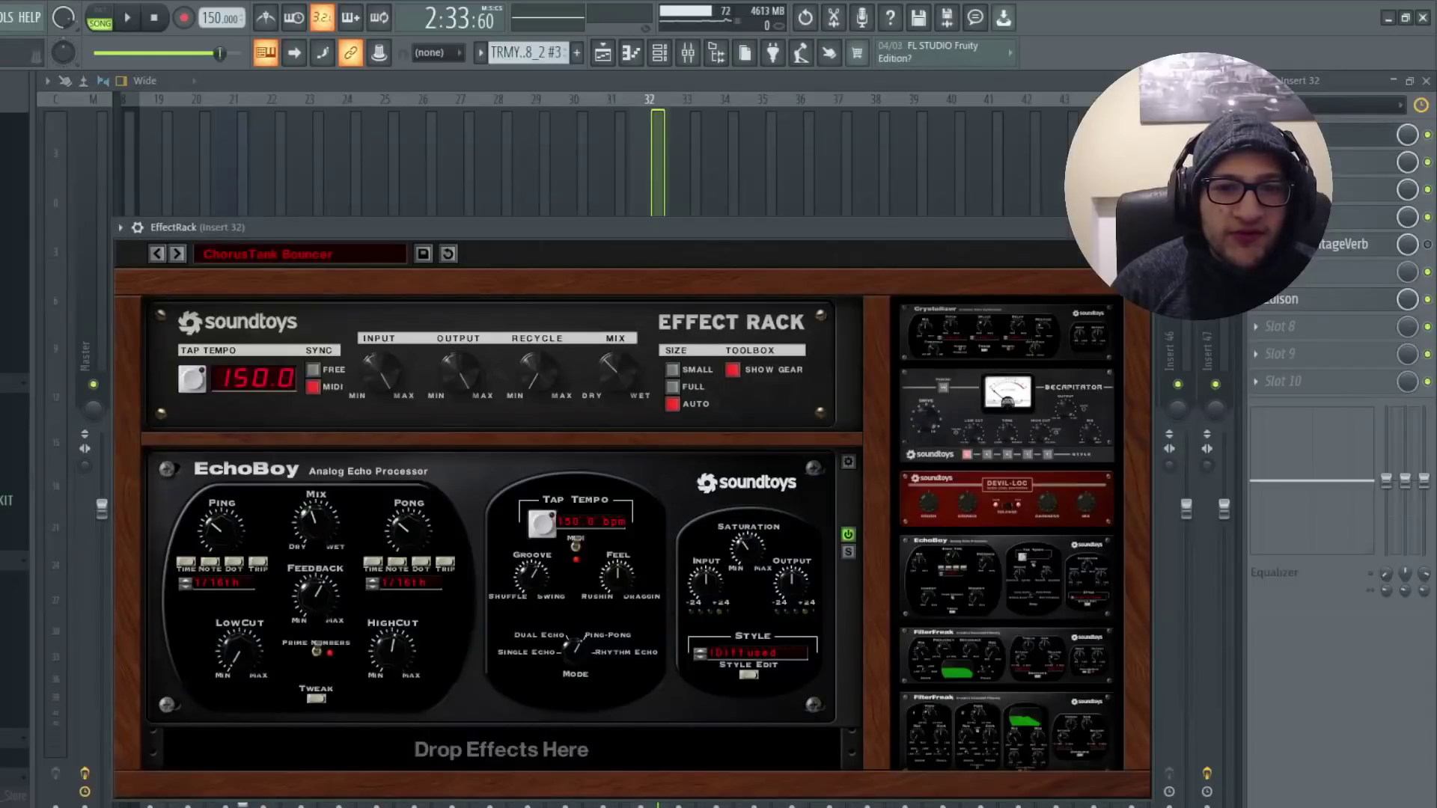
Close the EffectRack on mixer insert 32, and inspect the effect in that insert's third slot
key(Escape)
key(Escape)
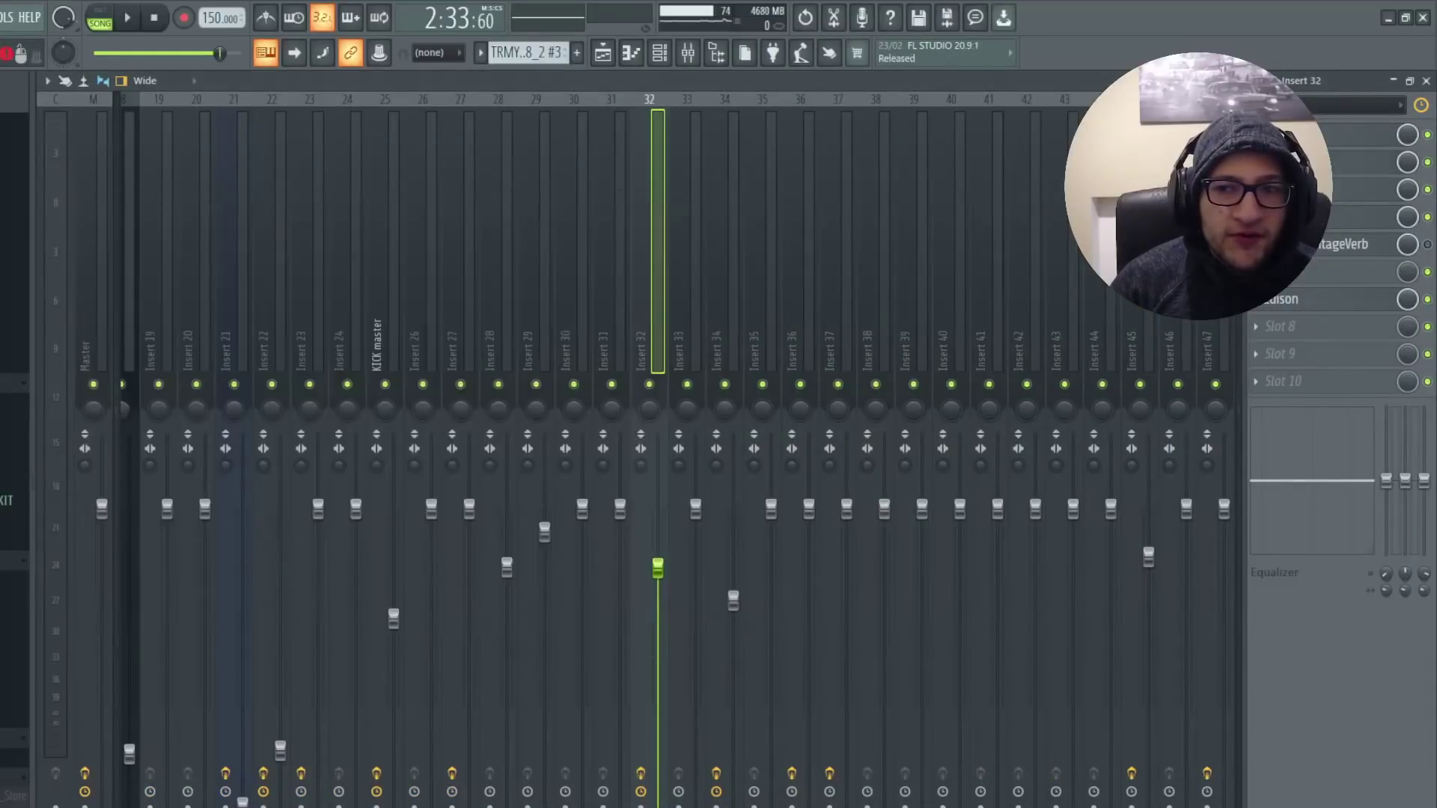
click(1355, 189)
key(Escape)
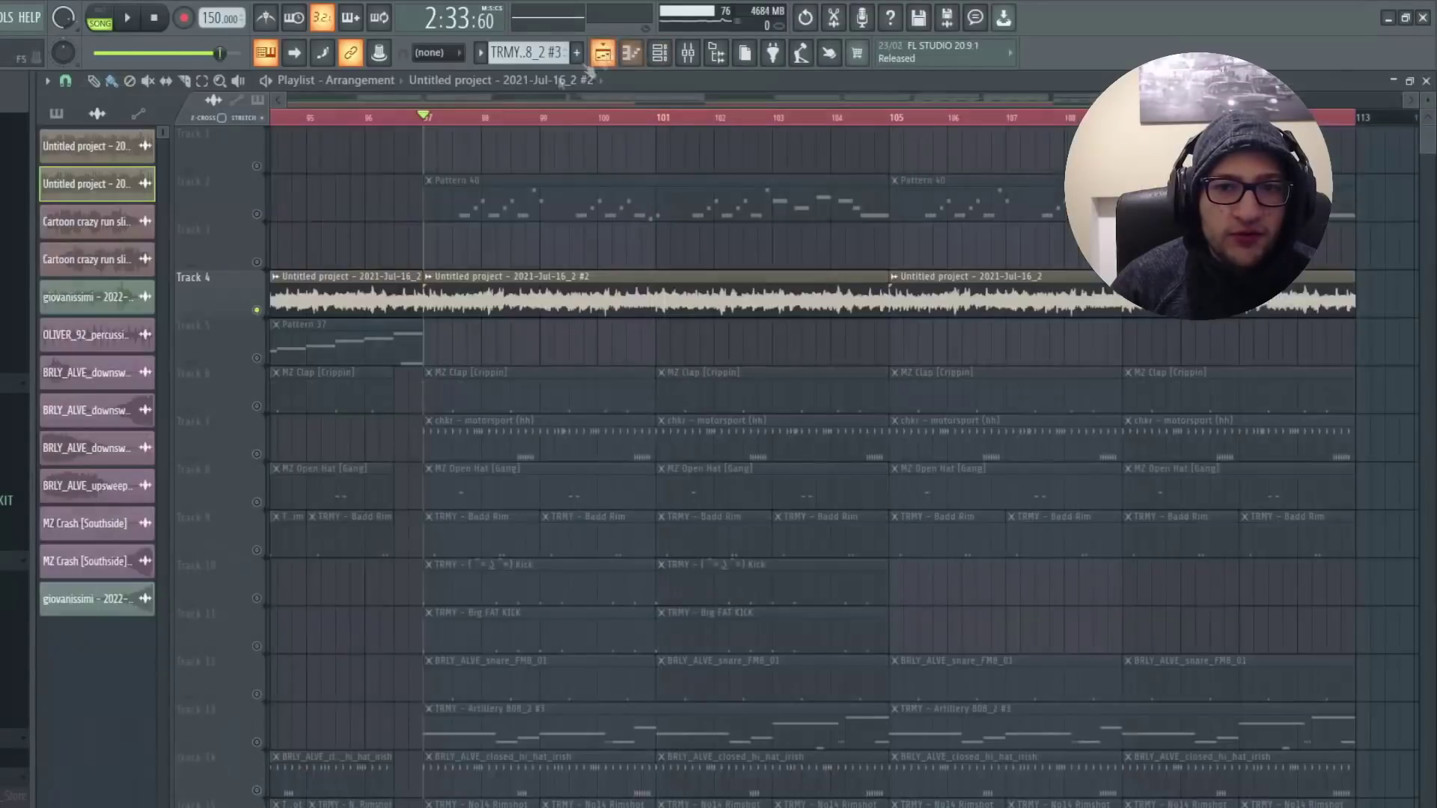
Listen to the audio clip on track 4 soloed from bar 97, and play the same section with all tracks active
double_click(486, 291)
key(Escape)
key(space)
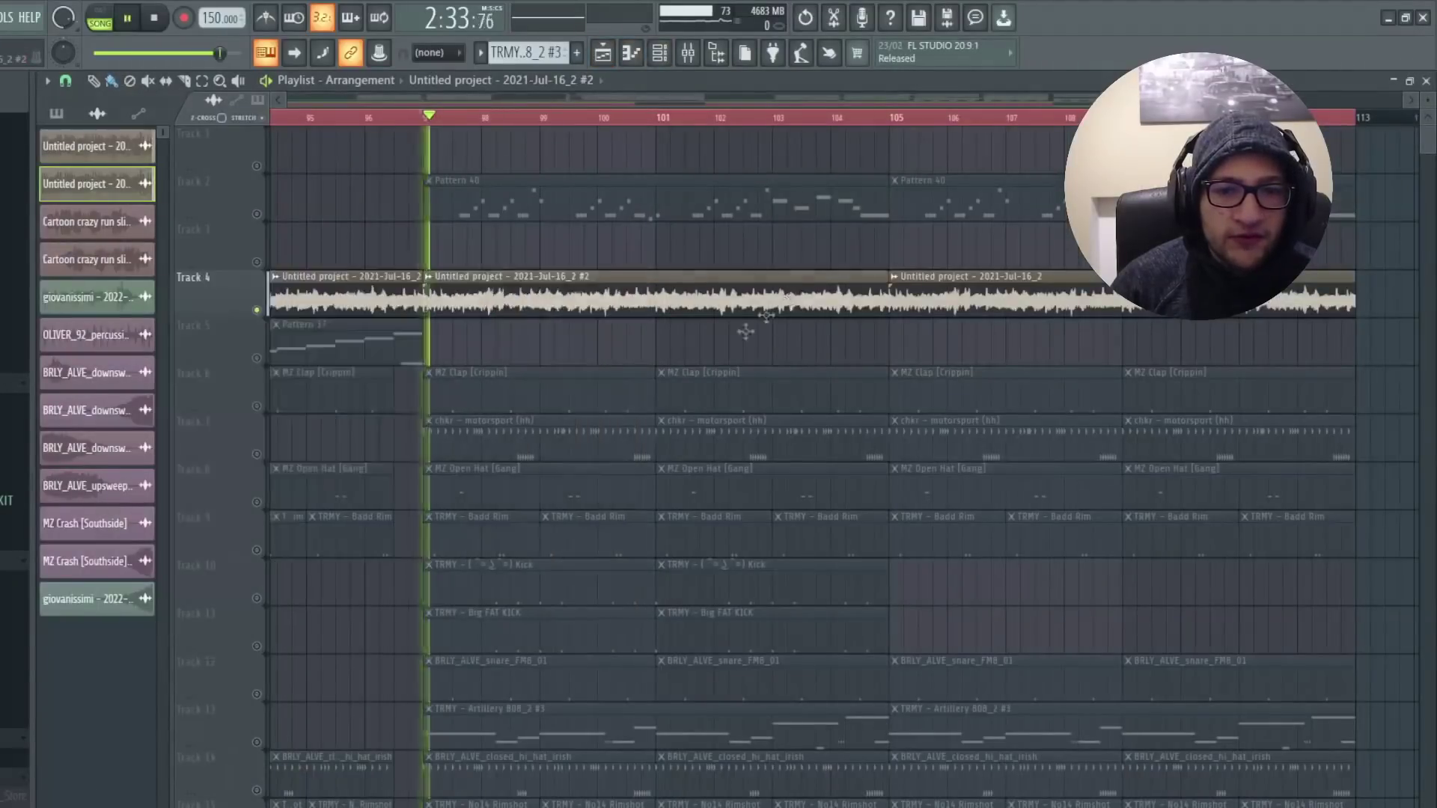
scroll(417, 609, down, 7)
scroll(504, 262, up, 10)
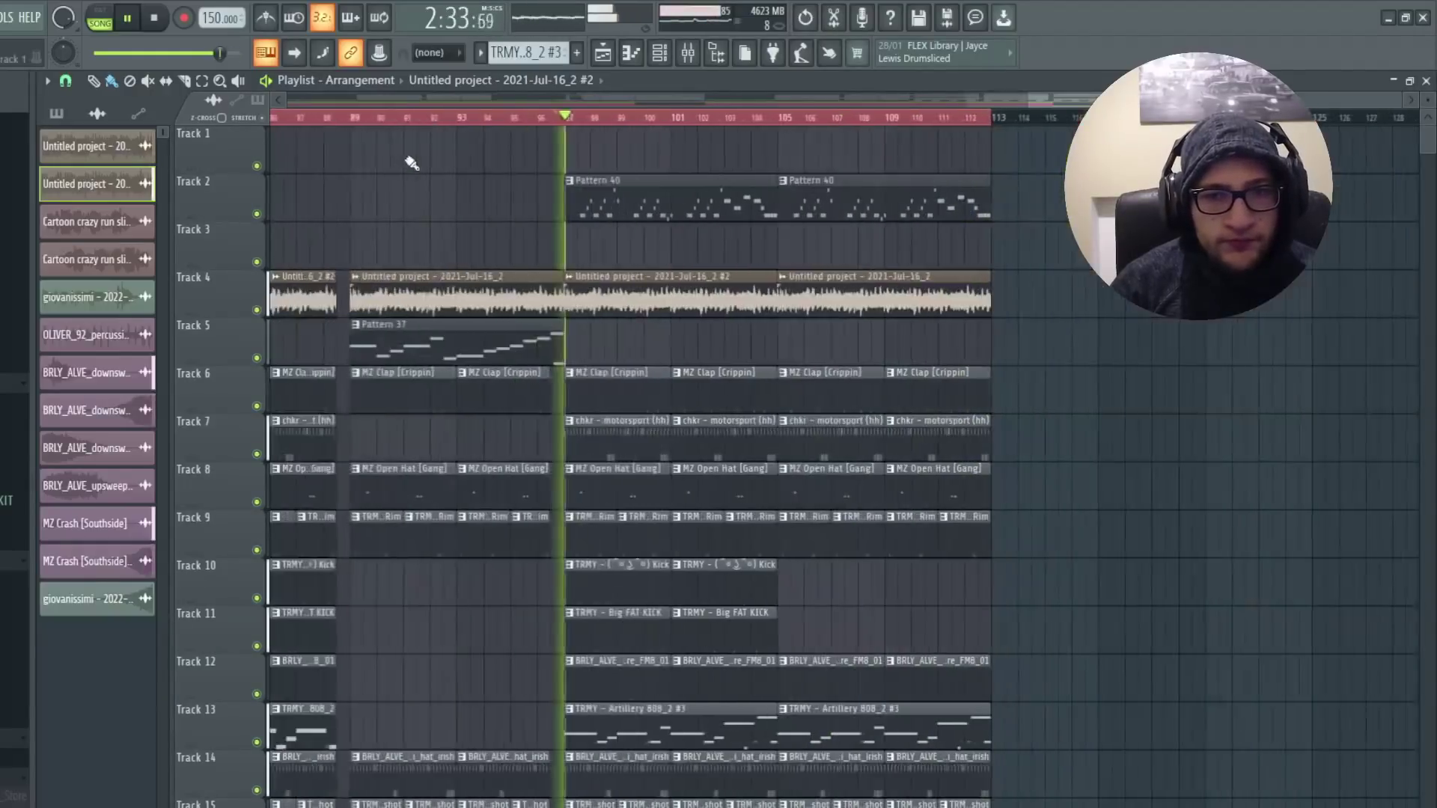
scroll(411, 154, down, 5)
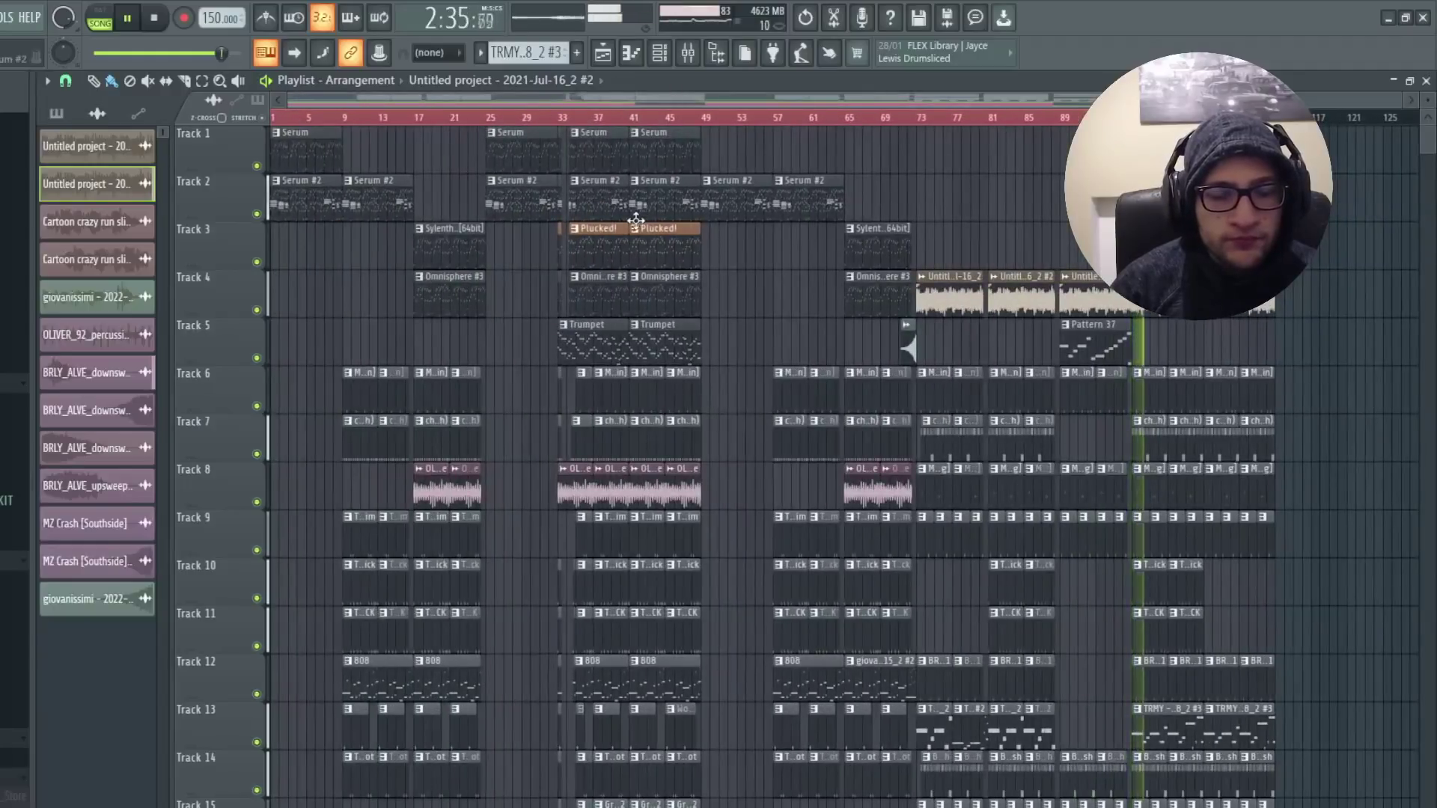
Select all playlist clips, shrink the track height to show the whole arrangement with its automation, and stop playback
key(ctrl+a)
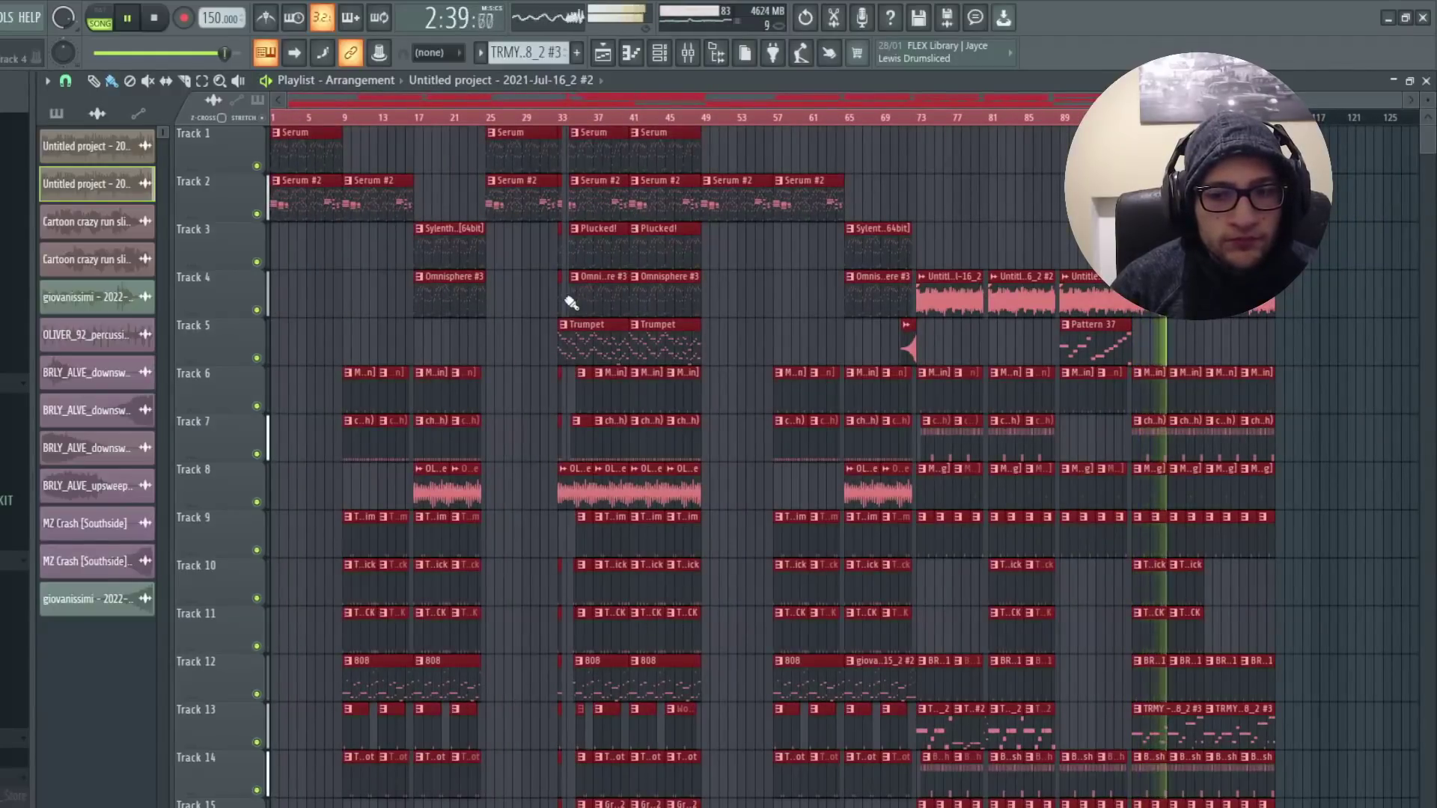
scroll(565, 301, down, 4)
scroll(565, 303, down, 4)
scroll(567, 305, up, 6)
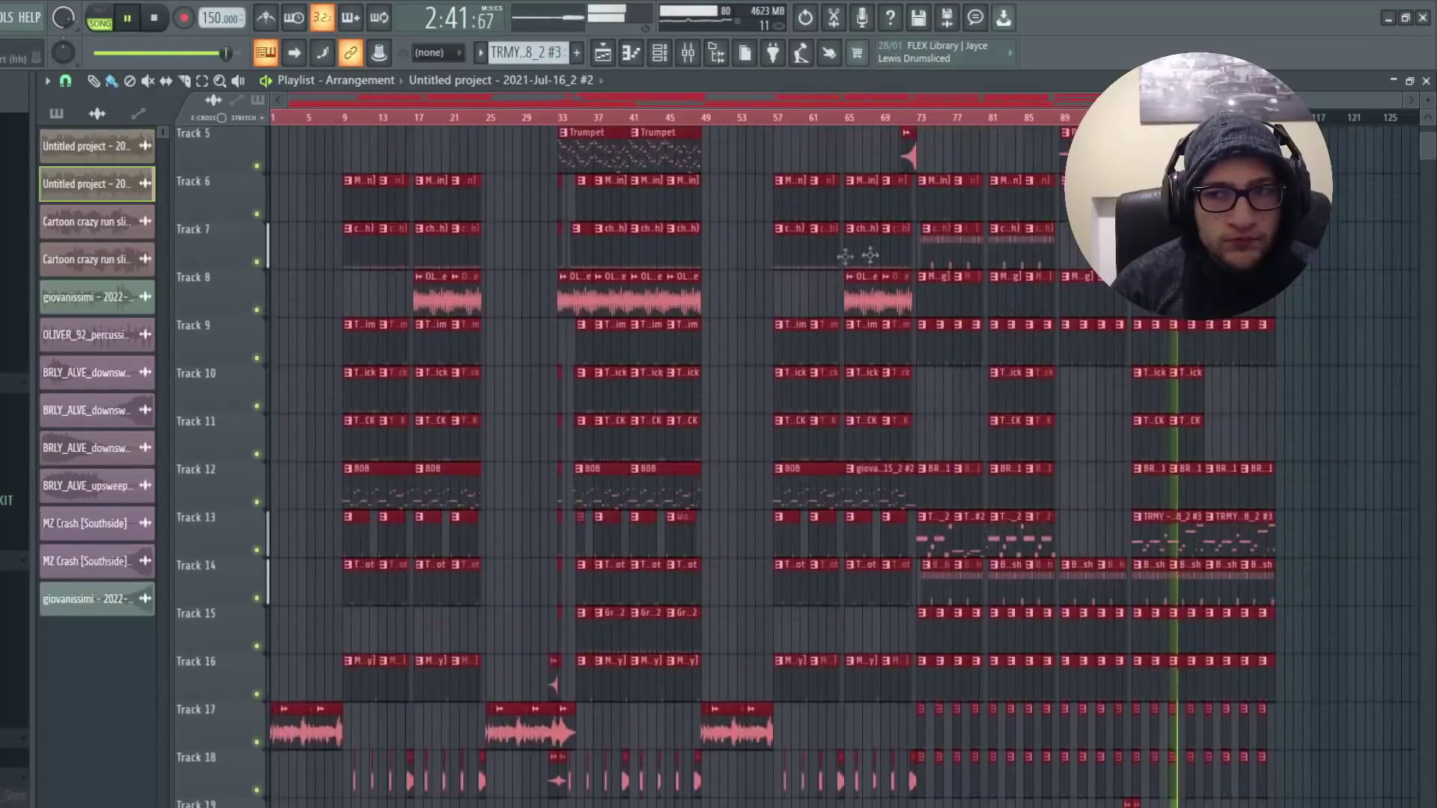
drag(1426, 144, 1427, 83)
key(space)
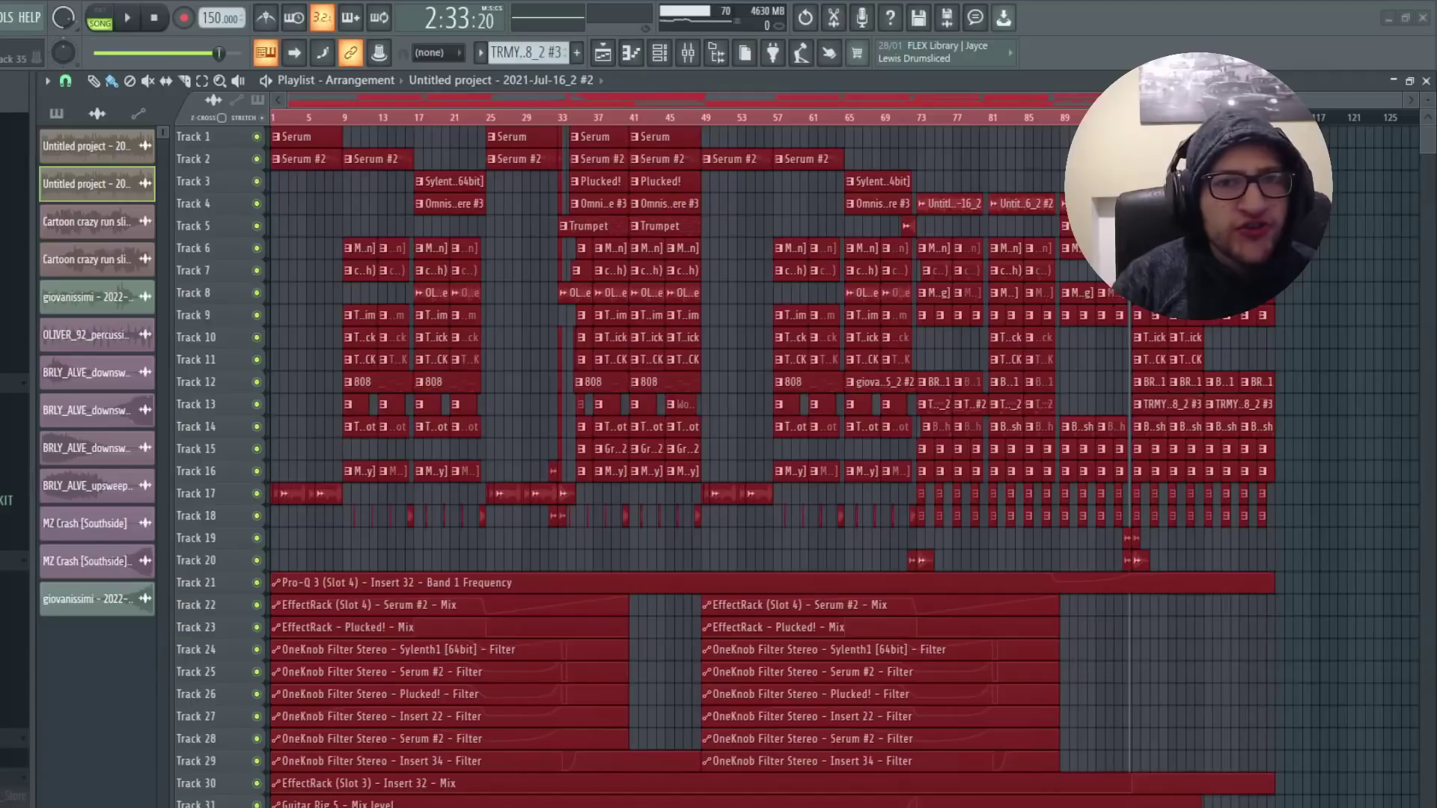